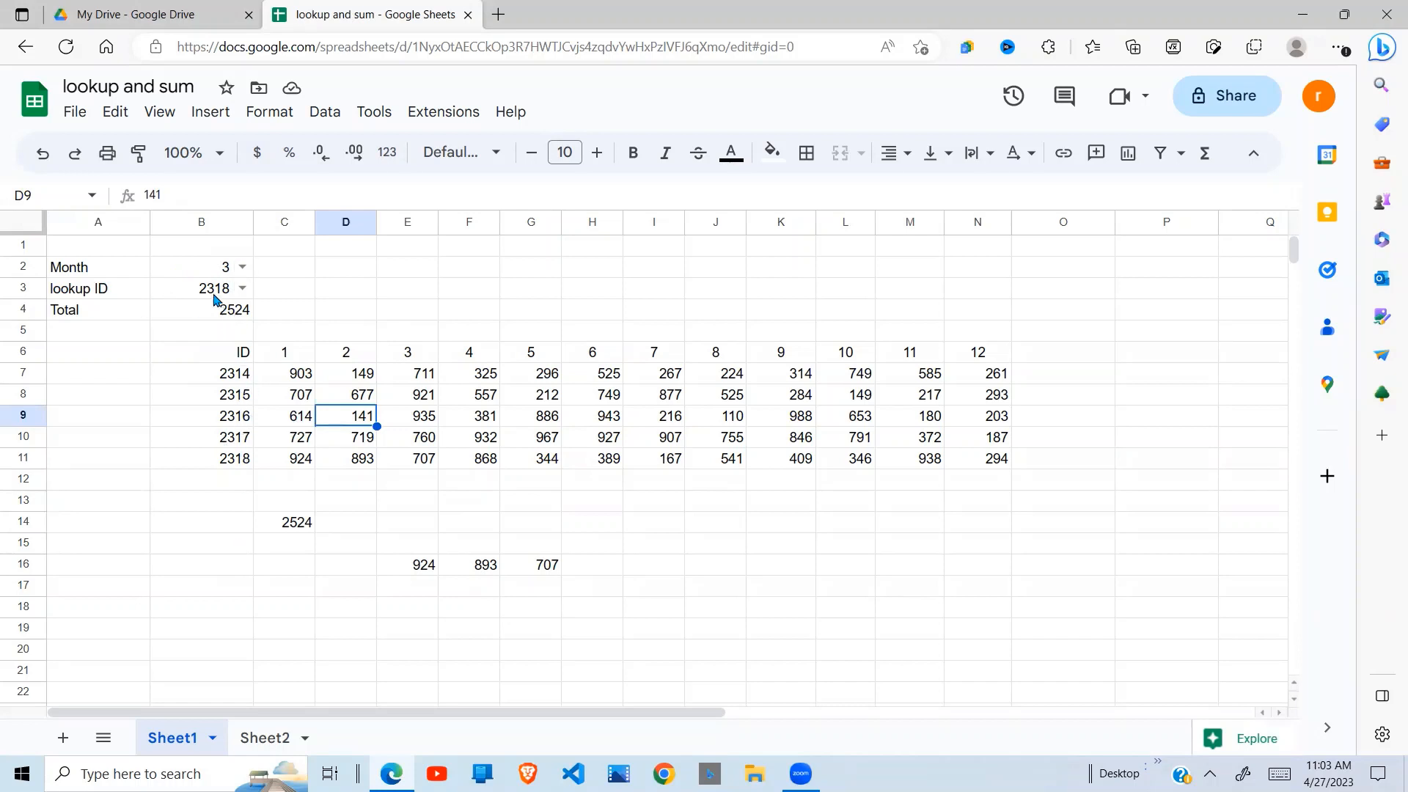
Step: Examine how the Total in B4 relates to Month 3, lookup ID 2318 and that ID's values in C11:E11
click(236, 465)
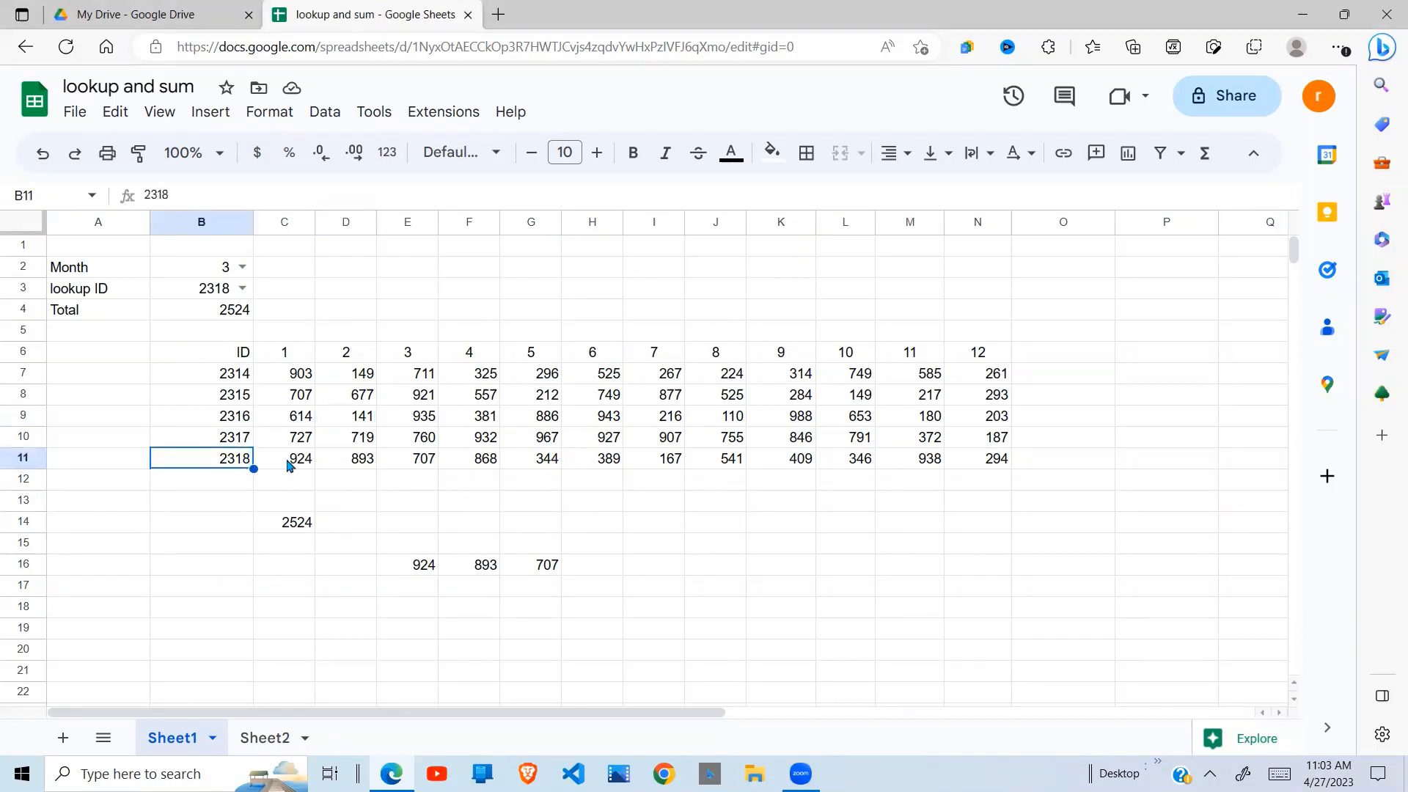
drag(287, 357, 429, 355)
click(418, 354)
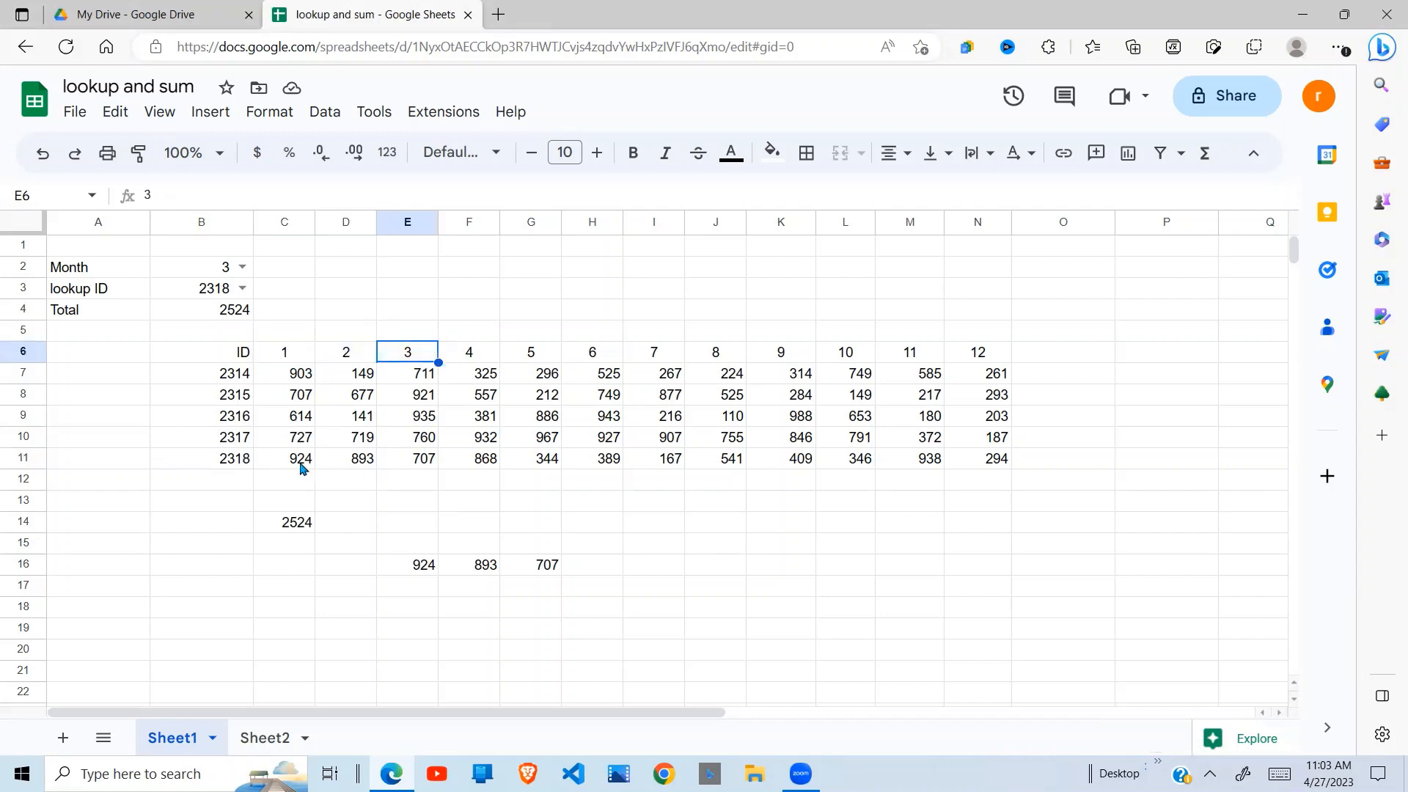
drag(301, 463, 433, 465)
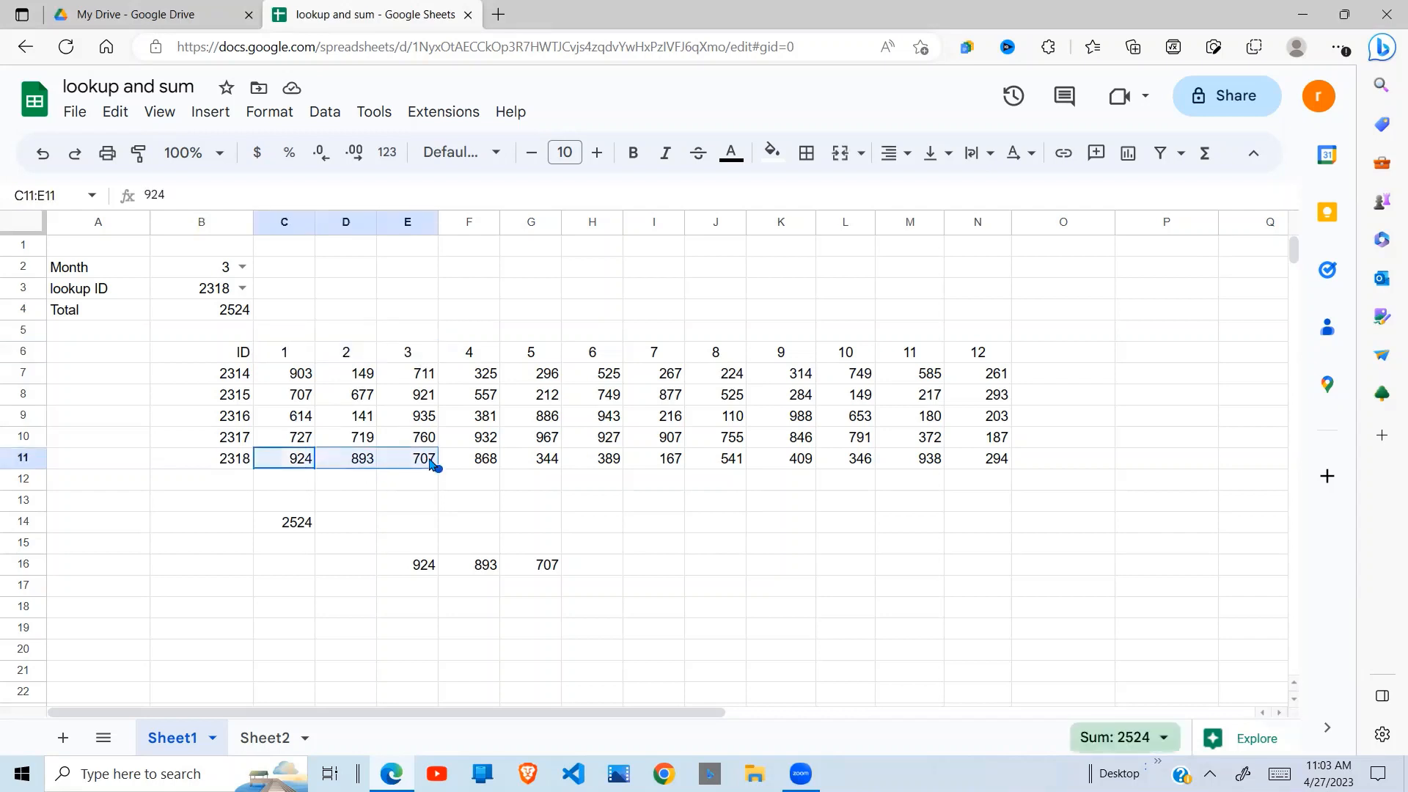
click(241, 266)
click(175, 357)
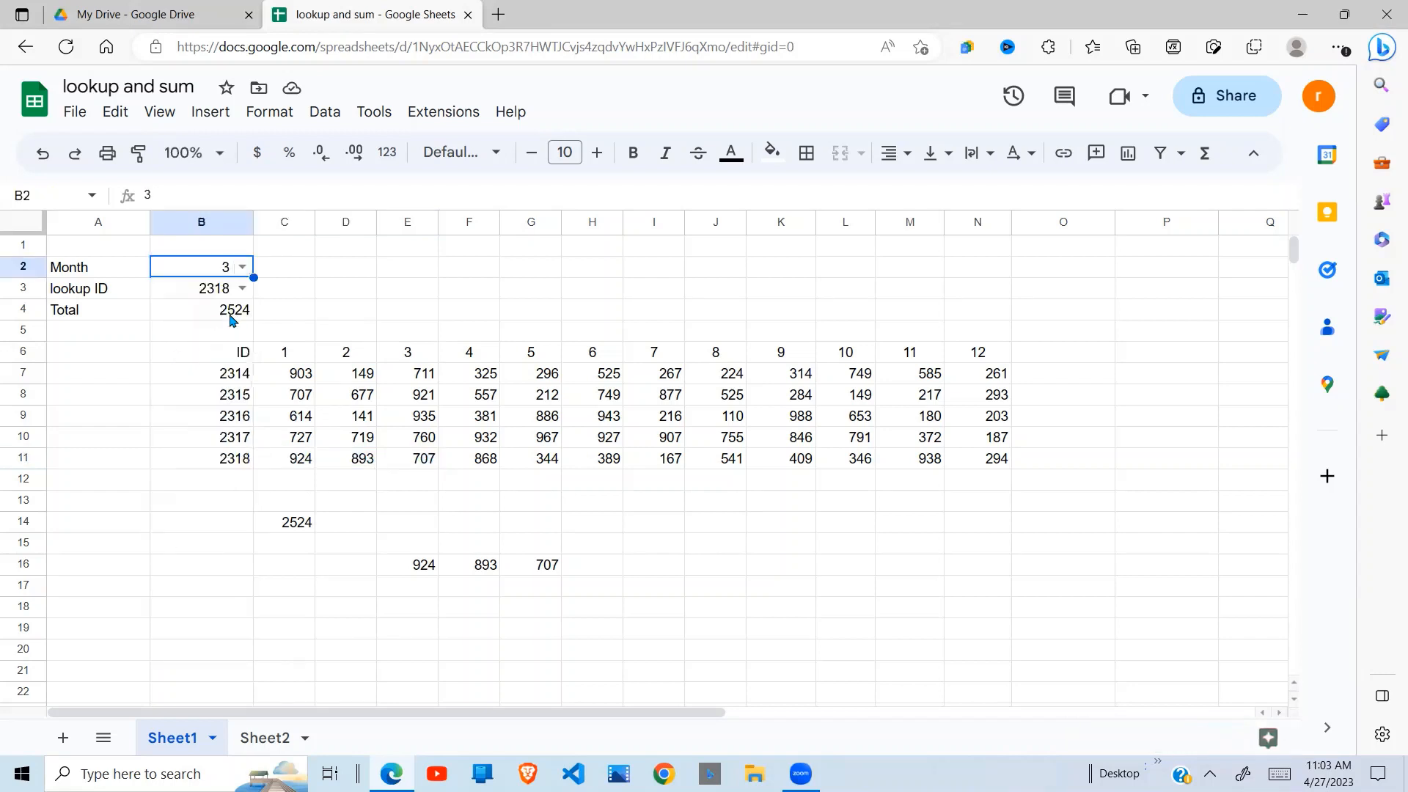
click(243, 287)
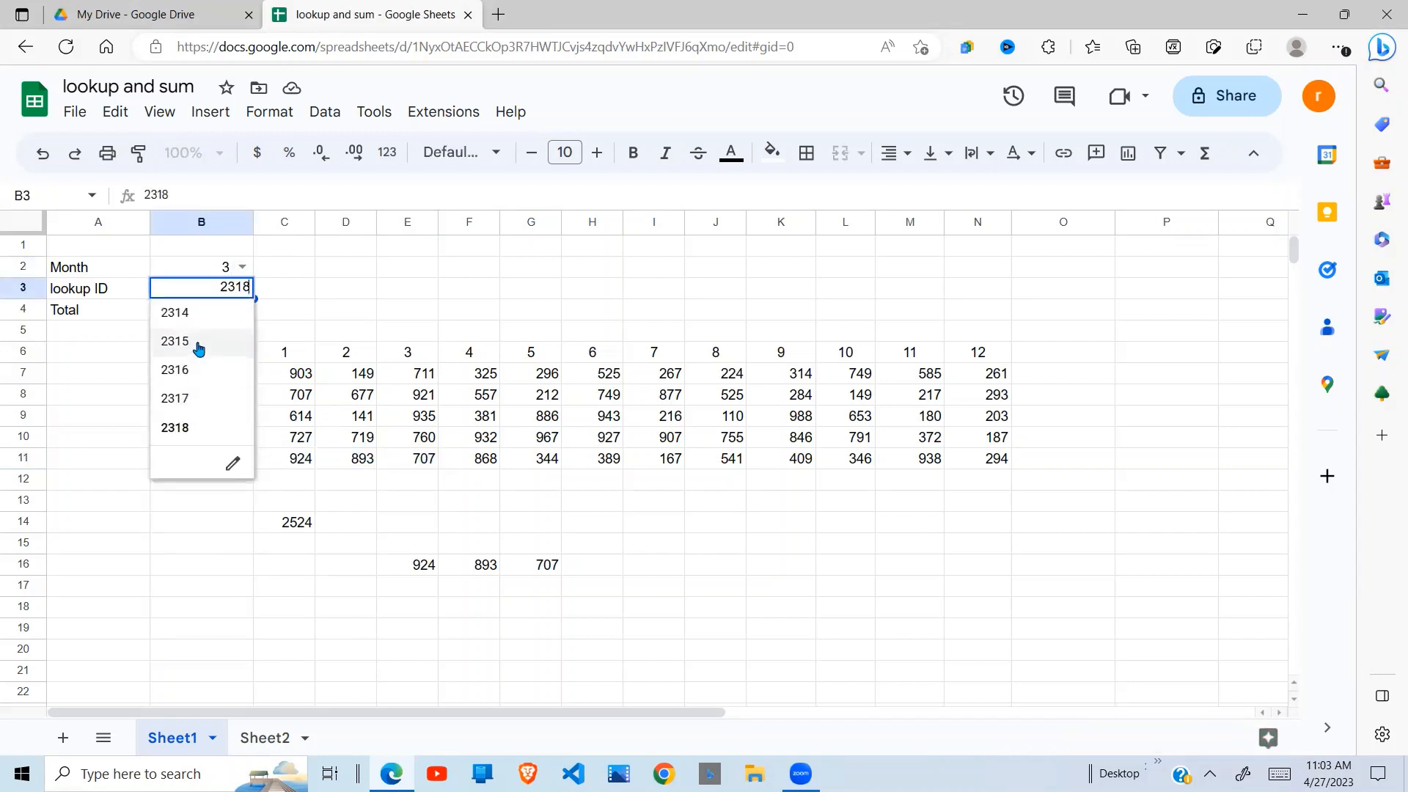
click(188, 427)
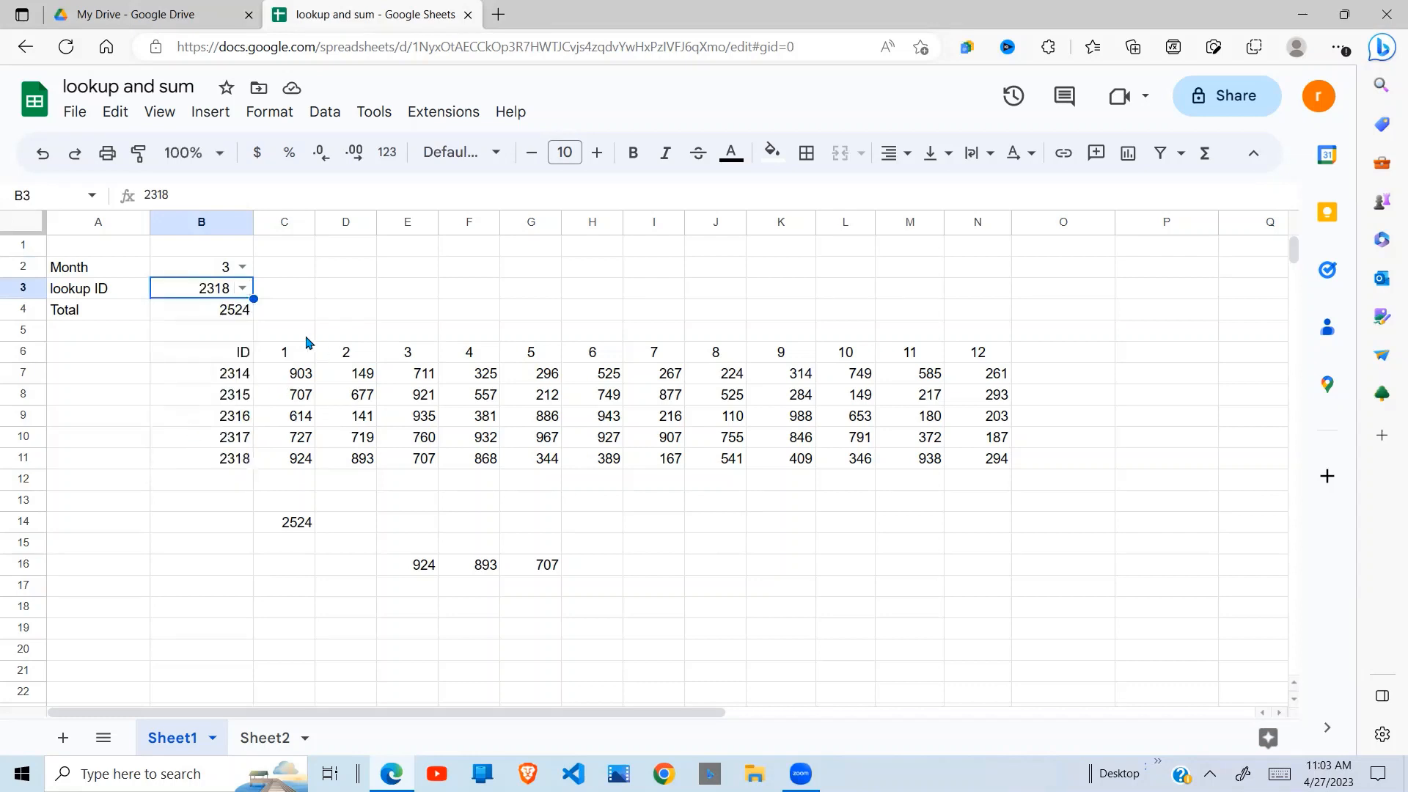
click(235, 316)
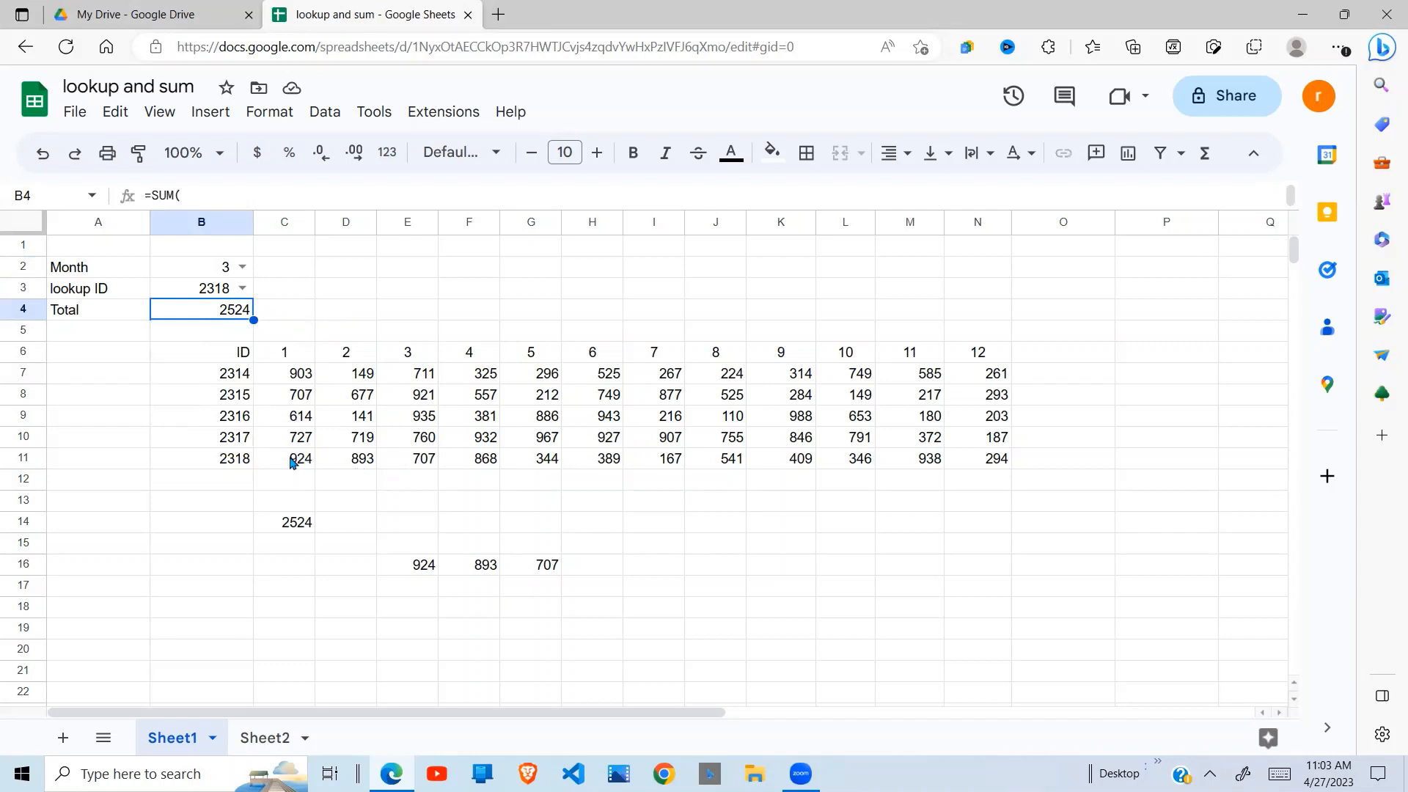
click(225, 463)
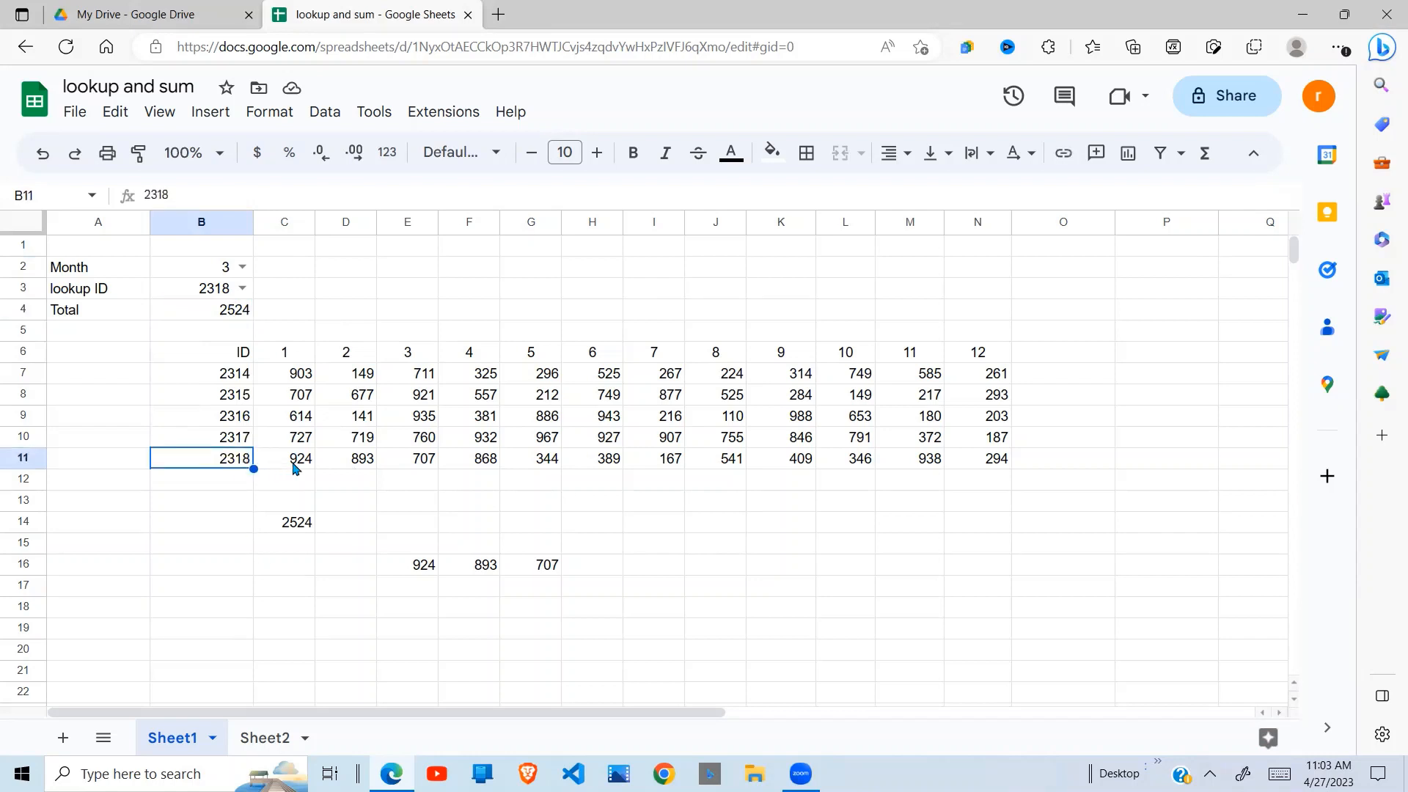
drag(293, 467, 425, 472)
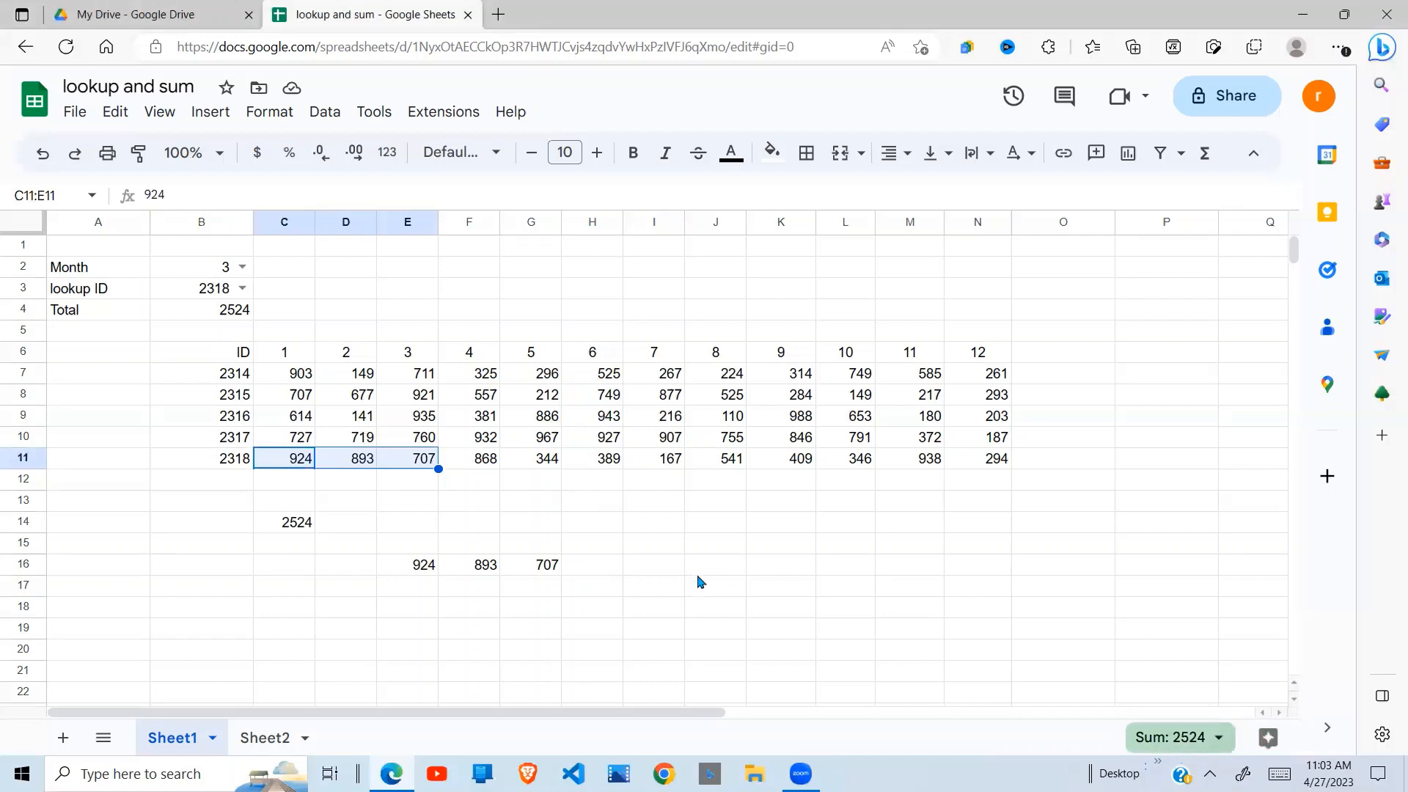
Step: Set the Month in B2 to 2 and check the sum of ID 2318's values for months 1 and 2
click(242, 267)
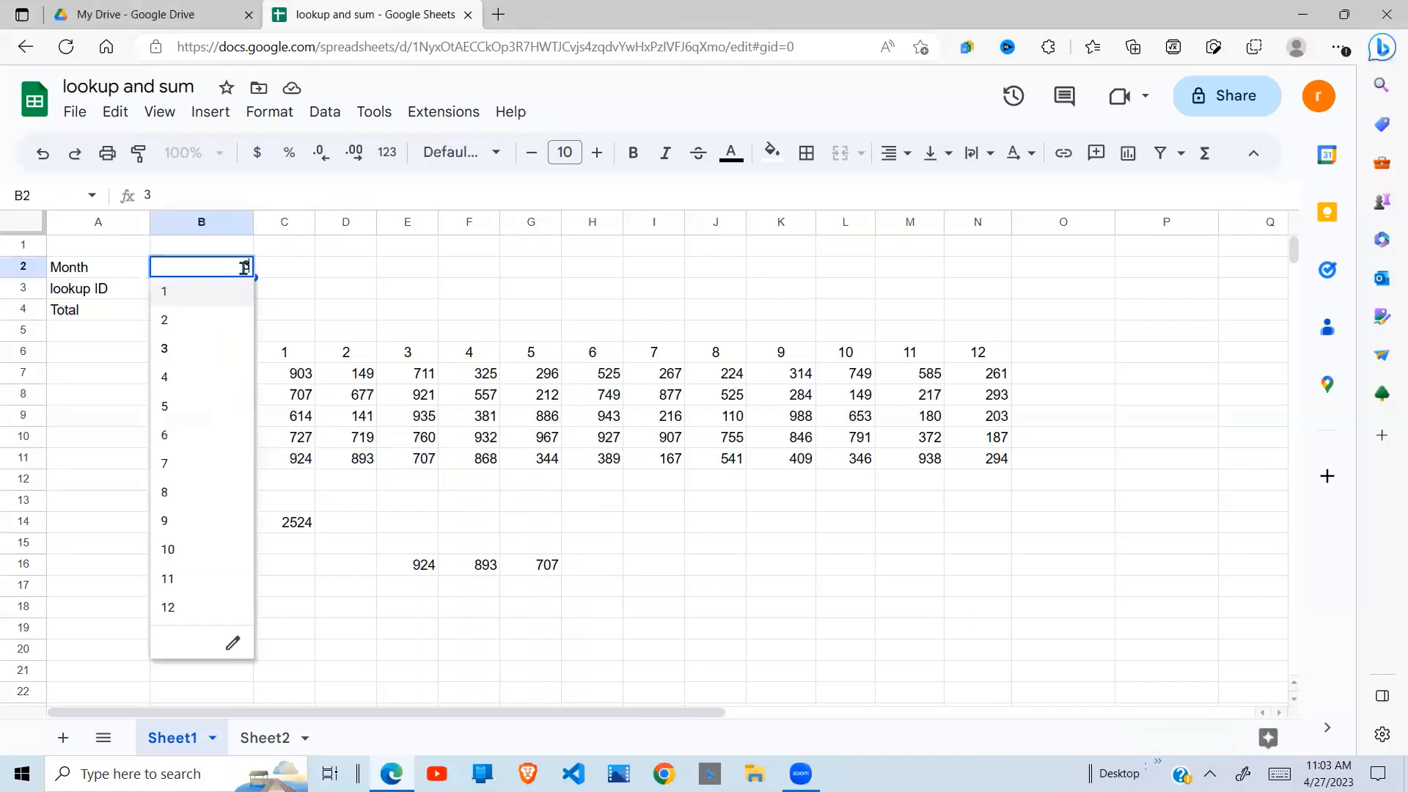
click(197, 328)
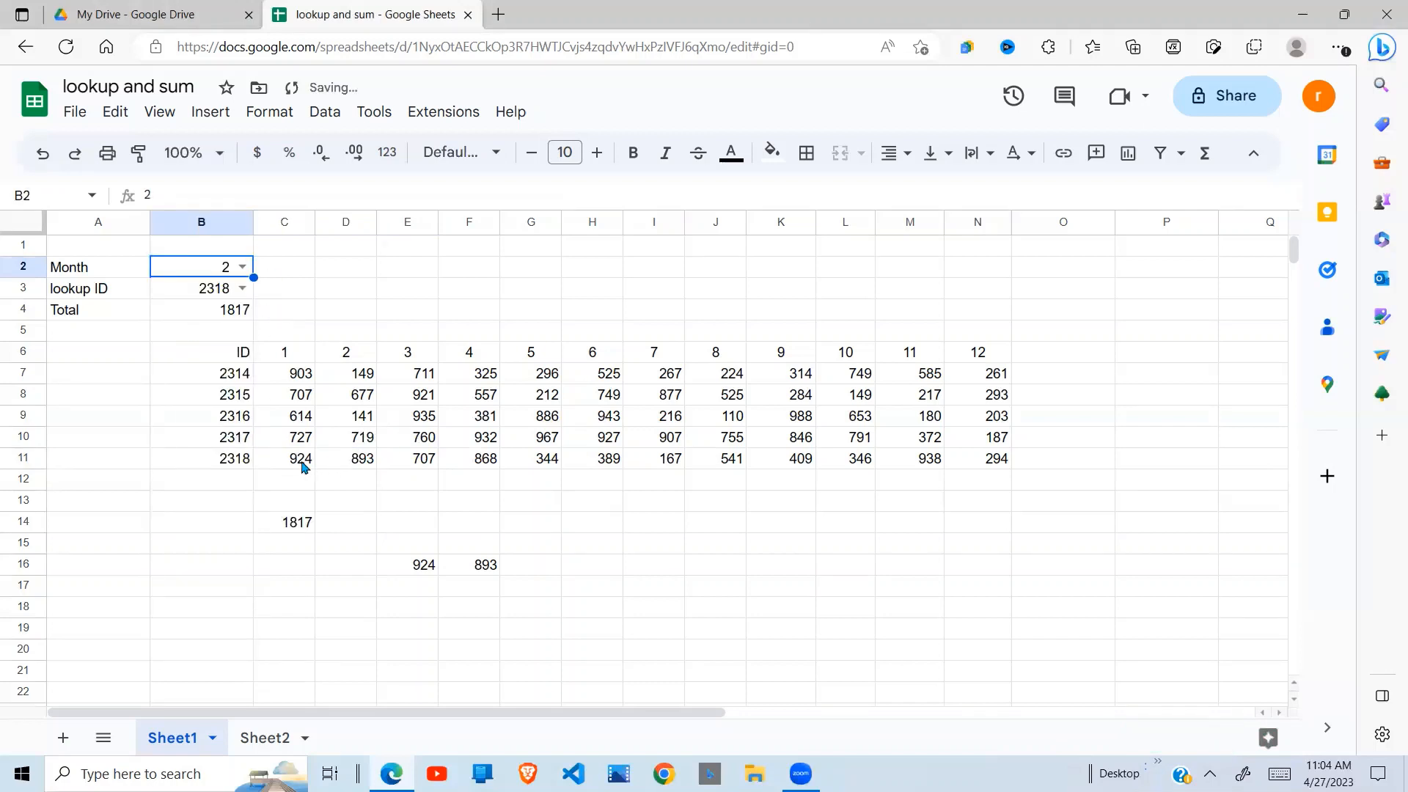
drag(302, 462, 365, 459)
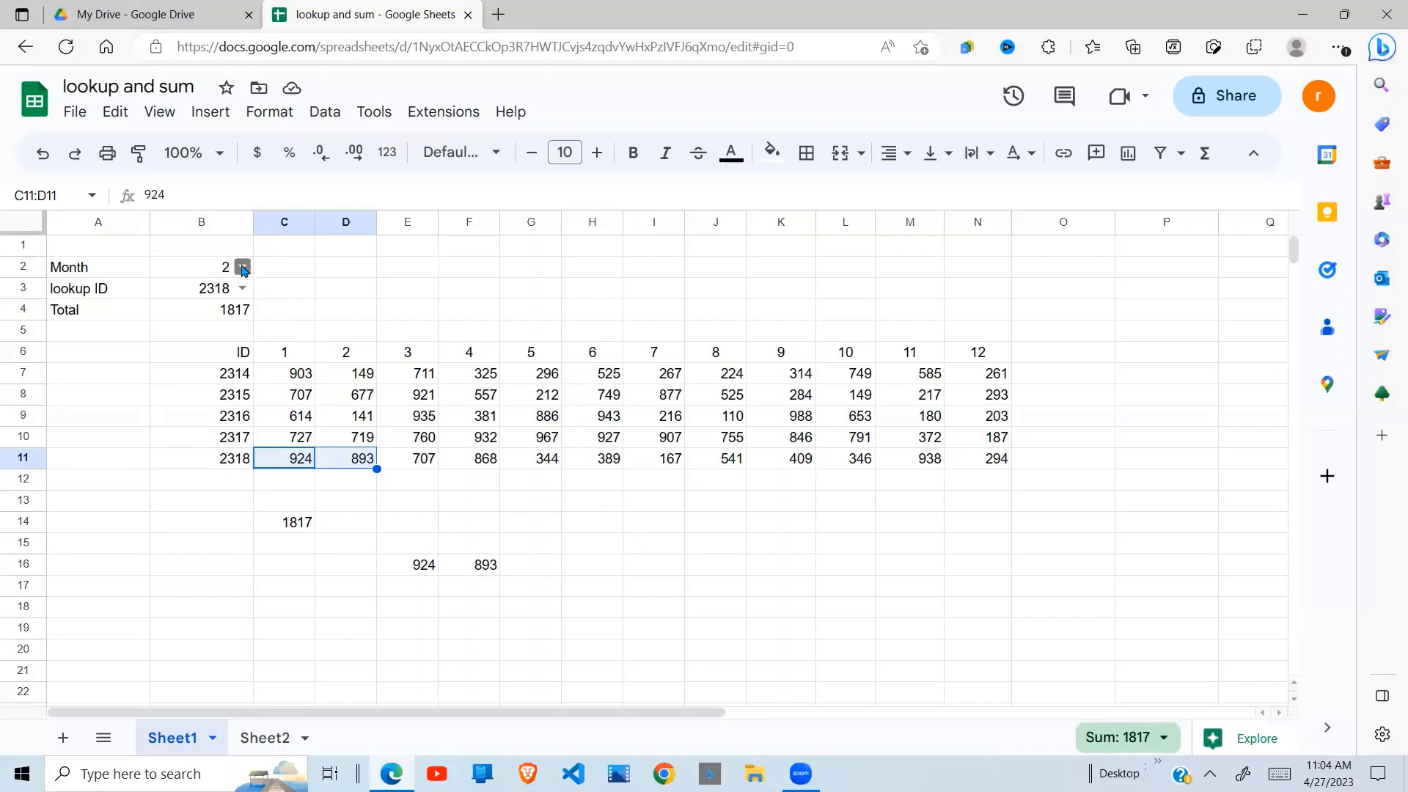
Step: Set the lookup ID in B3 to 2316 and review the table's month headers and ID column
click(242, 289)
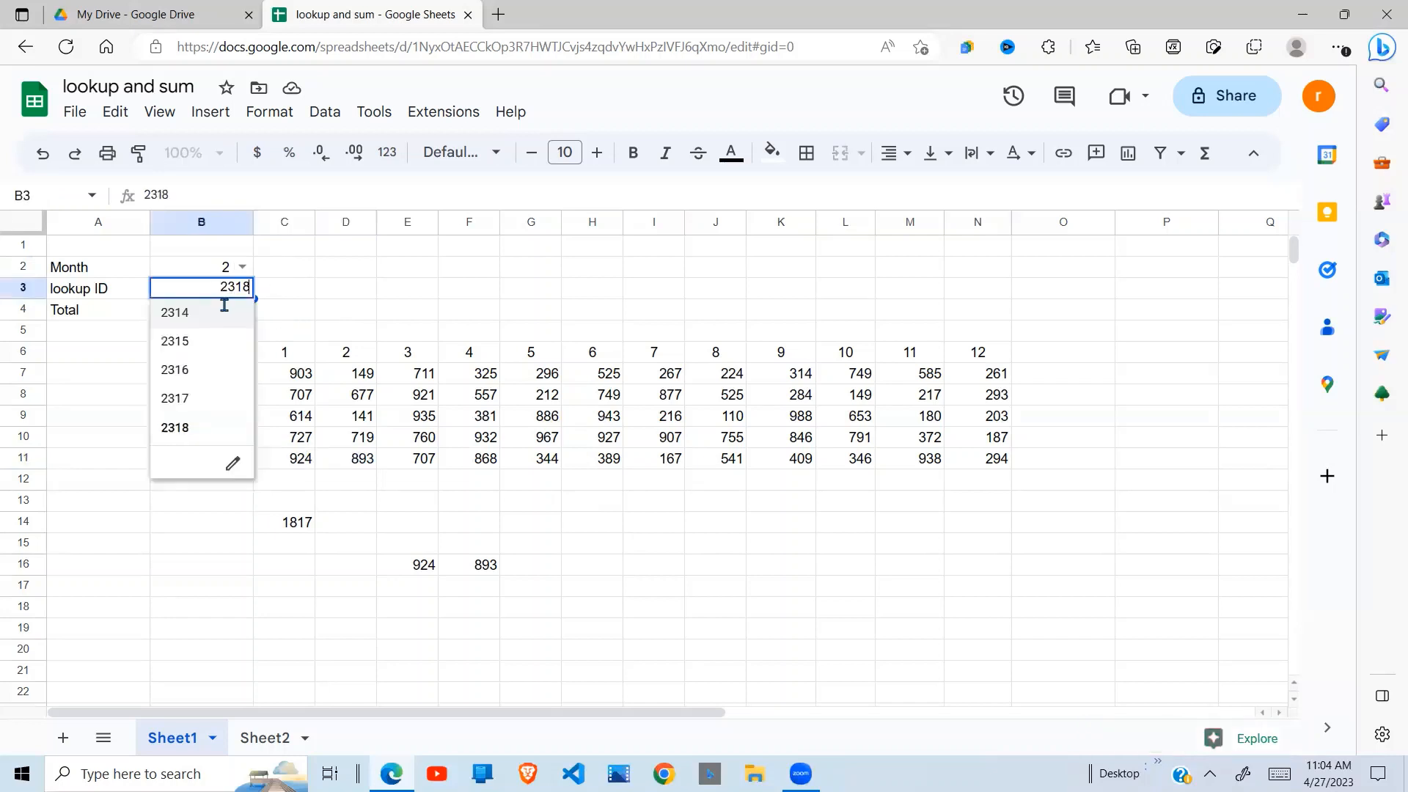
click(189, 374)
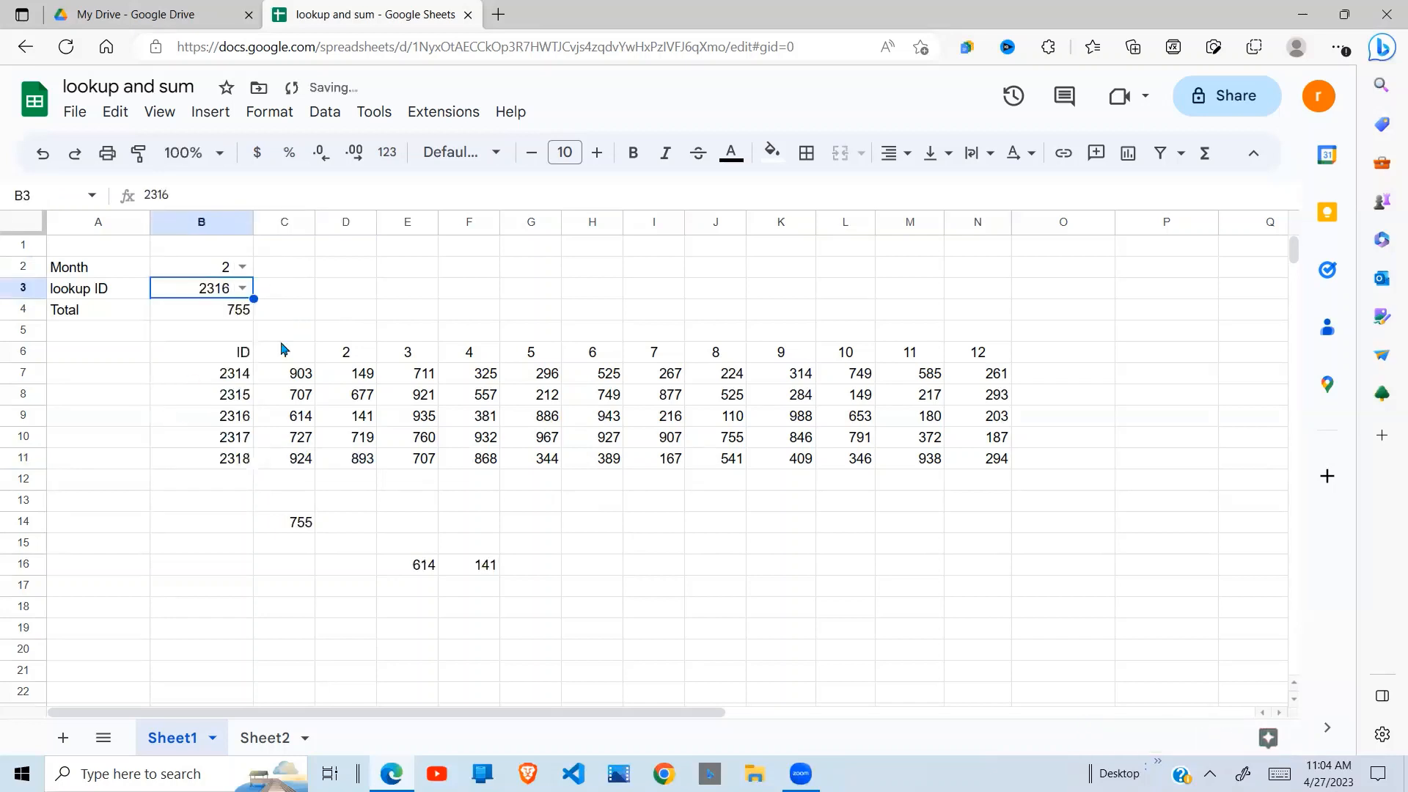
click(303, 381)
drag(249, 352, 968, 459)
click(482, 513)
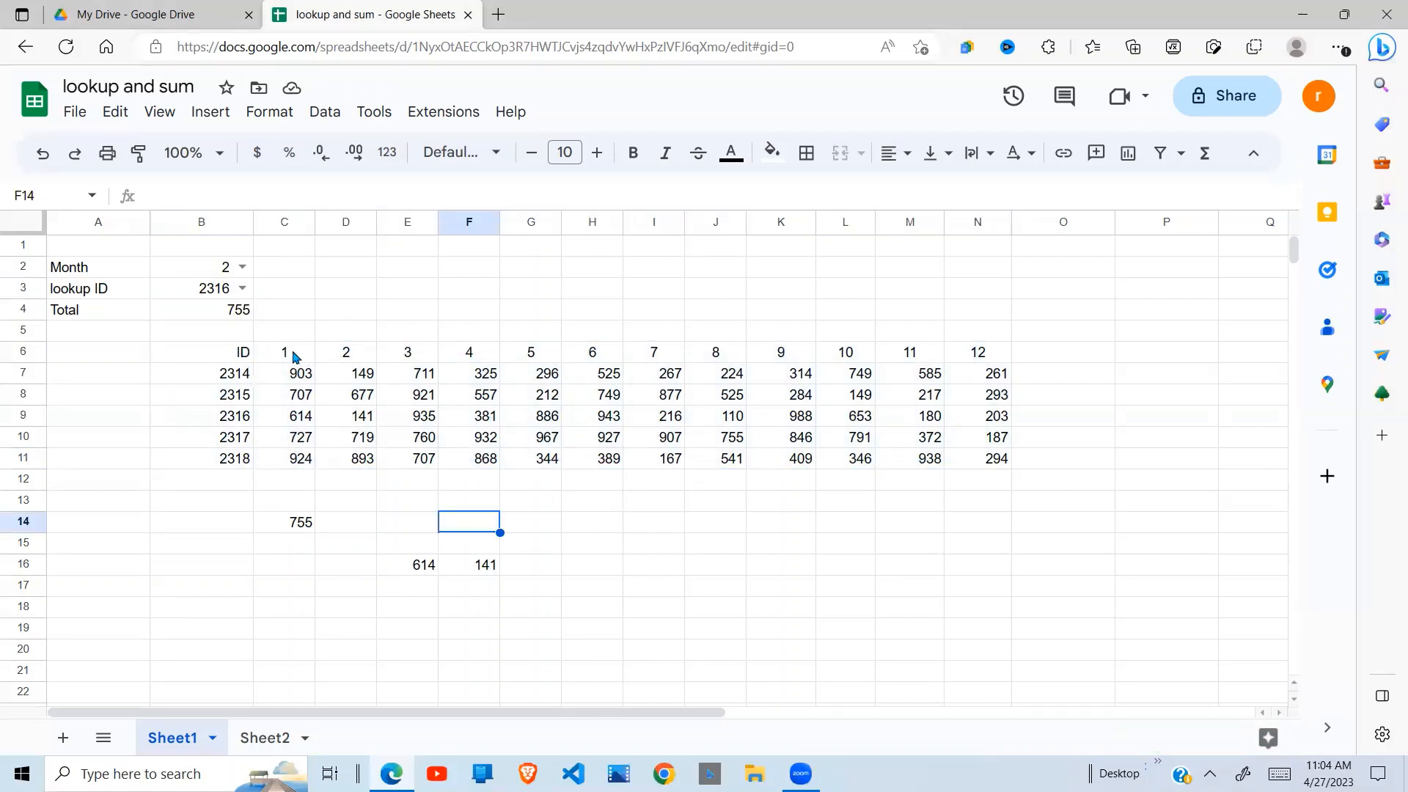
drag(289, 352, 901, 355)
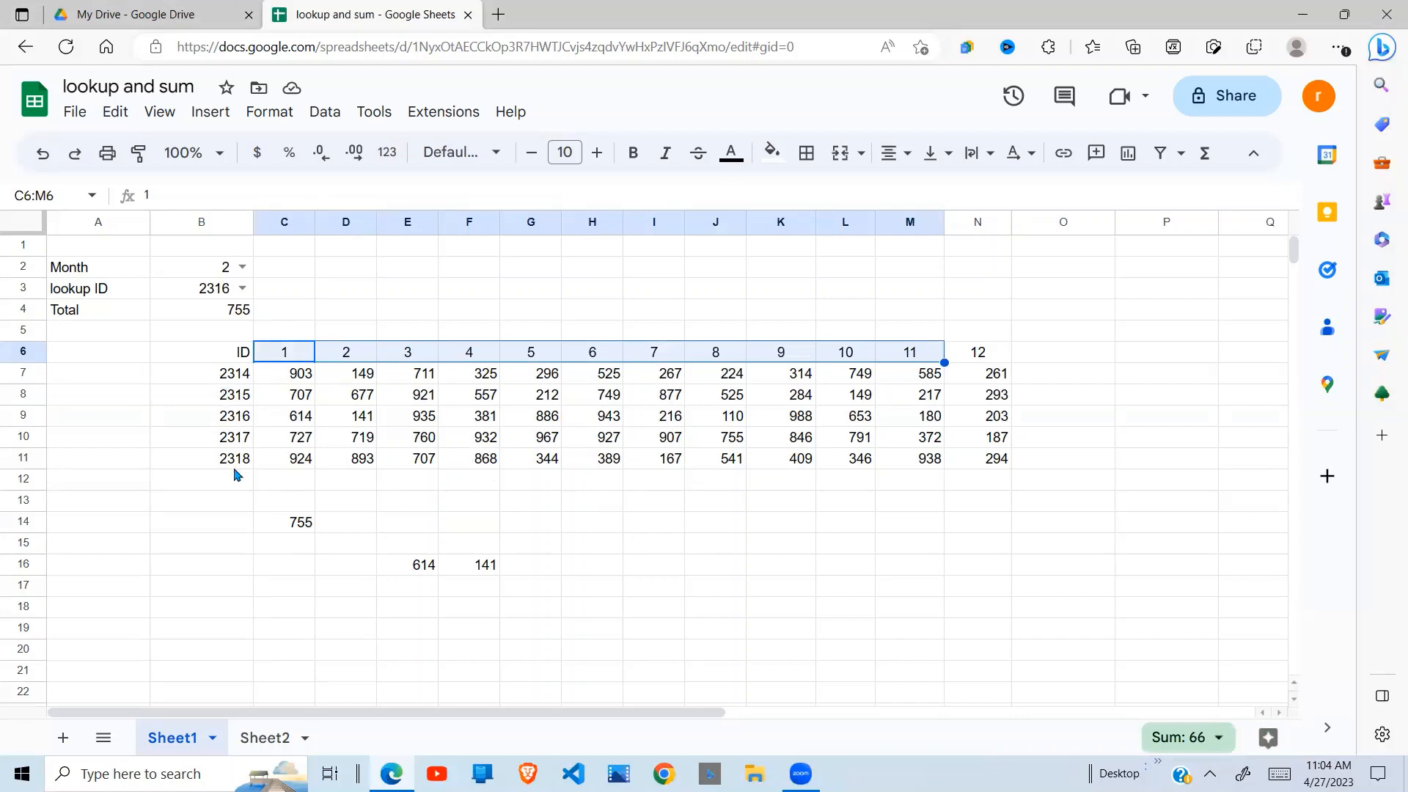
drag(233, 374, 235, 477)
click(425, 440)
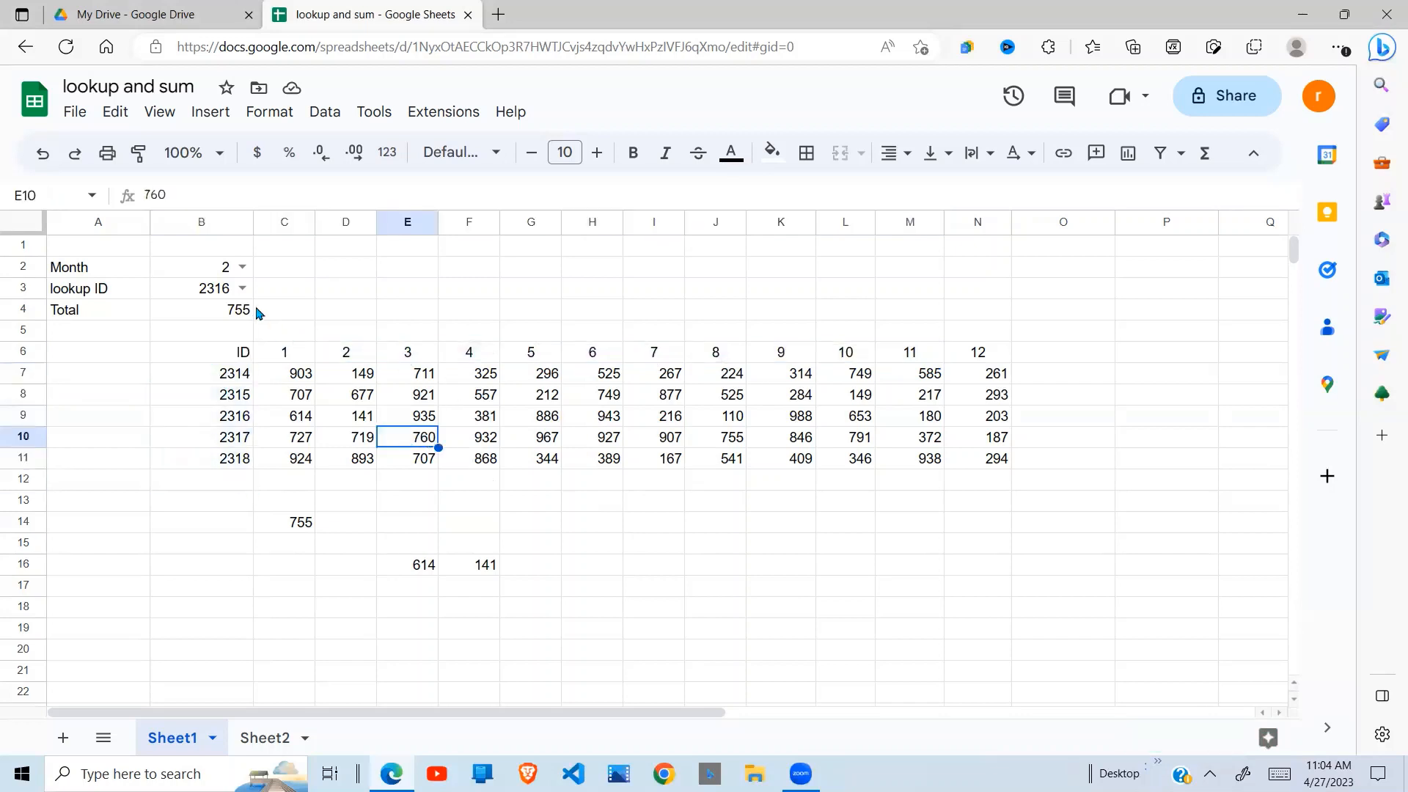
Step: Set the Month in B2 to 5 and check ID 2316's values for months 1 to 5 in C9:G9
click(242, 266)
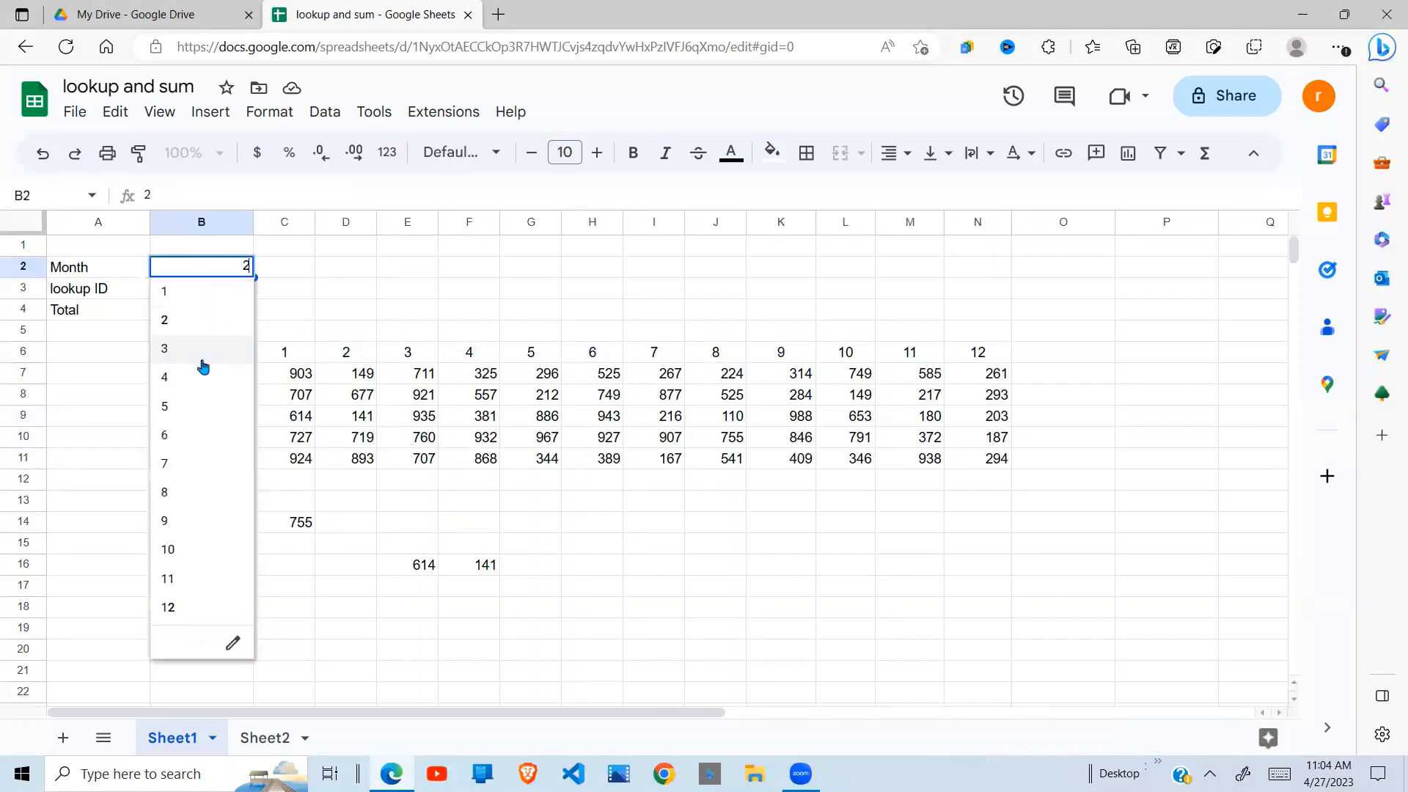
click(185, 406)
drag(292, 358, 534, 355)
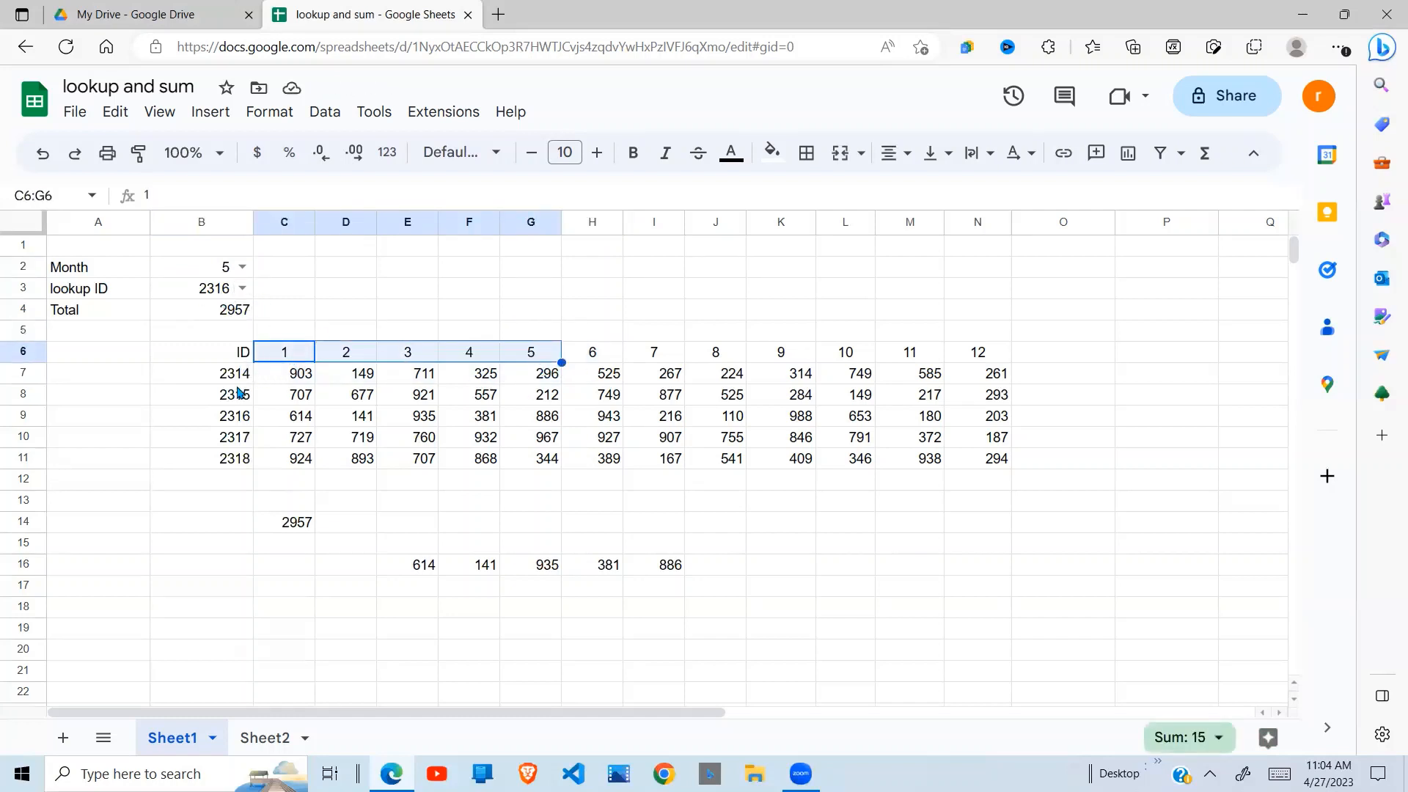
drag(293, 416, 543, 416)
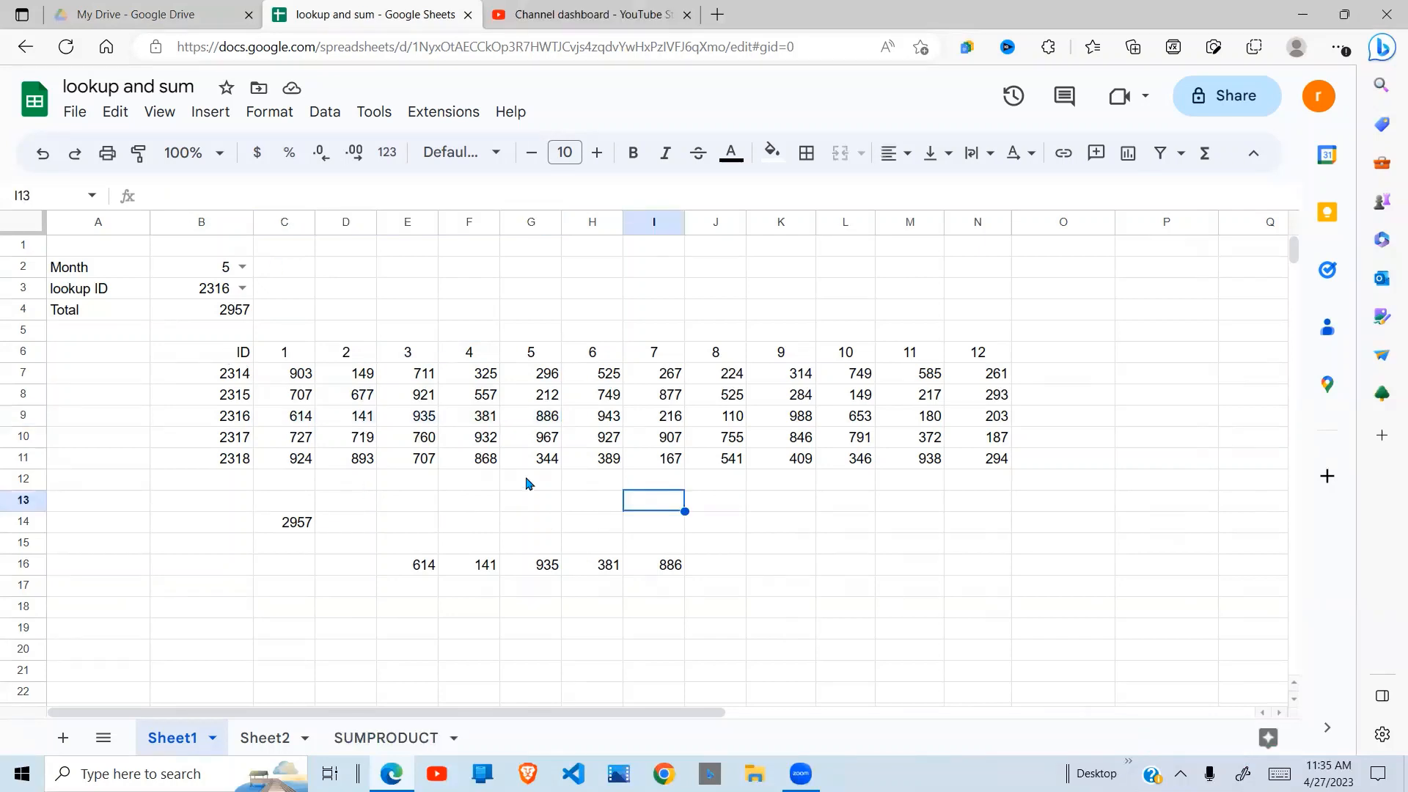
click(522, 482)
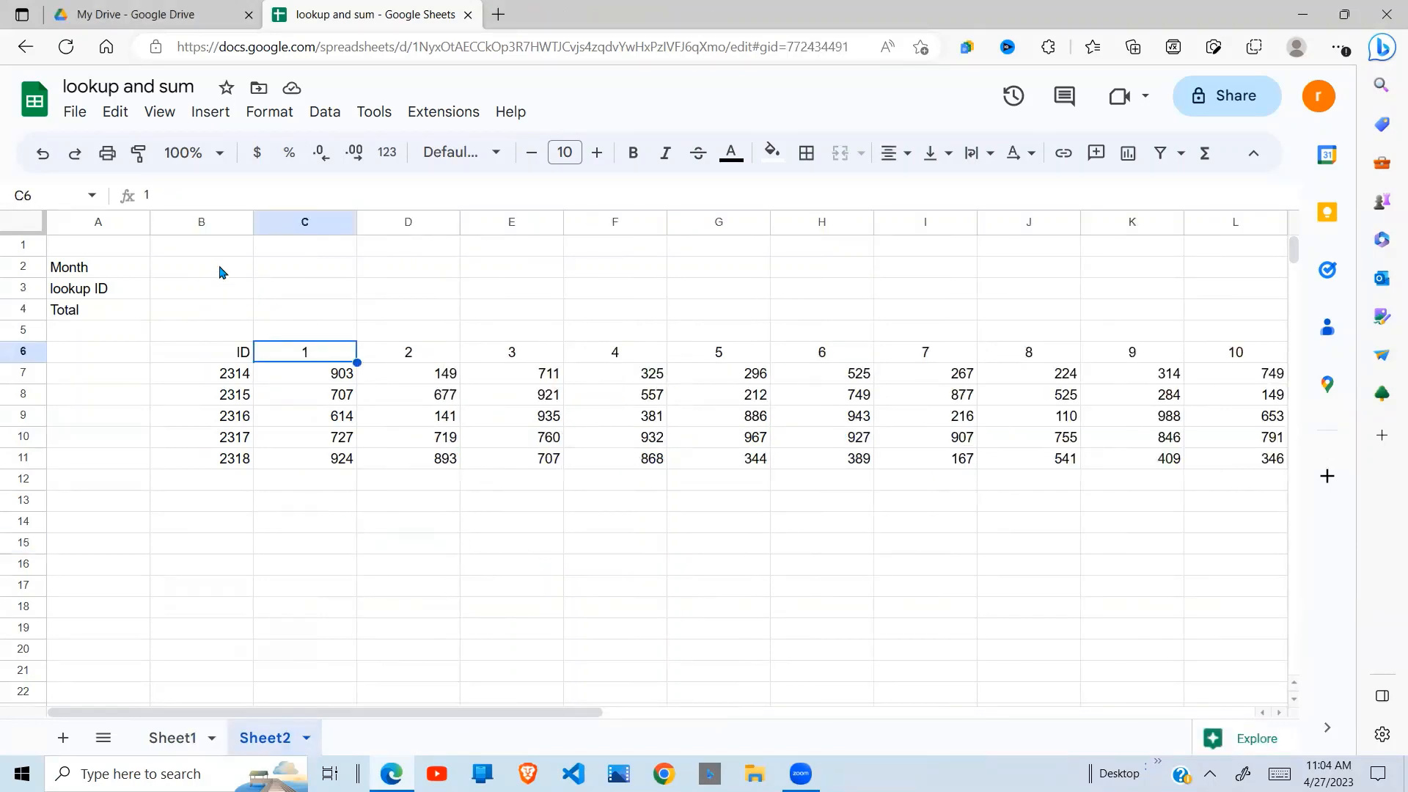
Step: On Sheet2, insert a dropdown in the Month cell B2 using the criteria Dropdown (from a range)
click(219, 272)
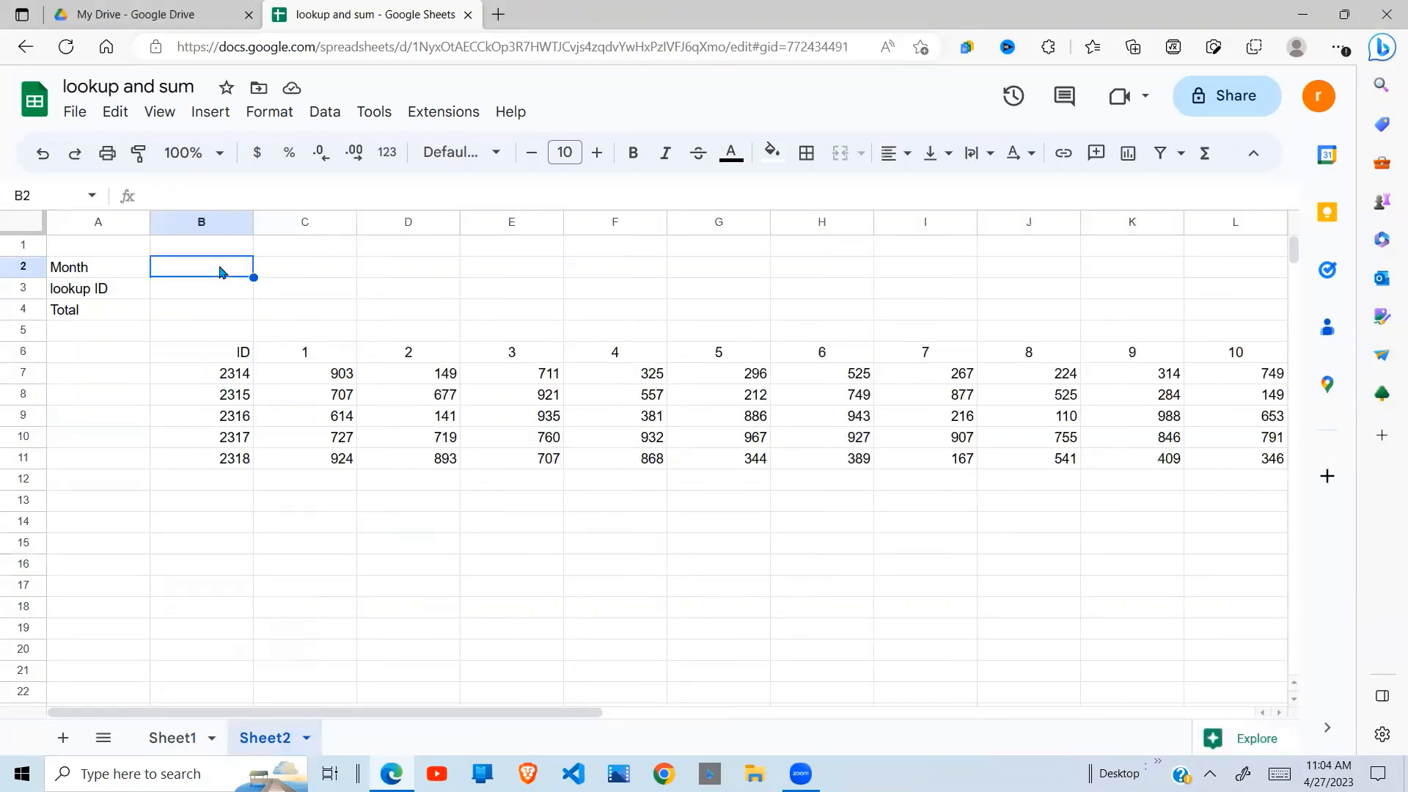
click(211, 115)
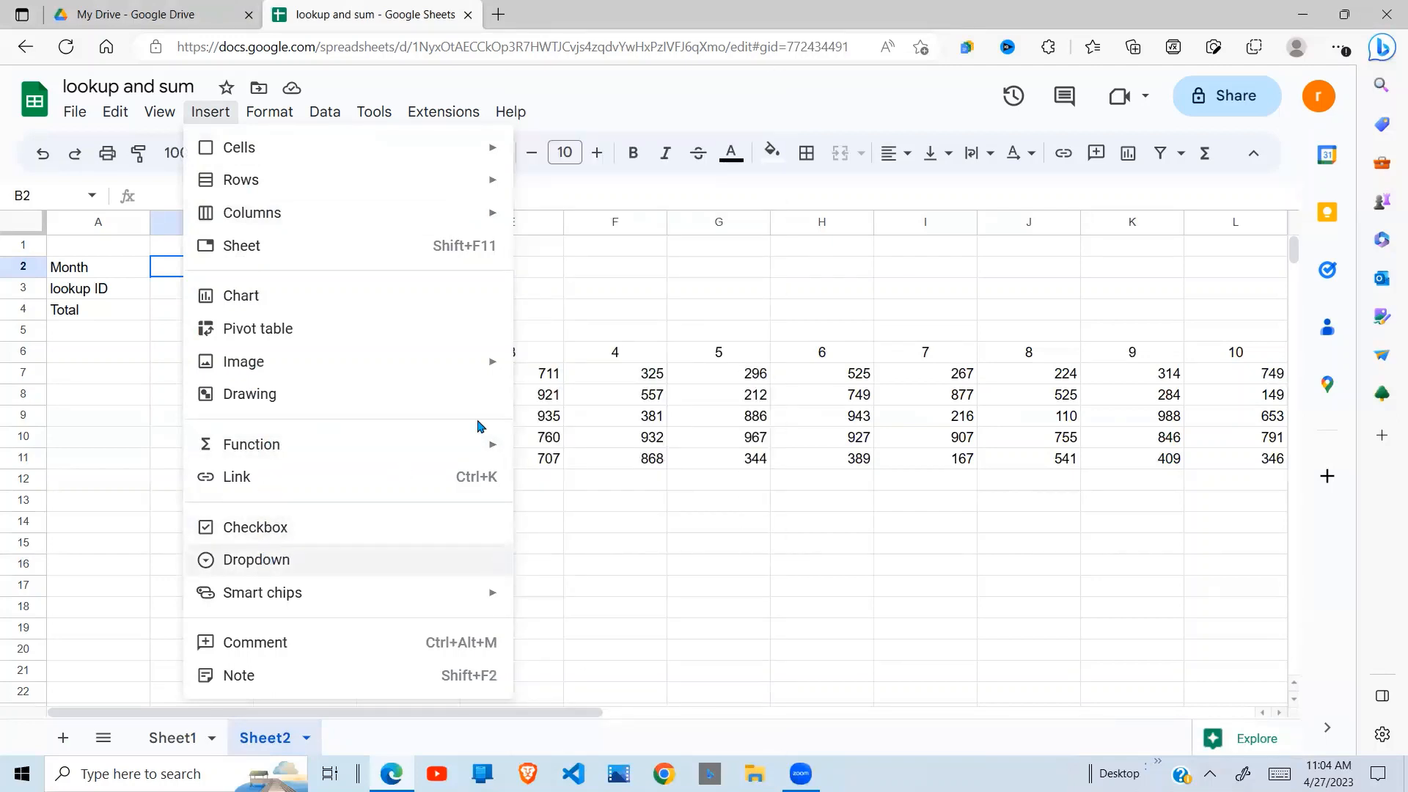
key(Return)
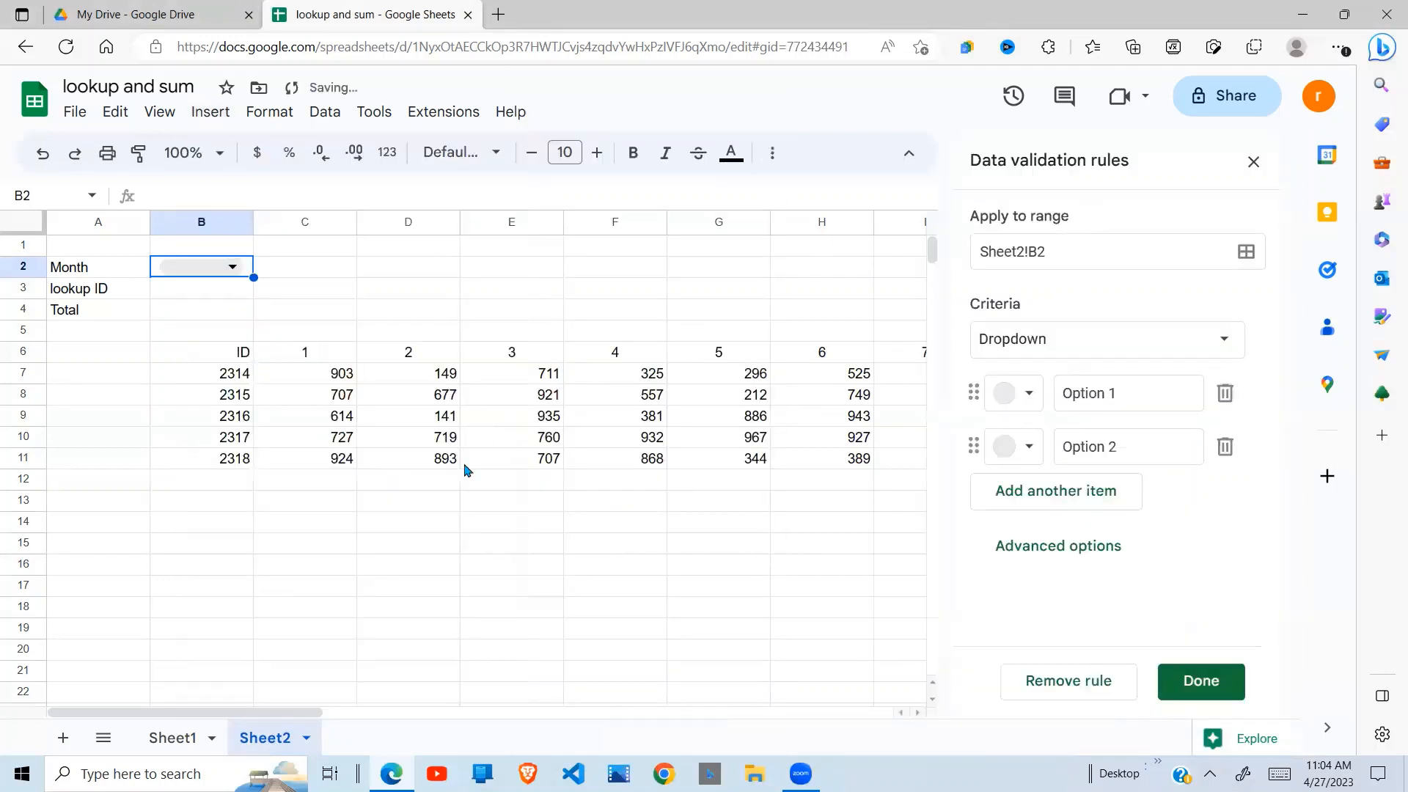
click(1225, 340)
click(1145, 374)
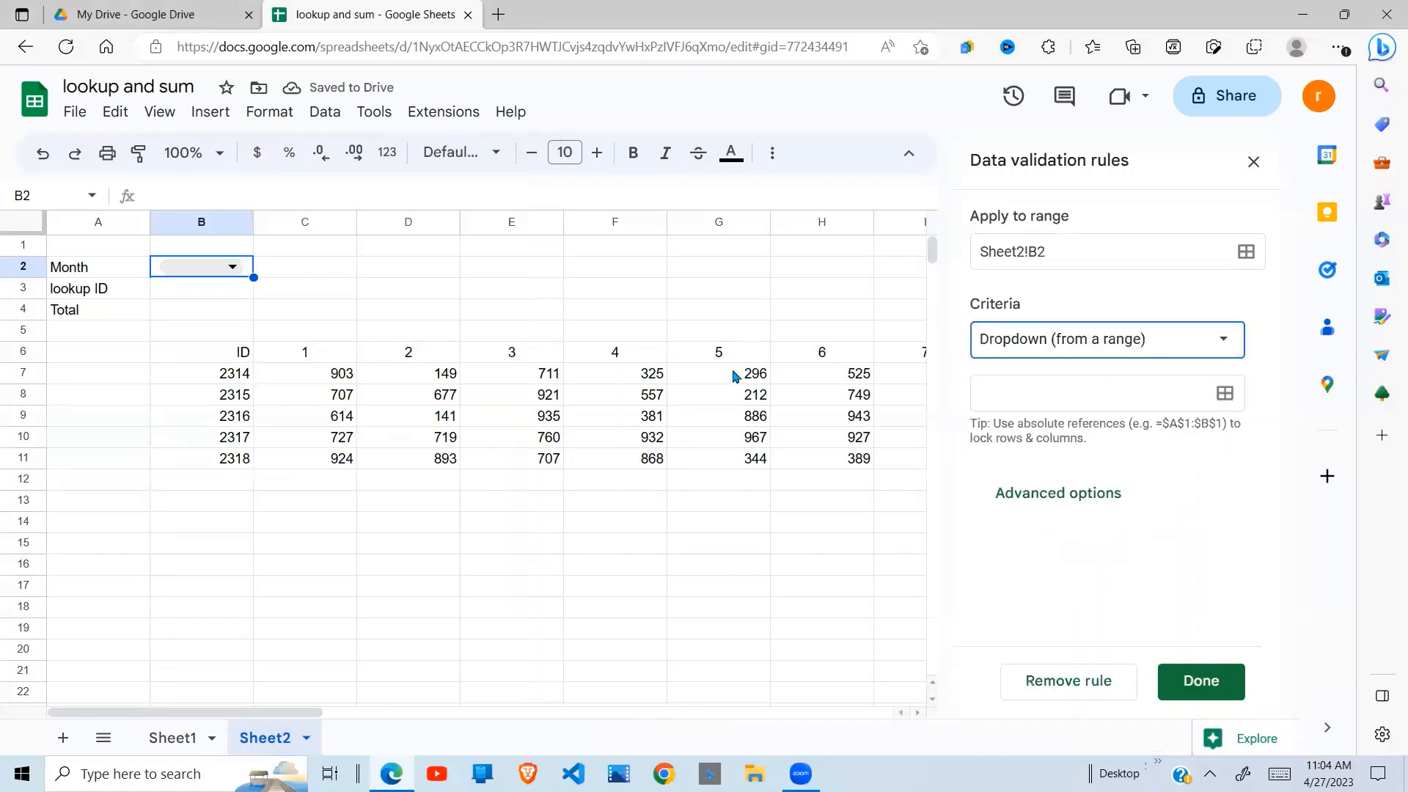
Step: Pick the month headers C6:N6 as the source range for the Month dropdown
click(1133, 394)
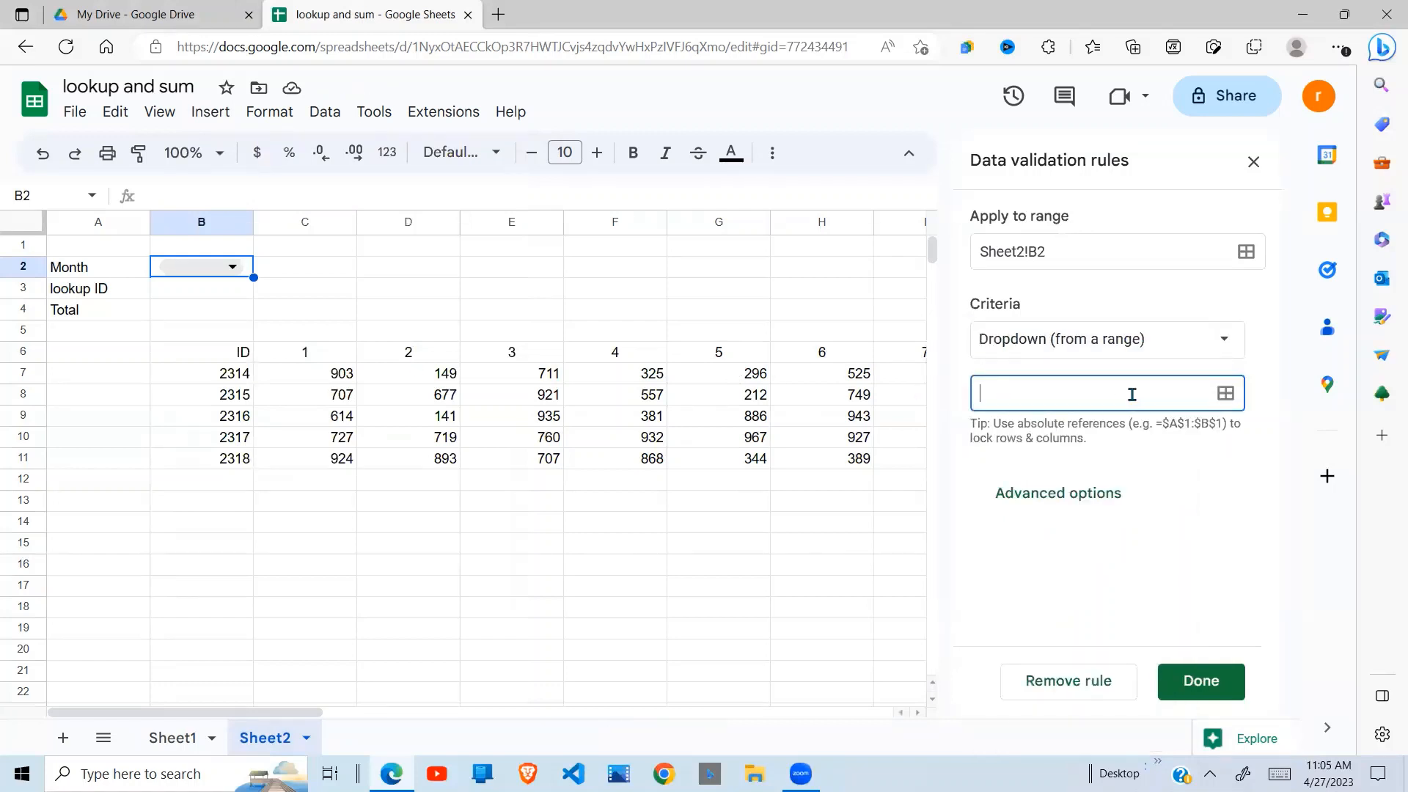
click(1224, 398)
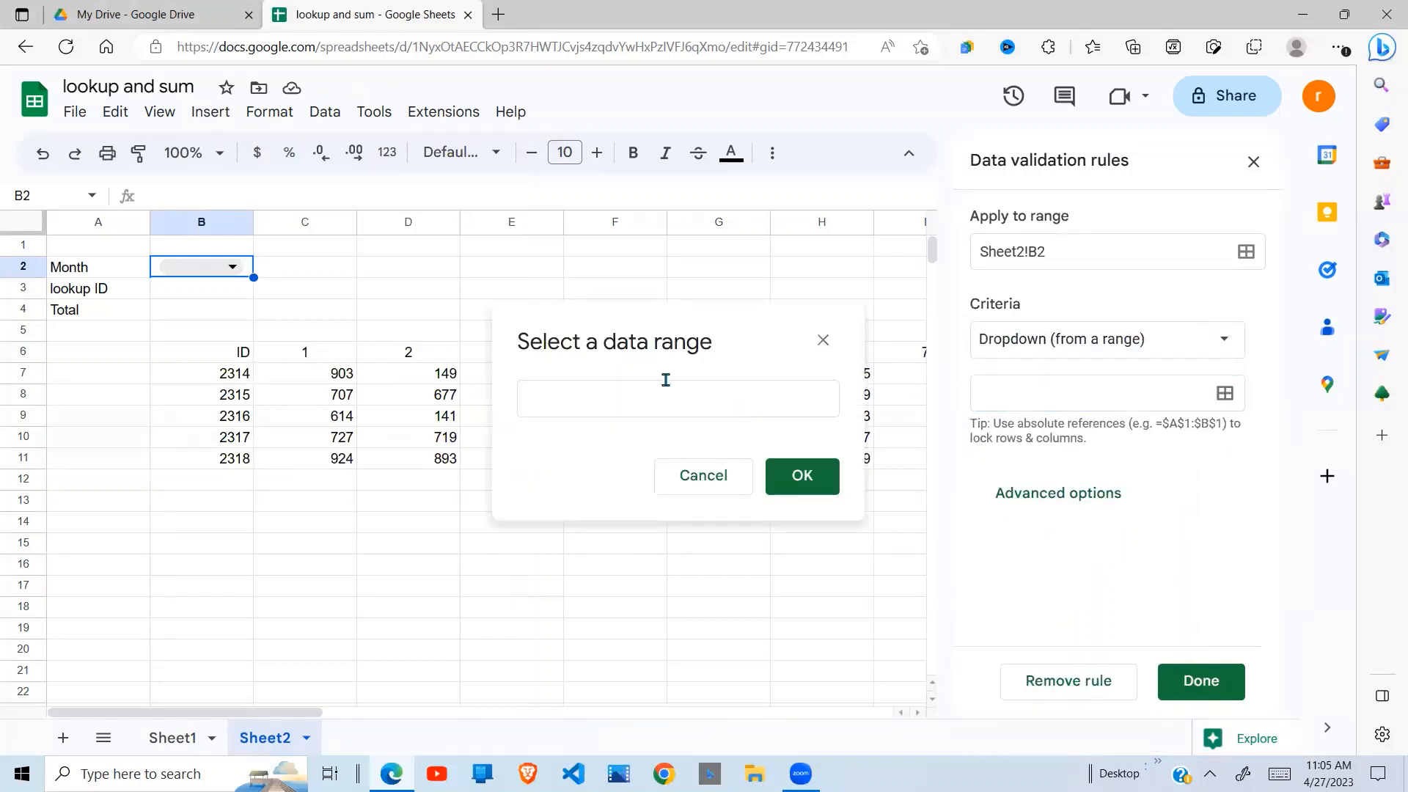
click(660, 397)
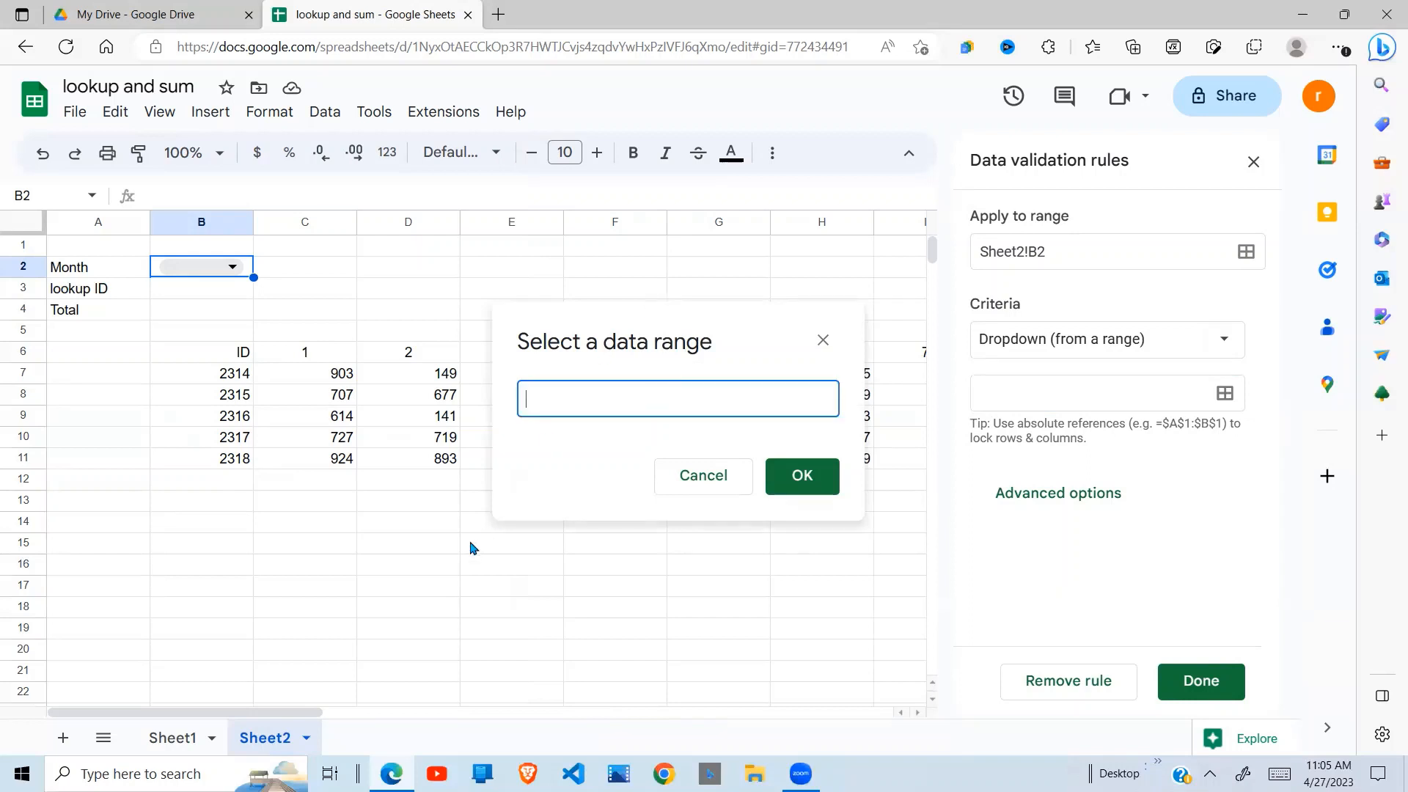
drag(640, 308, 375, 572)
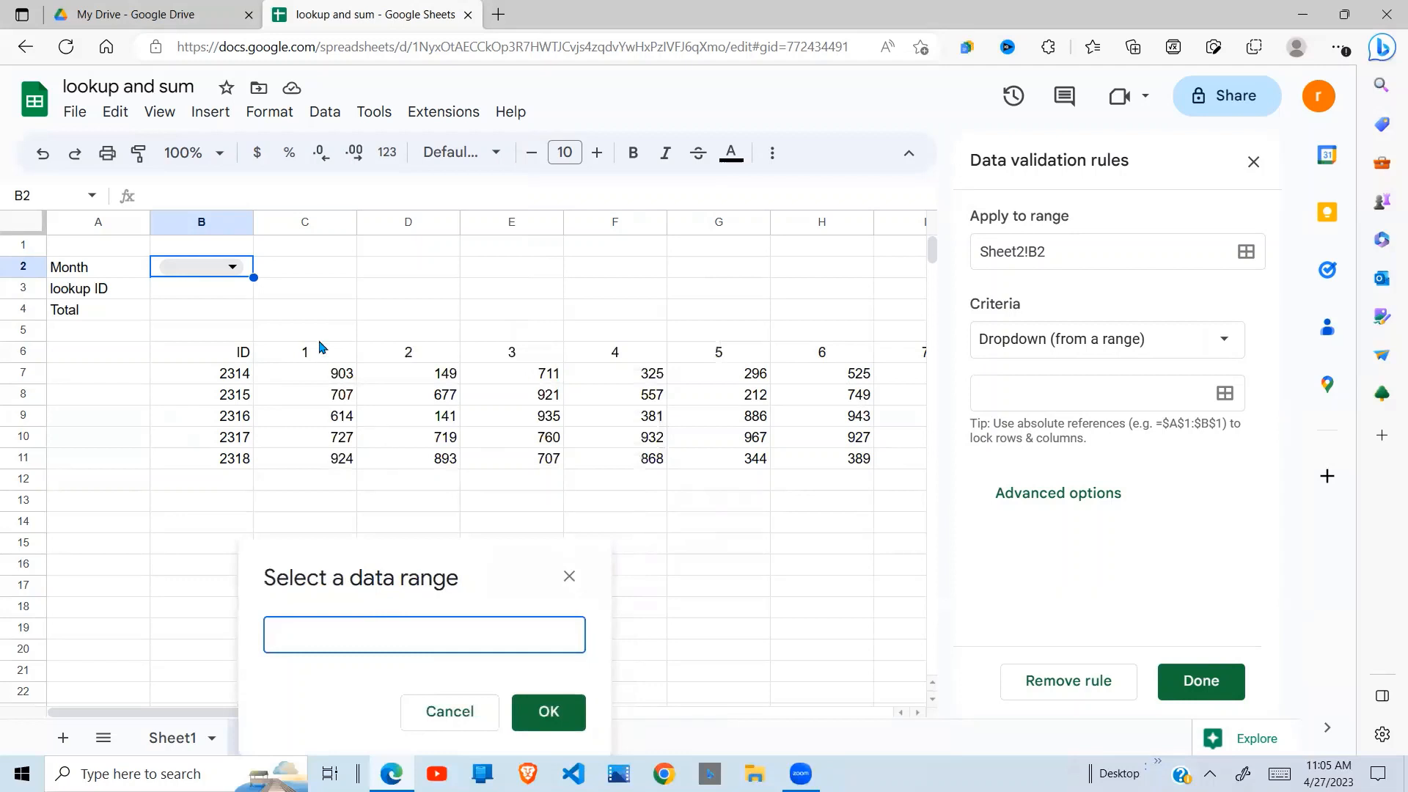
drag(320, 353, 854, 366)
Step: Set the Month dropdown's display style to Arrow and confirm the rule with source range Sheet2!C6:N6
click(1071, 504)
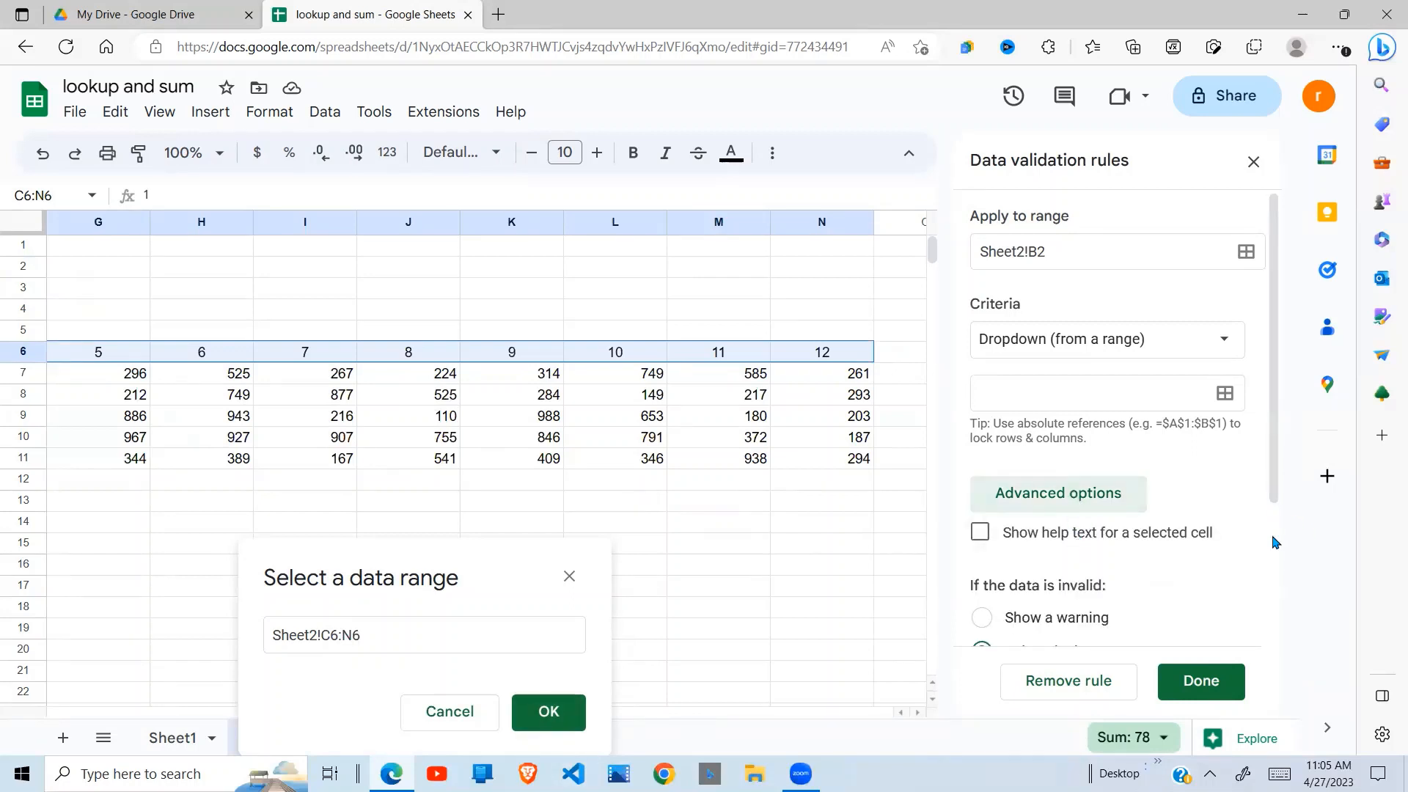
drag(1274, 503, 1279, 590)
scroll(1280, 591, down, 2)
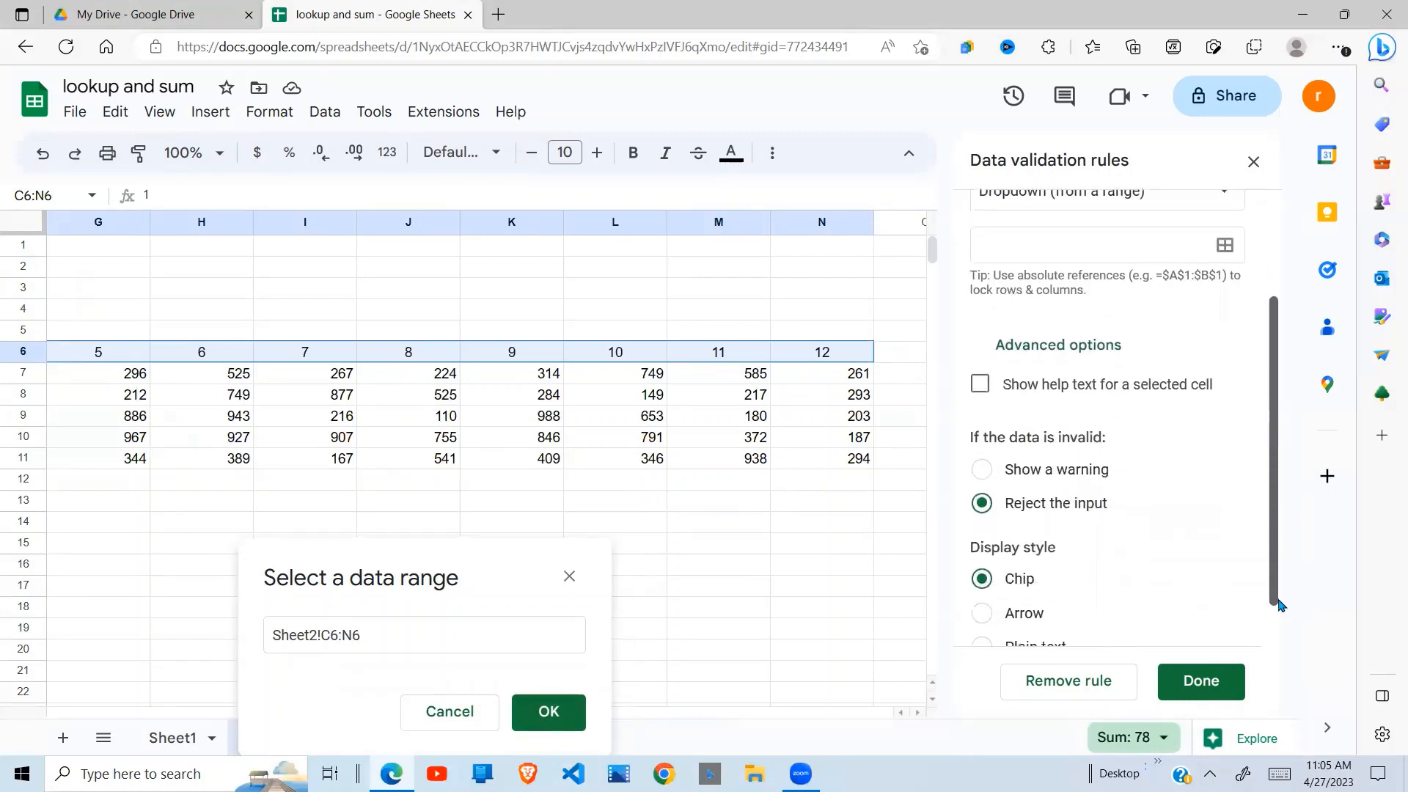
click(1023, 578)
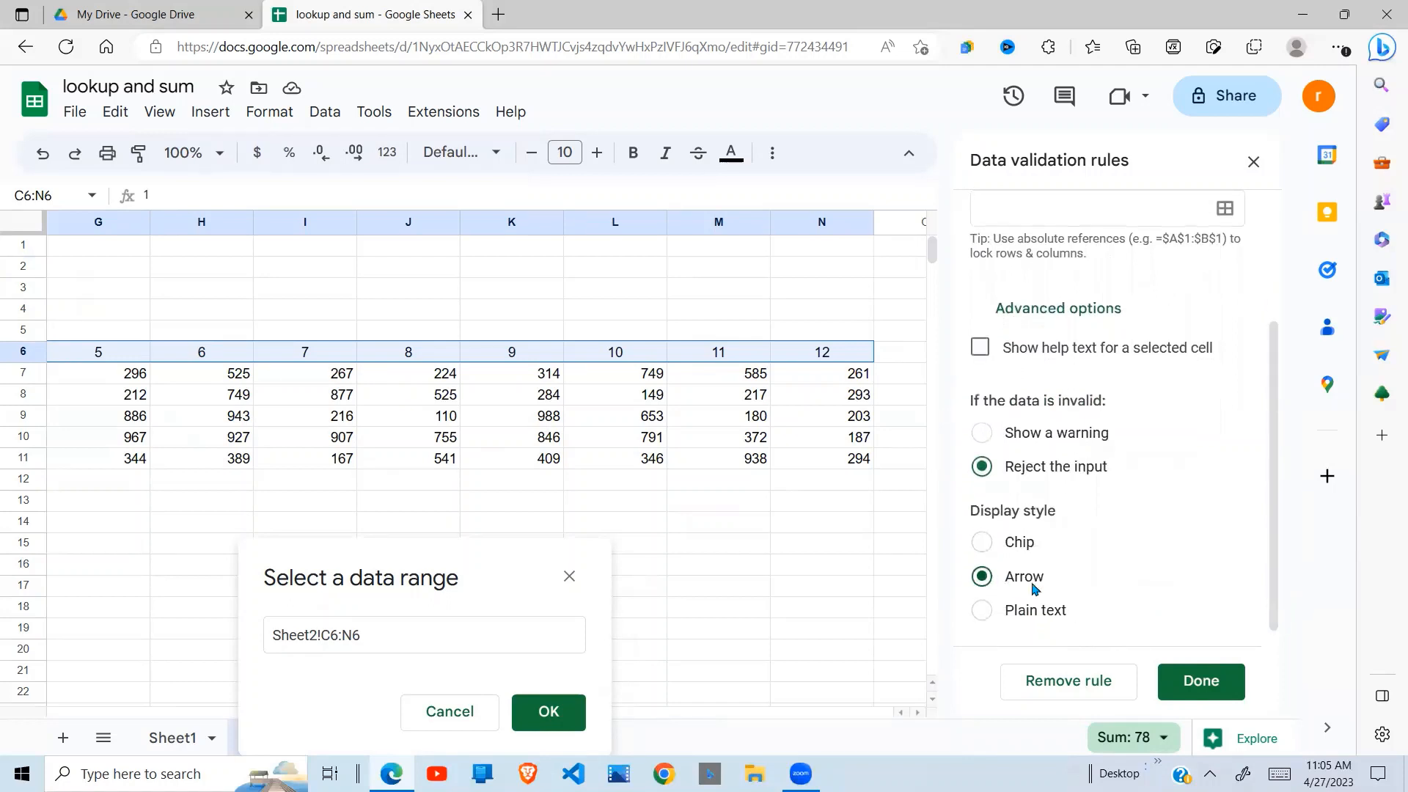
click(1167, 669)
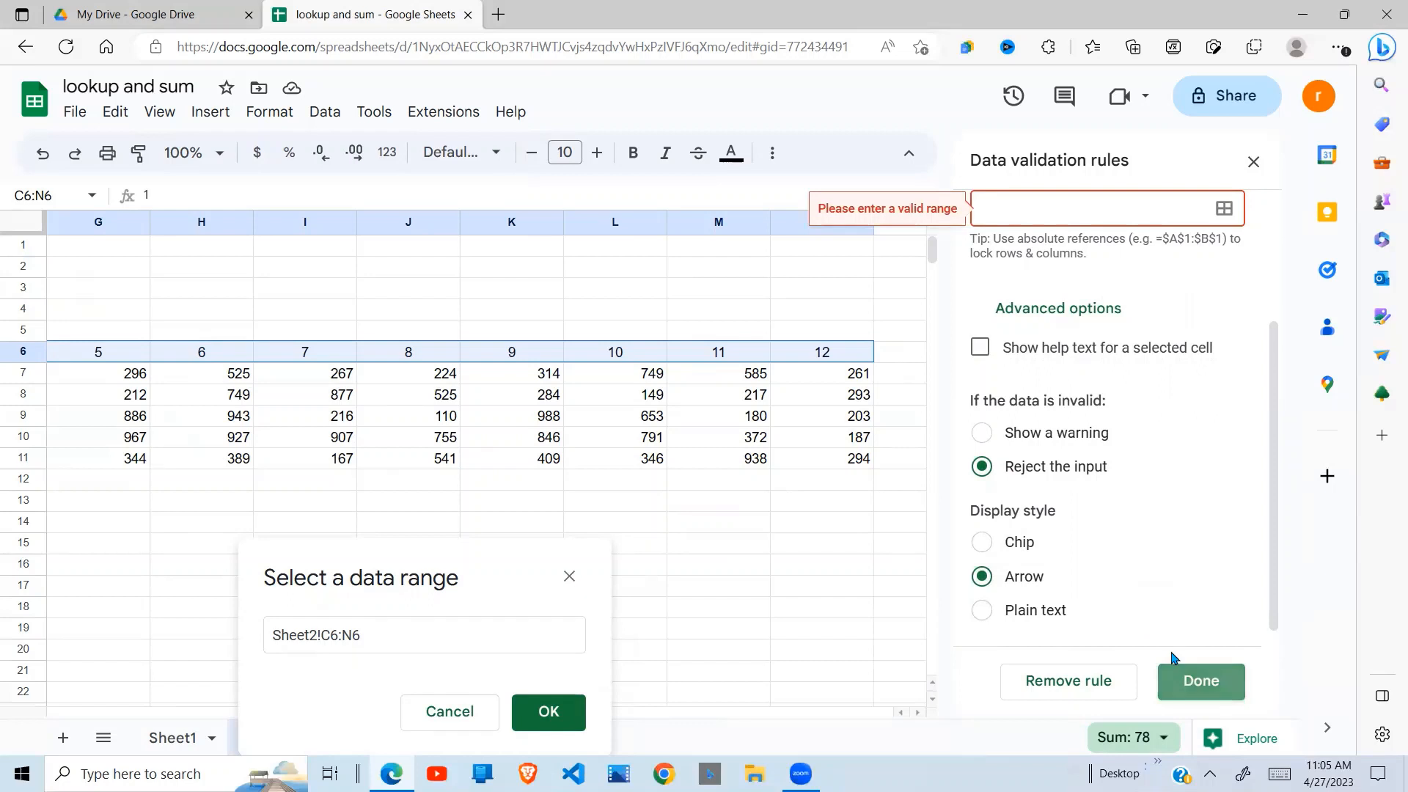
key(Return)
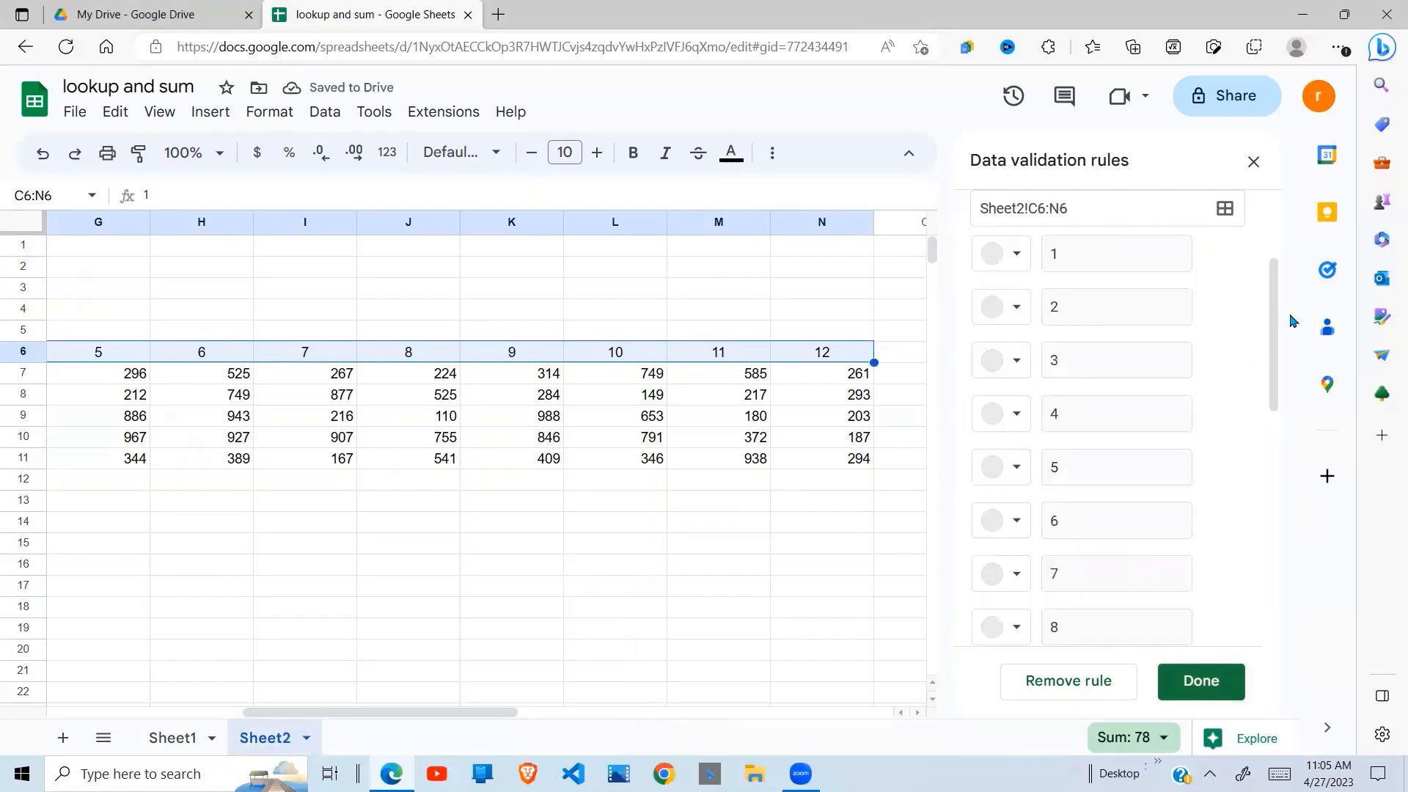
click(1259, 165)
click(238, 296)
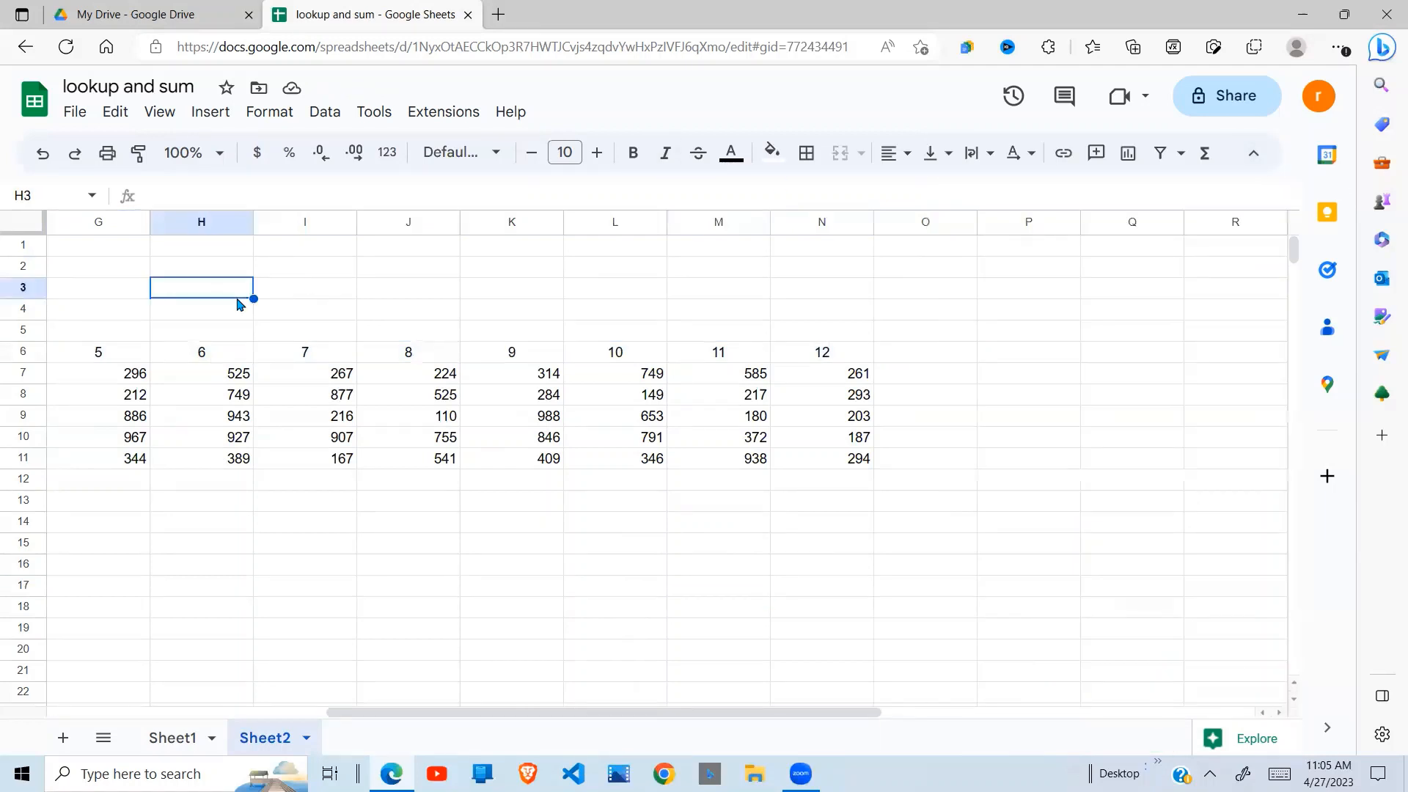
Step: Go back to the Month cell B2 and check the options its new dropdown offers
key(Left)
key(Left)
key(Left)
key(Left)
key(Left)
key(Left)
key(Left)
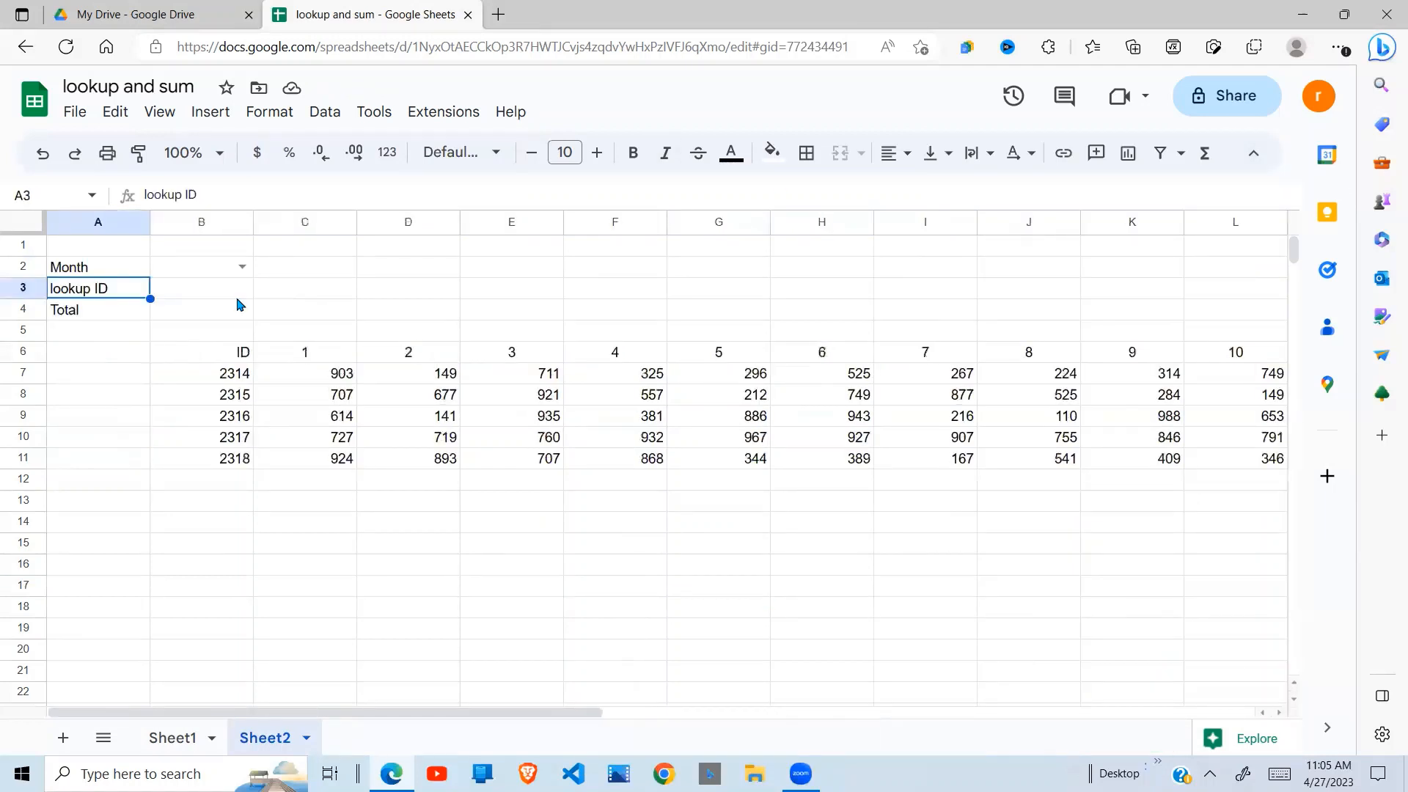
click(242, 265)
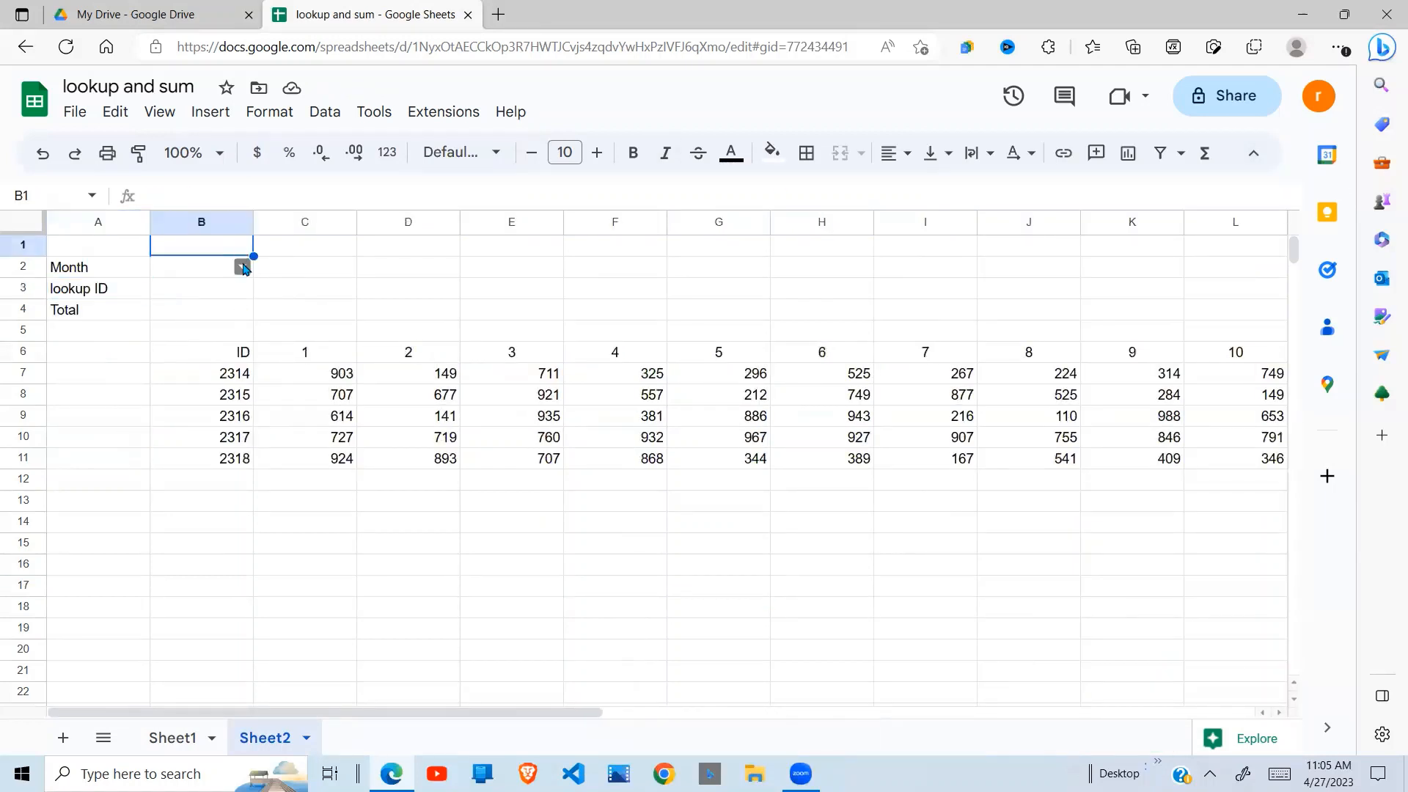
click(340, 288)
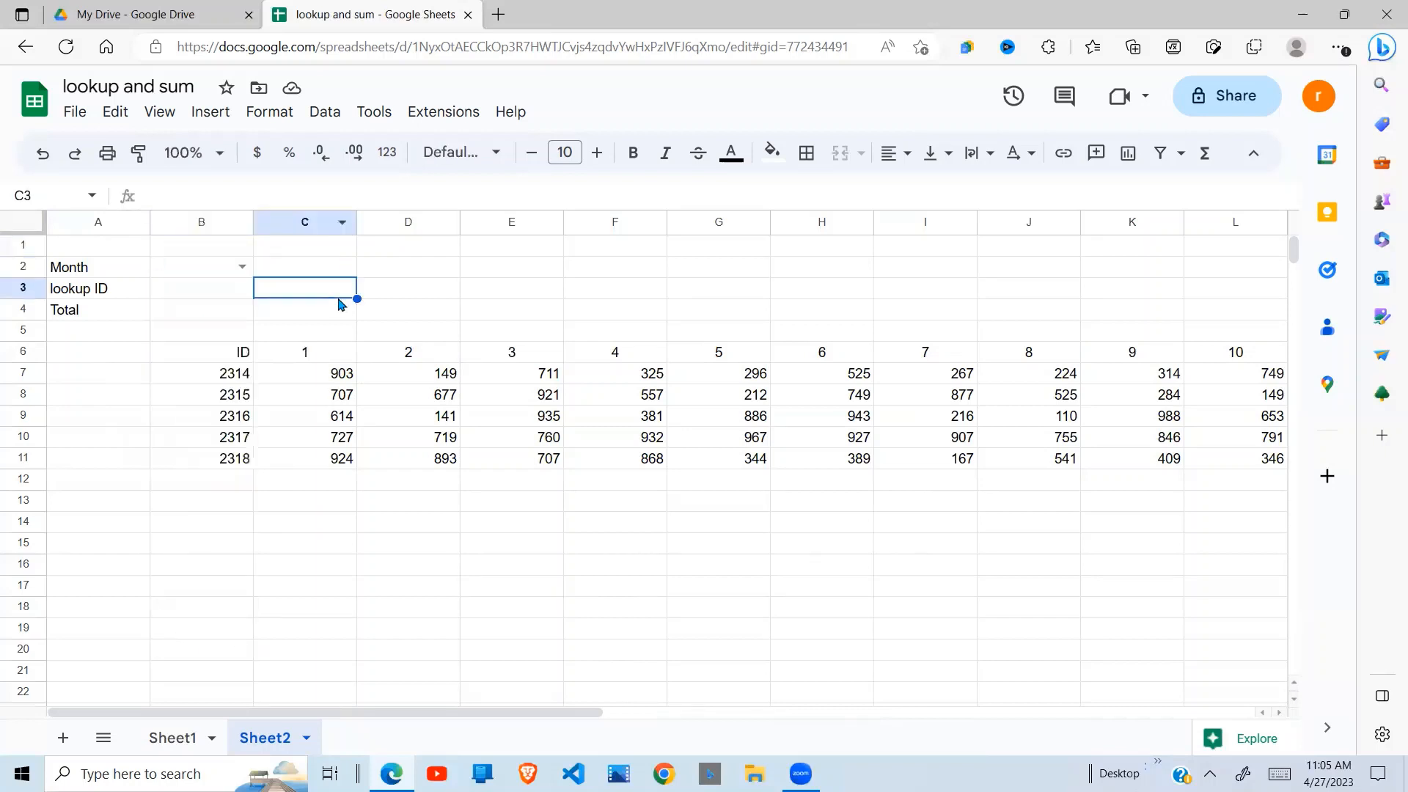
Step: Insert a dropdown in the lookup ID cell B3 using the criteria Dropdown (from a range)
click(237, 291)
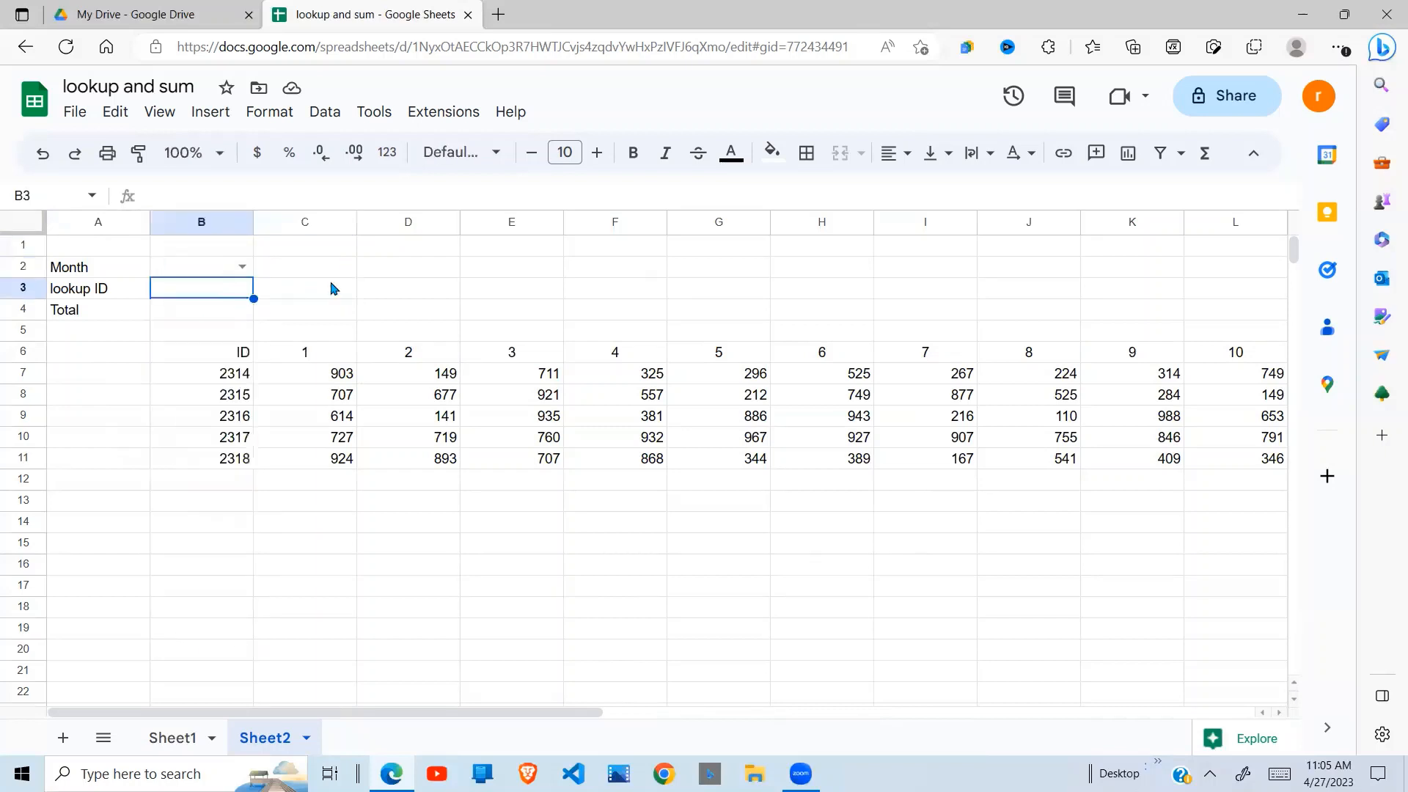
click(207, 110)
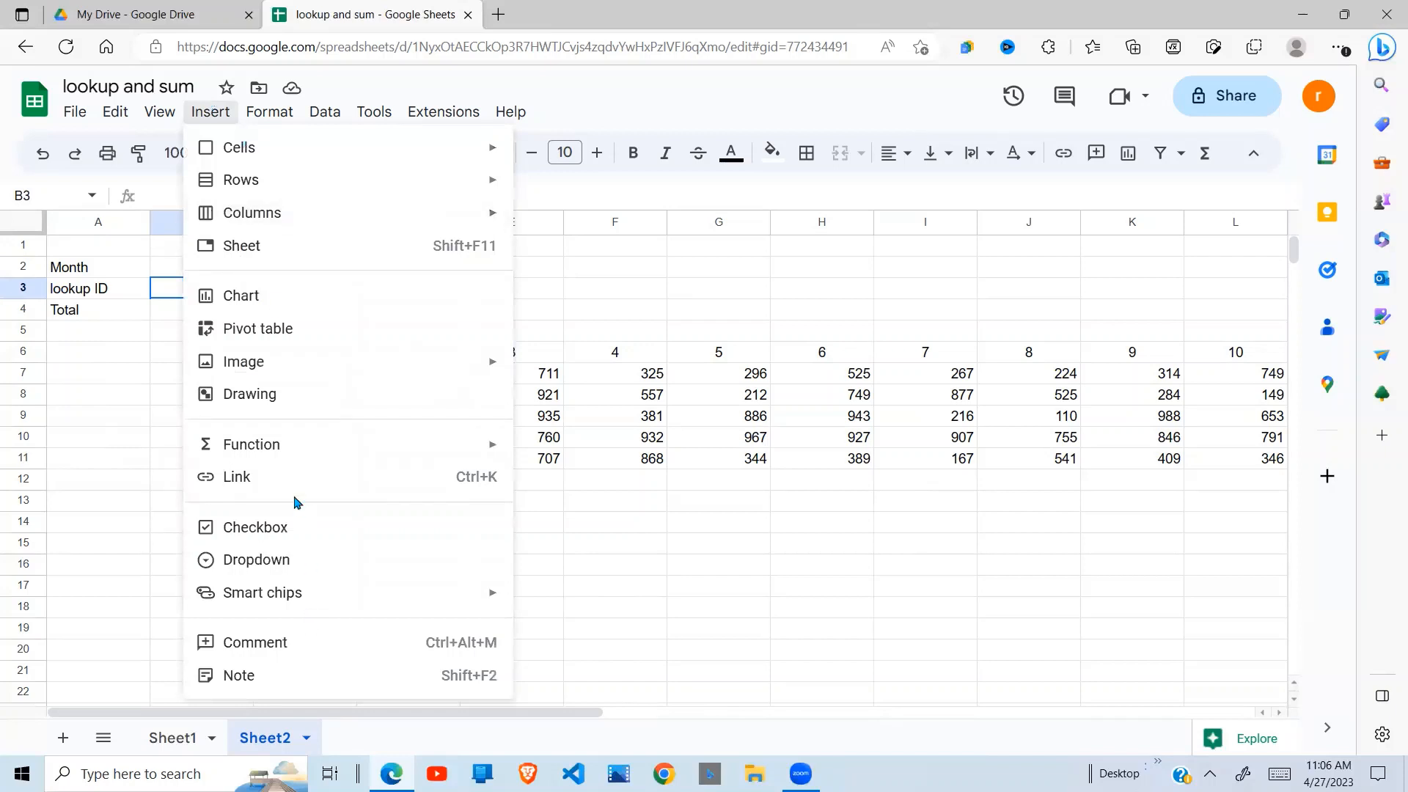
click(271, 563)
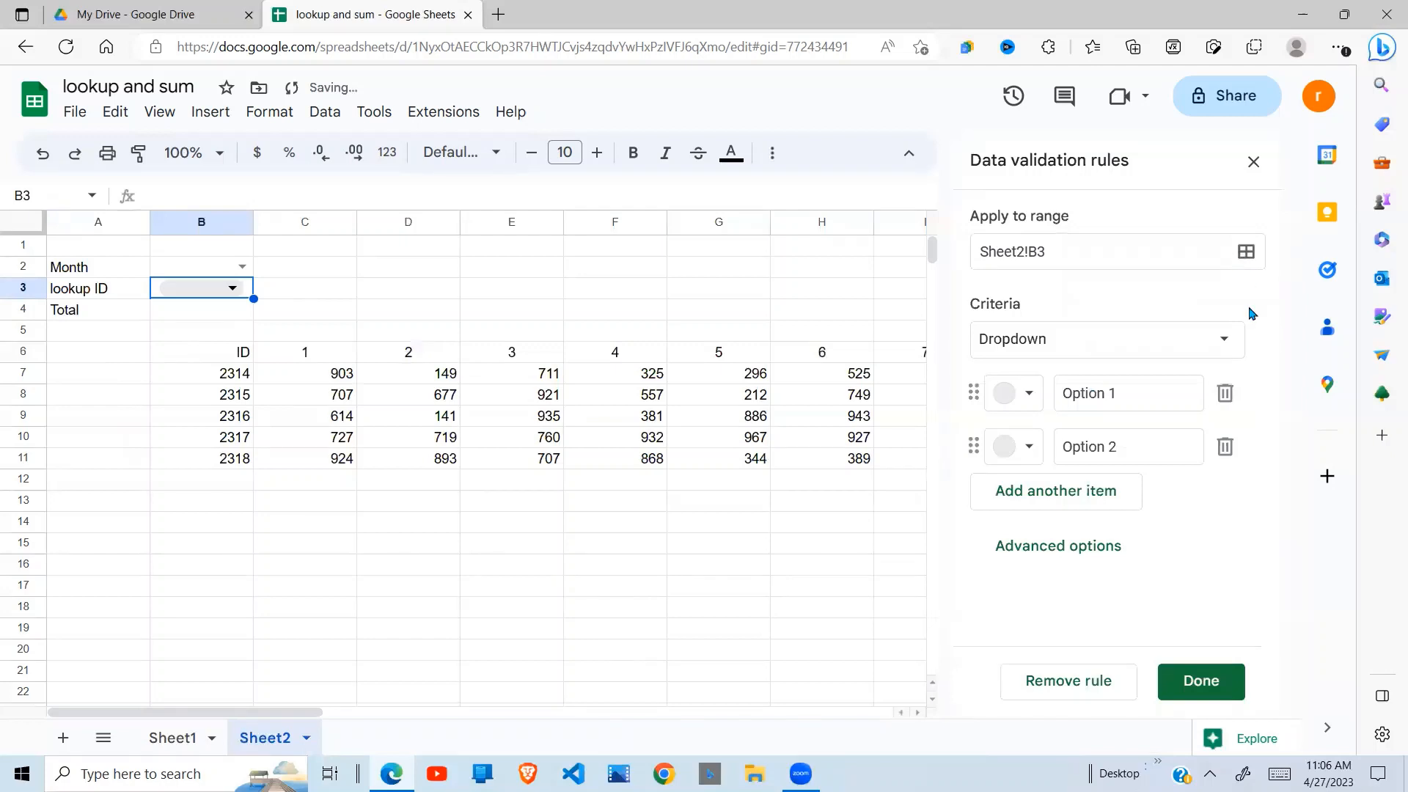
click(1223, 343)
click(1145, 369)
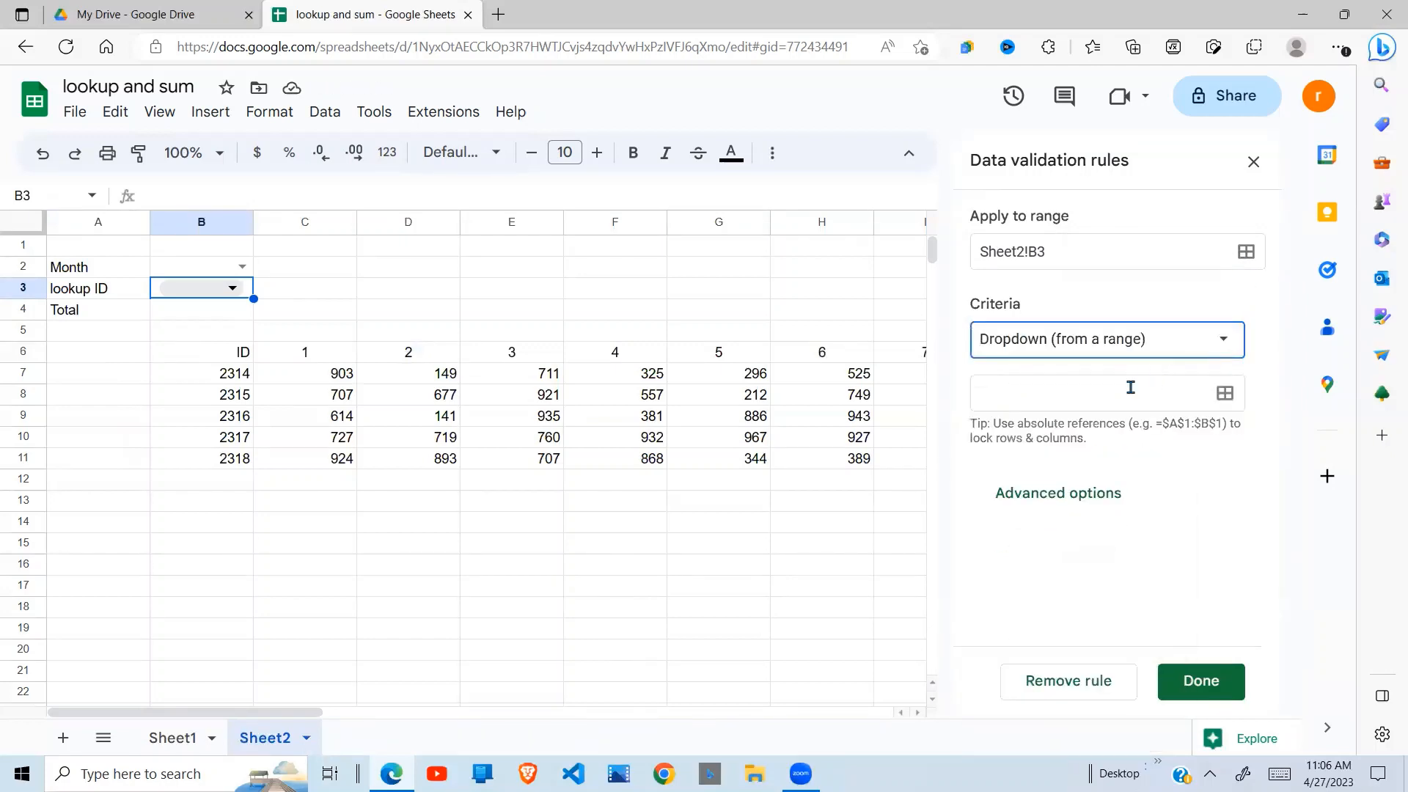
Step: Pick the ID cells B7:B11 on Sheet2 as the source range for the lookup ID dropdown
click(1122, 394)
click(1226, 394)
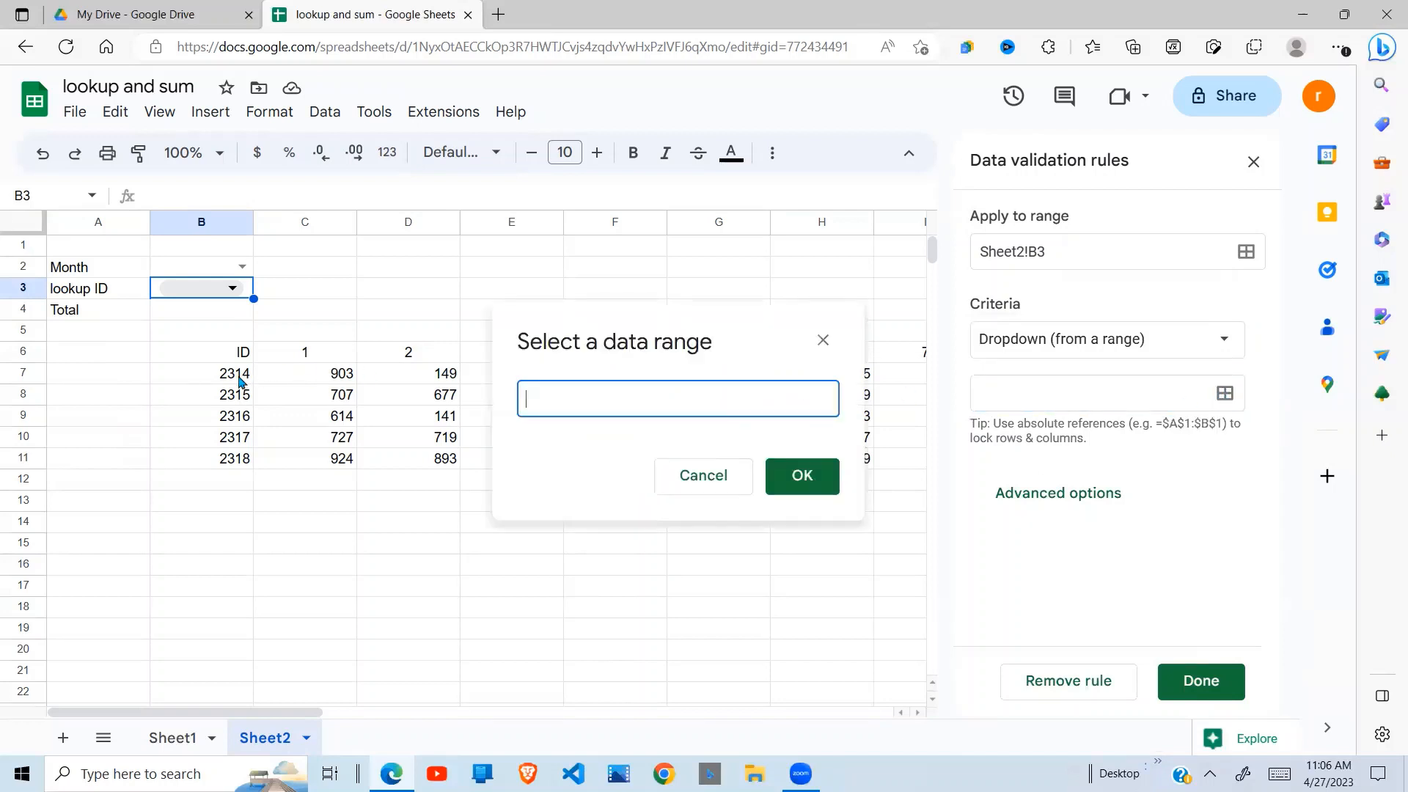
drag(239, 380, 236, 459)
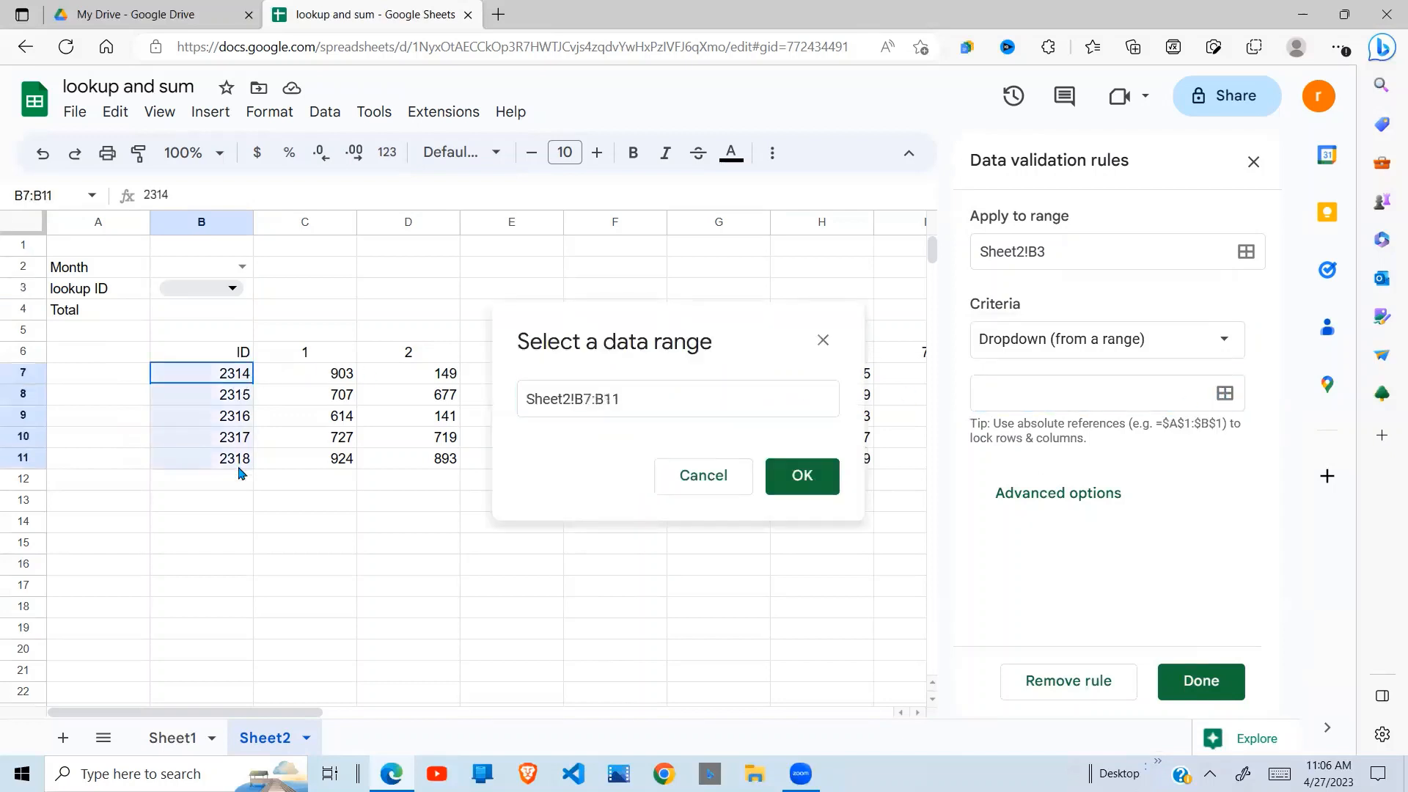
click(802, 478)
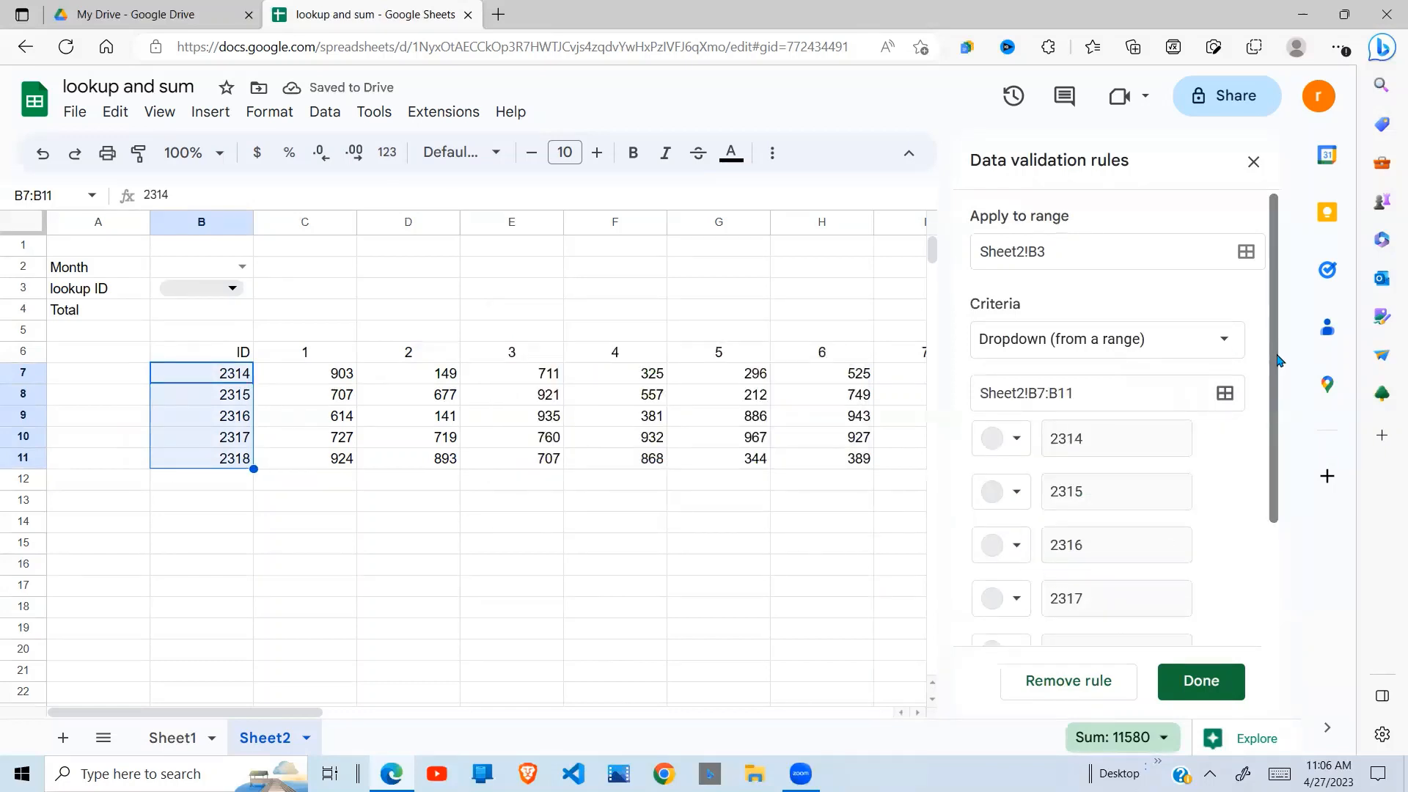
Step: Set the lookup ID dropdown's display style to Arrow in its advanced options and confirm the rule
scroll(1276, 359, down, 3)
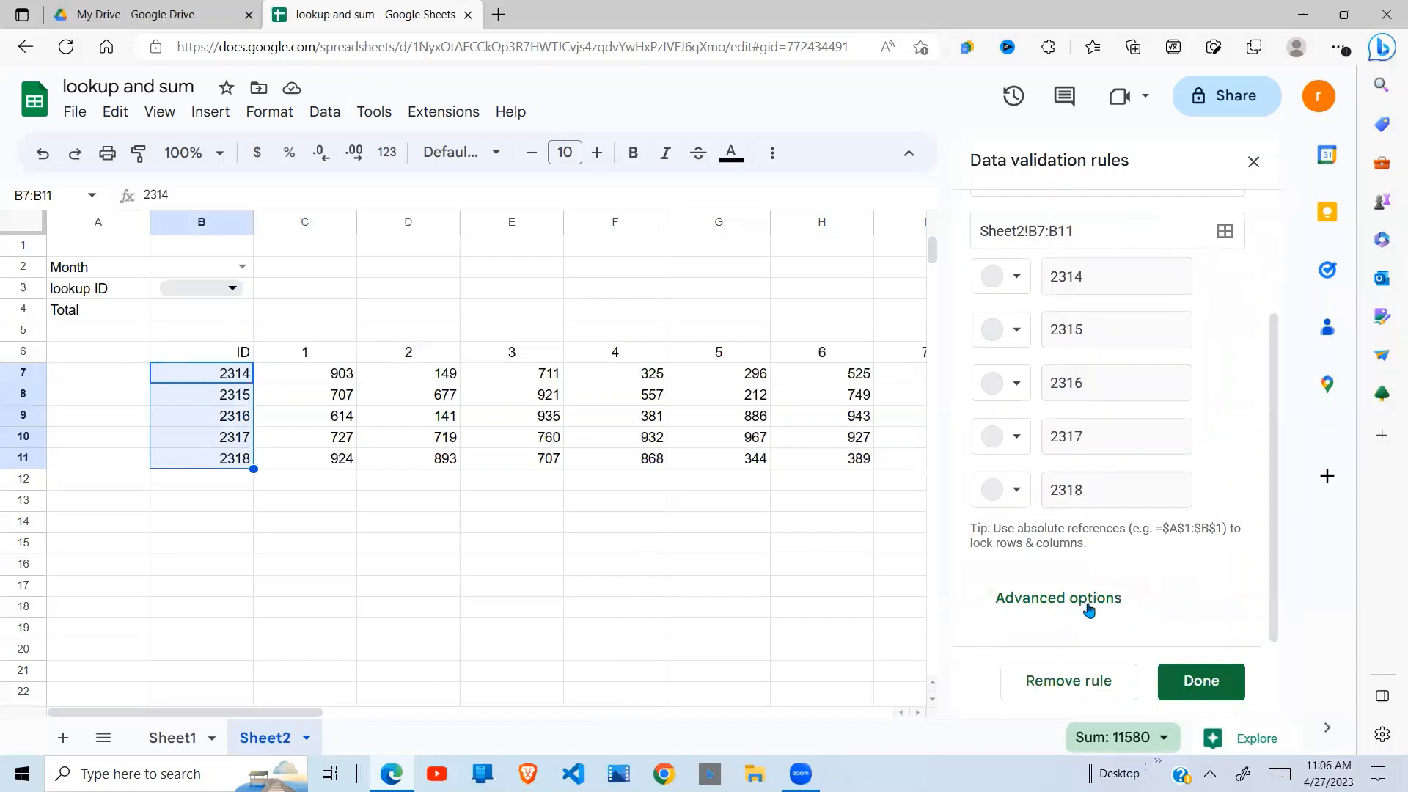
click(1088, 607)
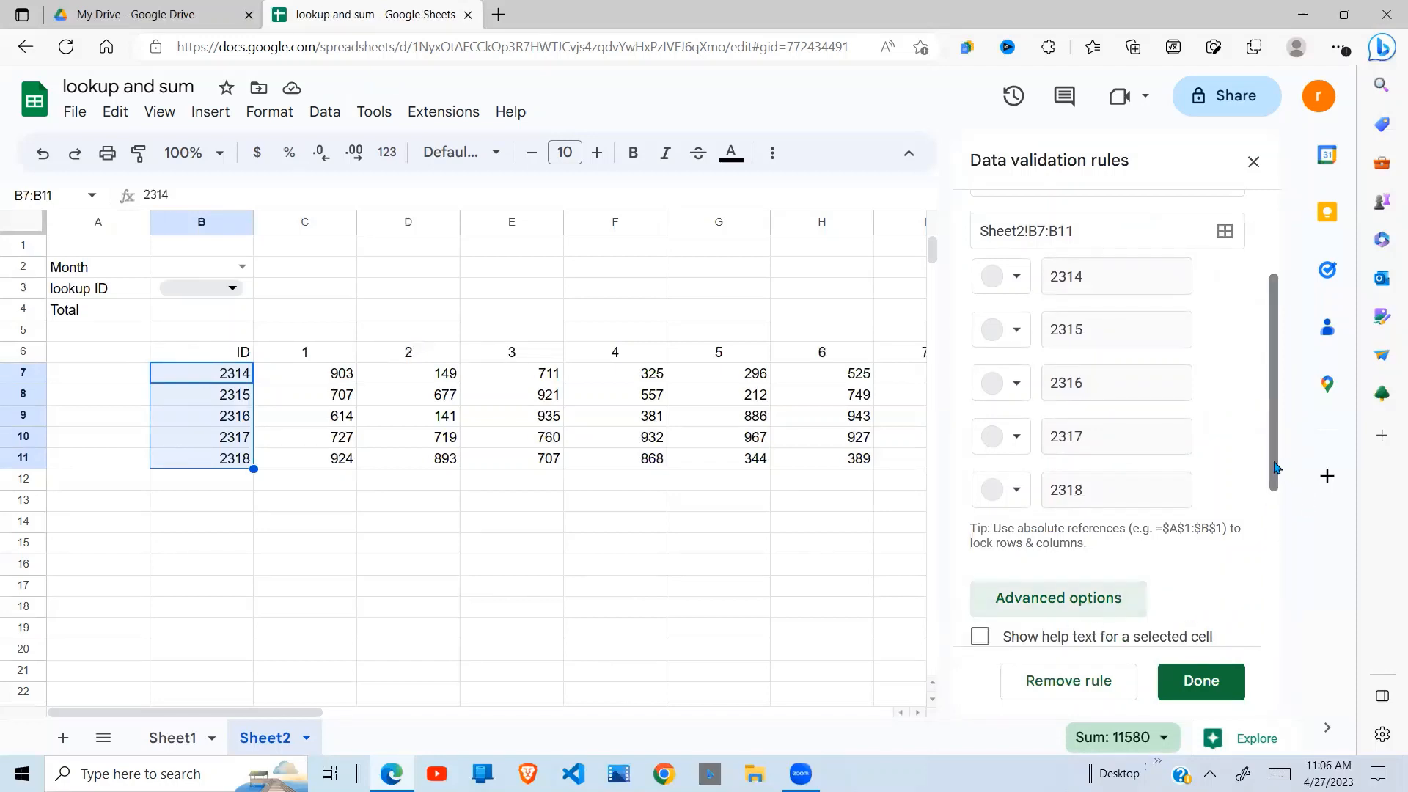
drag(1274, 478, 1267, 638)
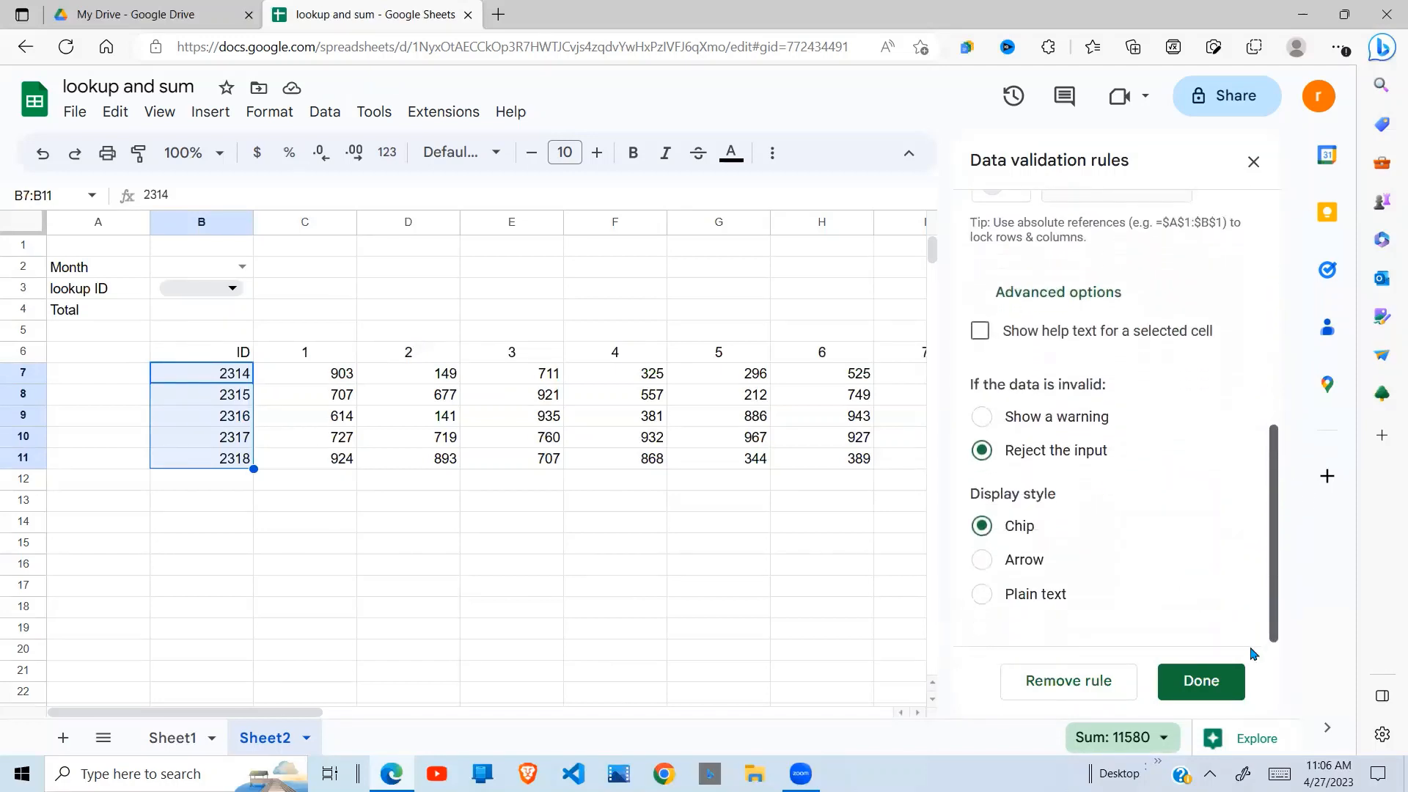
click(1035, 565)
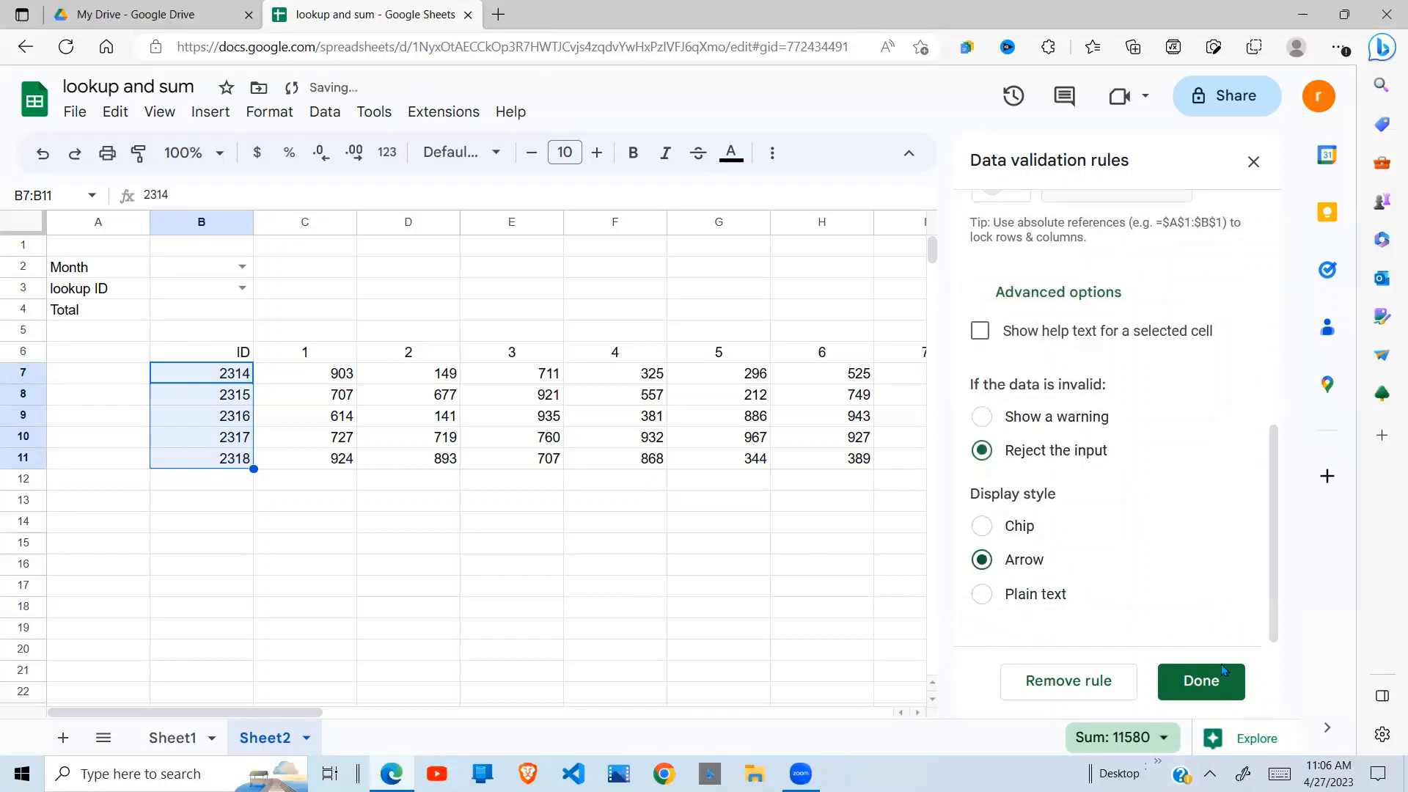
click(1193, 669)
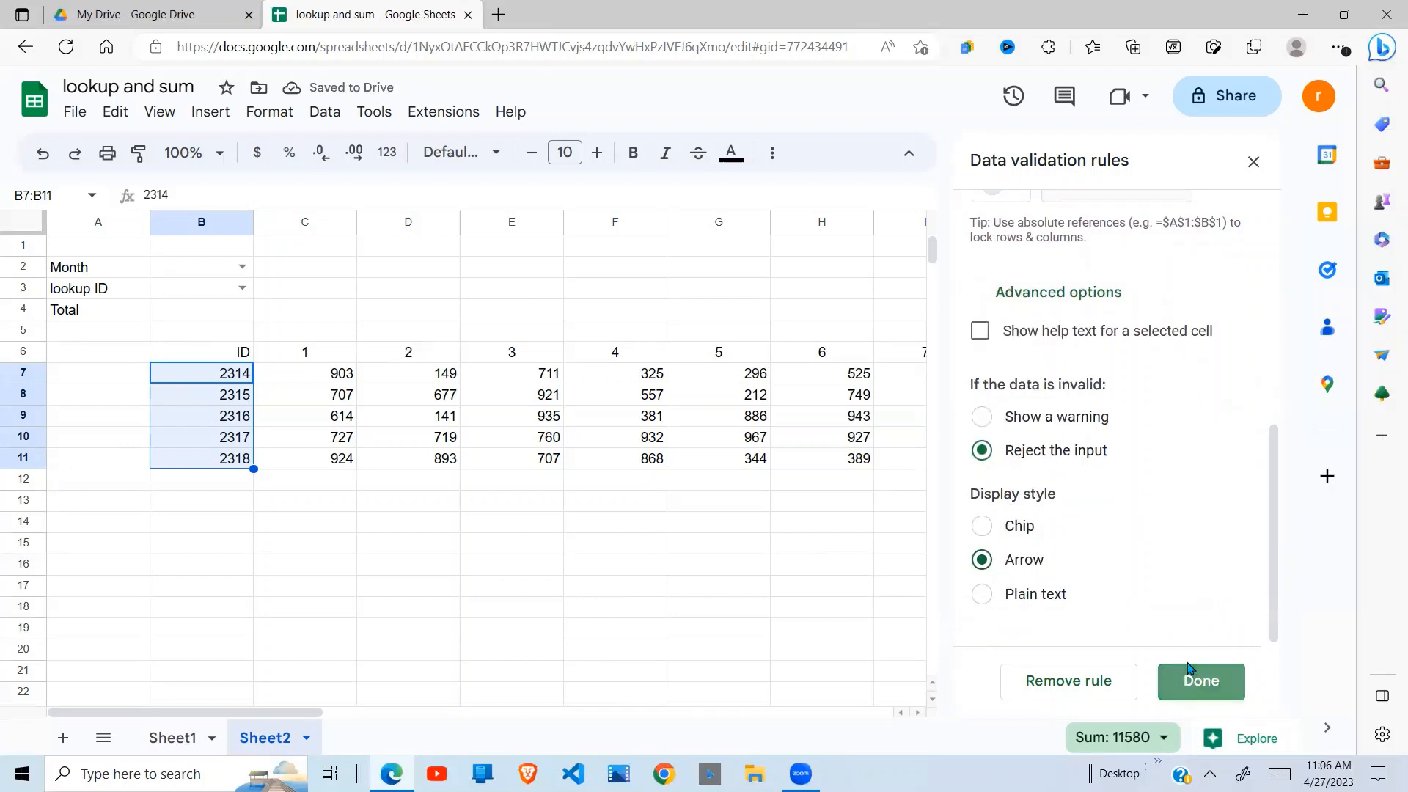
click(466, 589)
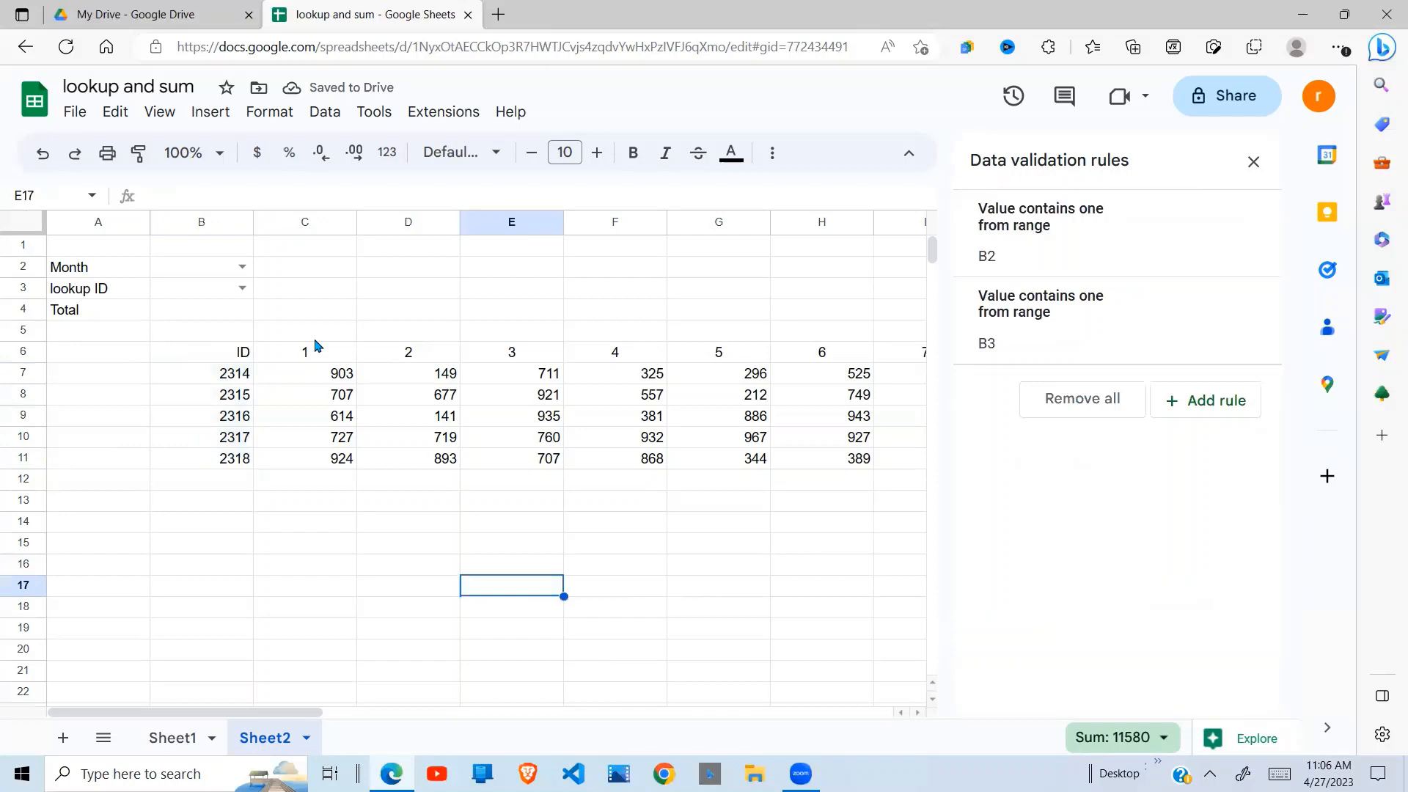
Step: Choose 2314 in the lookup ID dropdown and 4 in the Month dropdown
click(242, 289)
click(209, 323)
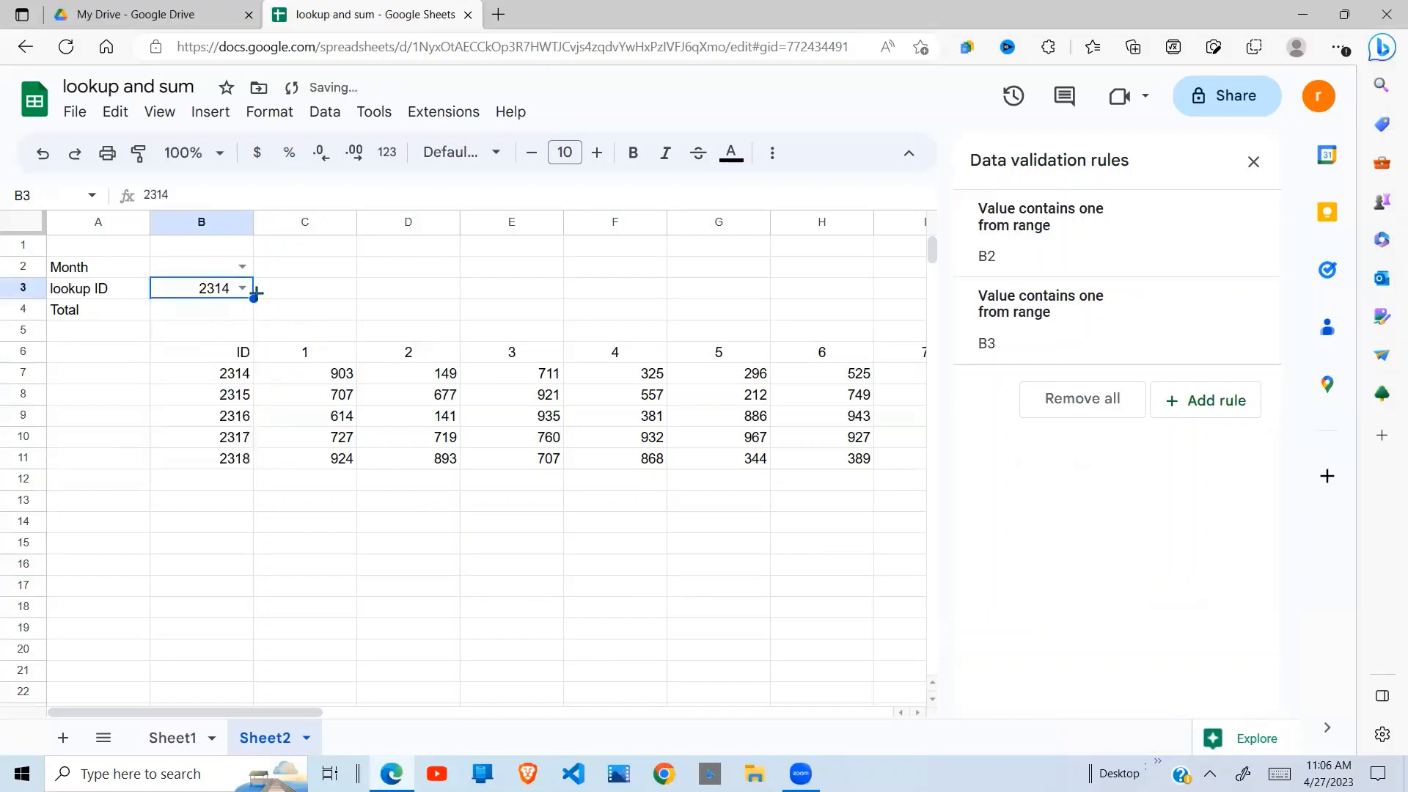
click(242, 266)
click(167, 374)
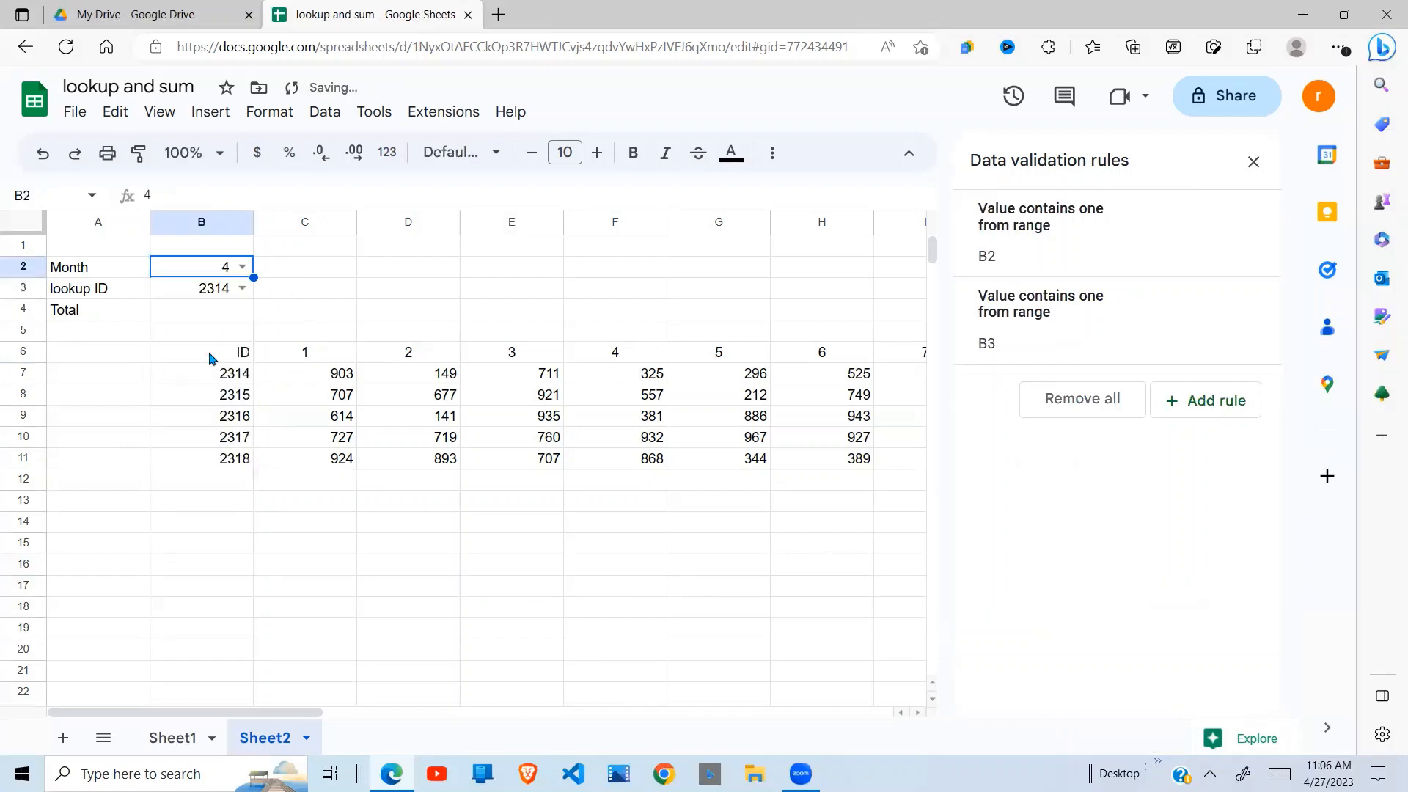
Step: Check the sum of ID 2314's values for months 1 to 4 in C7:F7
click(222, 315)
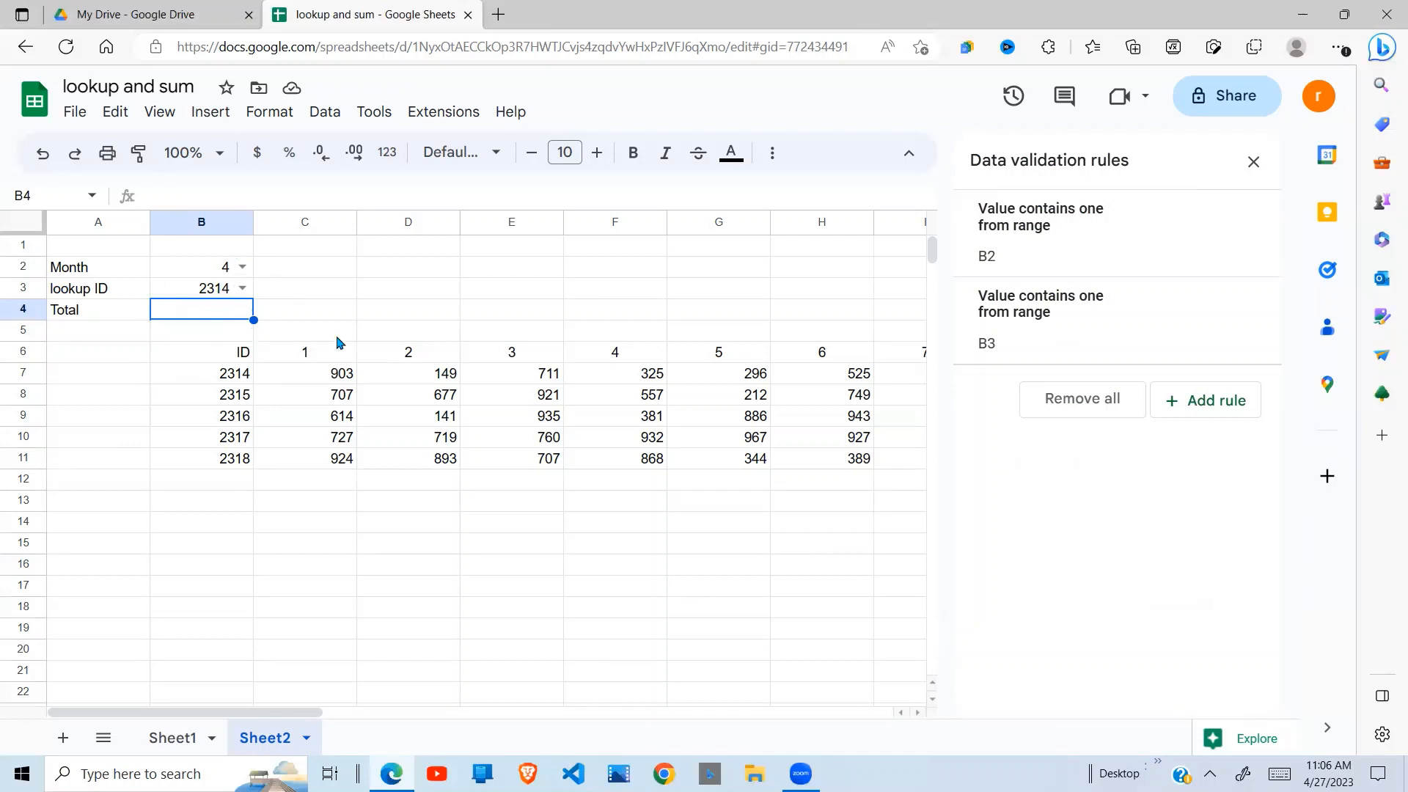
click(620, 355)
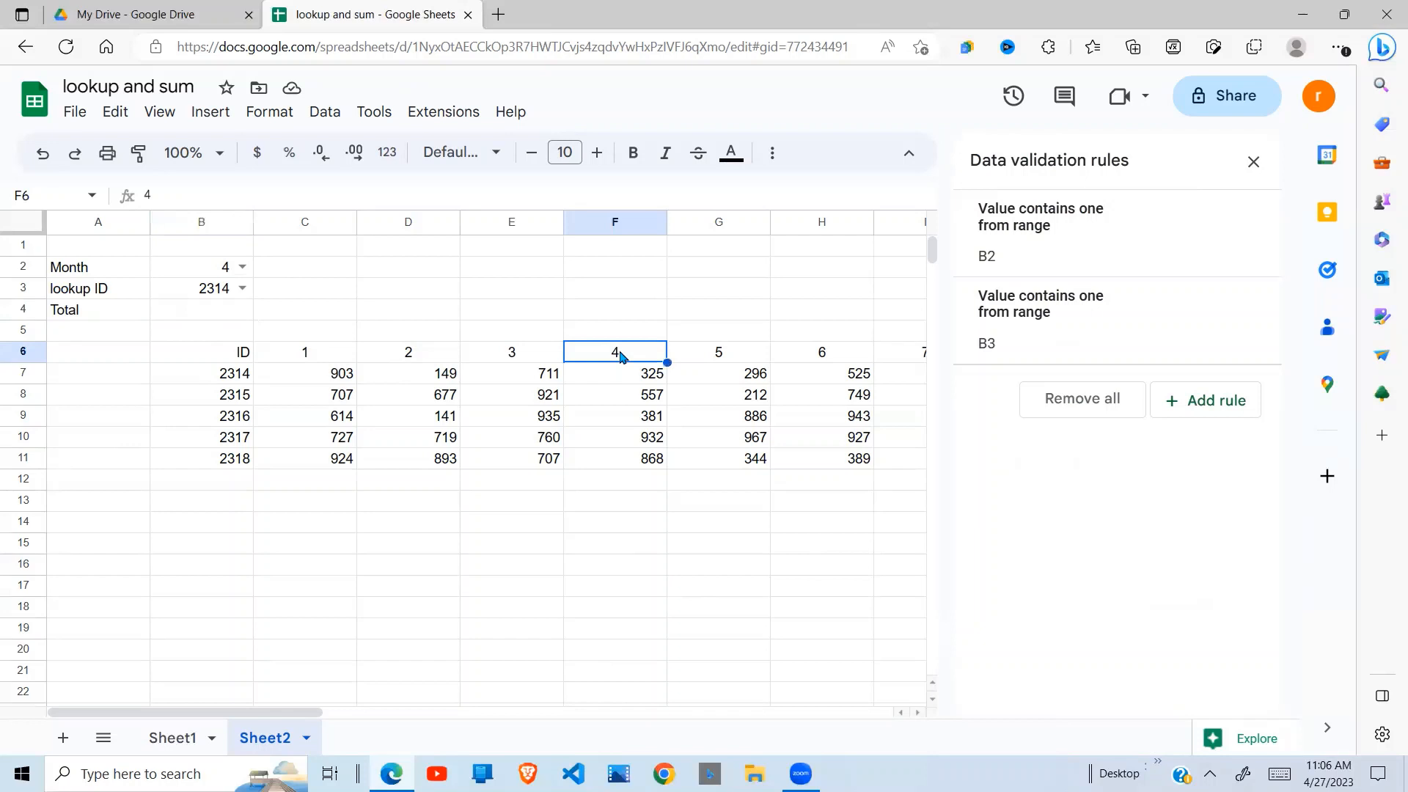
click(241, 375)
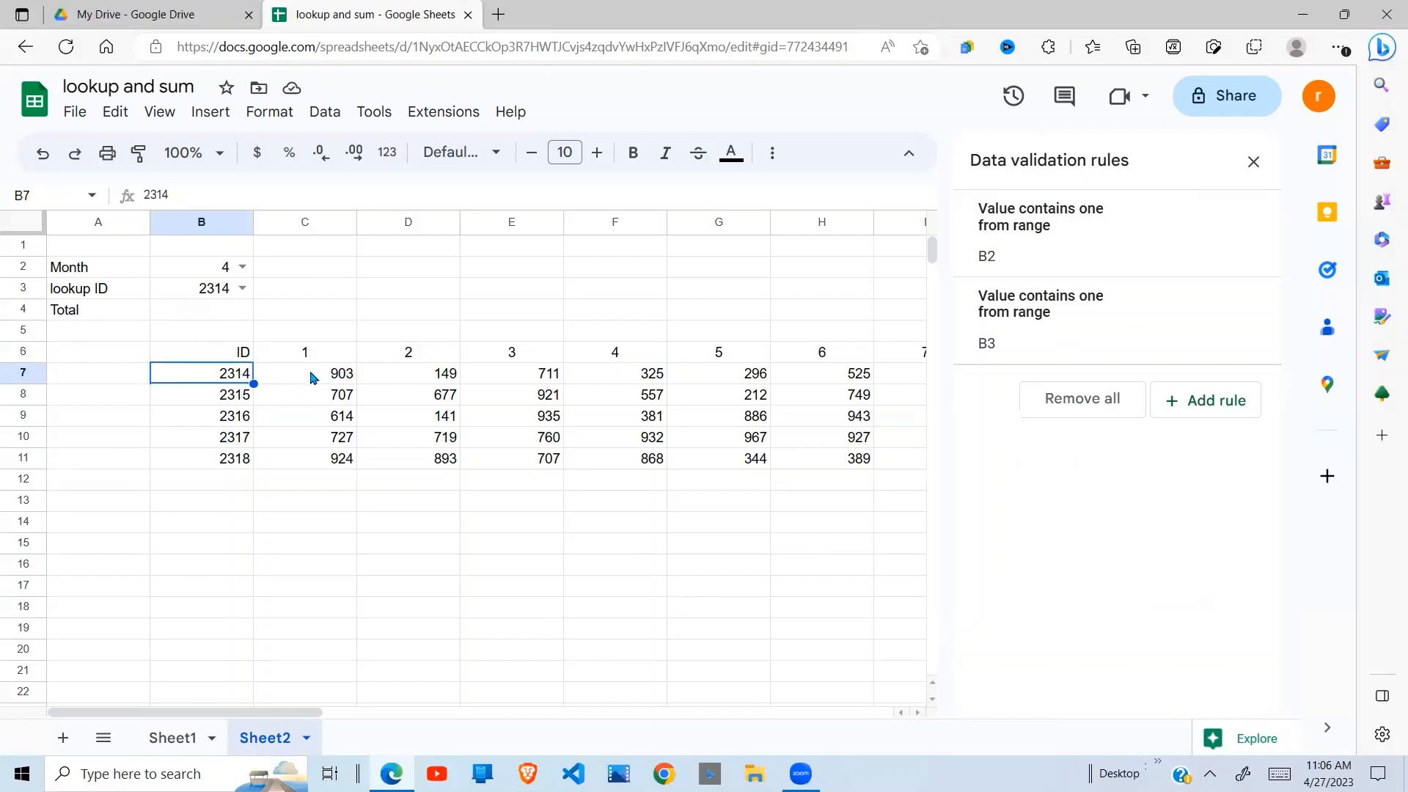
drag(310, 377, 587, 374)
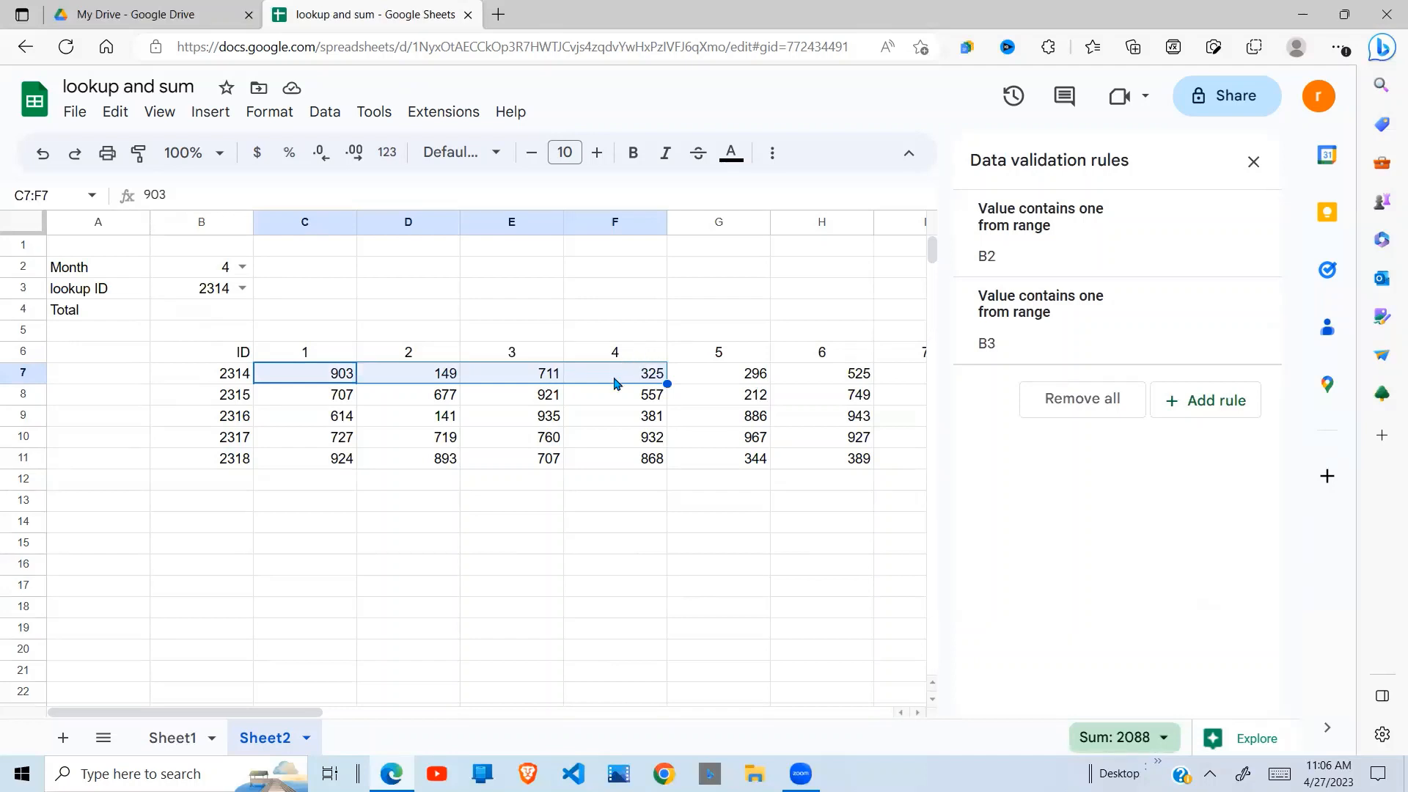
Step: Close the data validation rules and enter 2088 in C4, beside the Total cell, as a reference value
click(1252, 165)
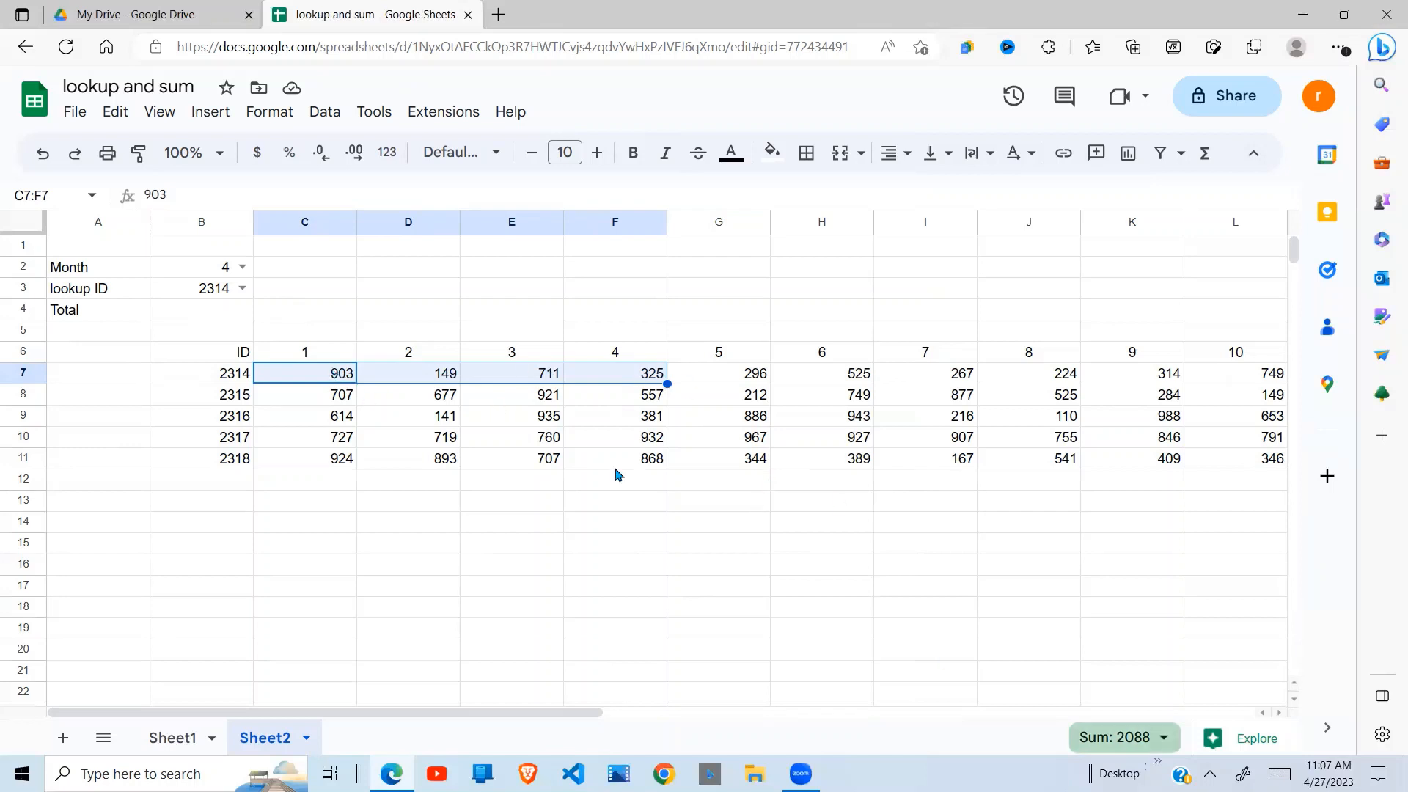
click(321, 317)
text(2088)
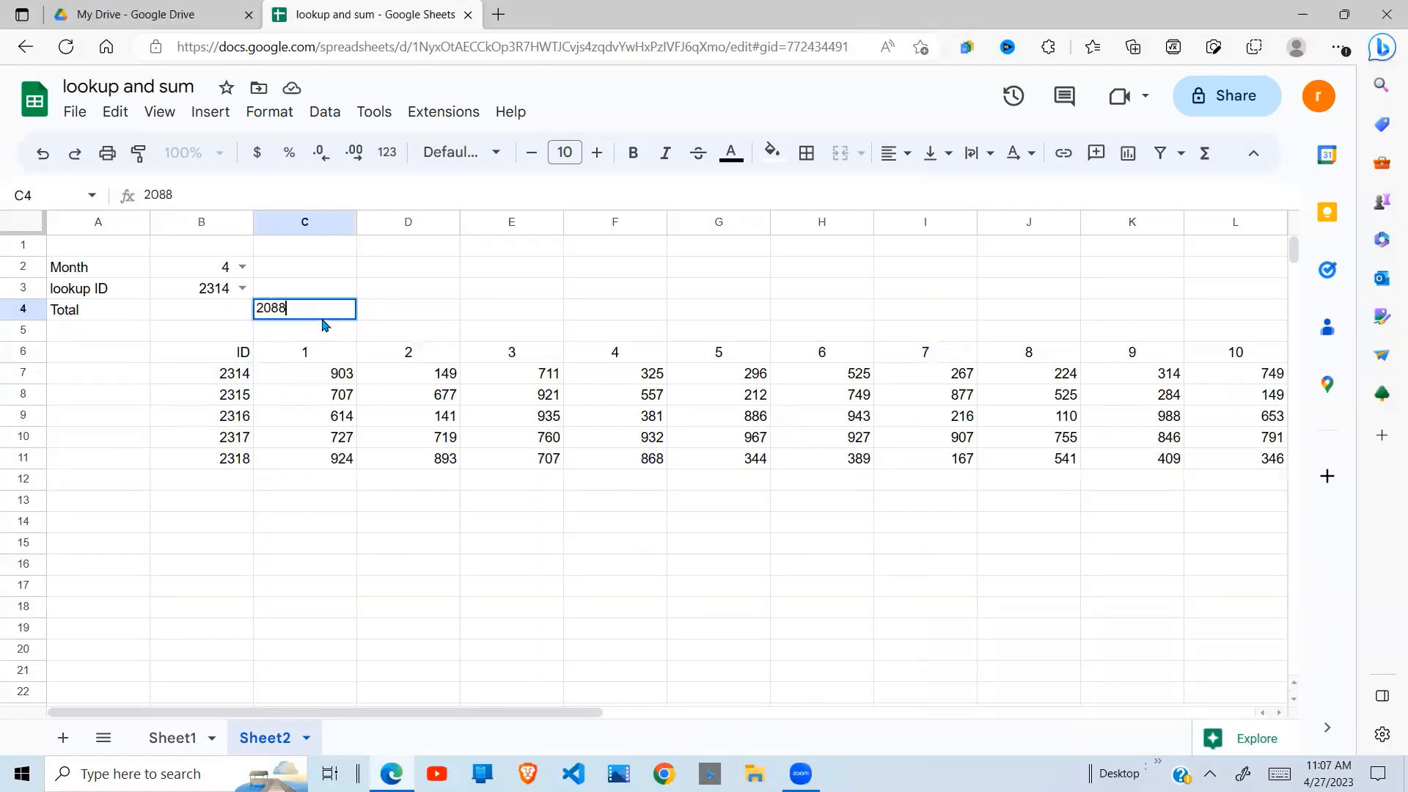
click(402, 309)
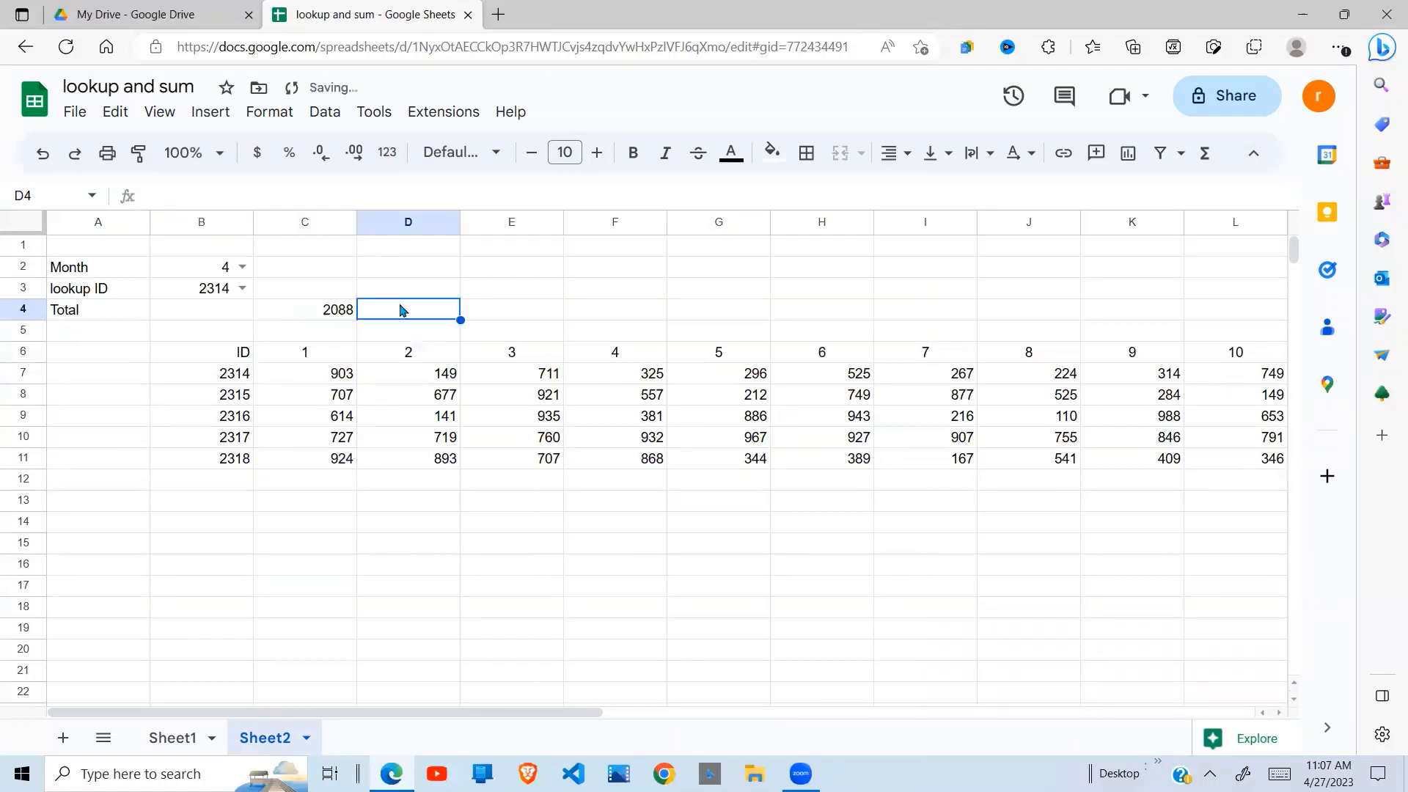
click(199, 289)
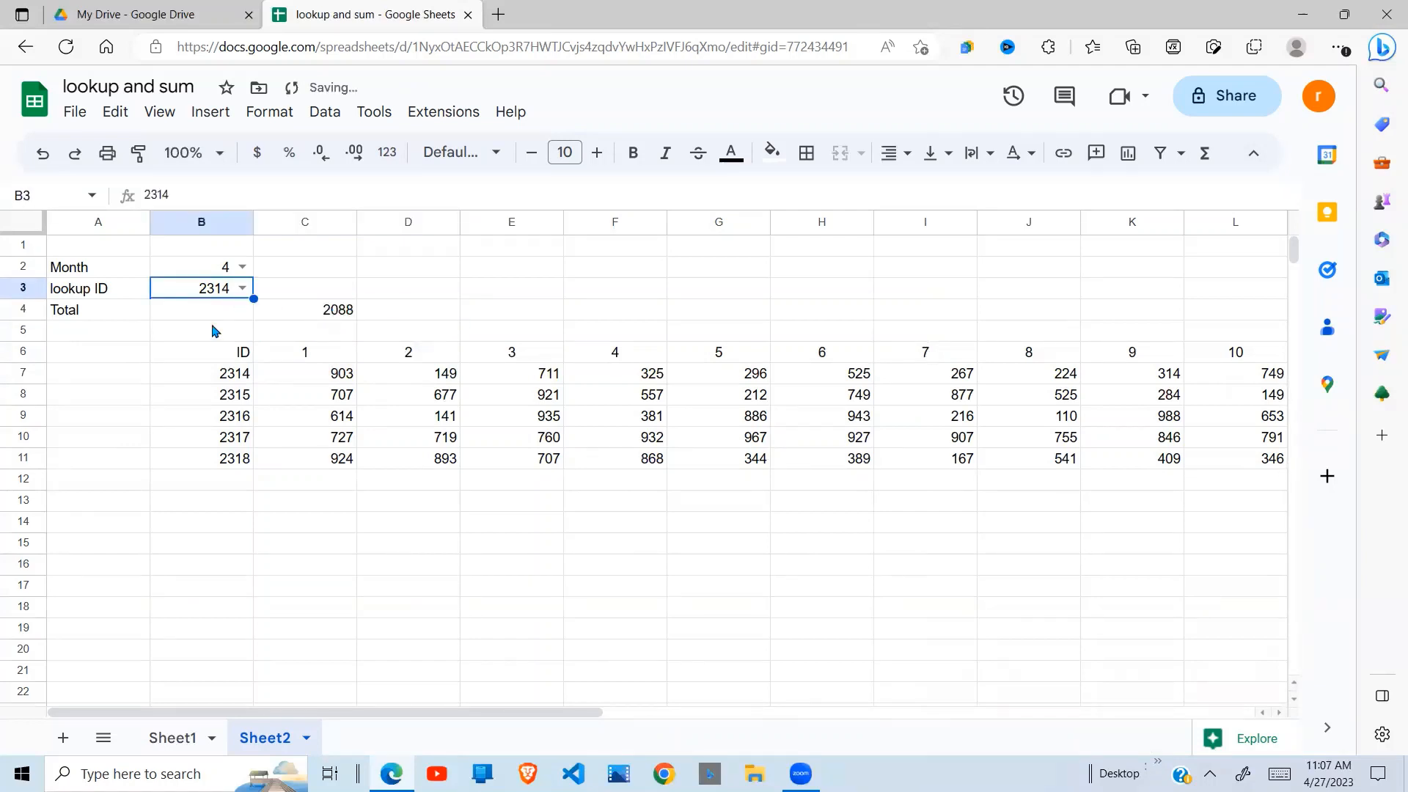
click(214, 330)
click(226, 316)
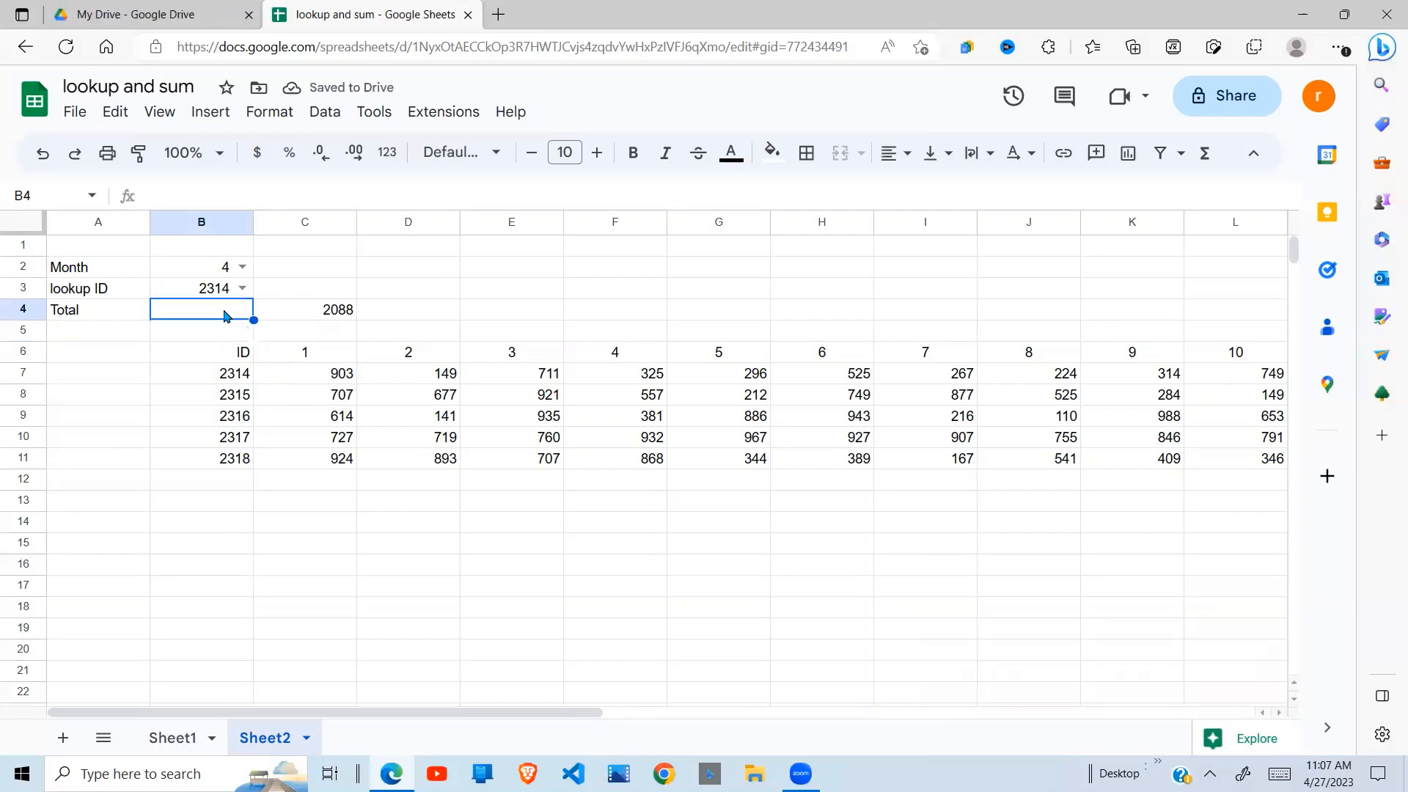
click(313, 539)
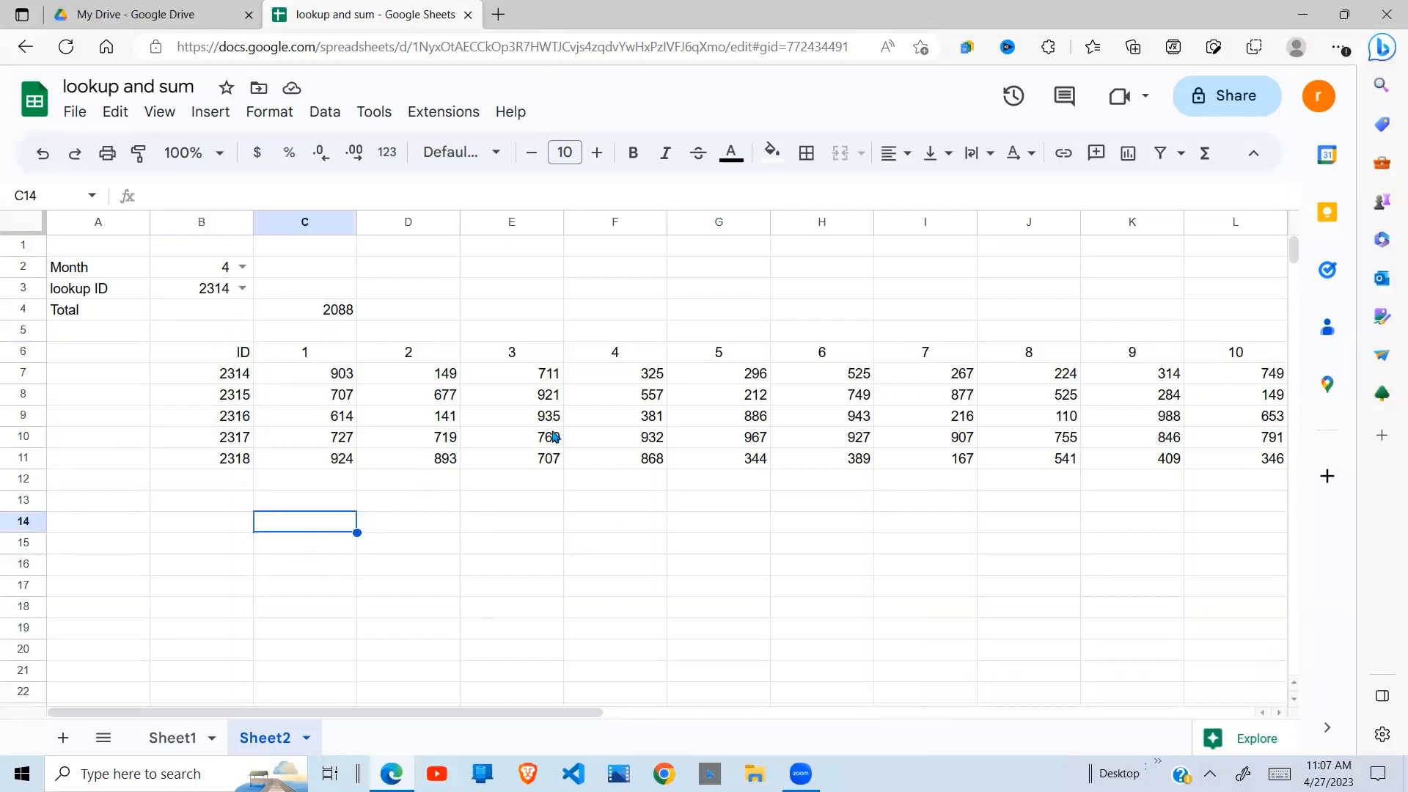
click(342, 355)
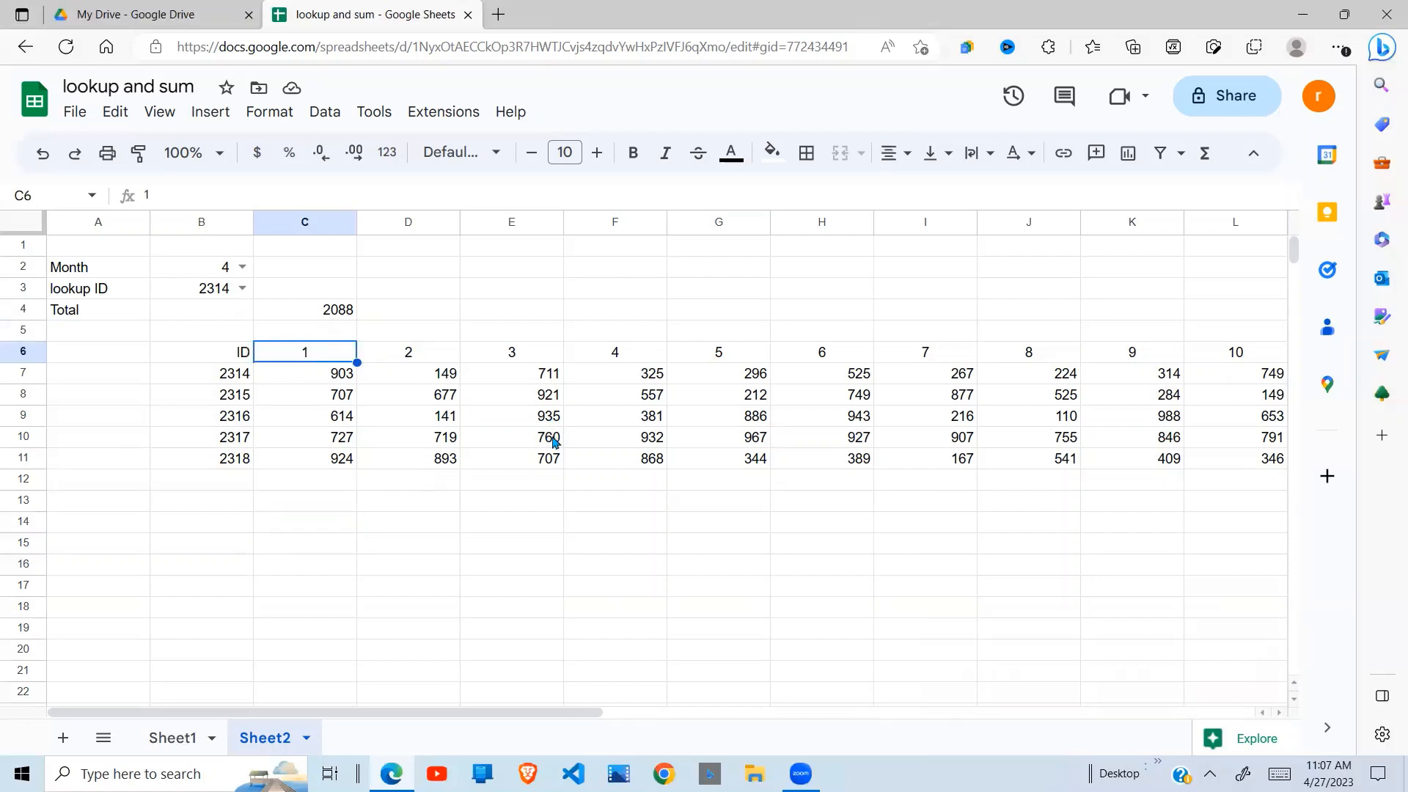
click(671, 507)
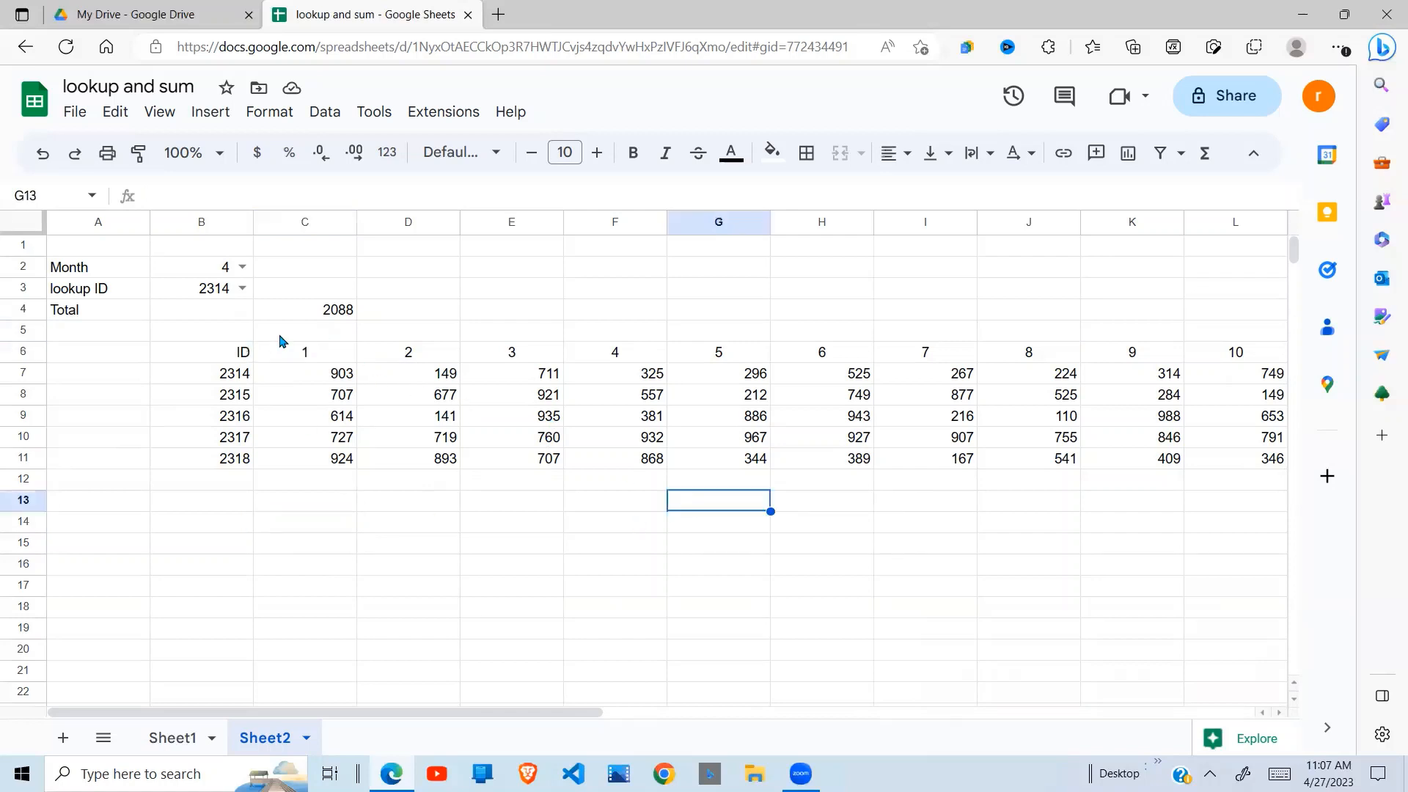
click(195, 273)
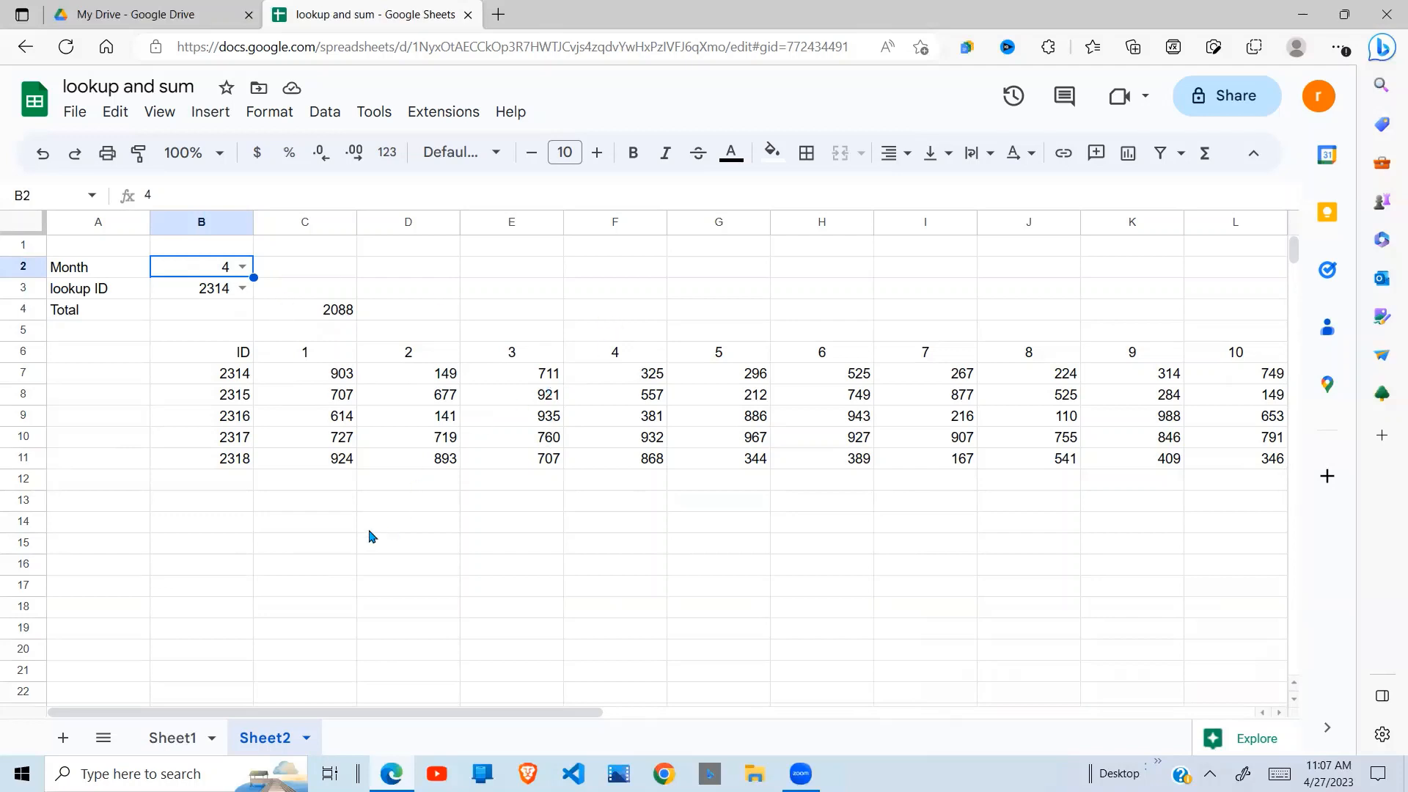
Step: Start a FILTER formula in C15 with the monthly values C7:N11 as the range to filter
click(328, 548)
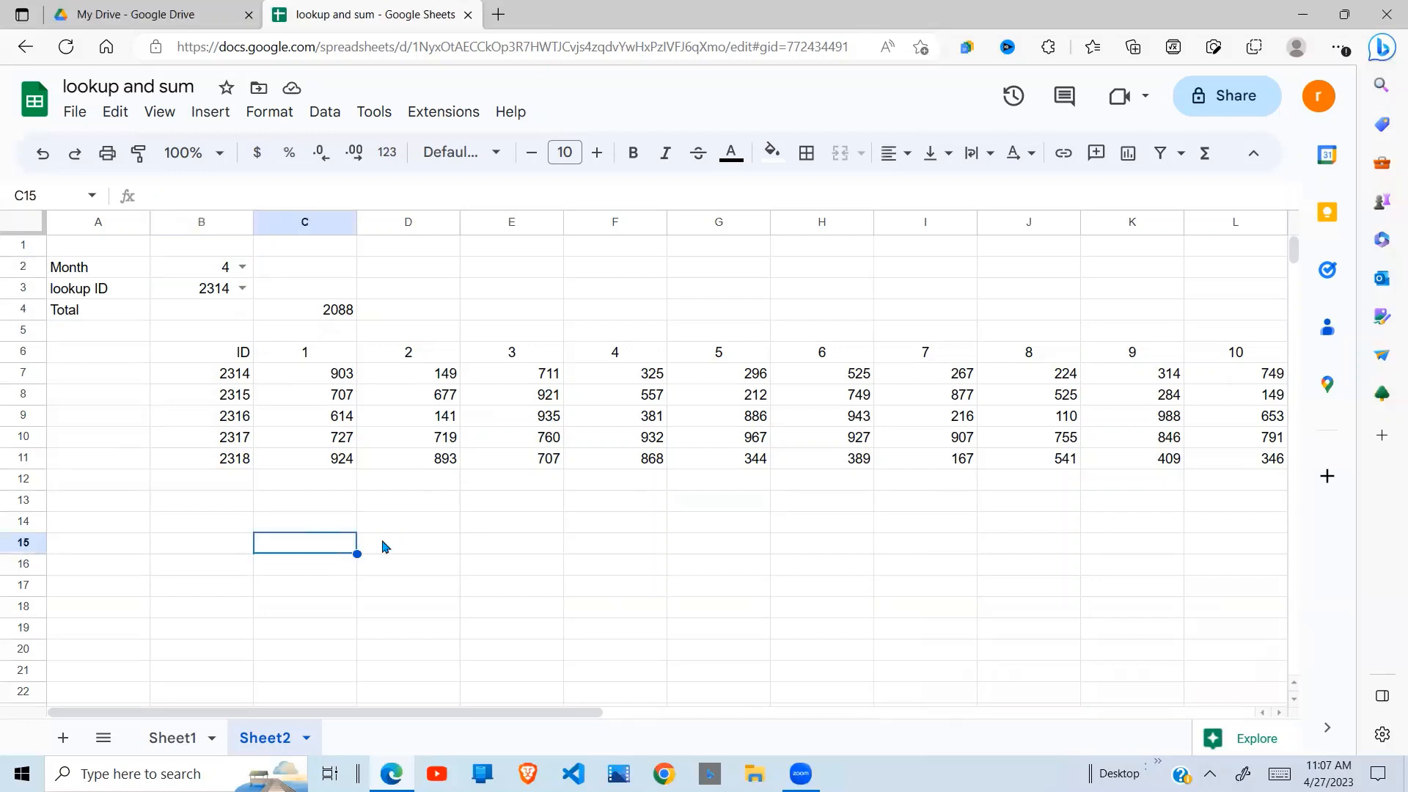
text(=fil)
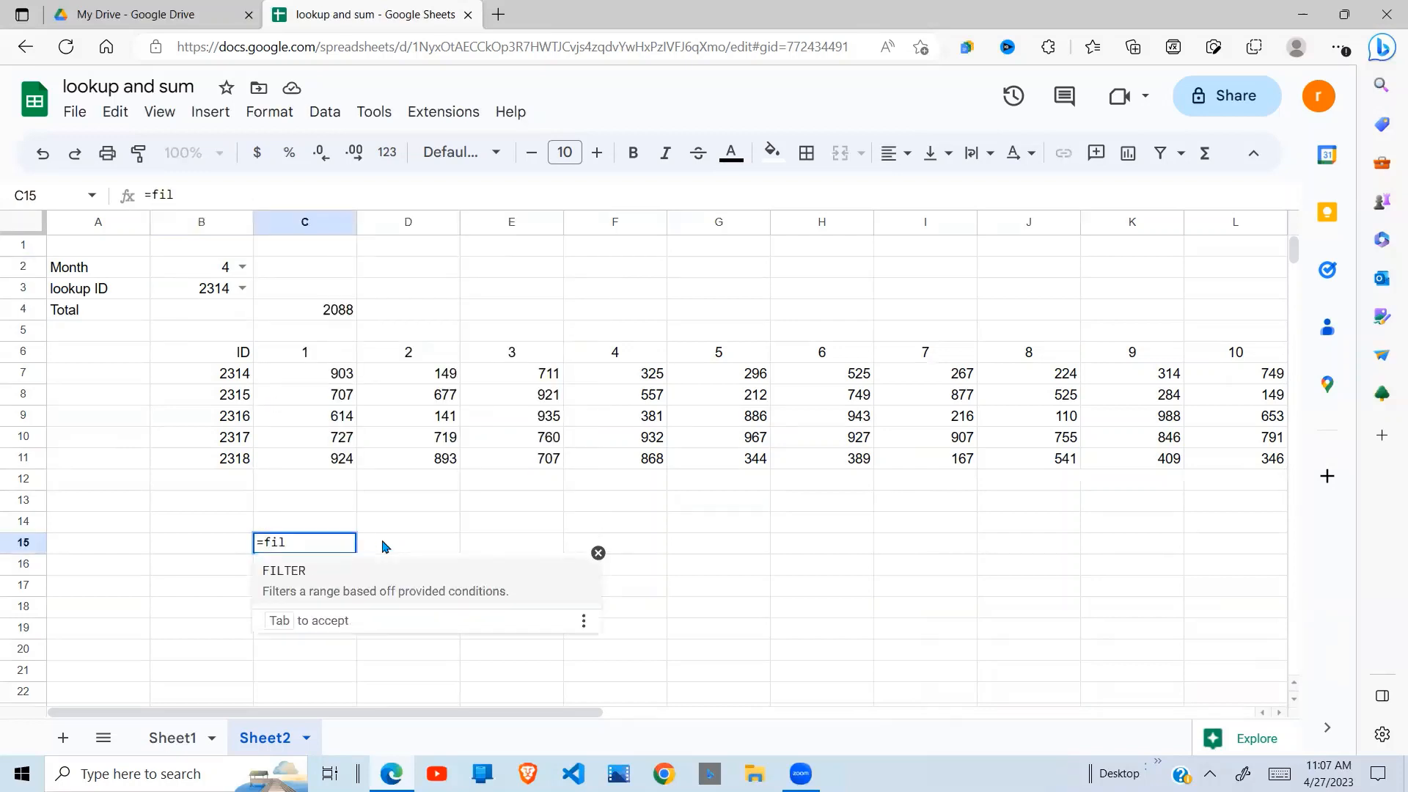
text(ter()
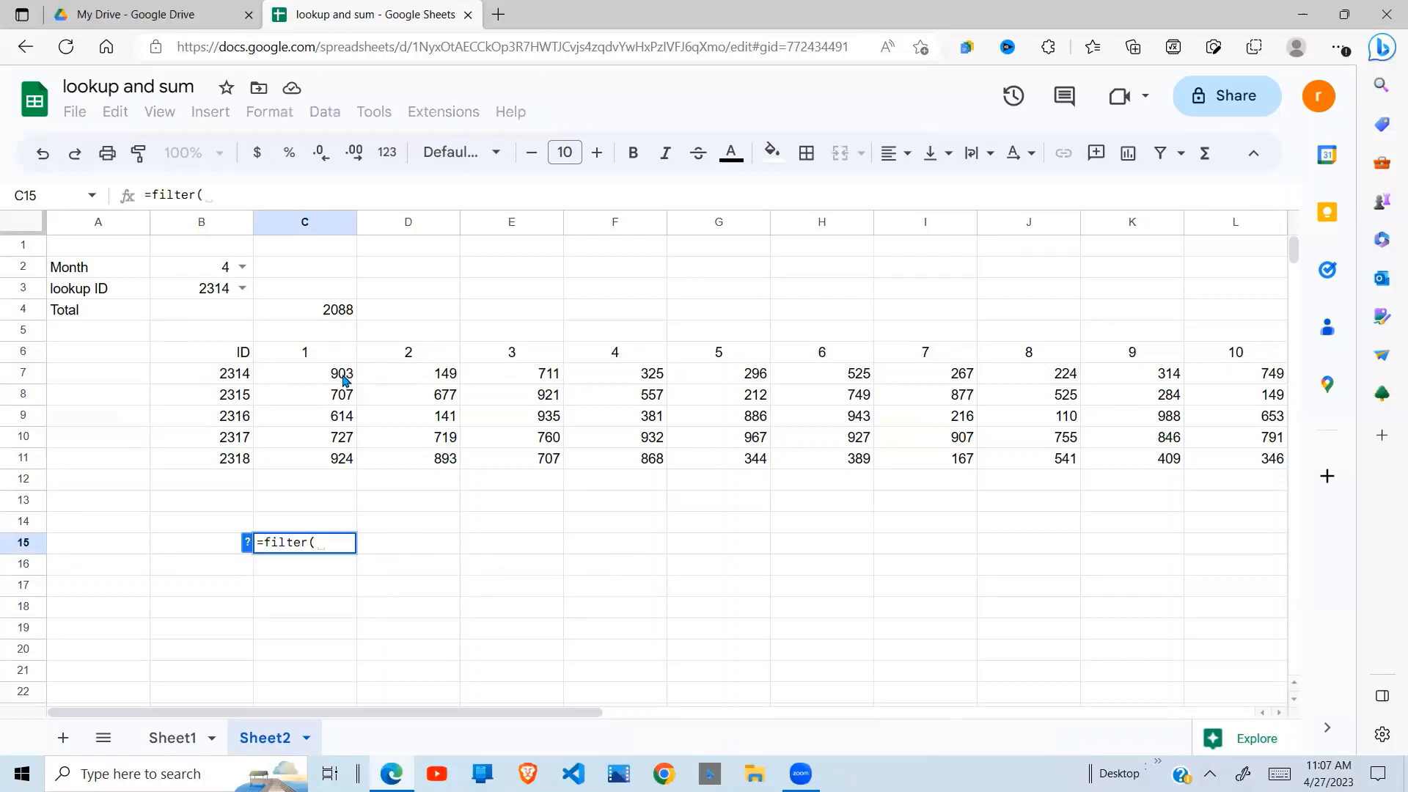
drag(343, 378, 1072, 458)
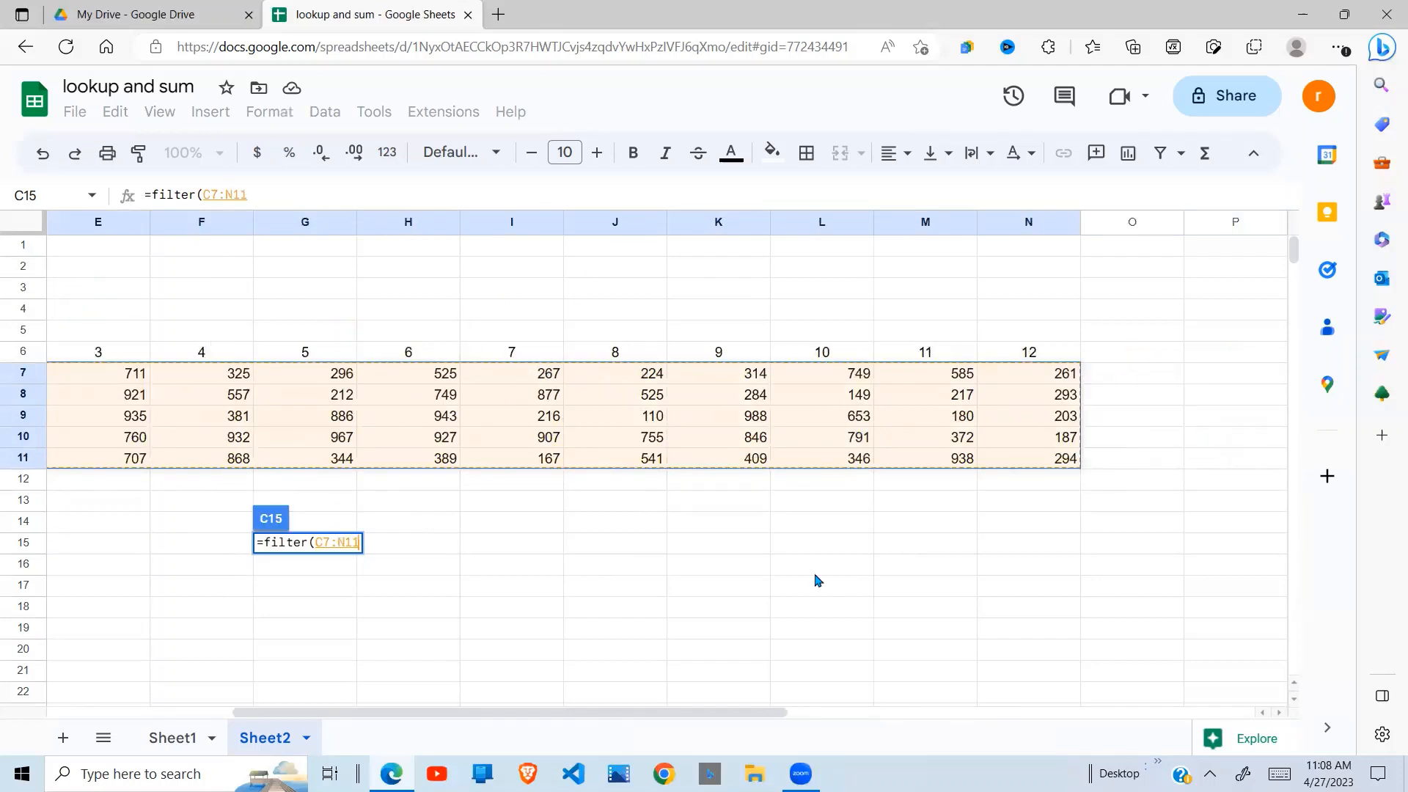
drag(421, 712, 271, 709)
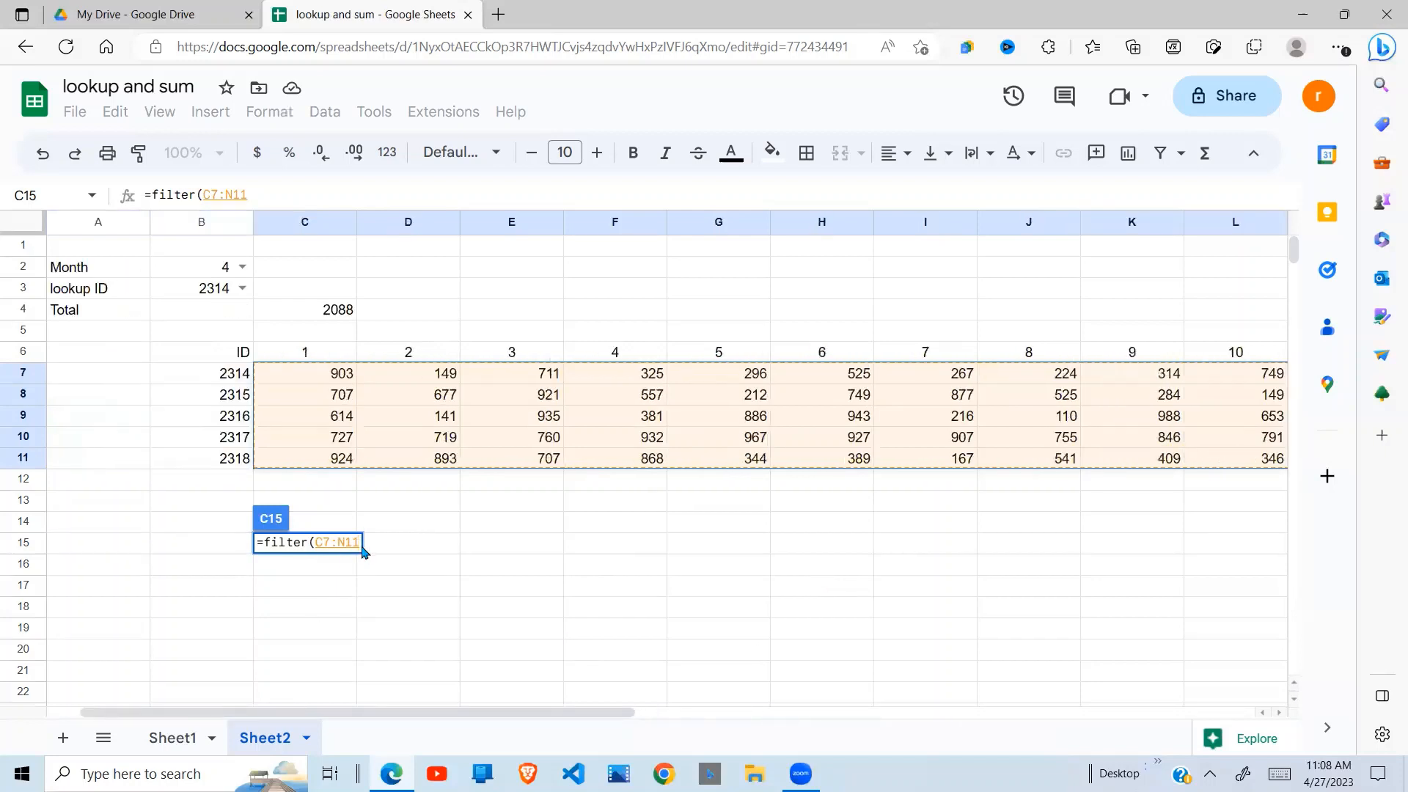
text(,)
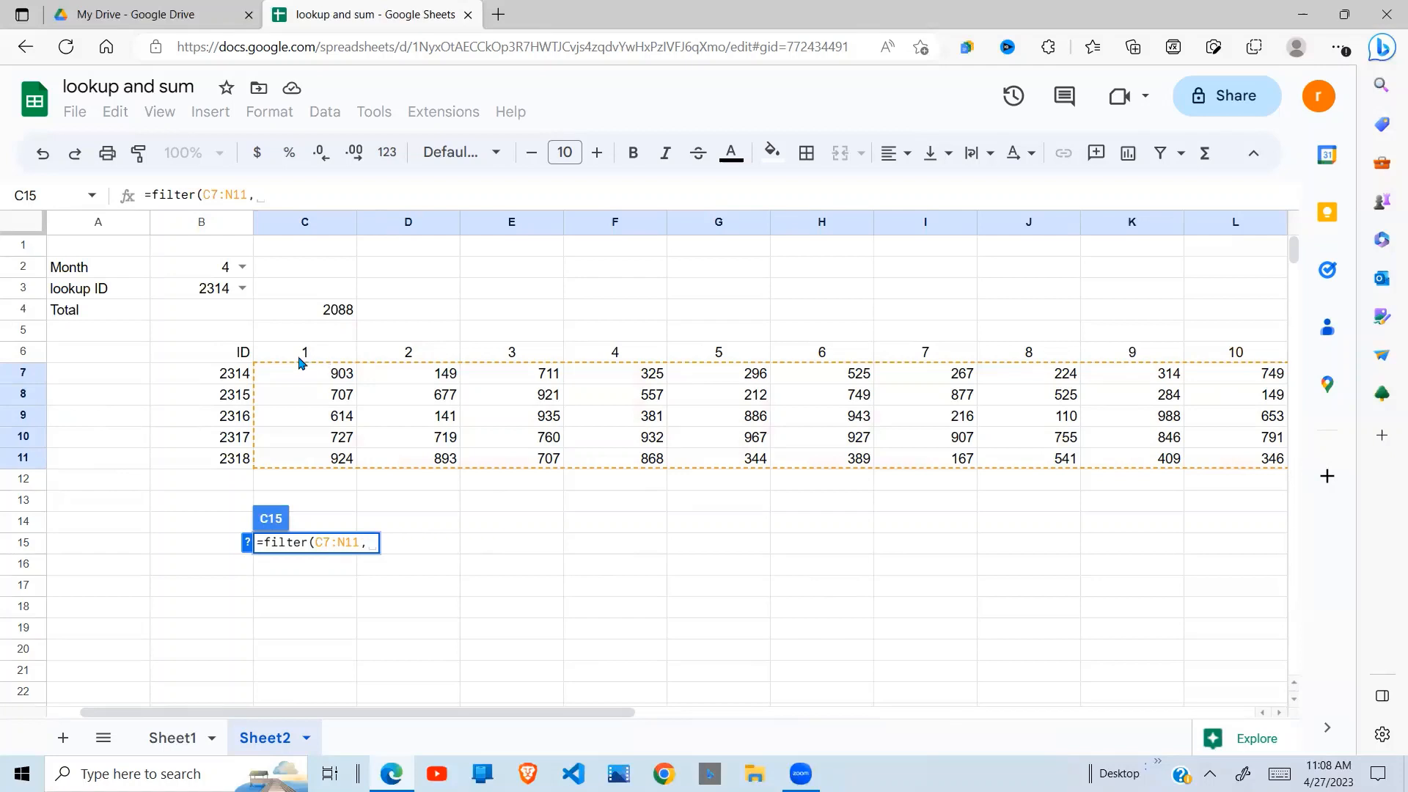
Step: Add the condition C6:N6<=B2 to the FILTER formula, comparing the month headers with the chosen month, and enter it
drag(302, 357, 1070, 370)
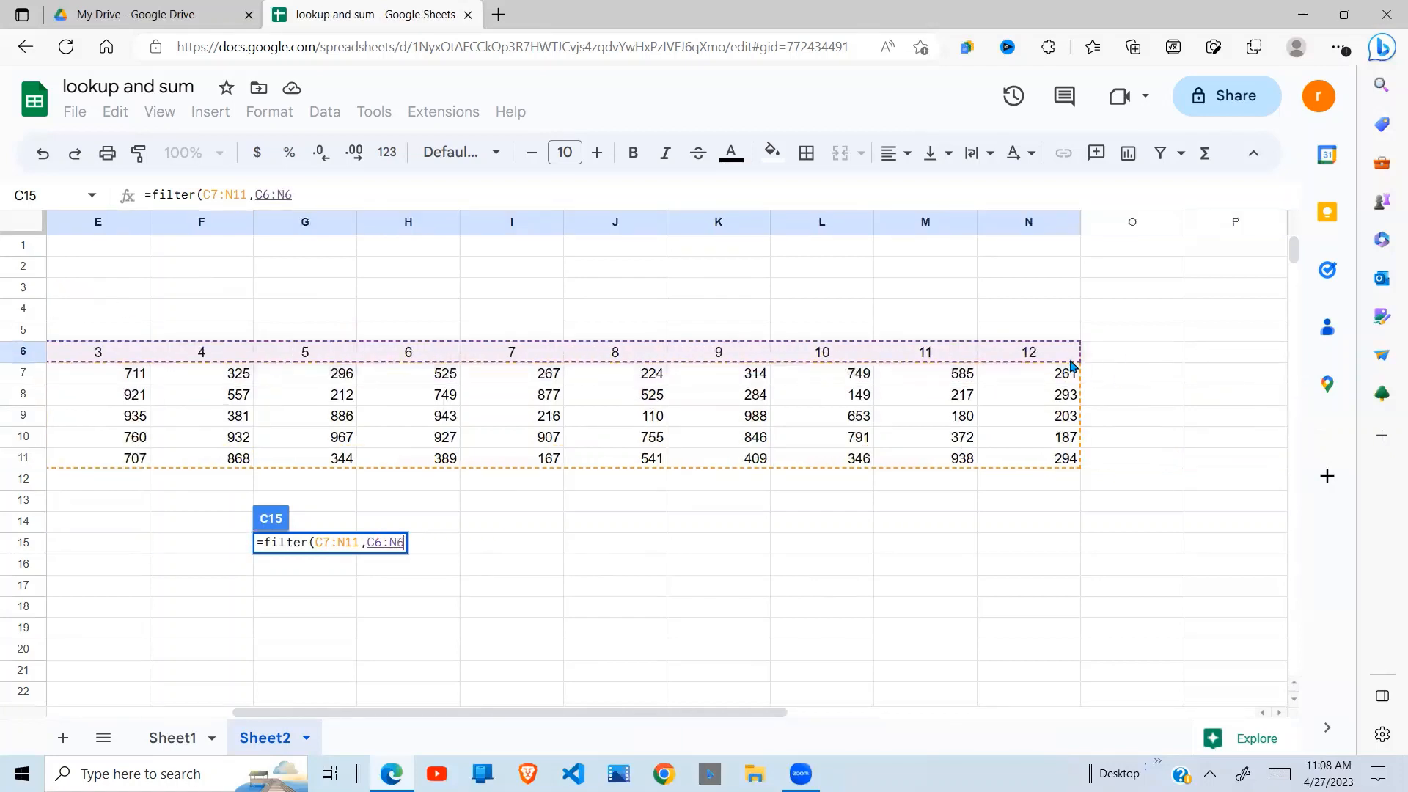
click(328, 197)
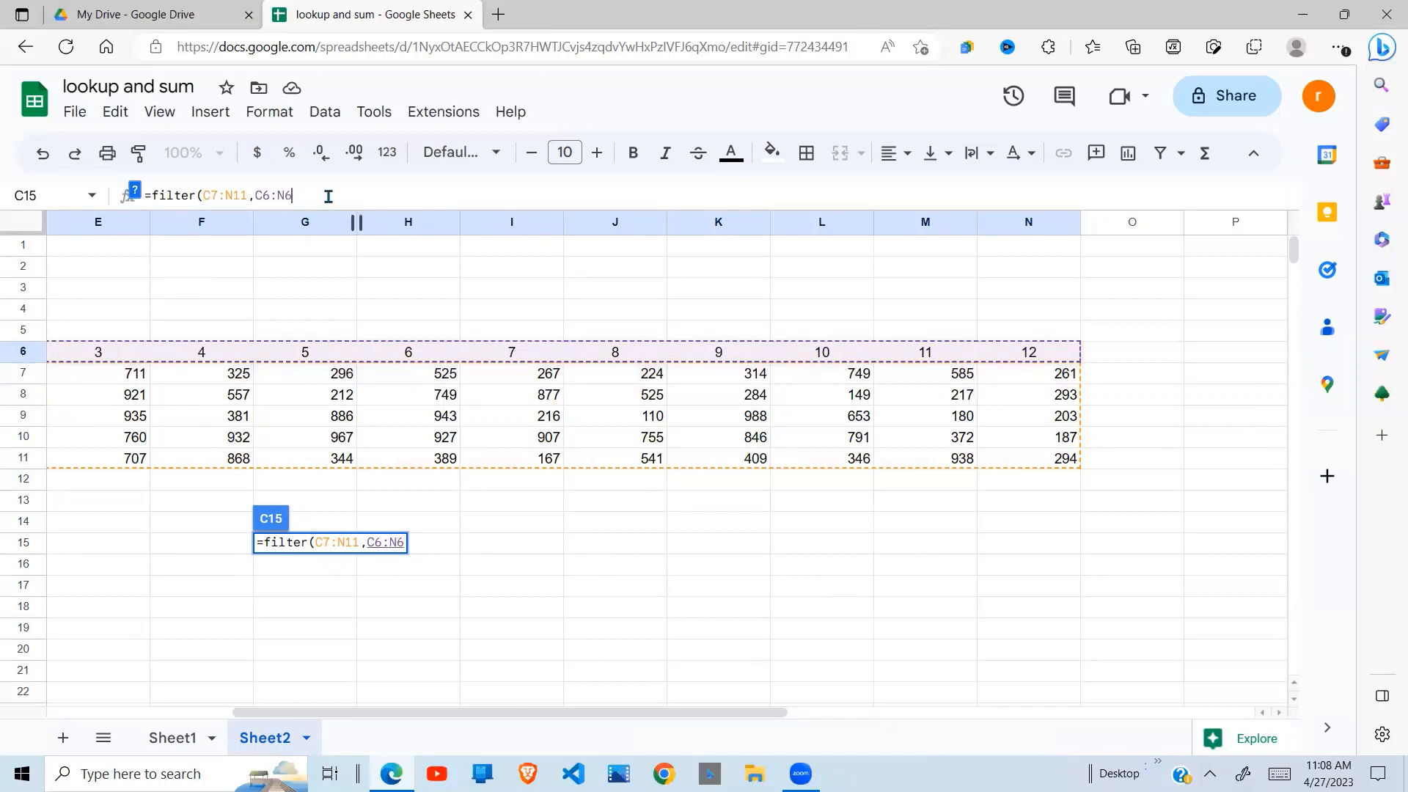
text(<)
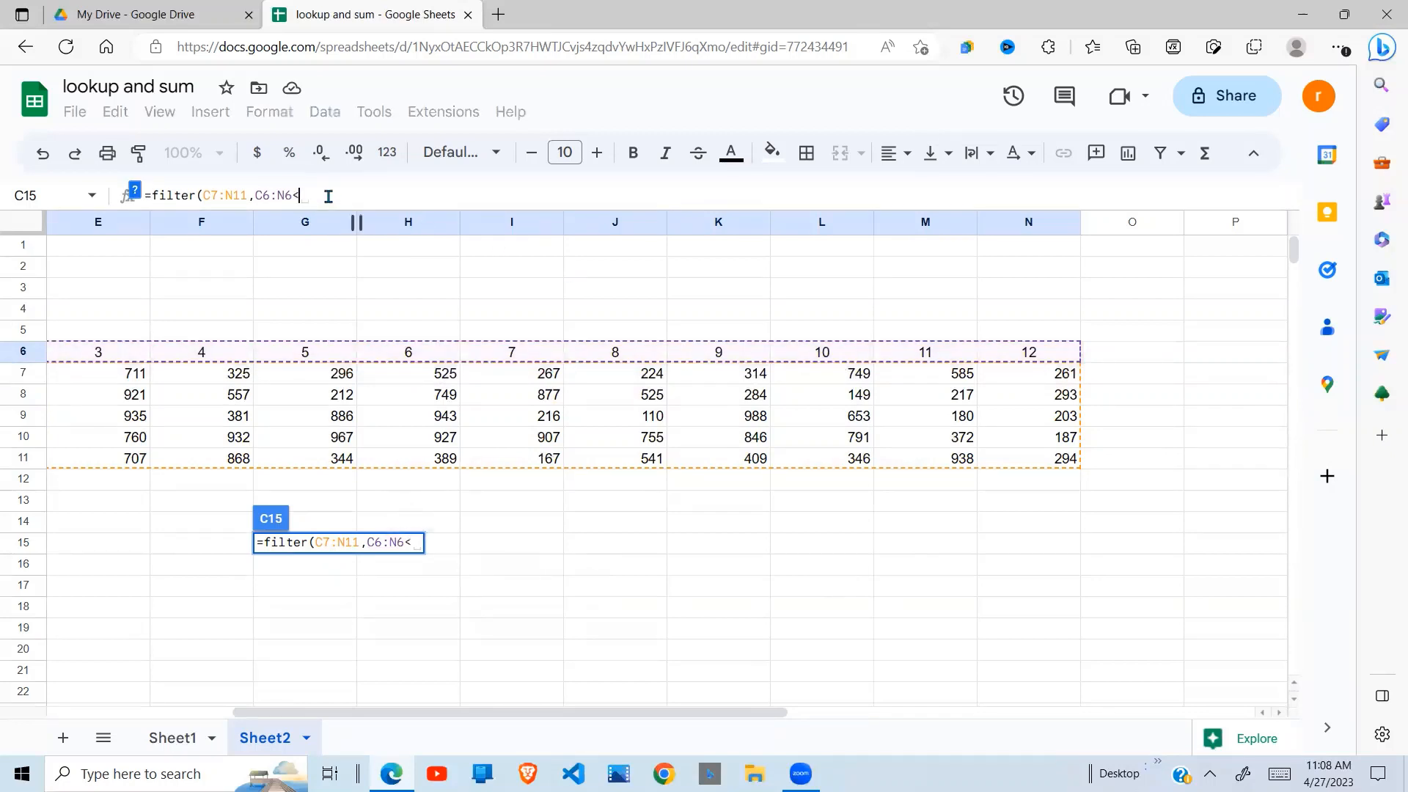
text(=)
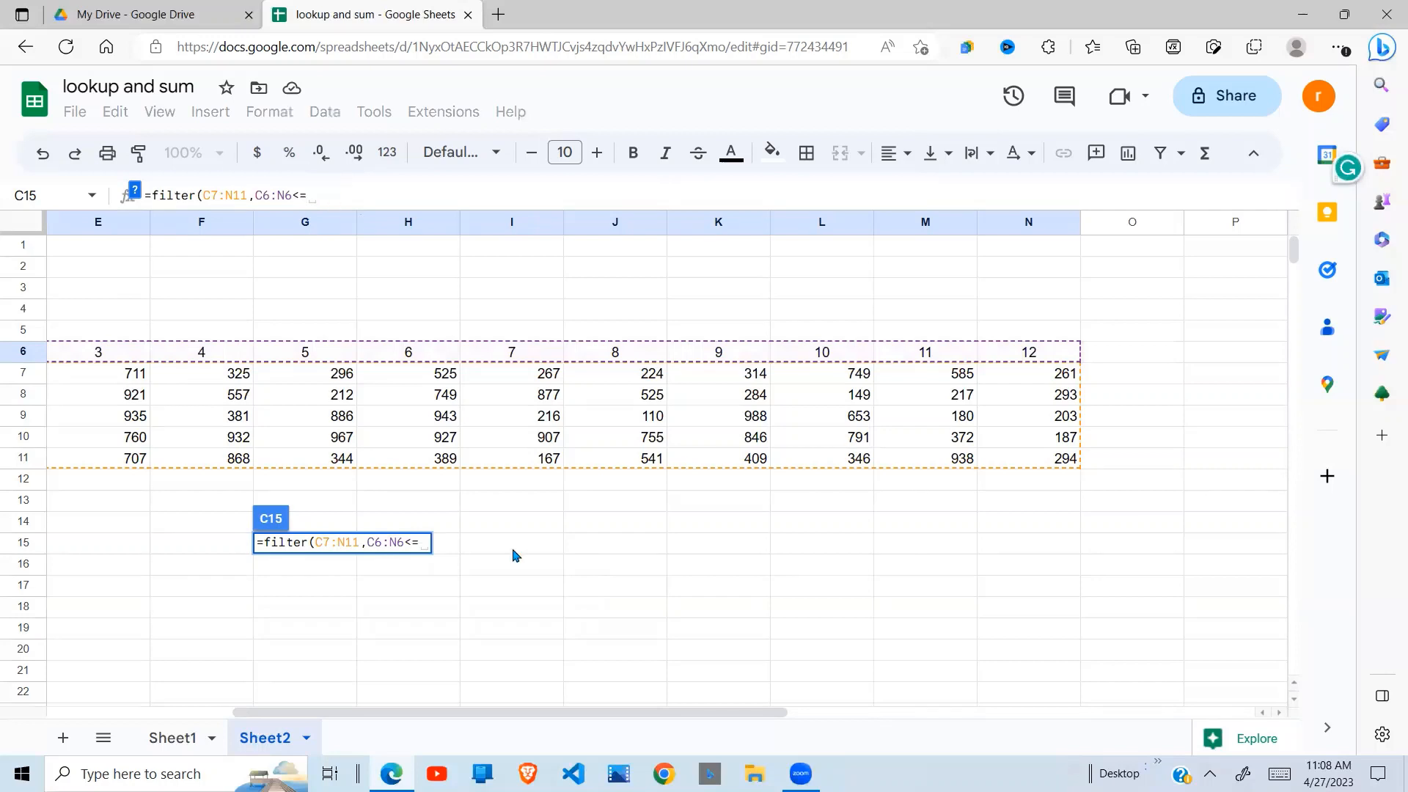
drag(619, 712, 440, 722)
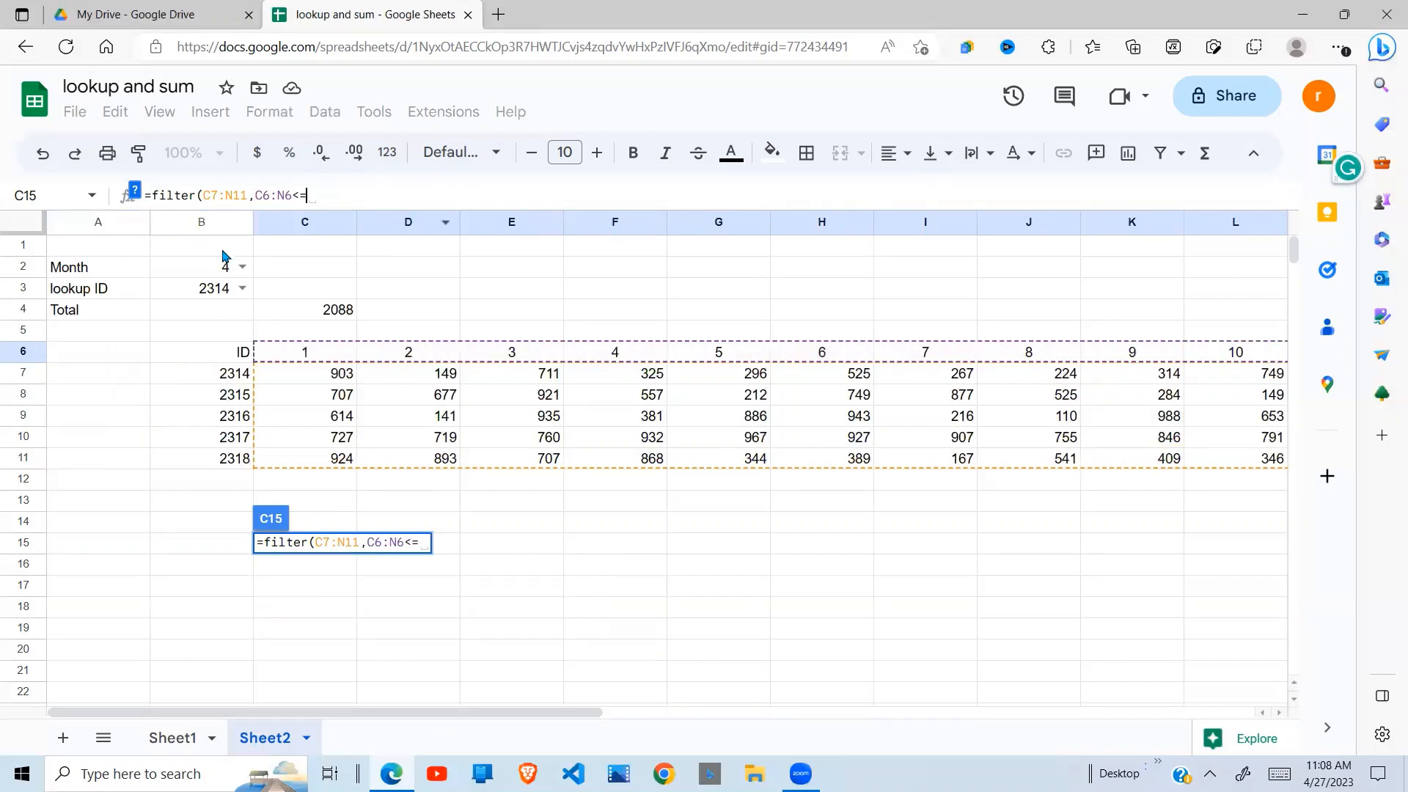
click(212, 272)
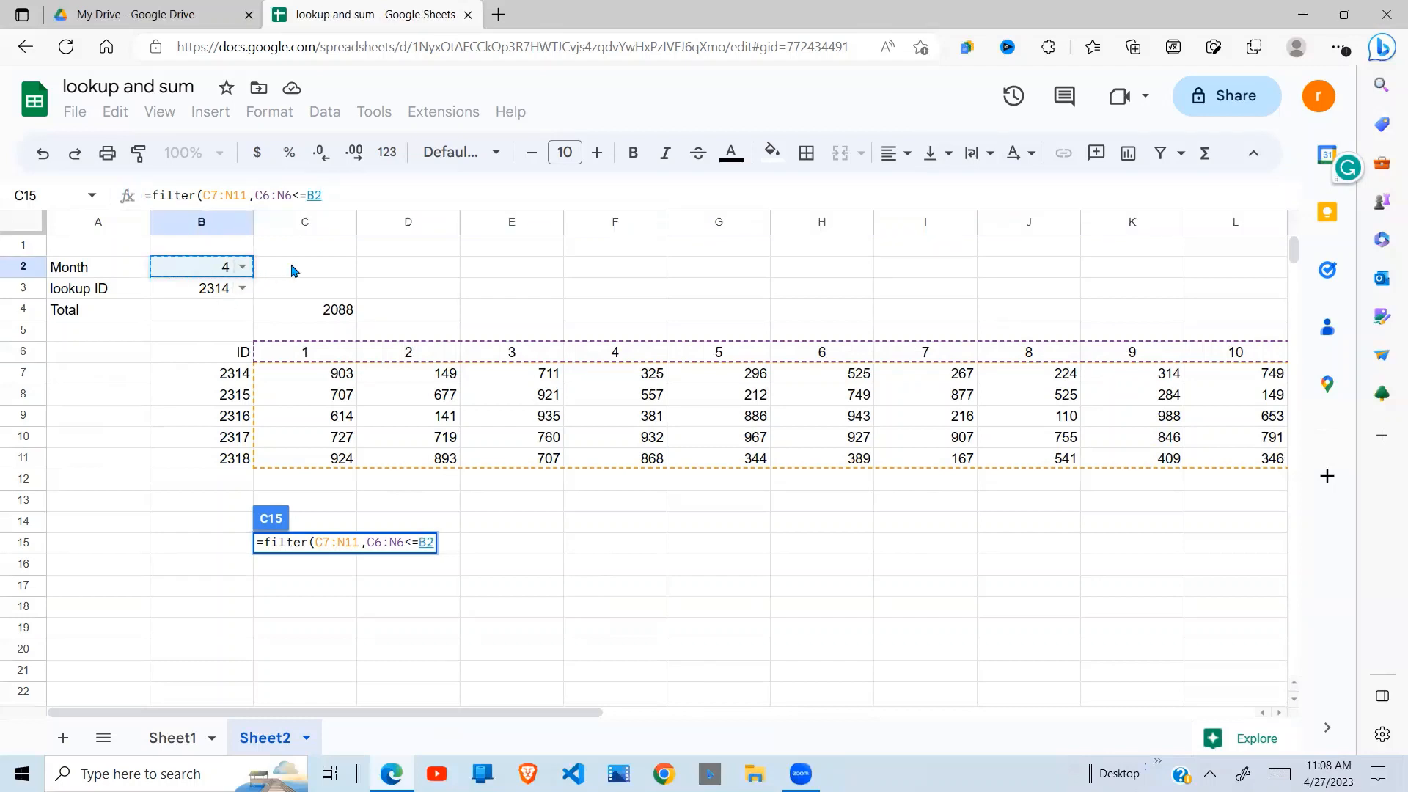
text())
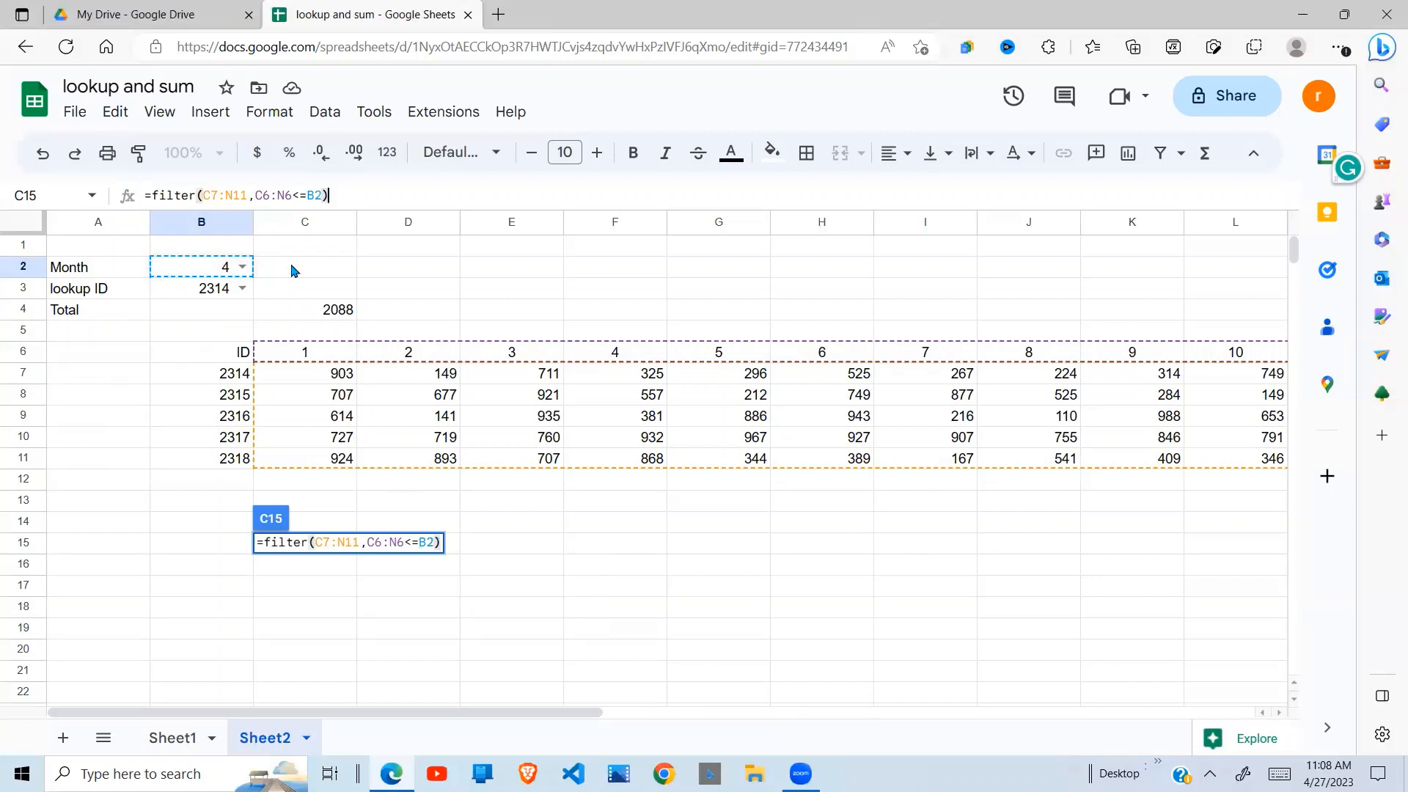
key(Return)
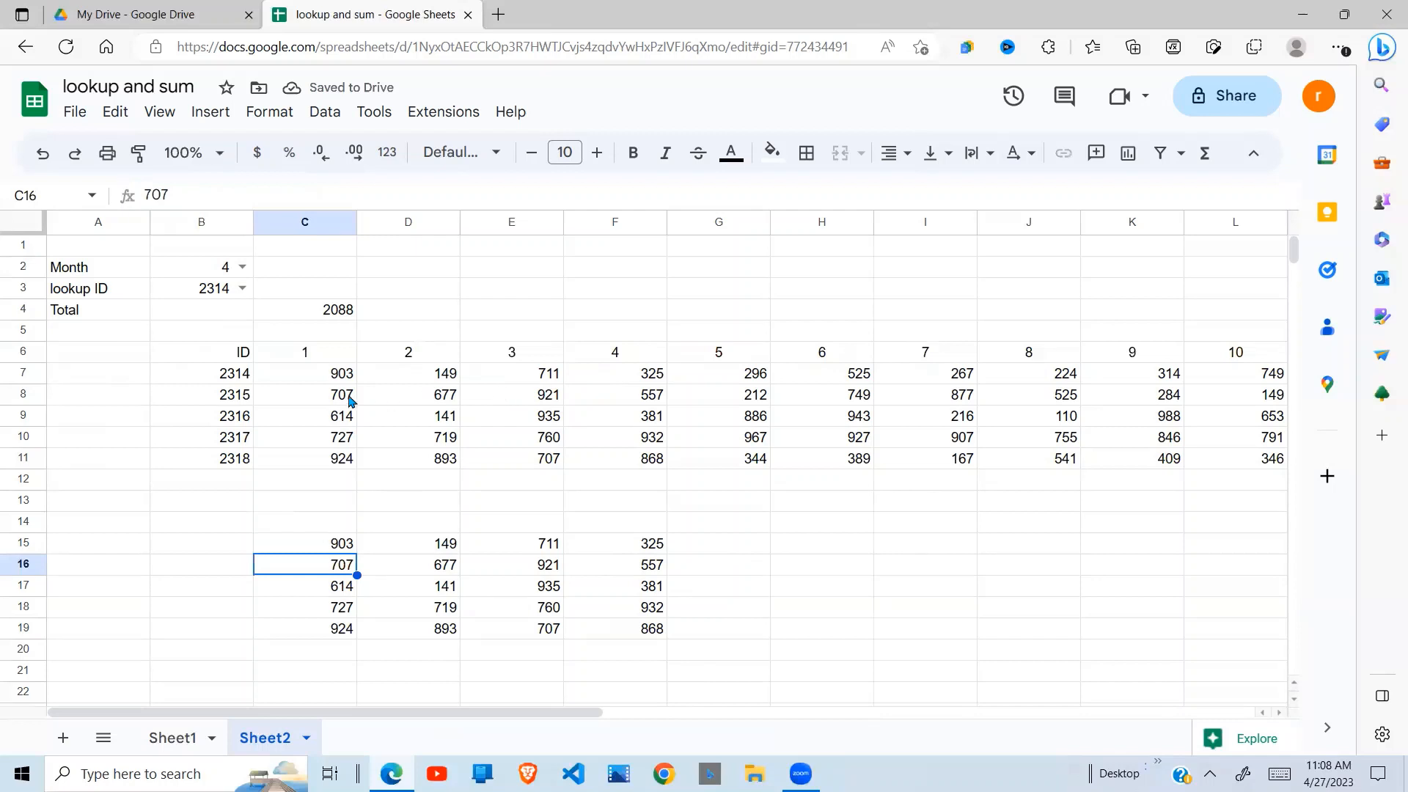
Step: Compare the filtered block C15:F19 with source values C7:F11, then its first row with ID 2314's values in C7:F7
drag(337, 375, 651, 459)
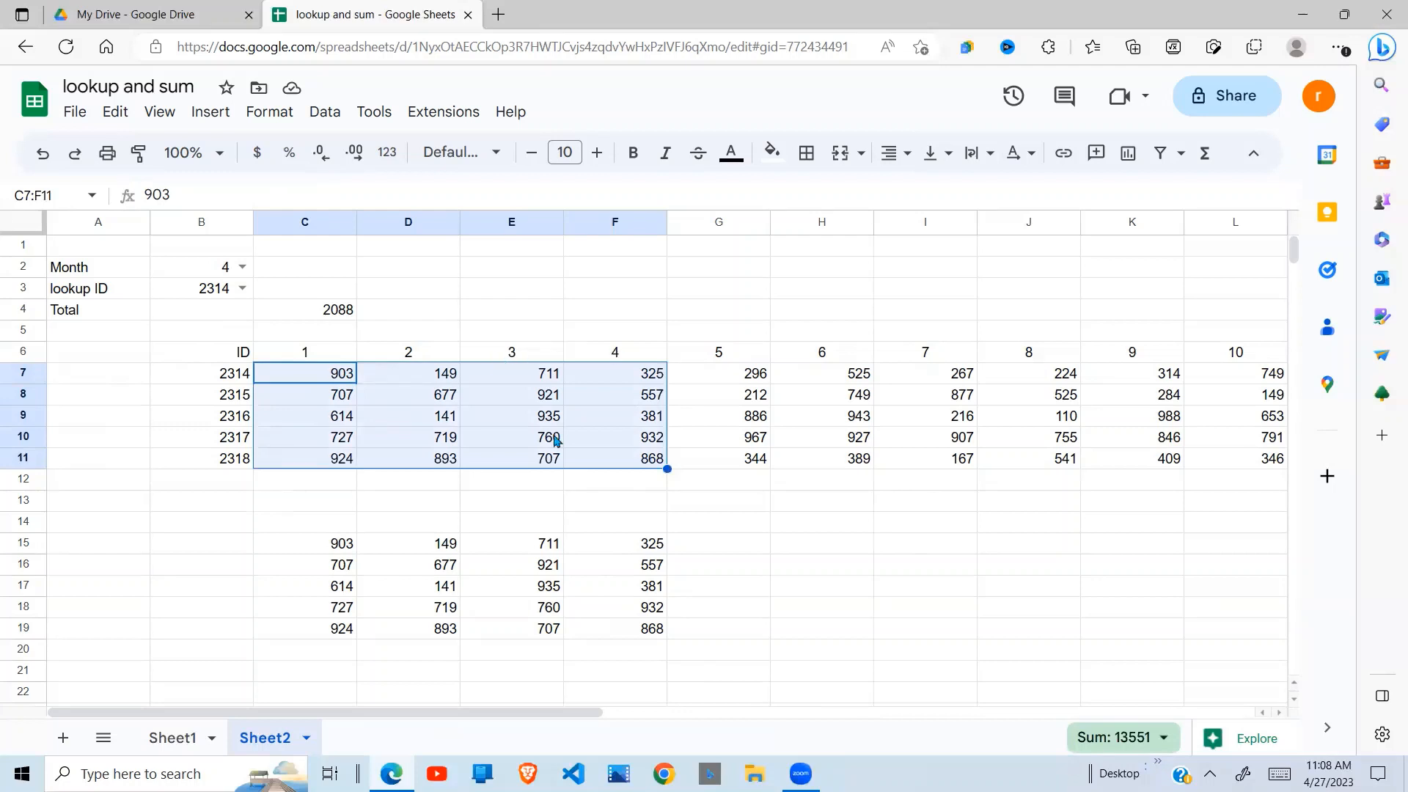
drag(335, 547, 635, 631)
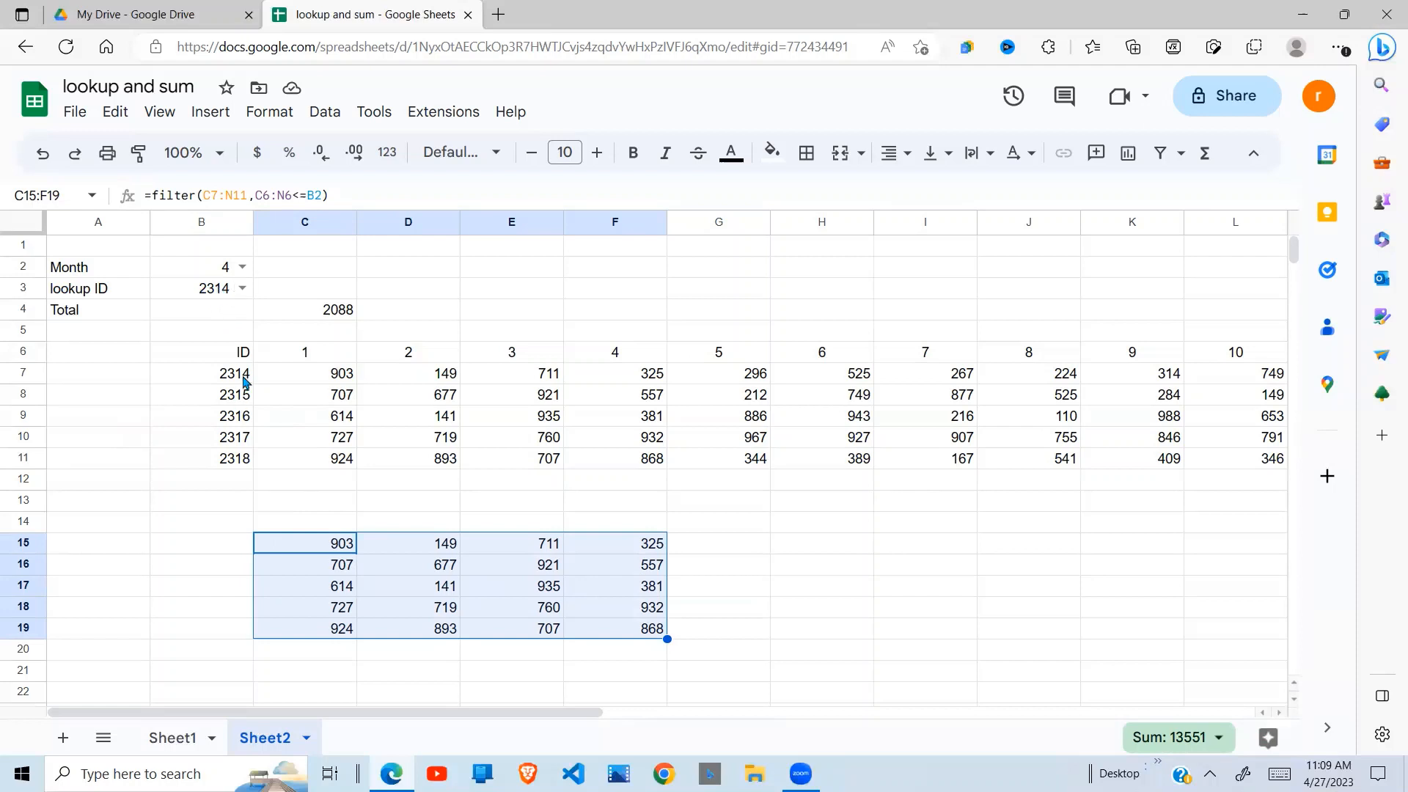
drag(235, 376, 433, 364)
drag(352, 384, 614, 385)
drag(326, 543, 631, 629)
drag(317, 380, 643, 372)
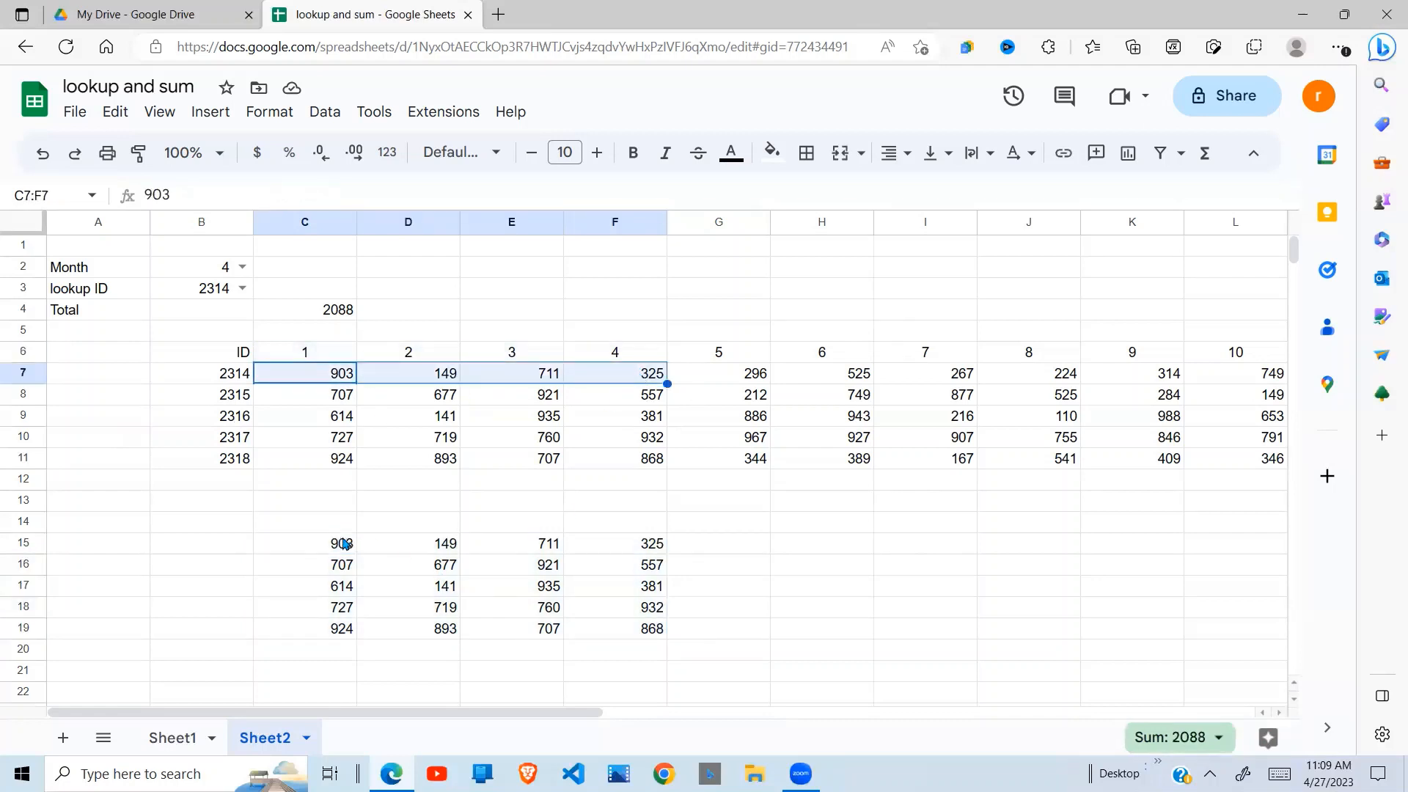
drag(339, 544, 665, 548)
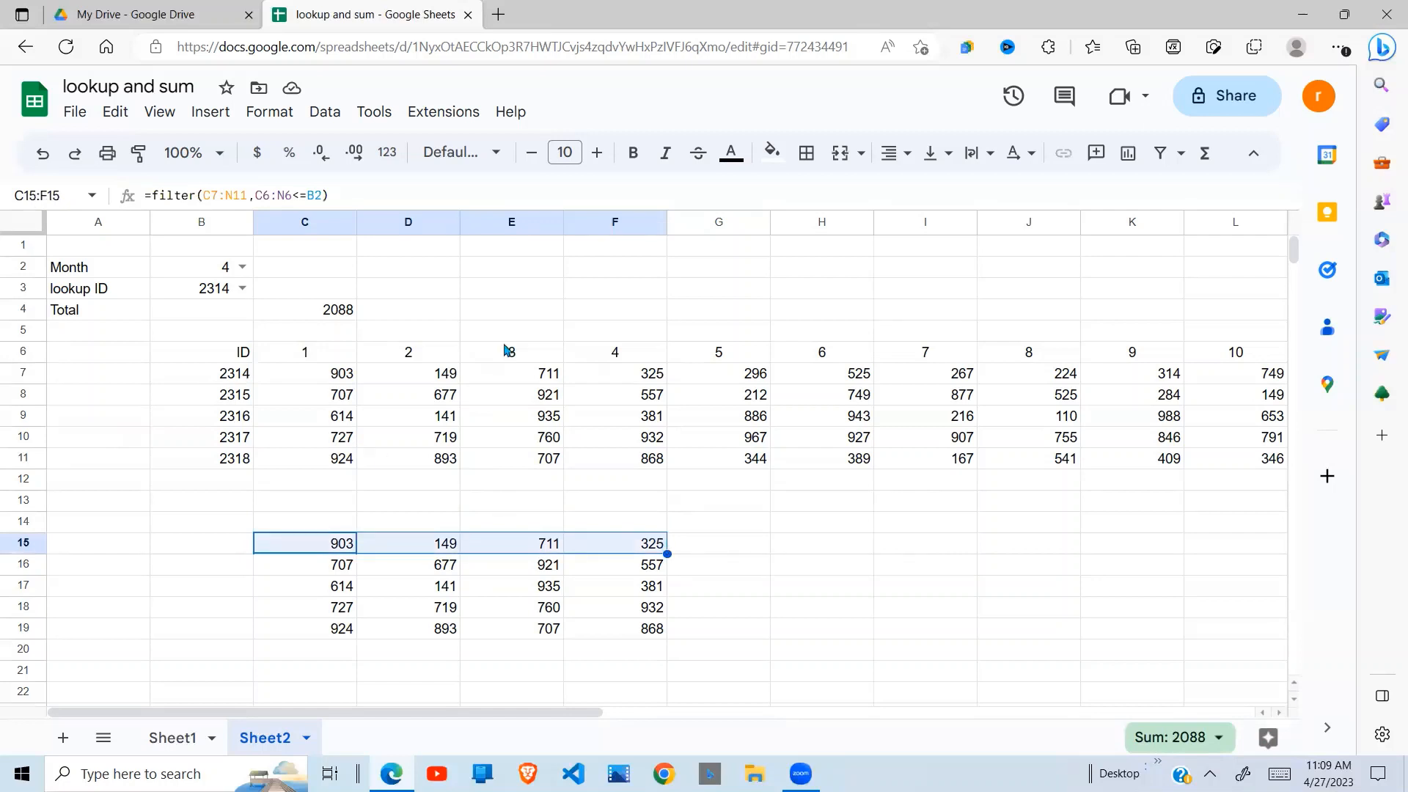
Step: Wrap C15's FILTER formula in INDEX with row number 1, giving =index(filter(C7:N11,C6:N6<=B2),1)
click(150, 196)
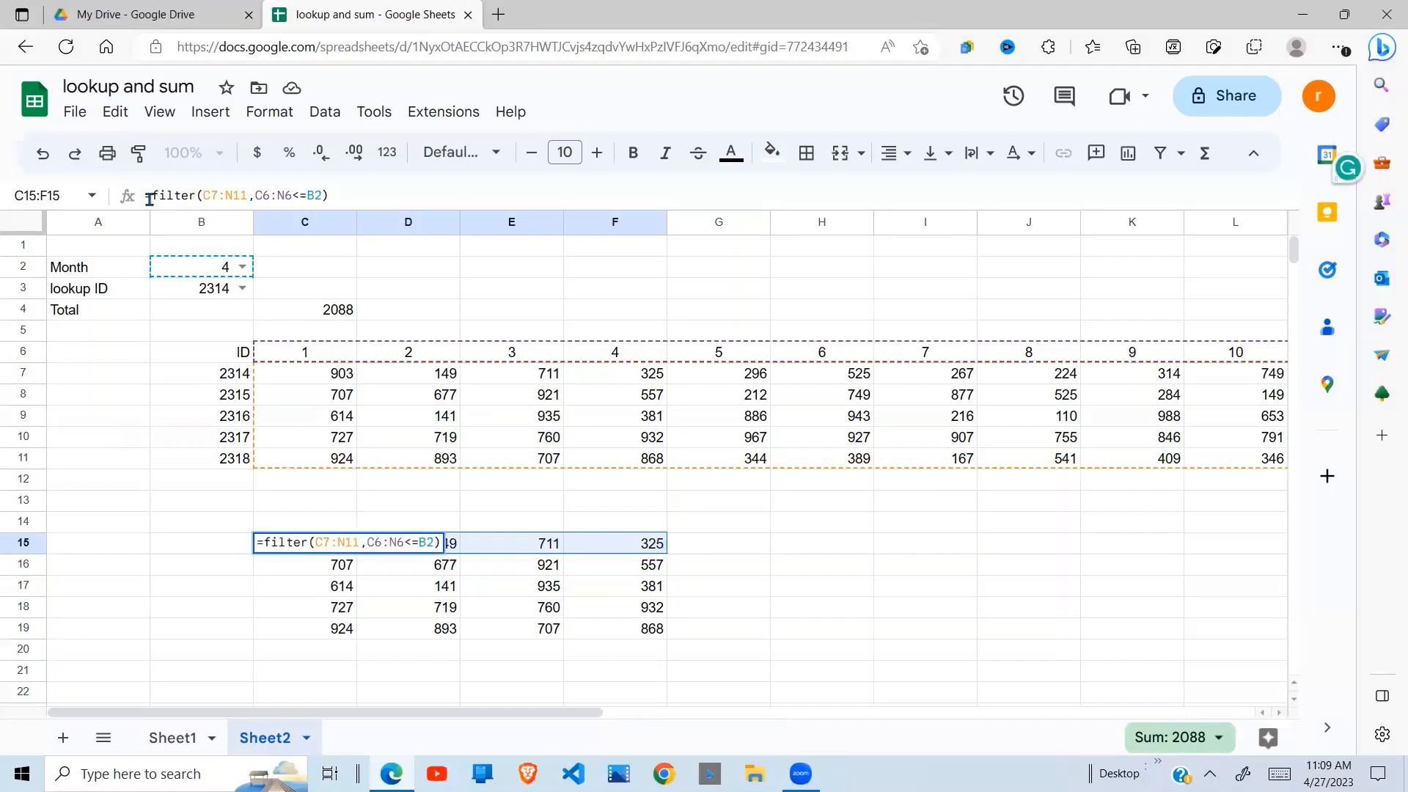
text(index)
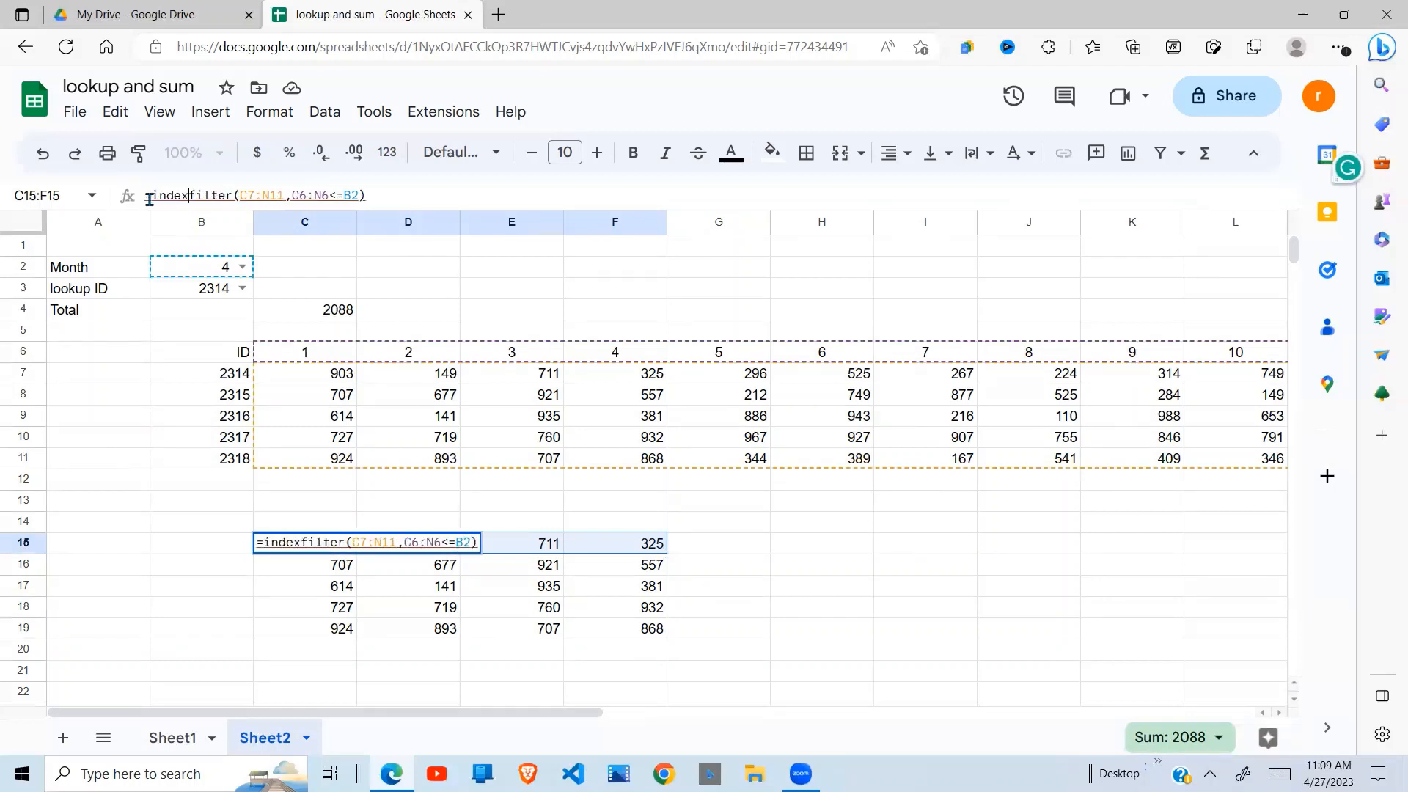
text(()
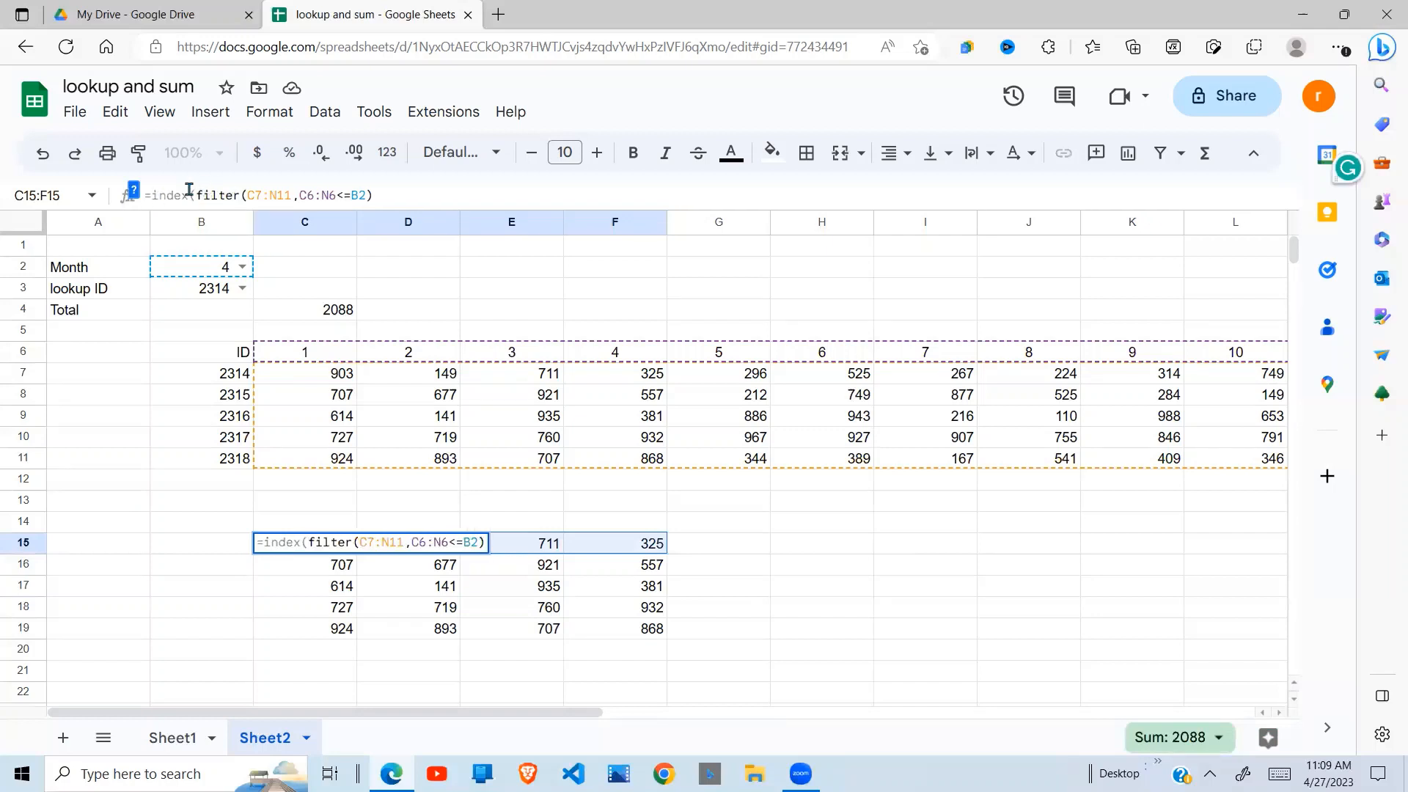
click(132, 192)
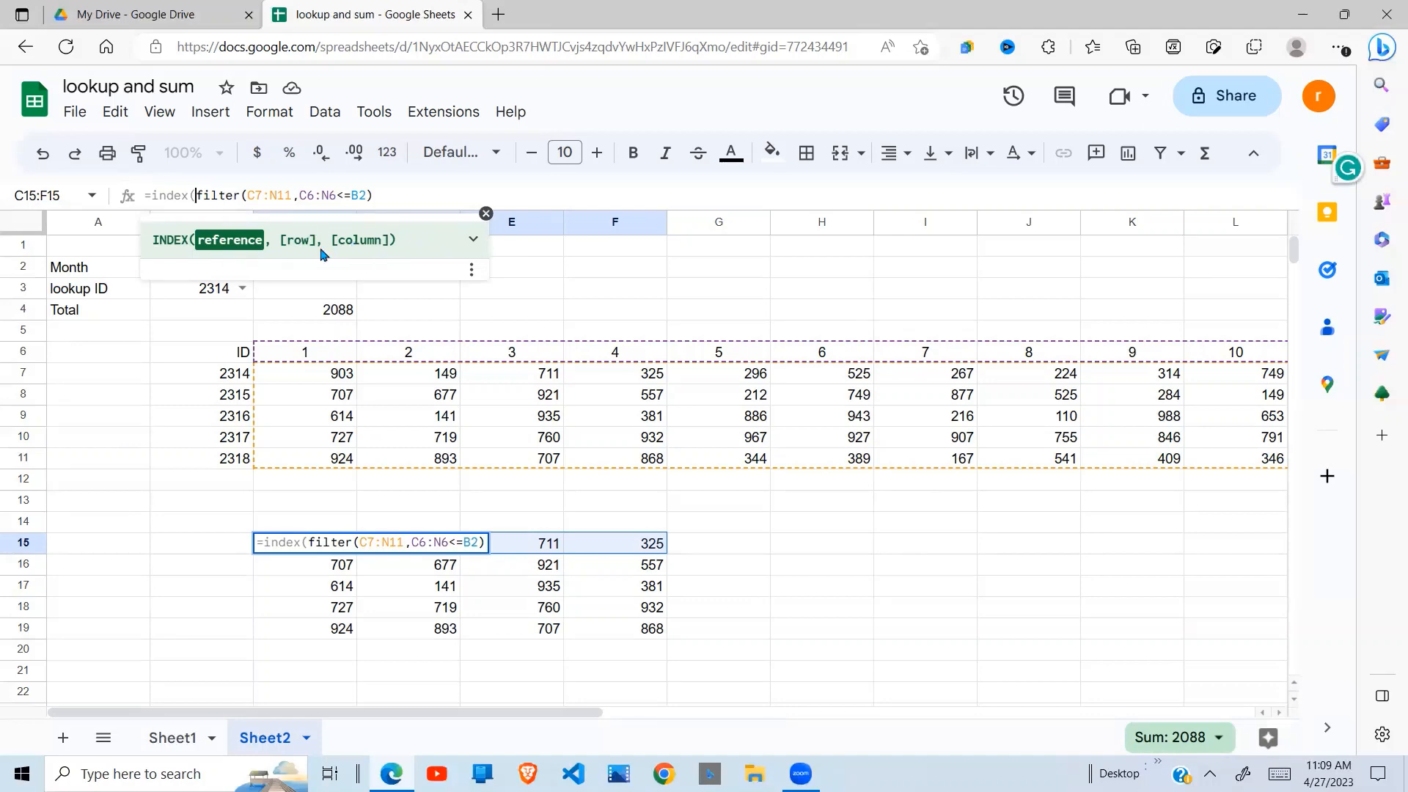
click(385, 199)
text(,)
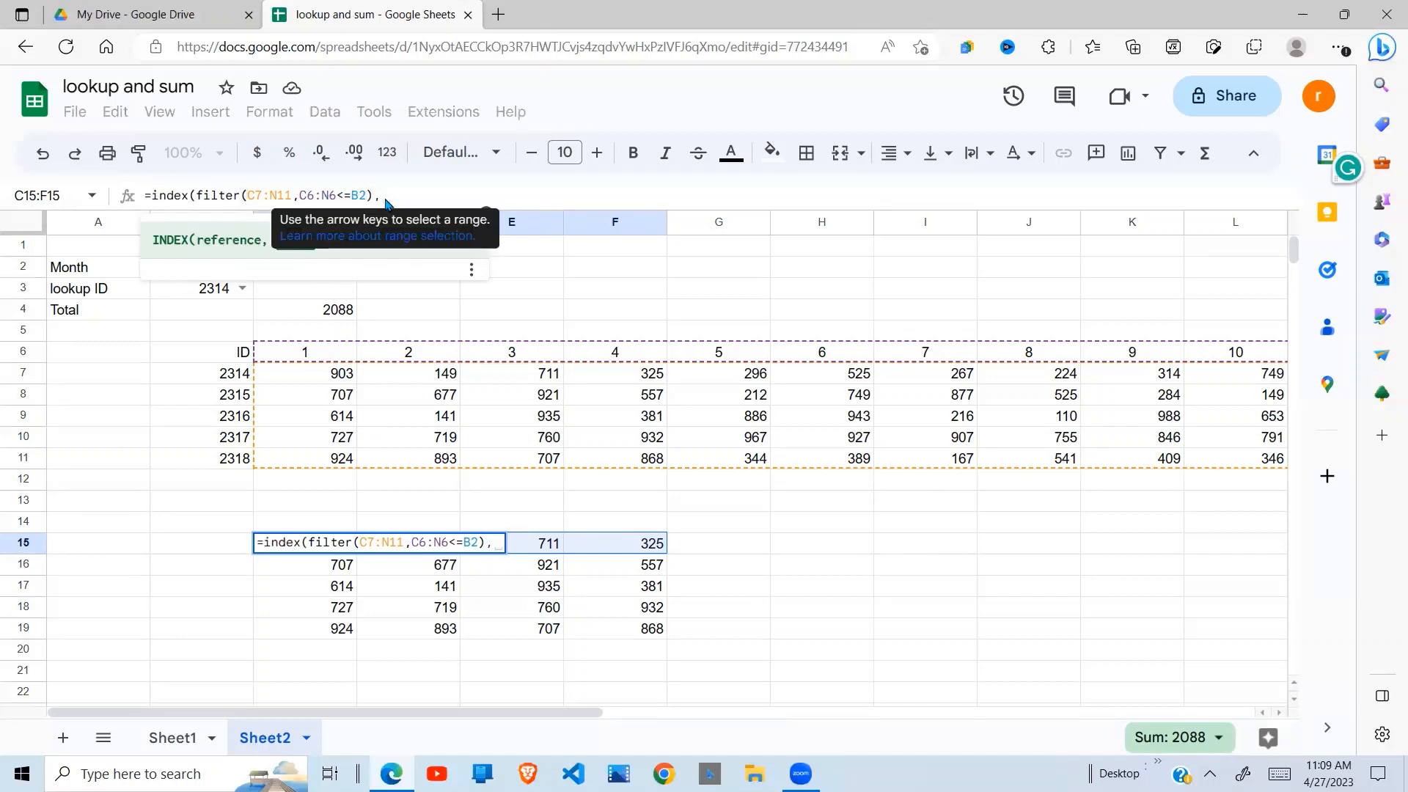
text(1))
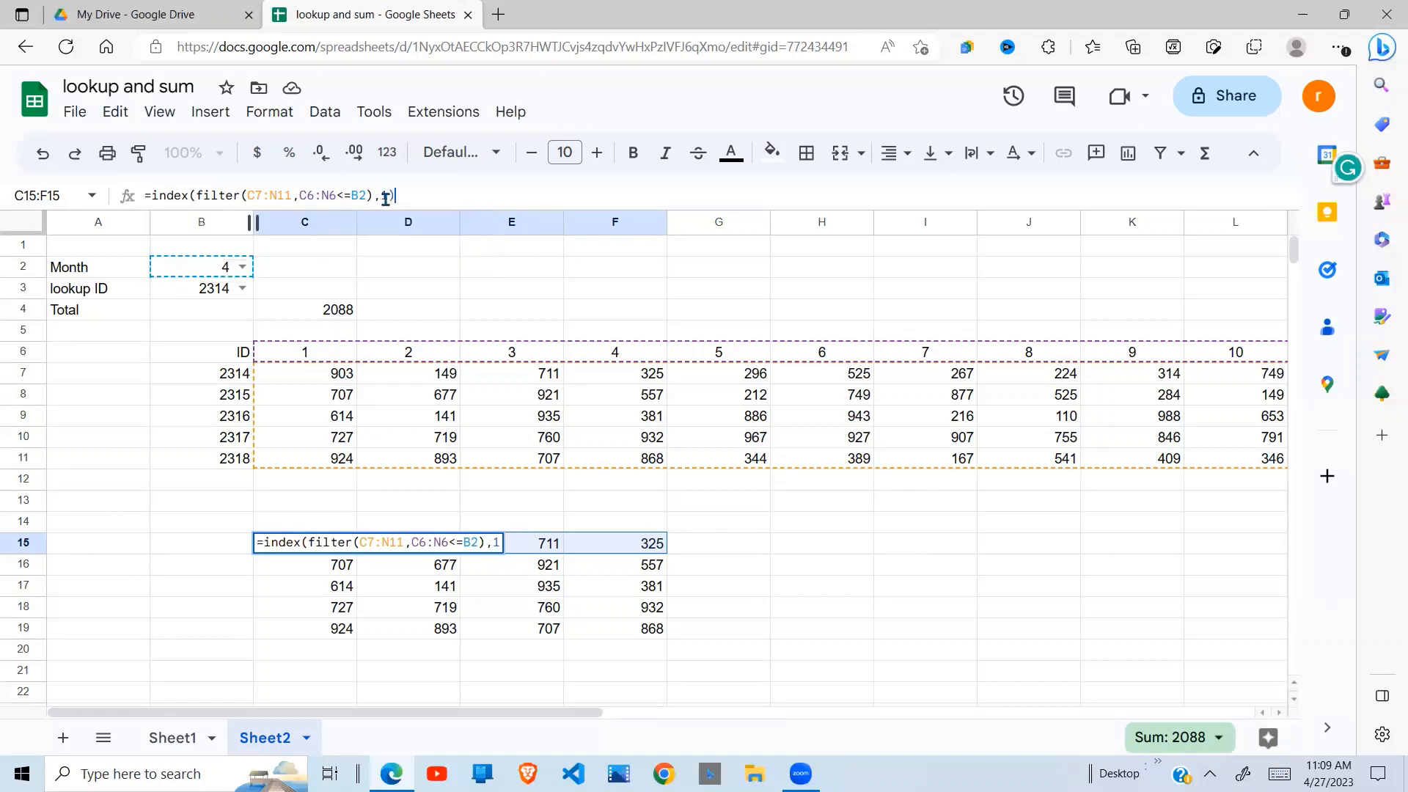
key(Return)
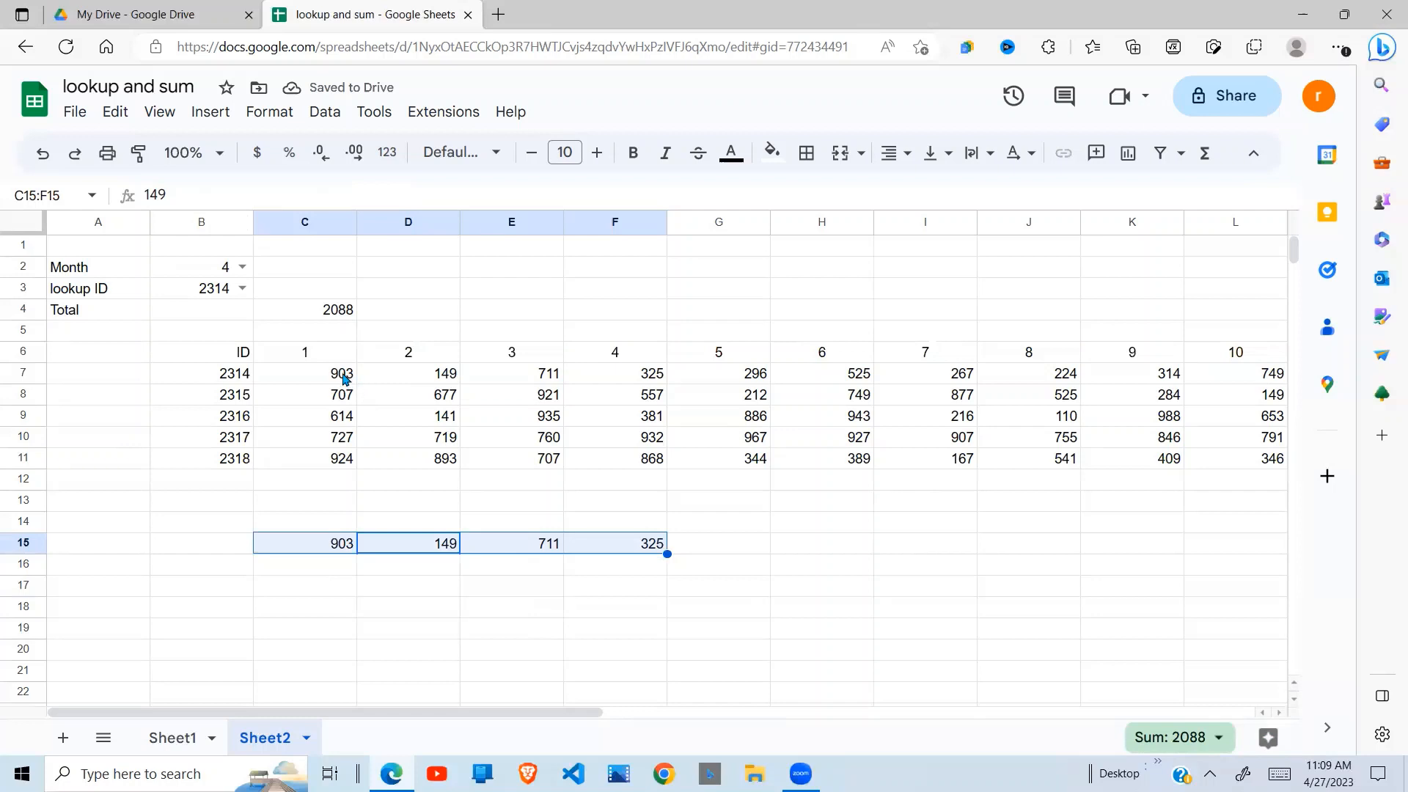
Step: Compare the indexed row C15:F15 with ID 2314's values in C7:F7, and examine ID 2315's values in C8:F8
drag(343, 378, 653, 370)
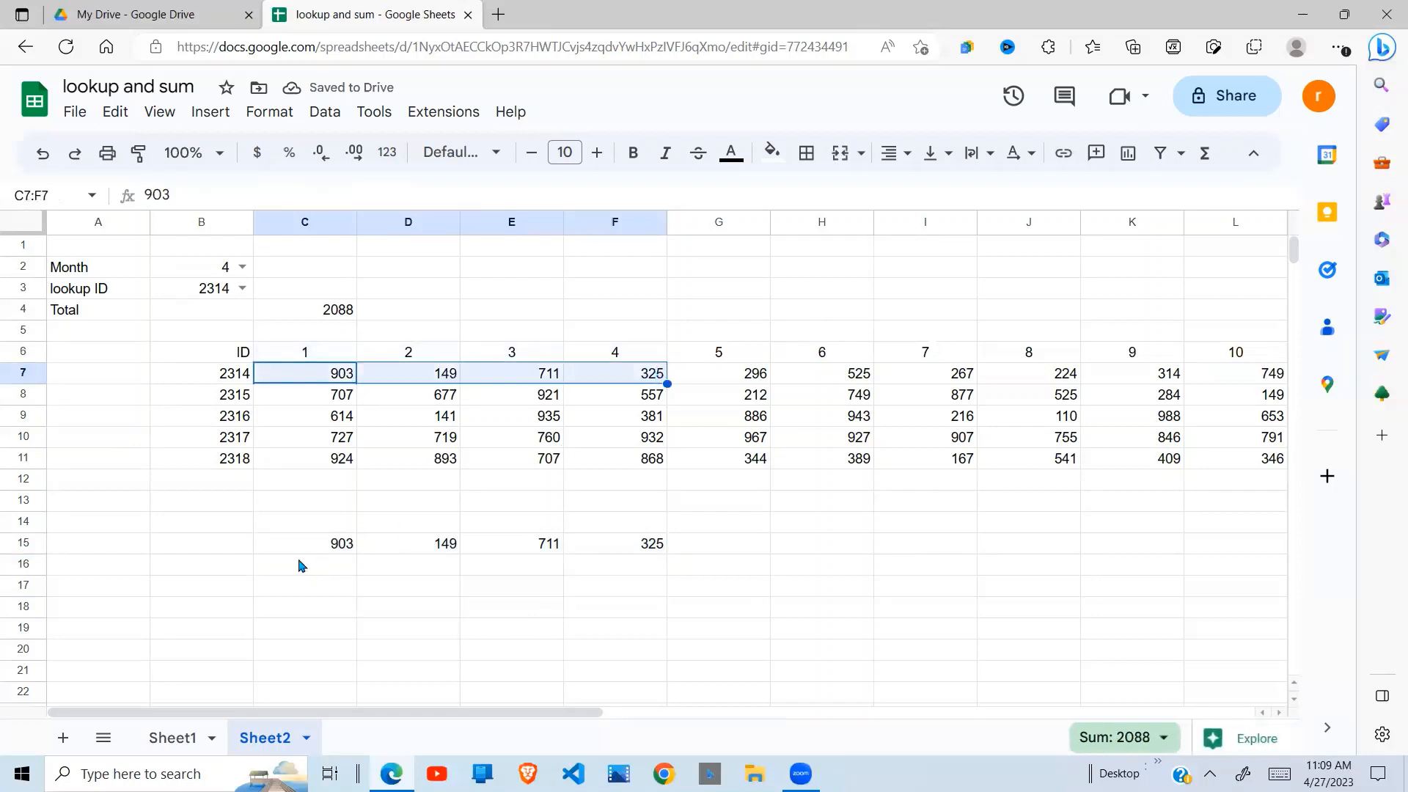
drag(327, 543, 625, 544)
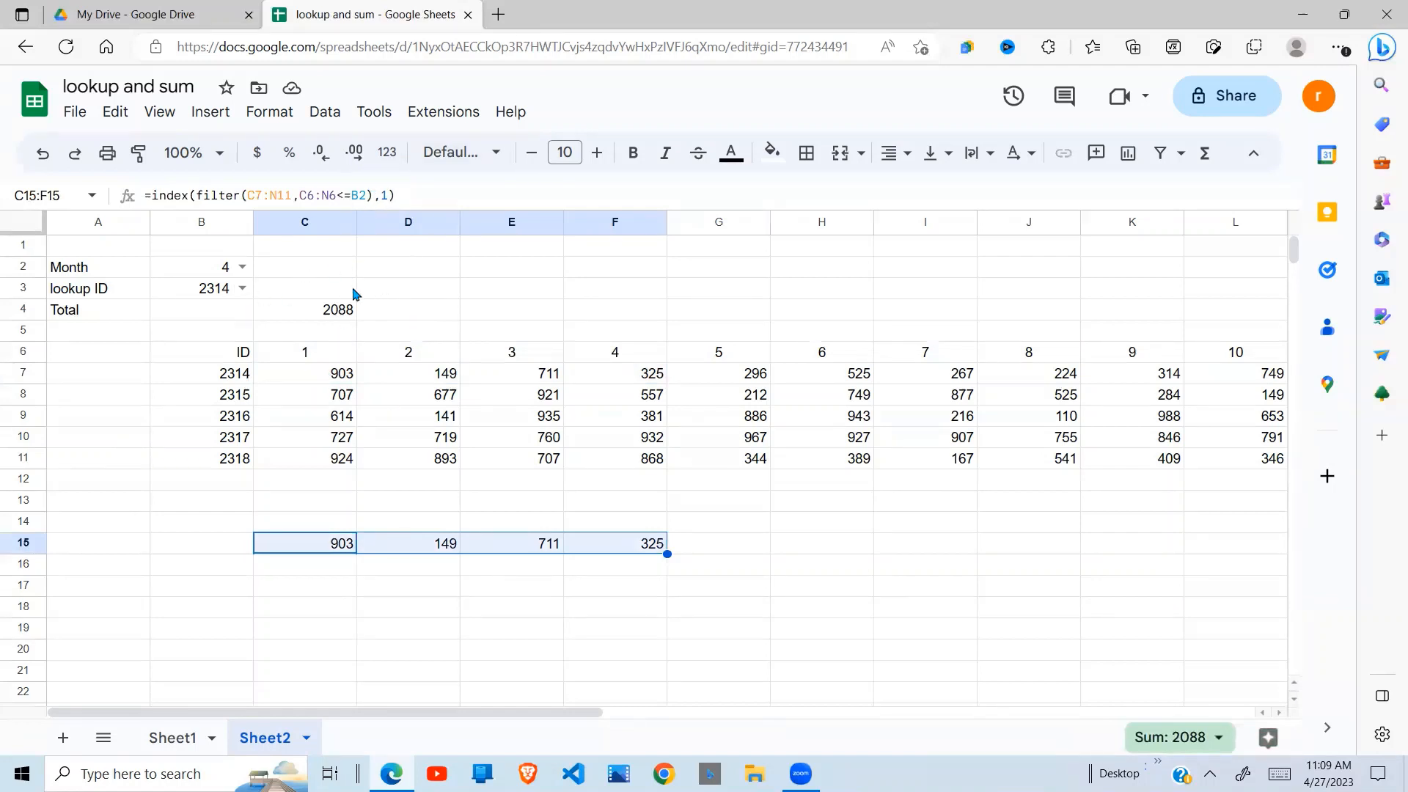
click(240, 379)
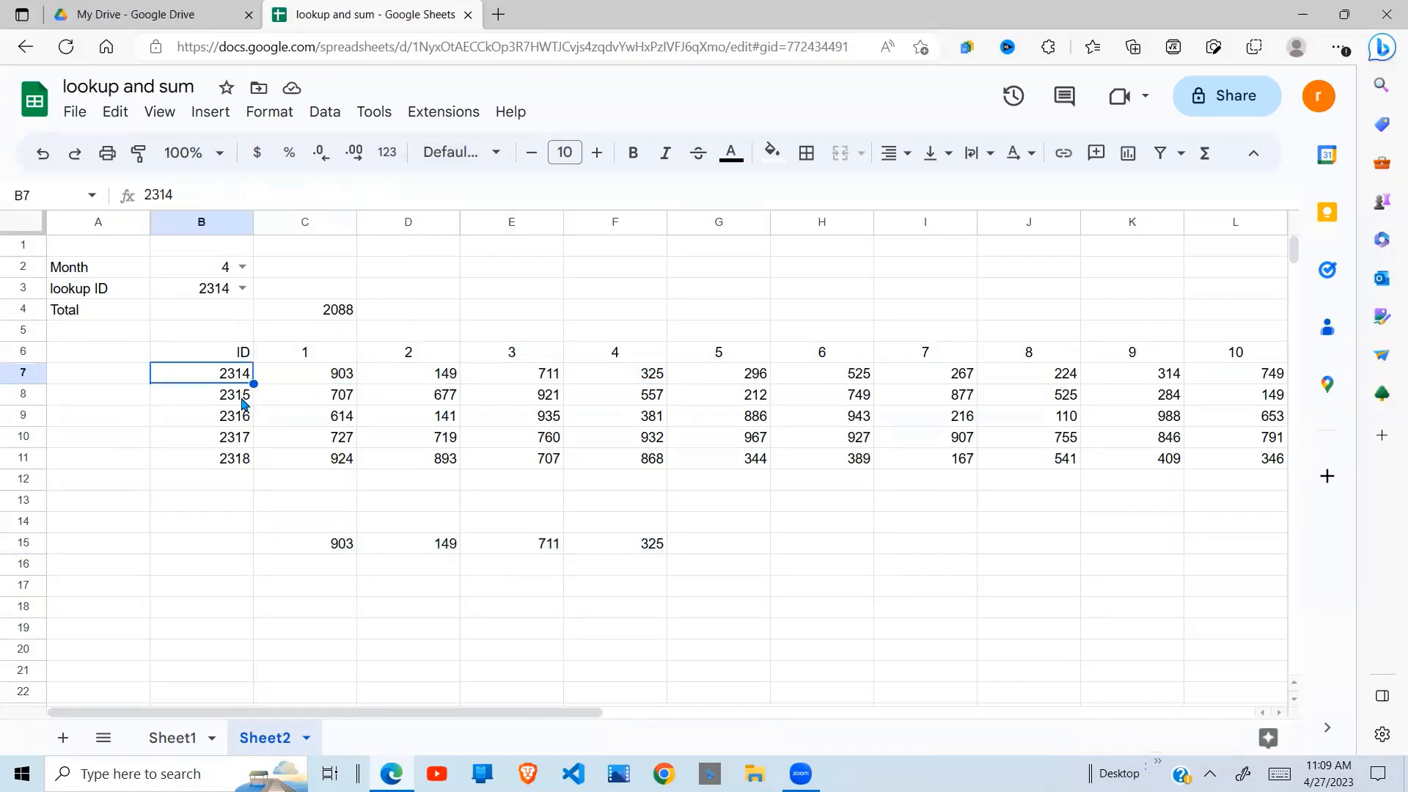
click(335, 540)
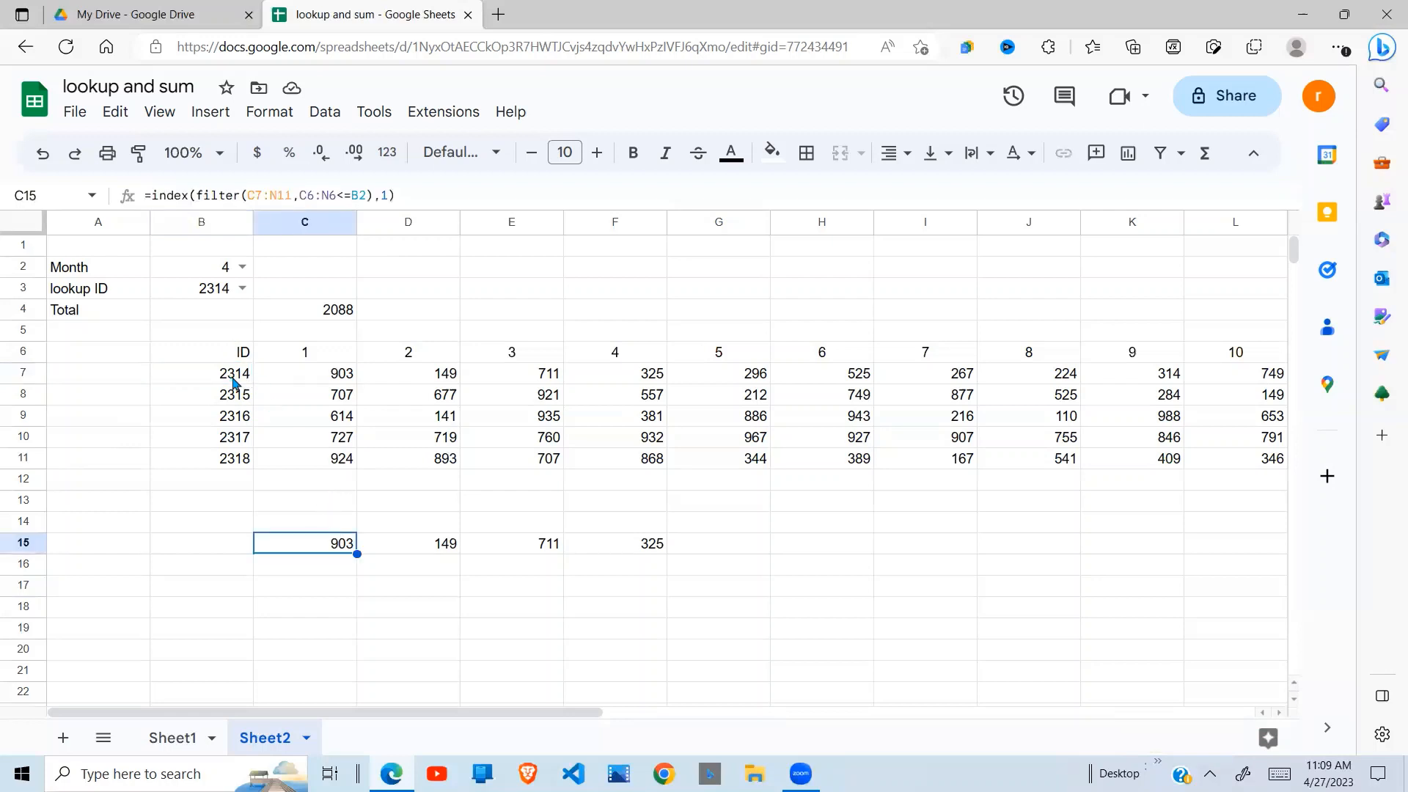
click(233, 396)
drag(332, 402, 614, 391)
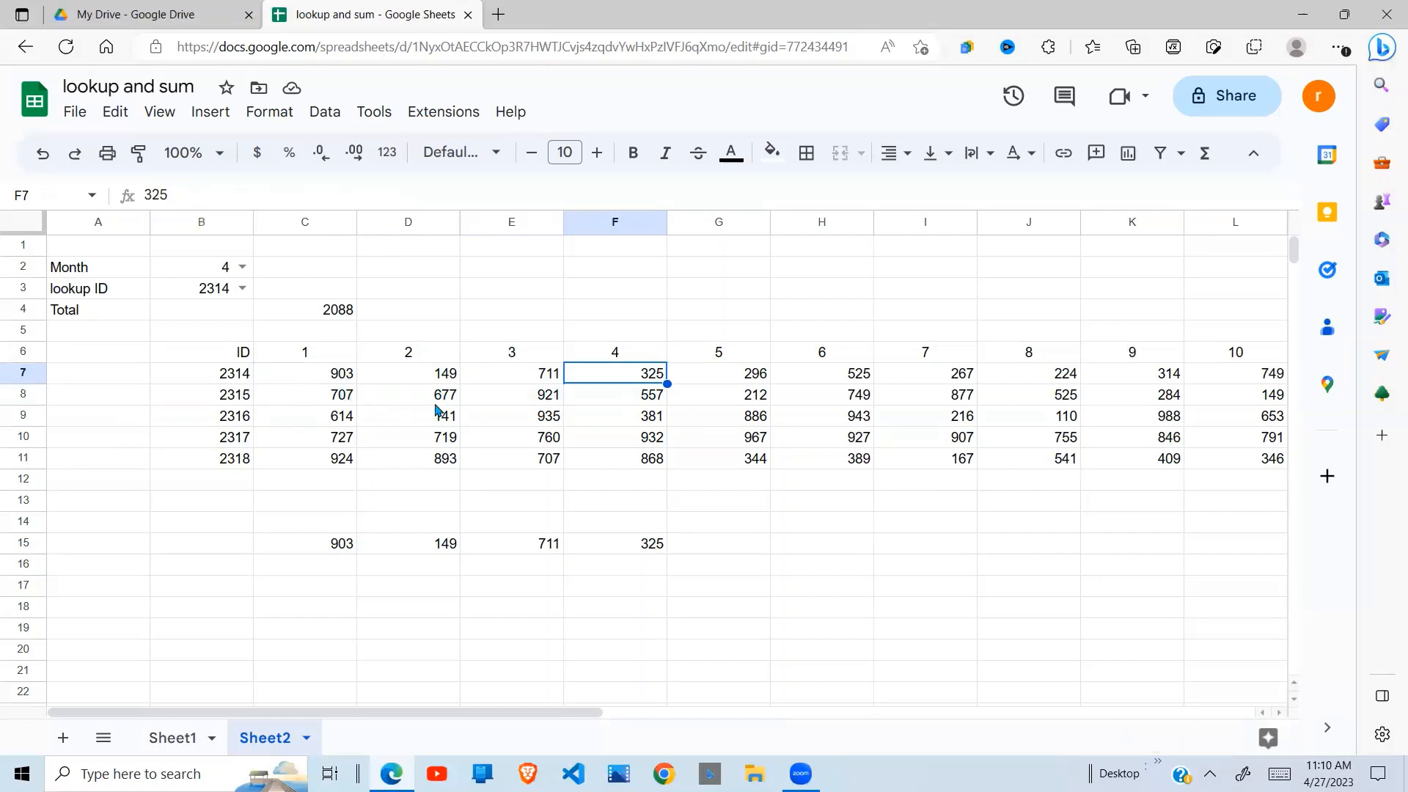
drag(338, 396, 625, 396)
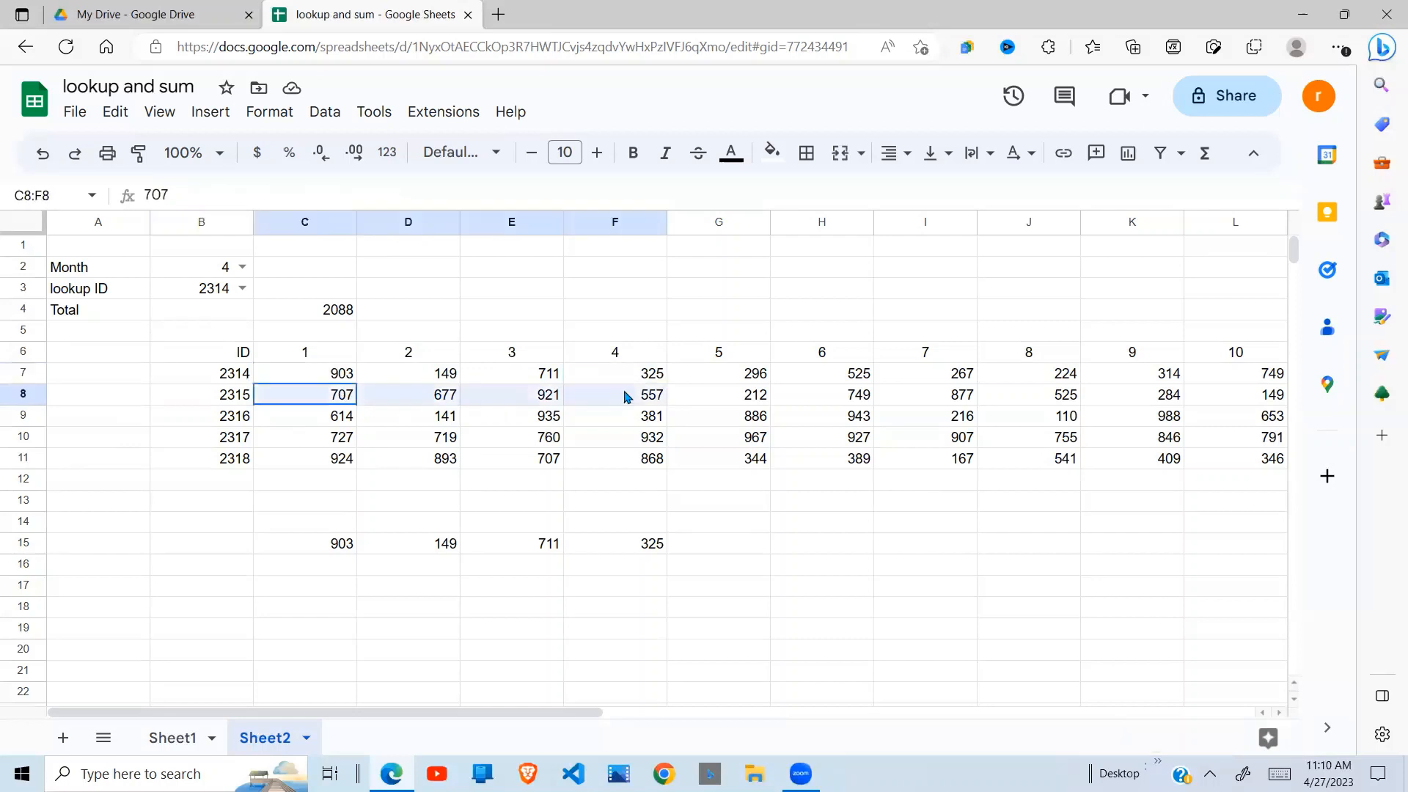
Step: Change the INDEX row number in C15's formula to 2 and compare the output with ID 2315's values in C8:F8
click(346, 554)
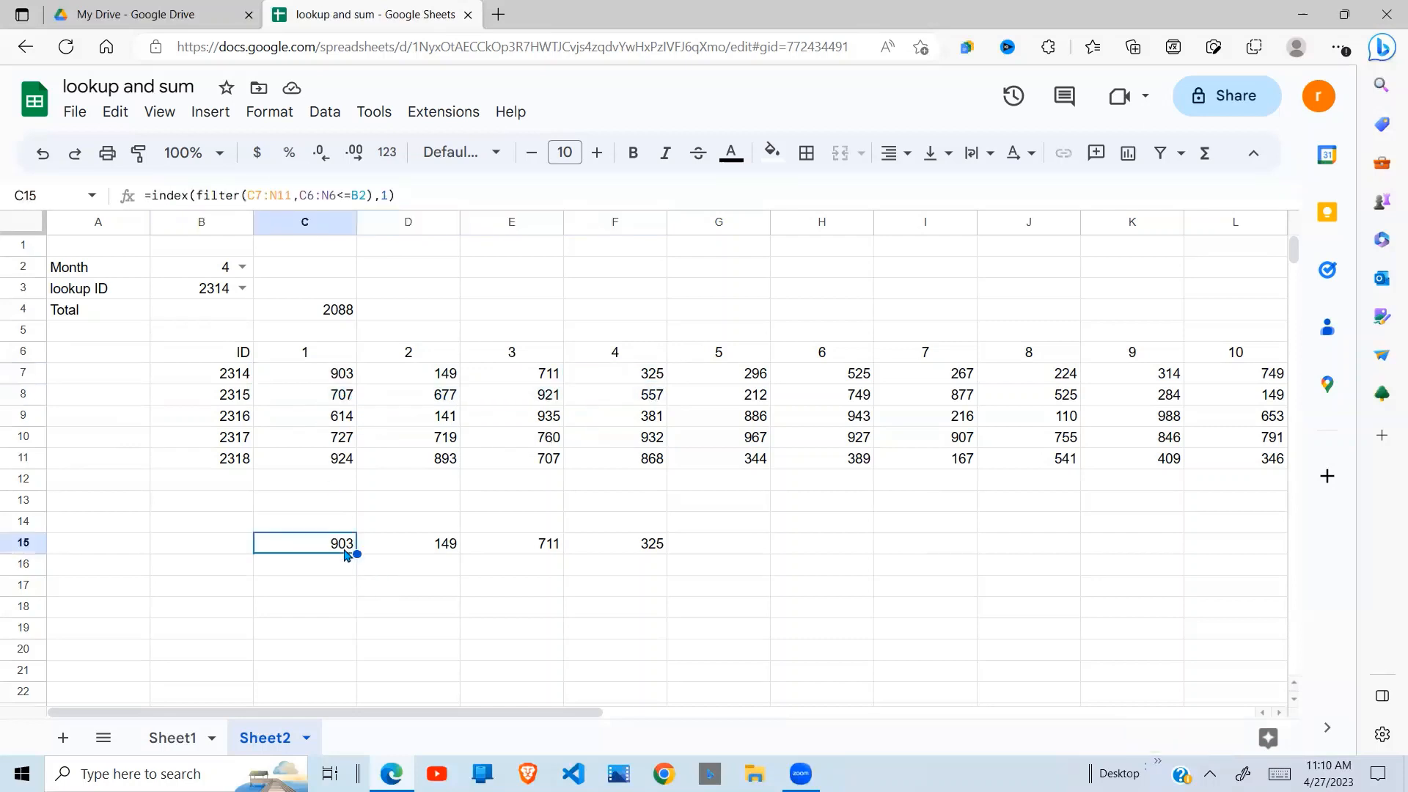
click(389, 195)
key(BackSpace)
text(2)
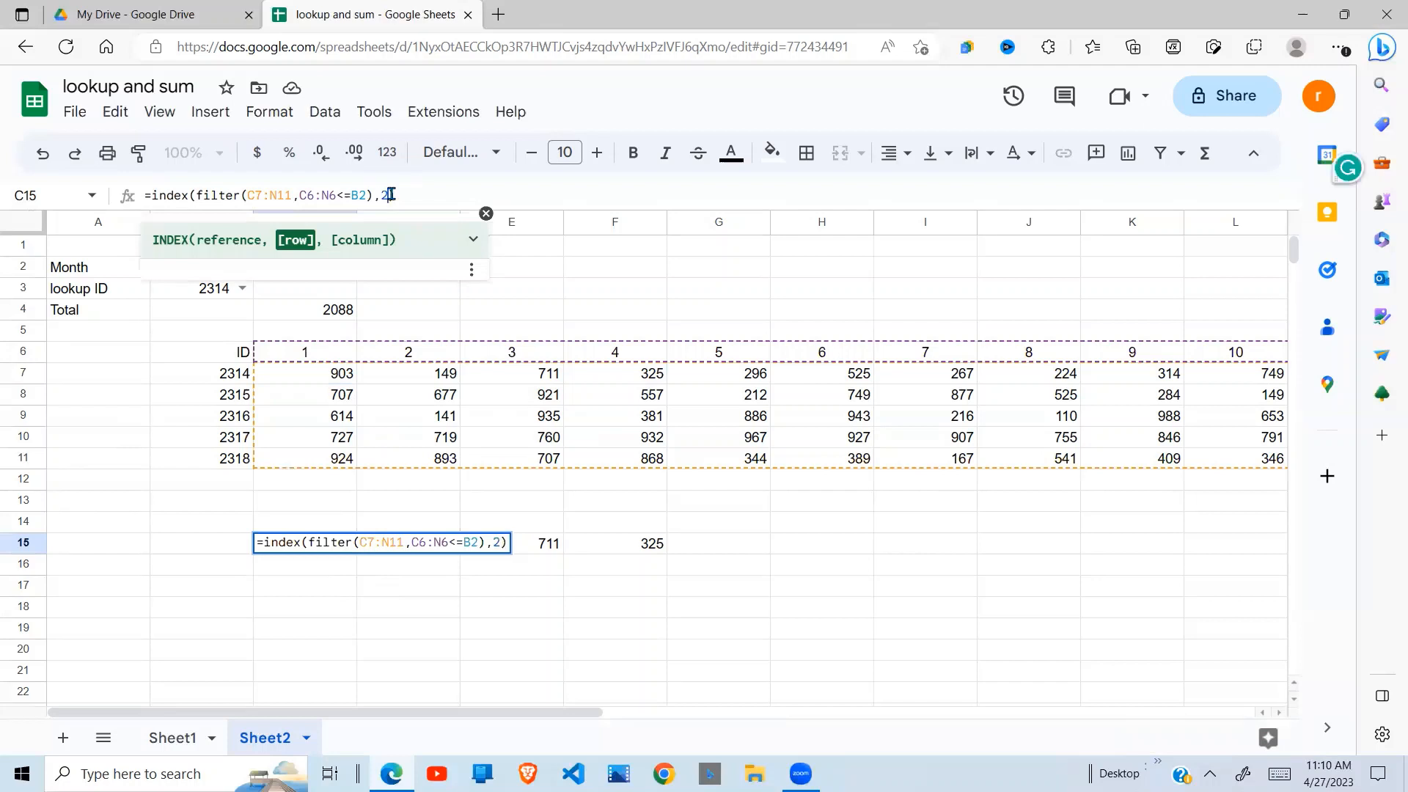
key(Return)
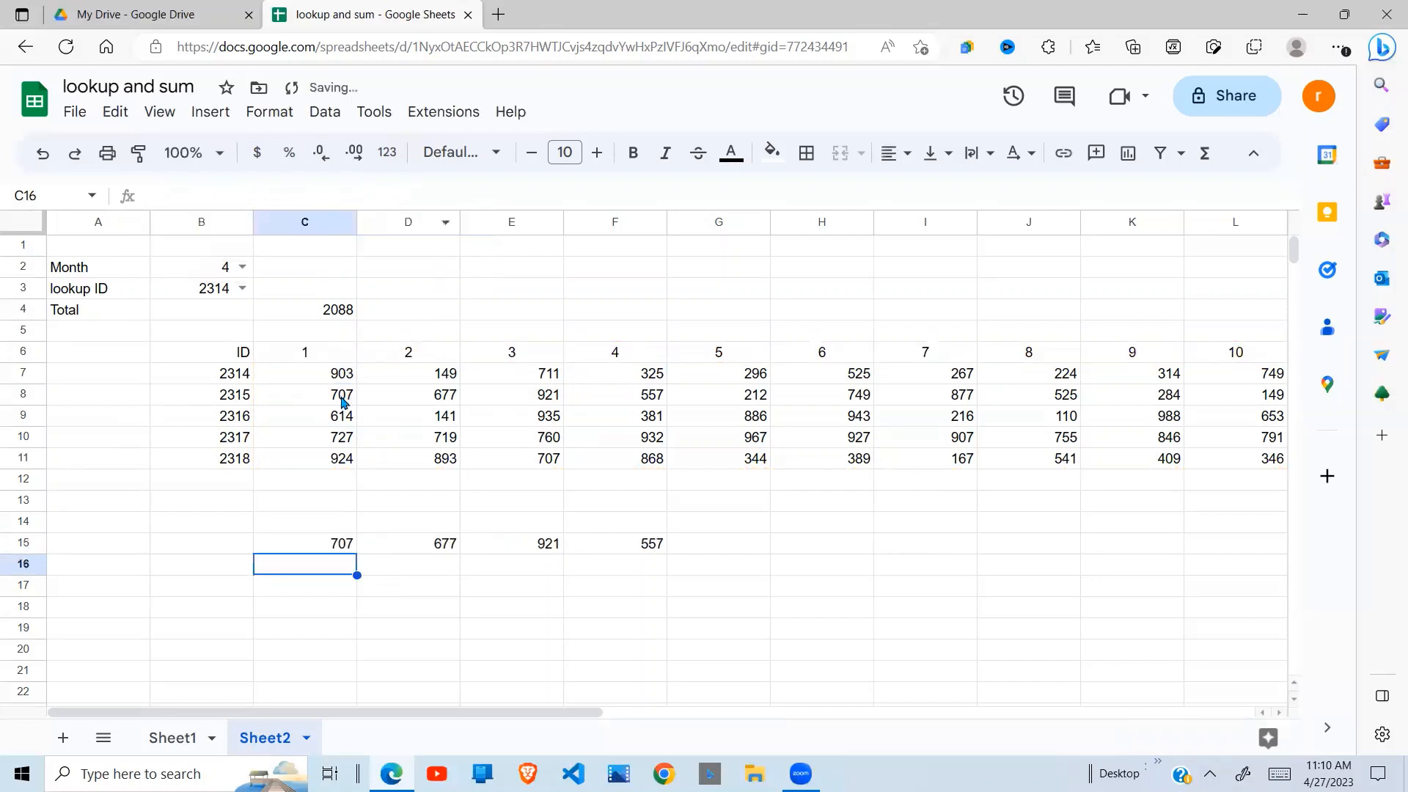
drag(304, 394, 650, 395)
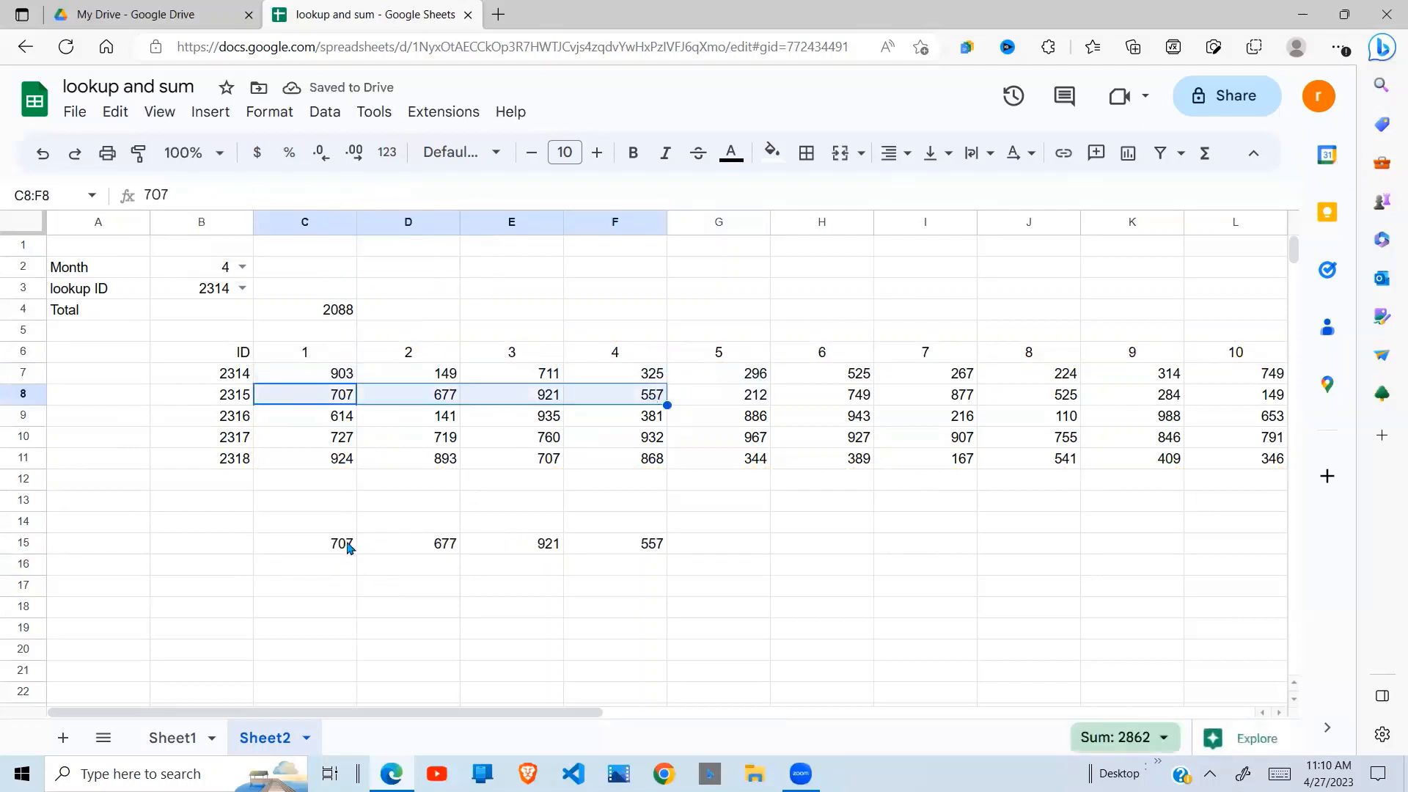
Step: Replace the INDEX row number in C15's formula with a nested MATCH function
drag(316, 543, 637, 550)
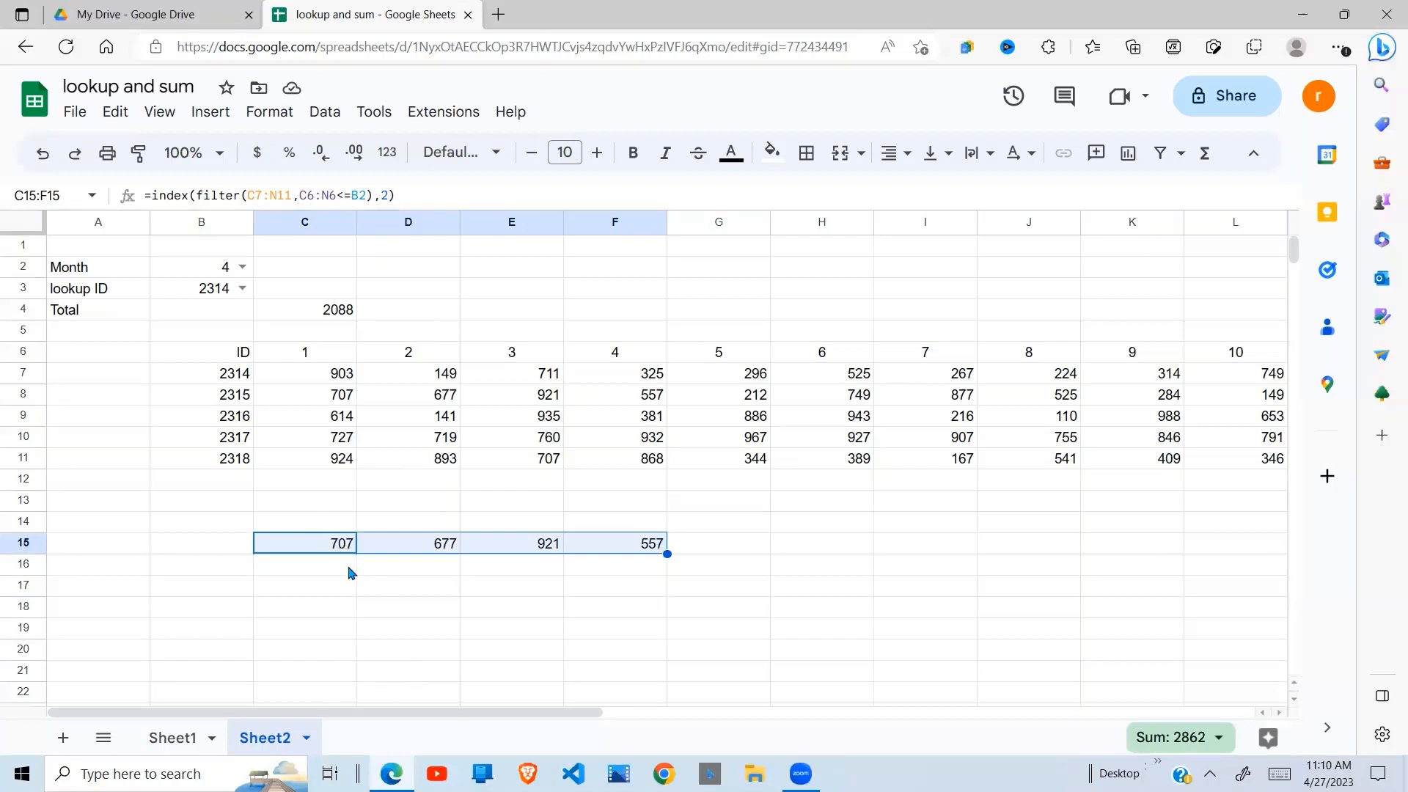
click(382, 203)
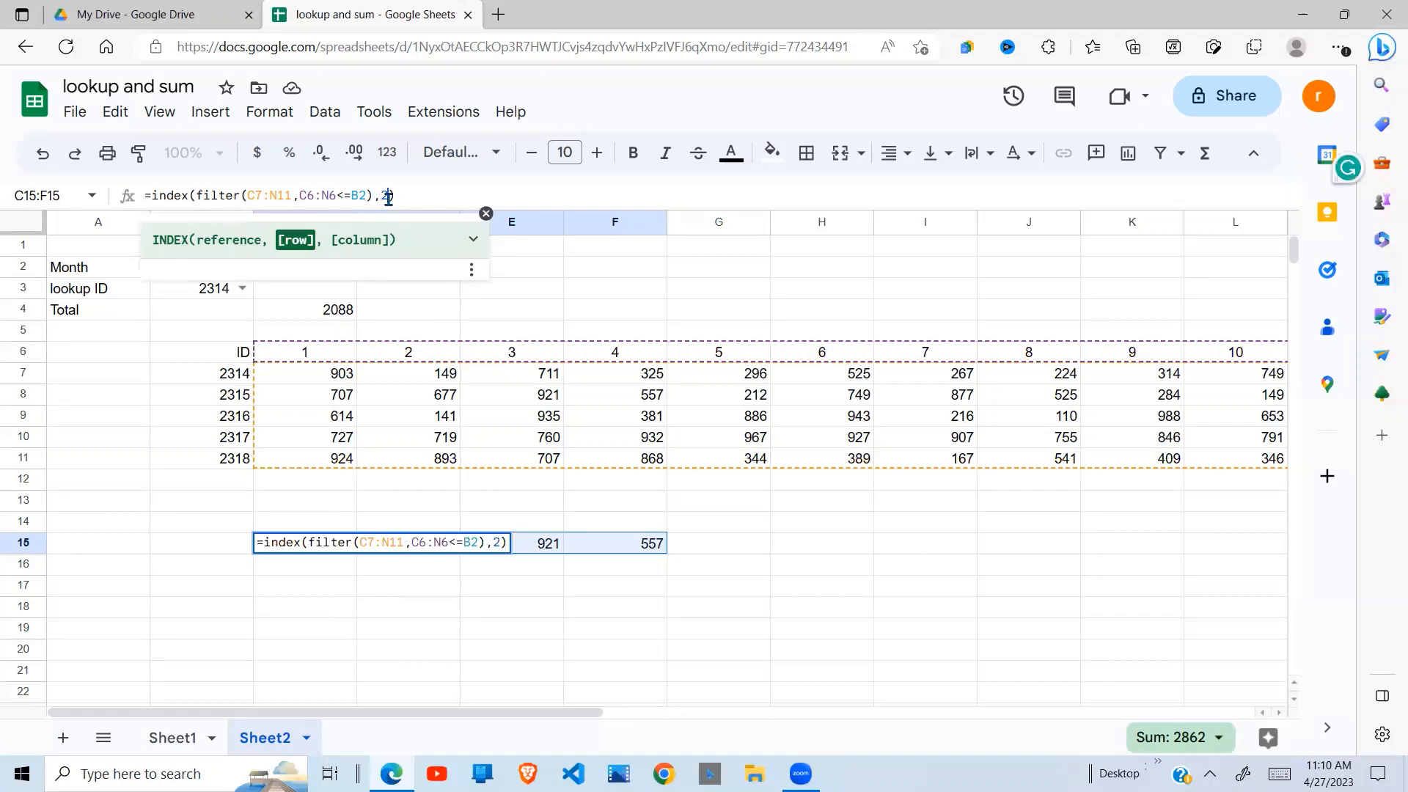
key(Delete)
text(mat)
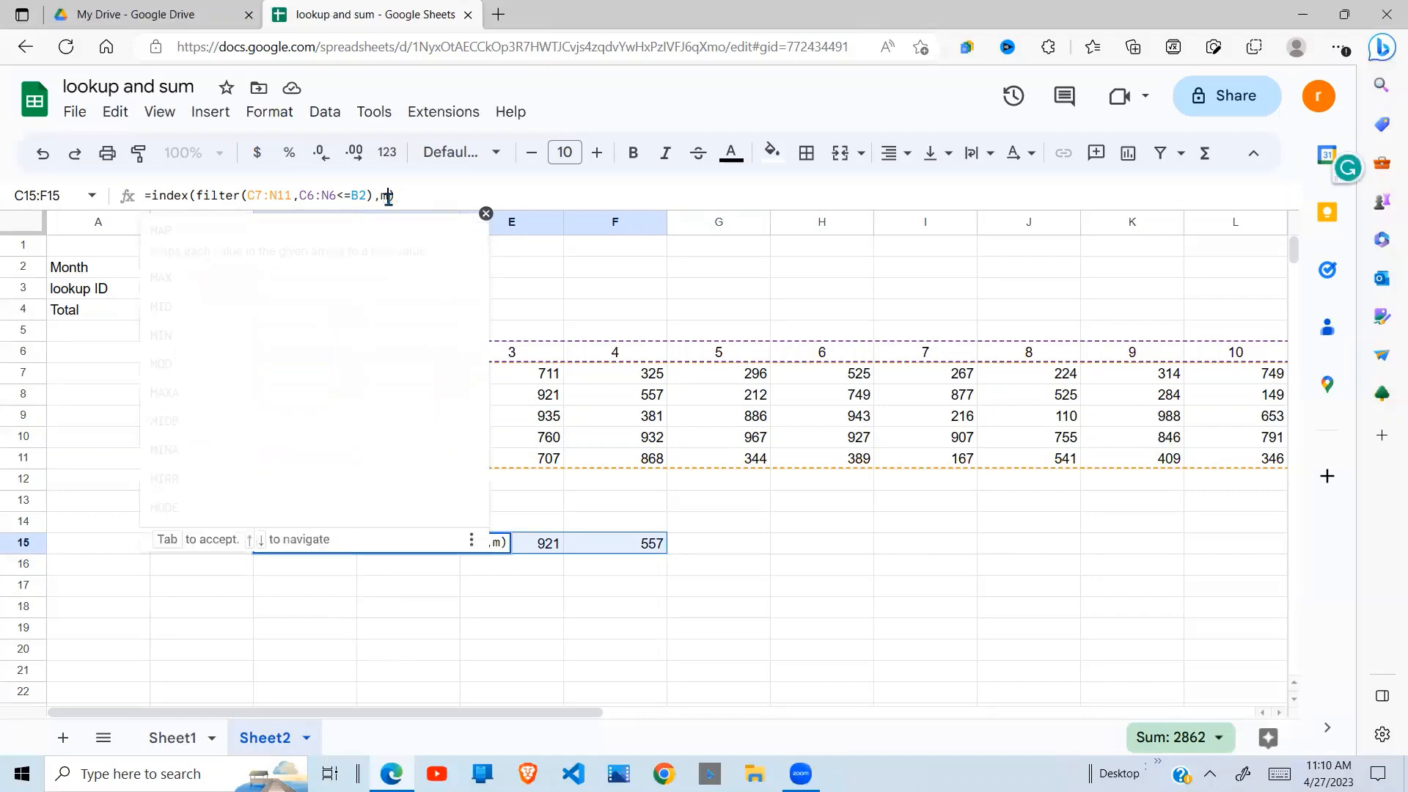
text(cch)
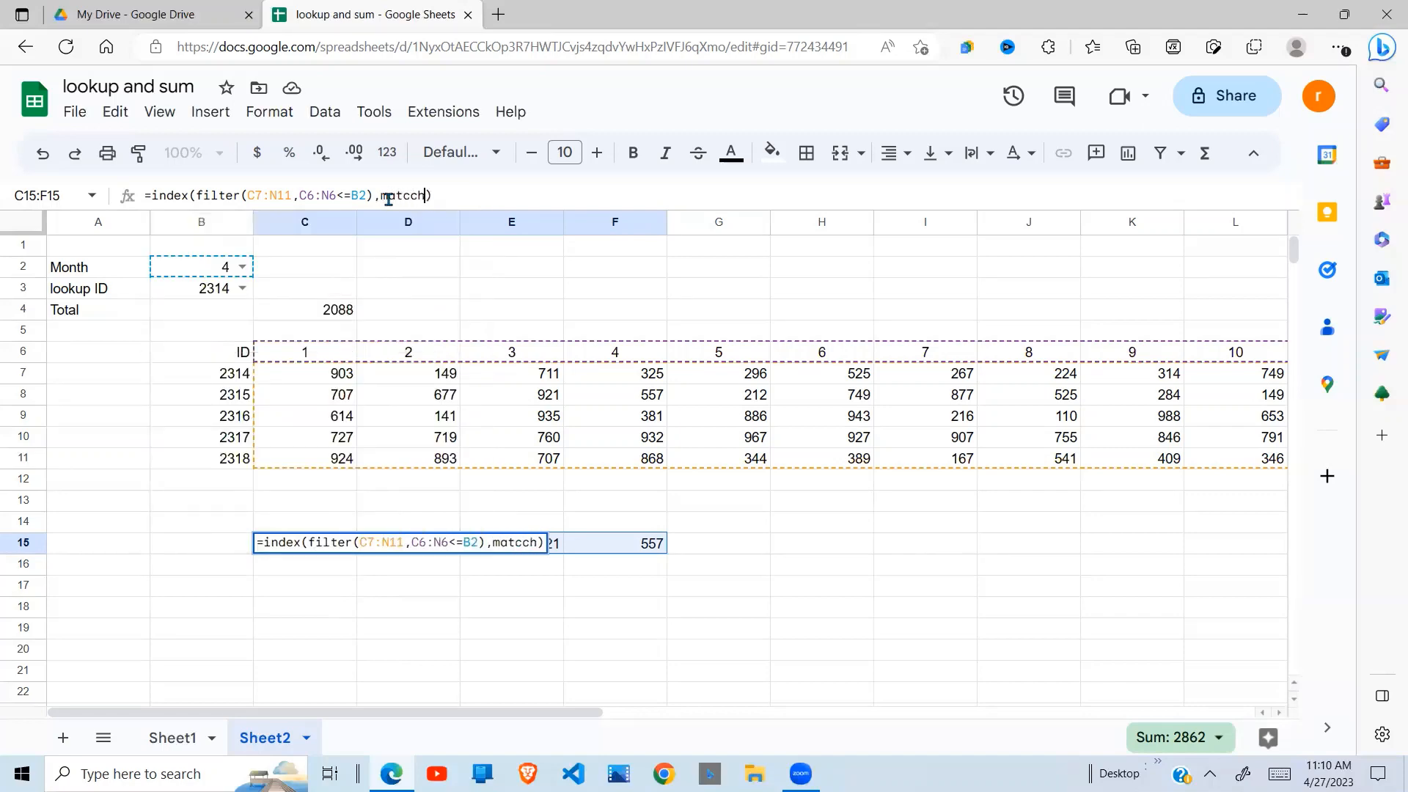
key(BackSpace)
key(BackSpace)
text(h)
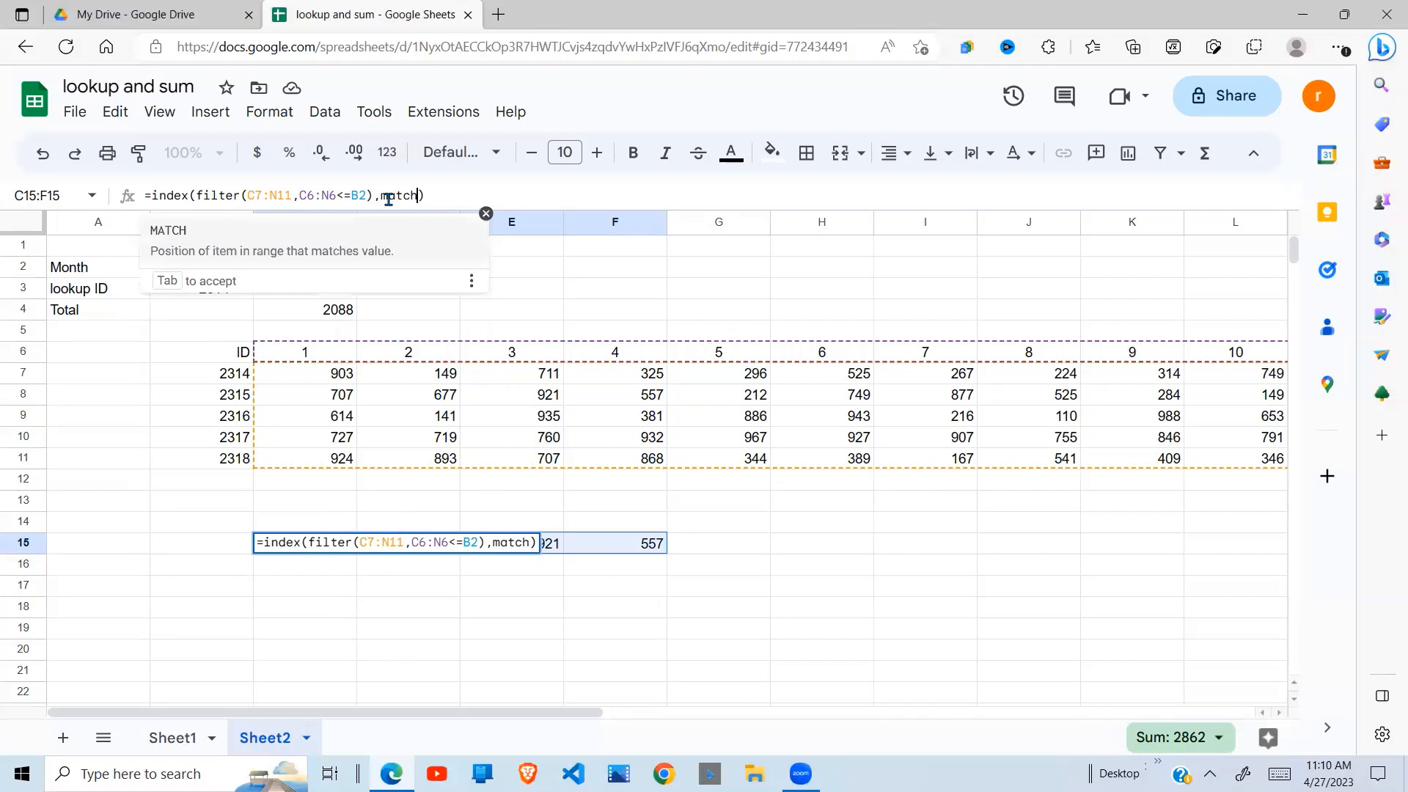
text(()
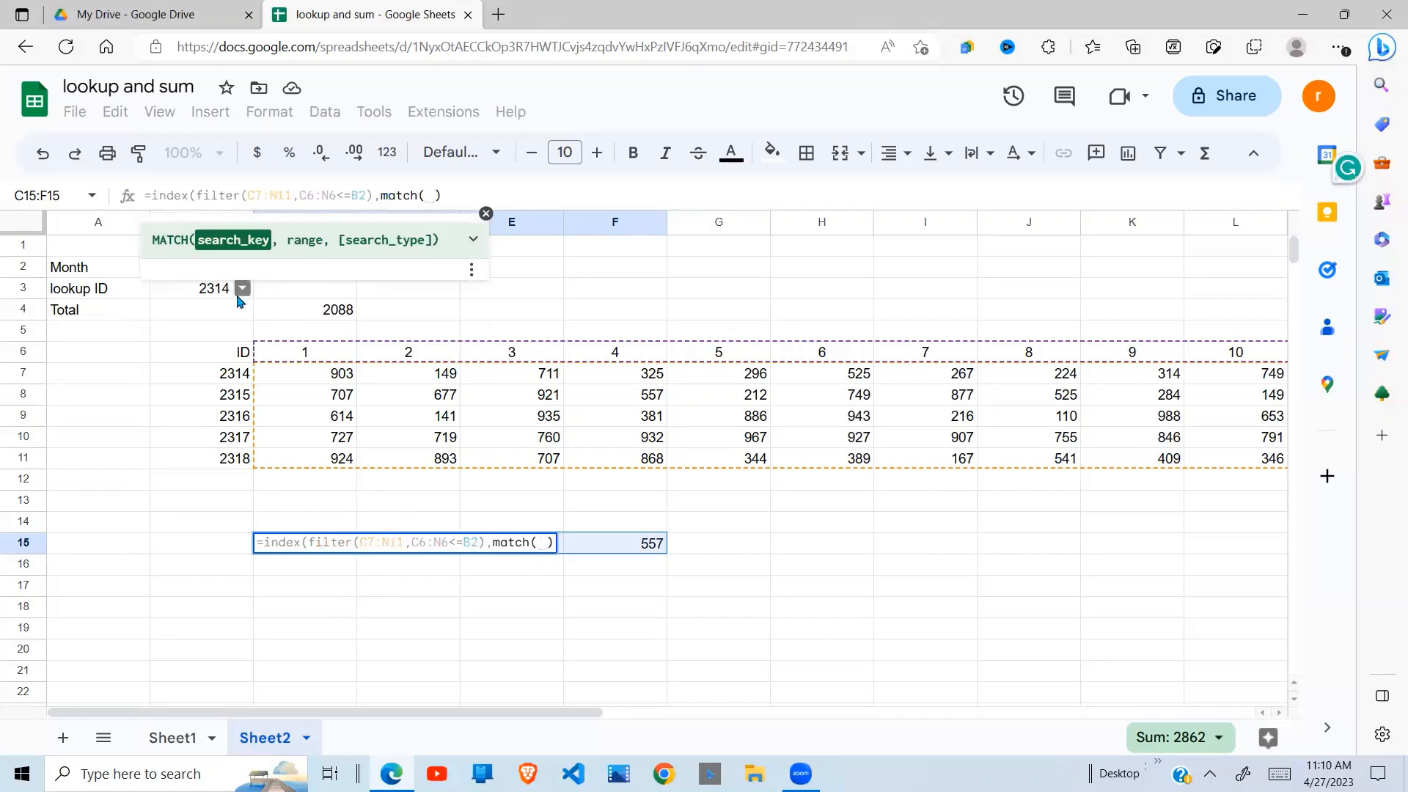
Step: Complete MATCH in C15 with search key B3, range B7:B11 and search type 0, and enter the formula
click(212, 297)
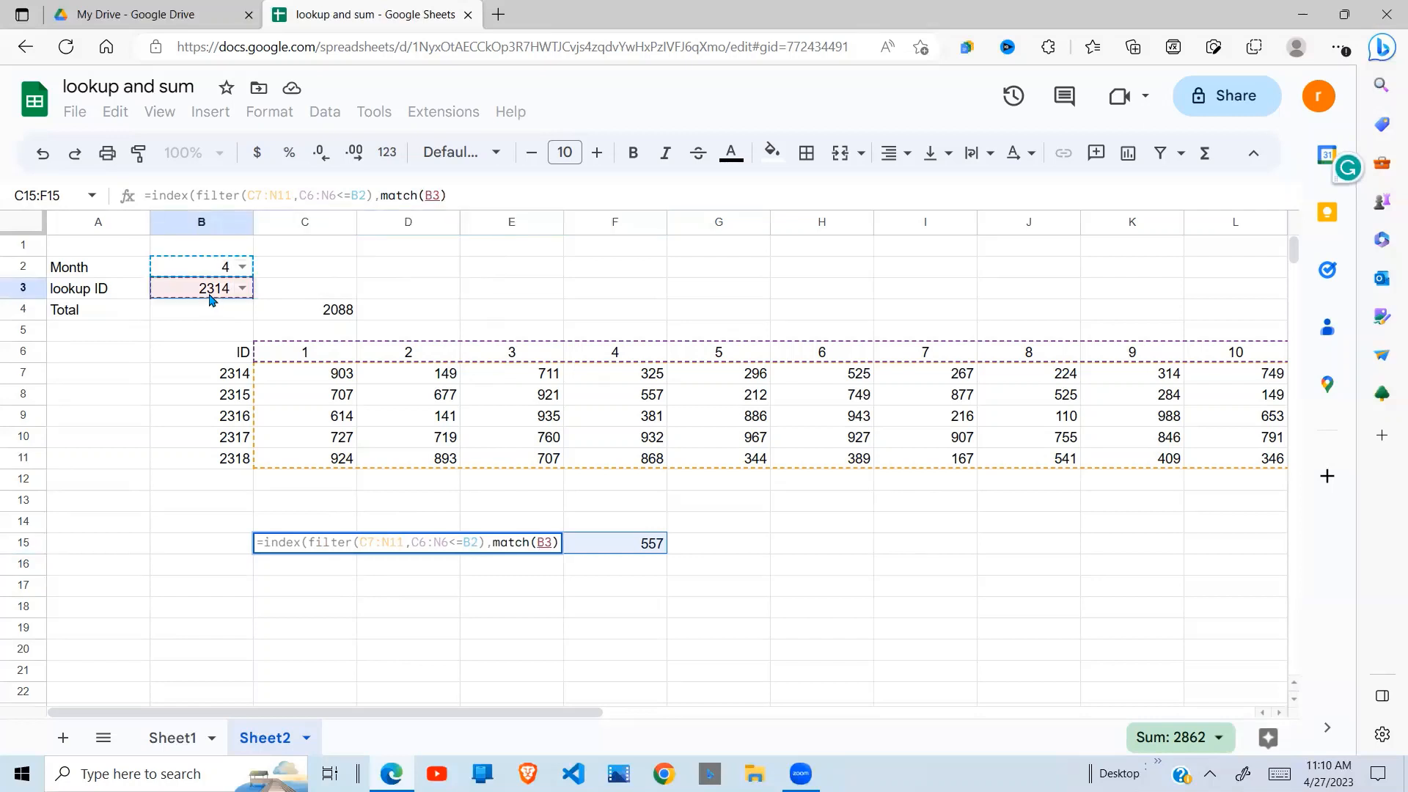
text(,)
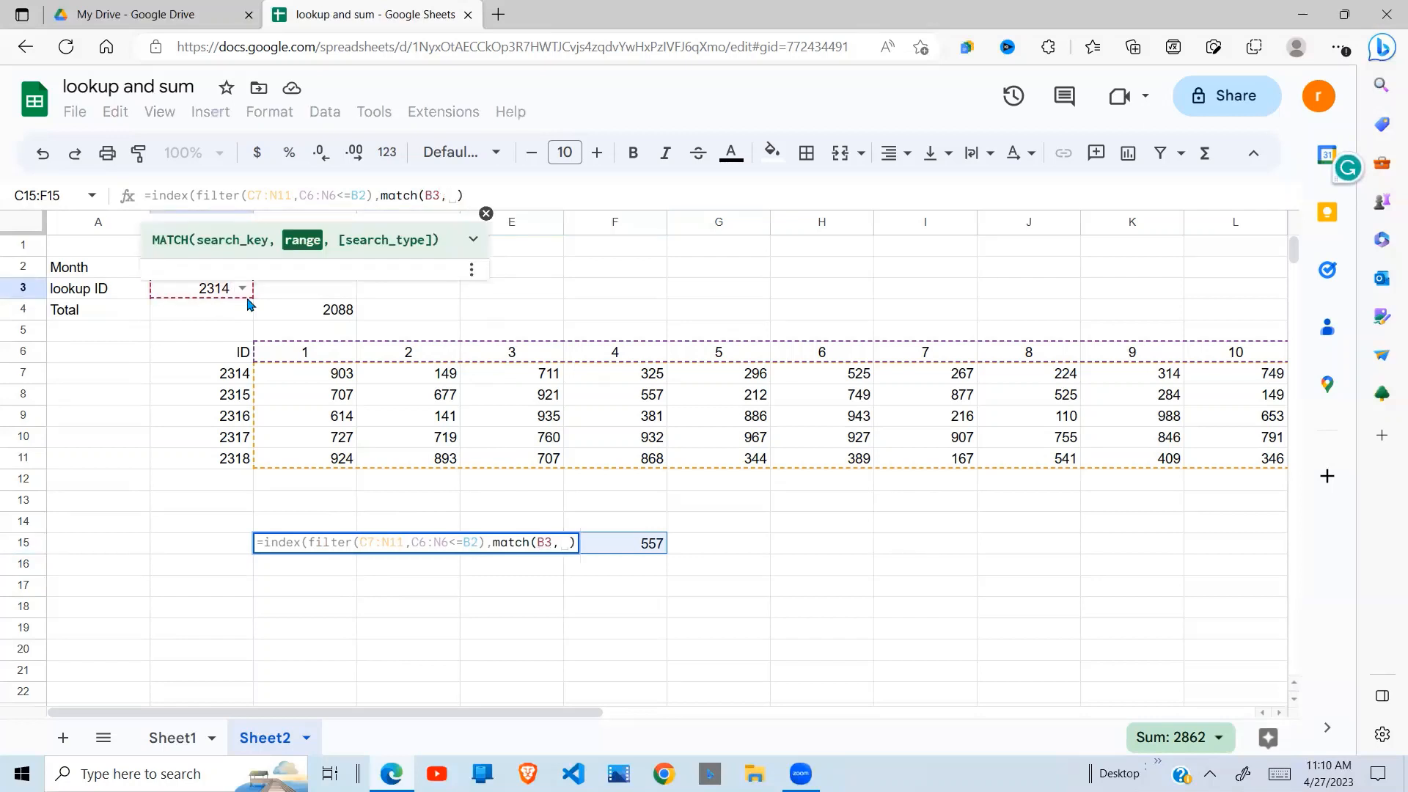
drag(246, 375, 246, 461)
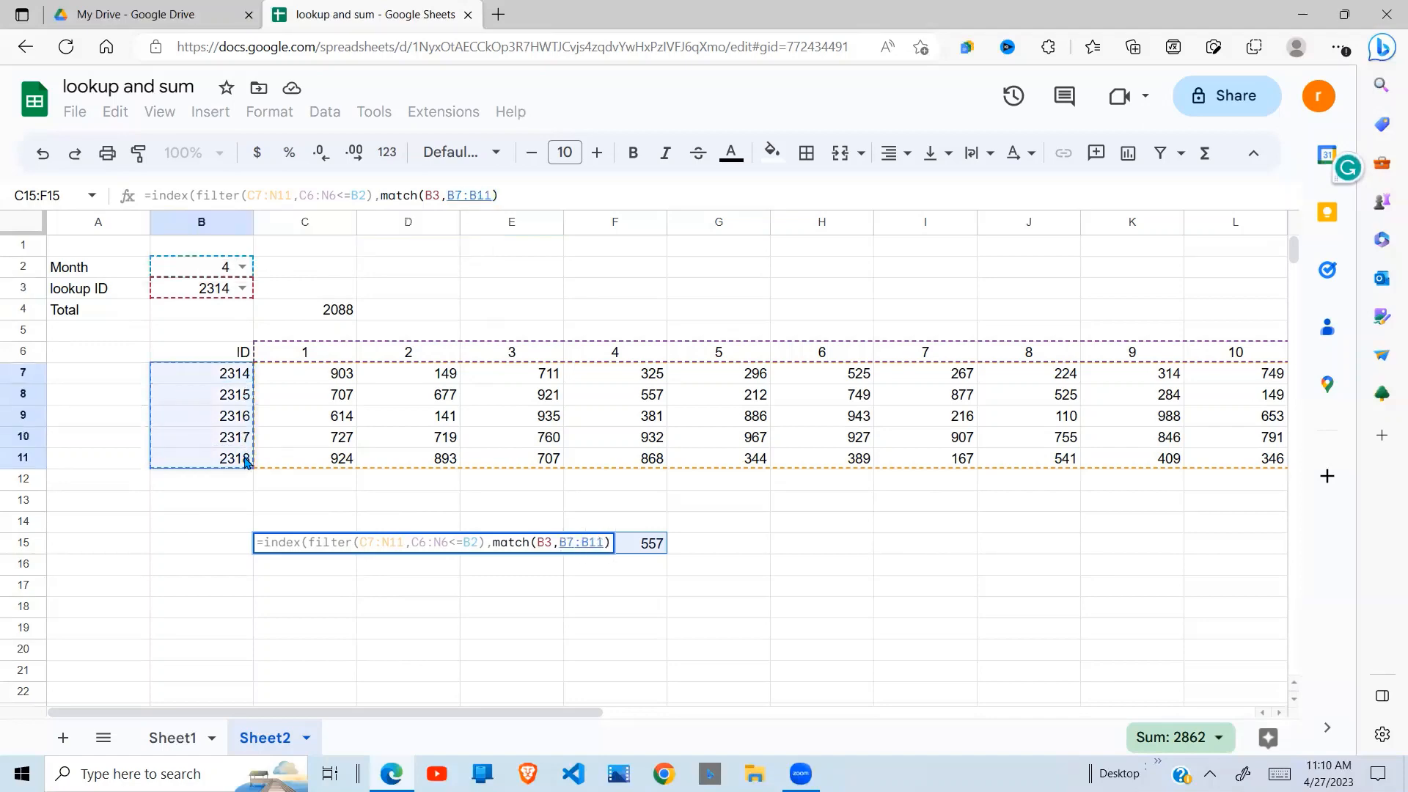
text(,)
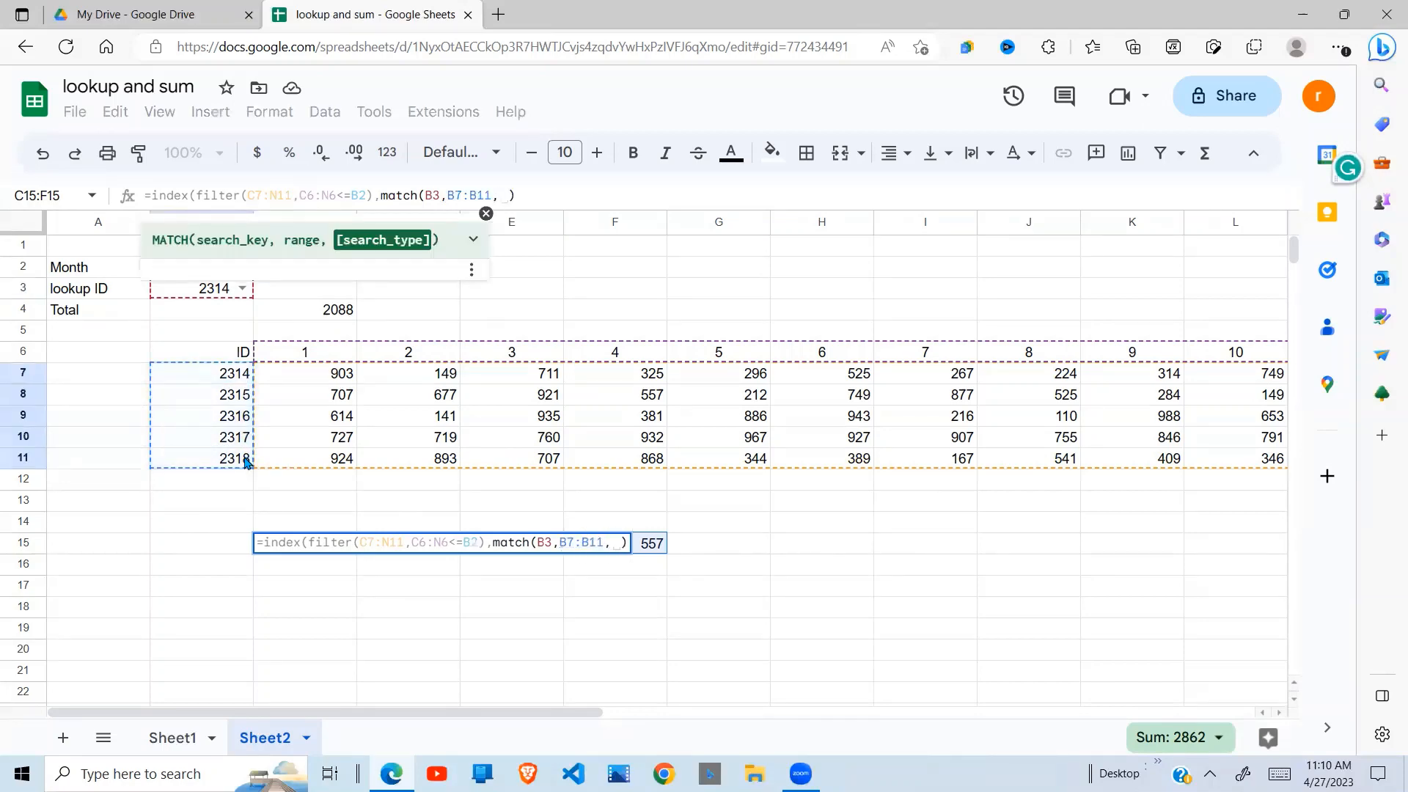
text(0)
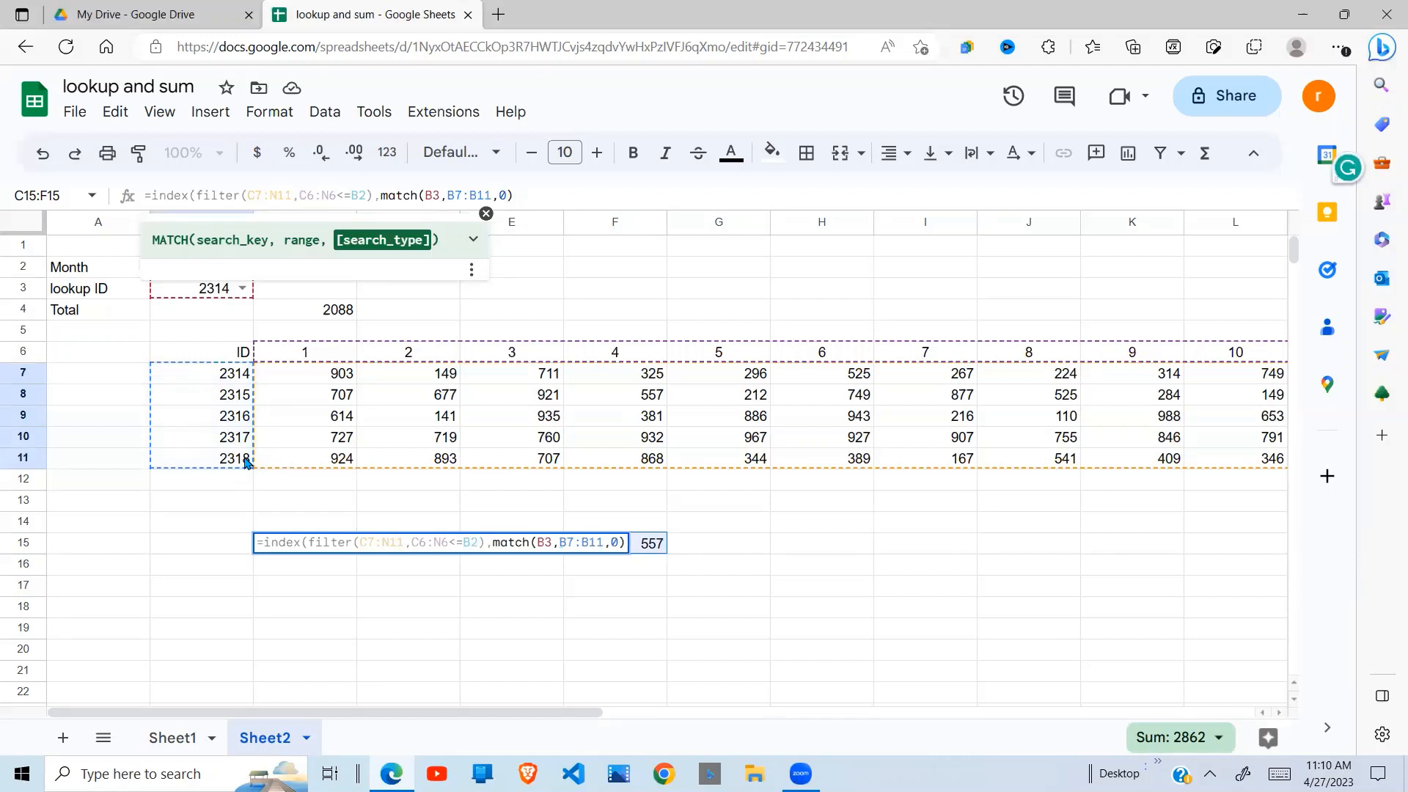
text())
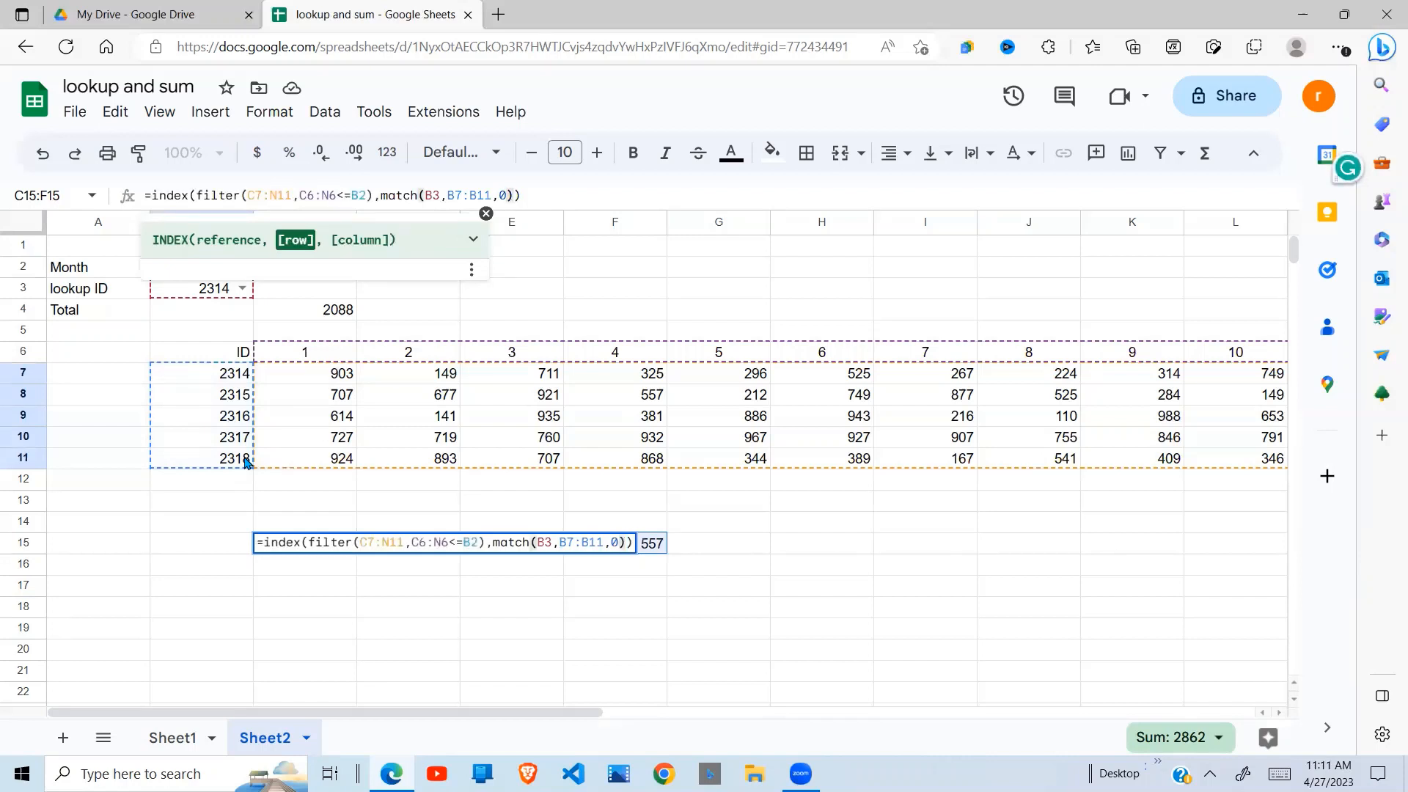
key(Return)
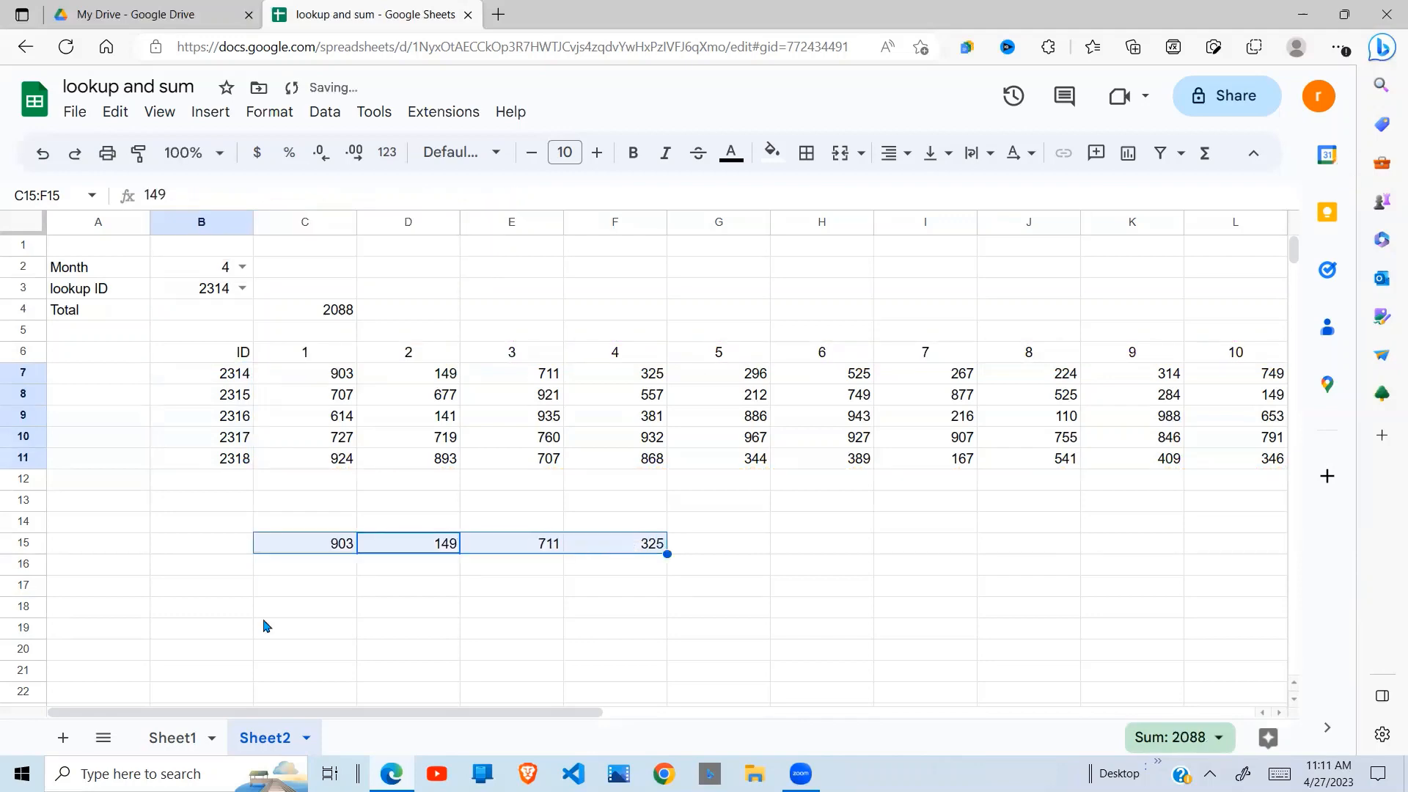
Step: Review C15's formula and the month and lookup ID cells, and compare C15:F15 with ID 2314's values in C7:F7
click(423, 596)
click(349, 547)
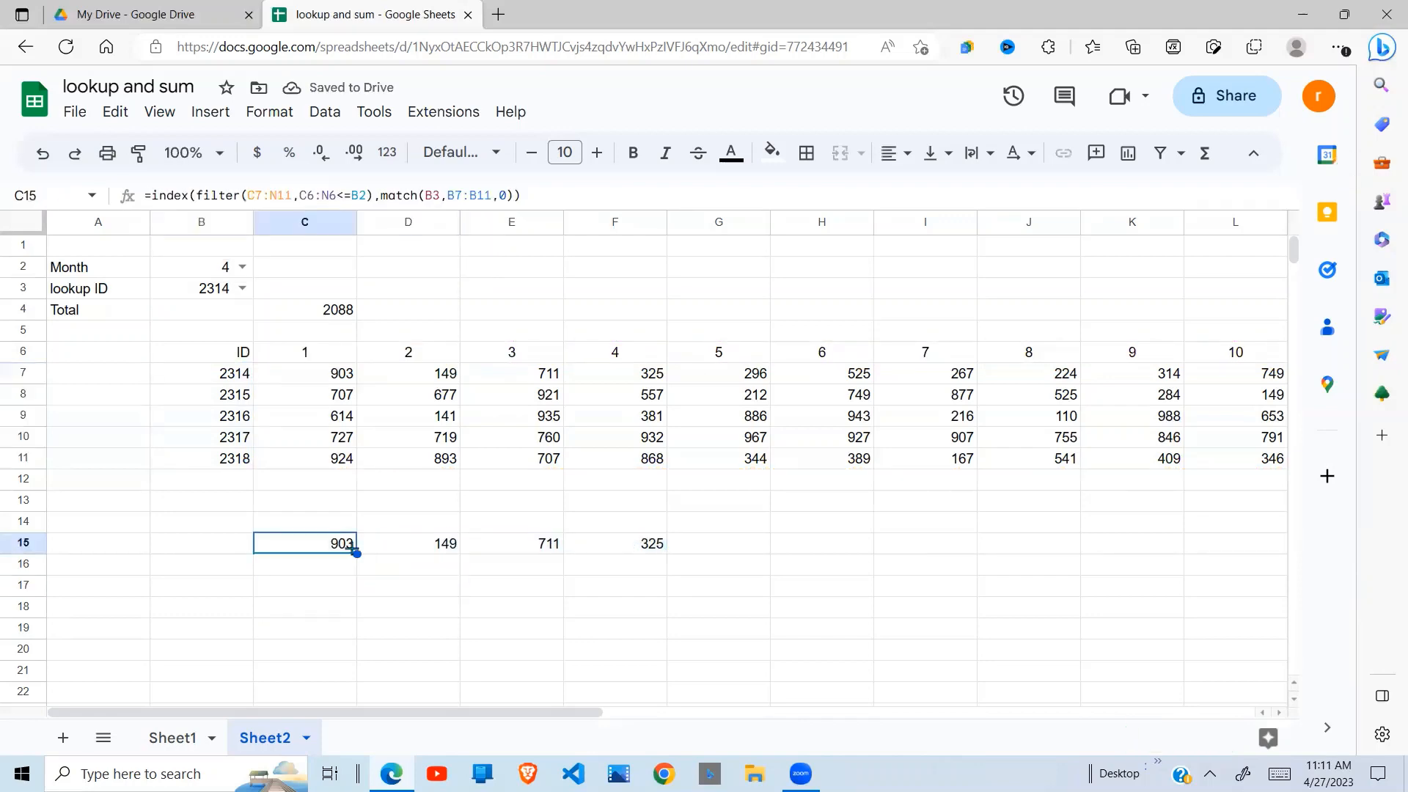
click(233, 272)
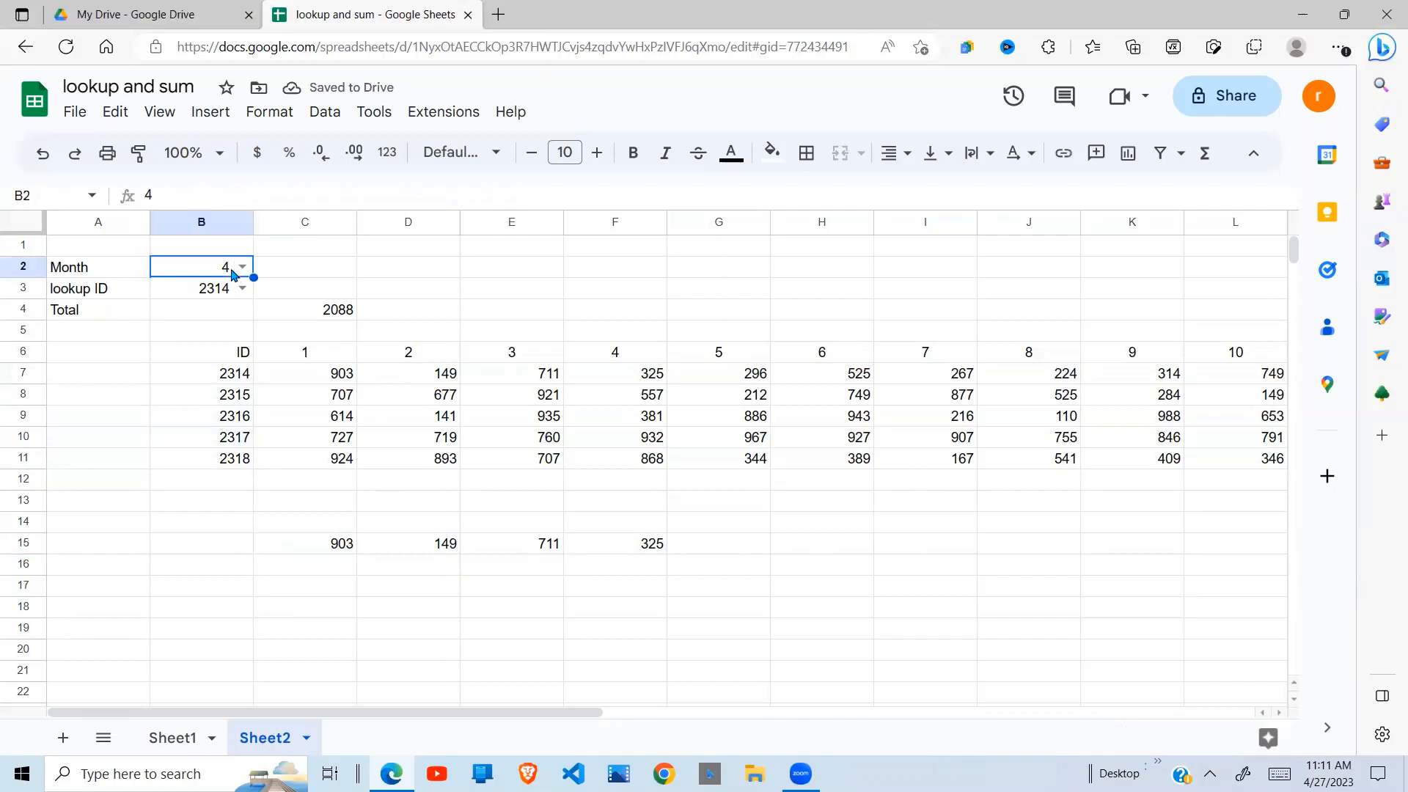
click(217, 292)
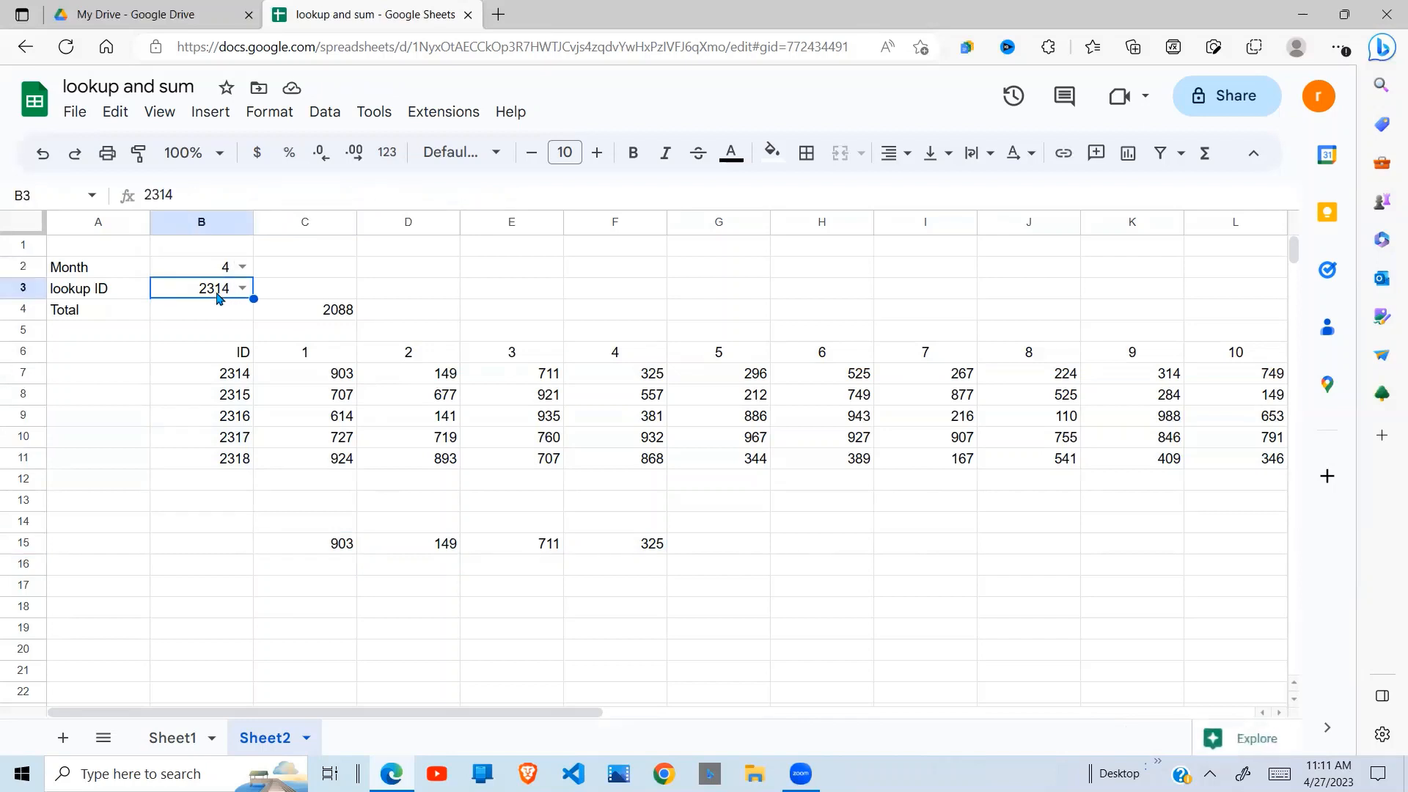
drag(318, 373, 616, 383)
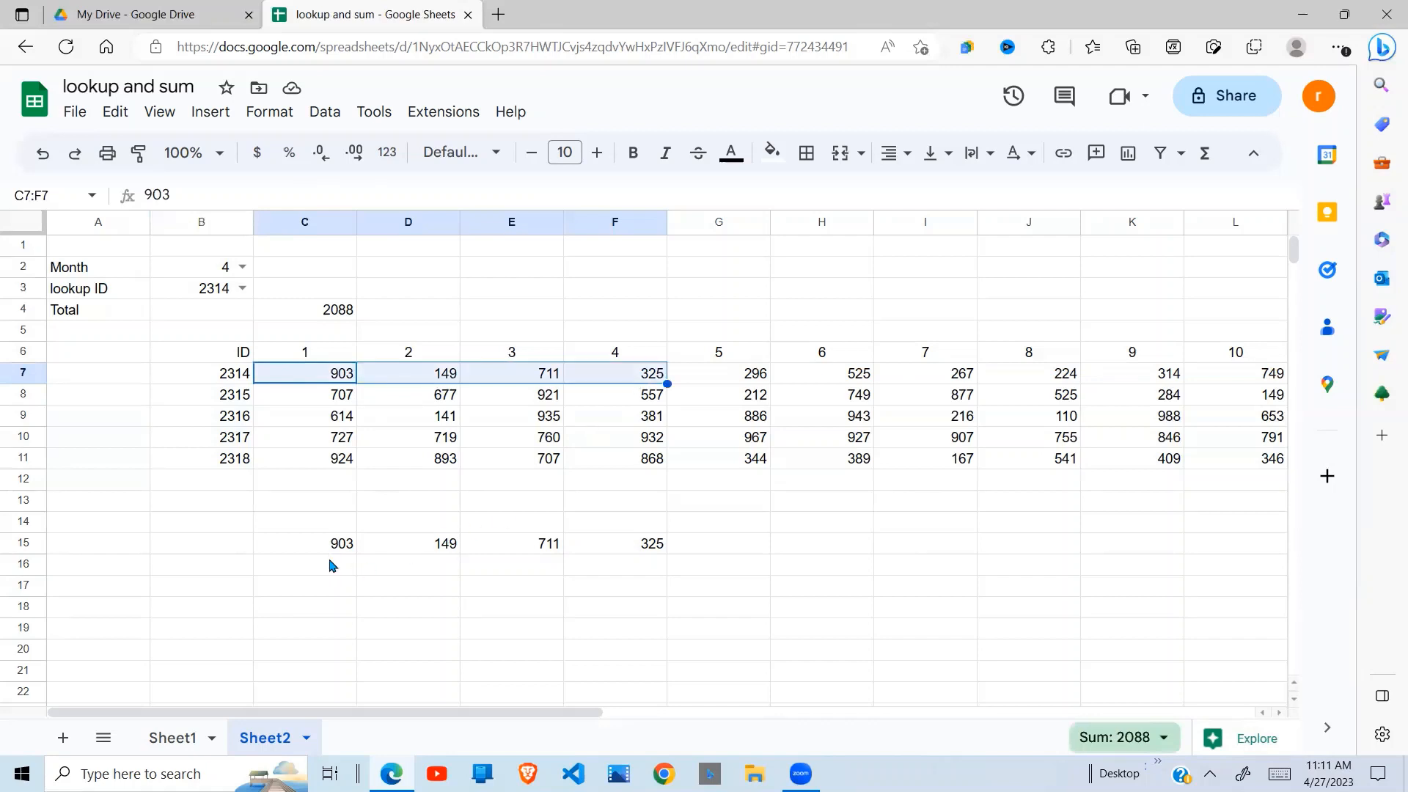
drag(353, 550, 660, 553)
Step: Set the lookup ID in B3 to 2316 and compare C15:F15 with that ID's values in C9:F9
click(234, 419)
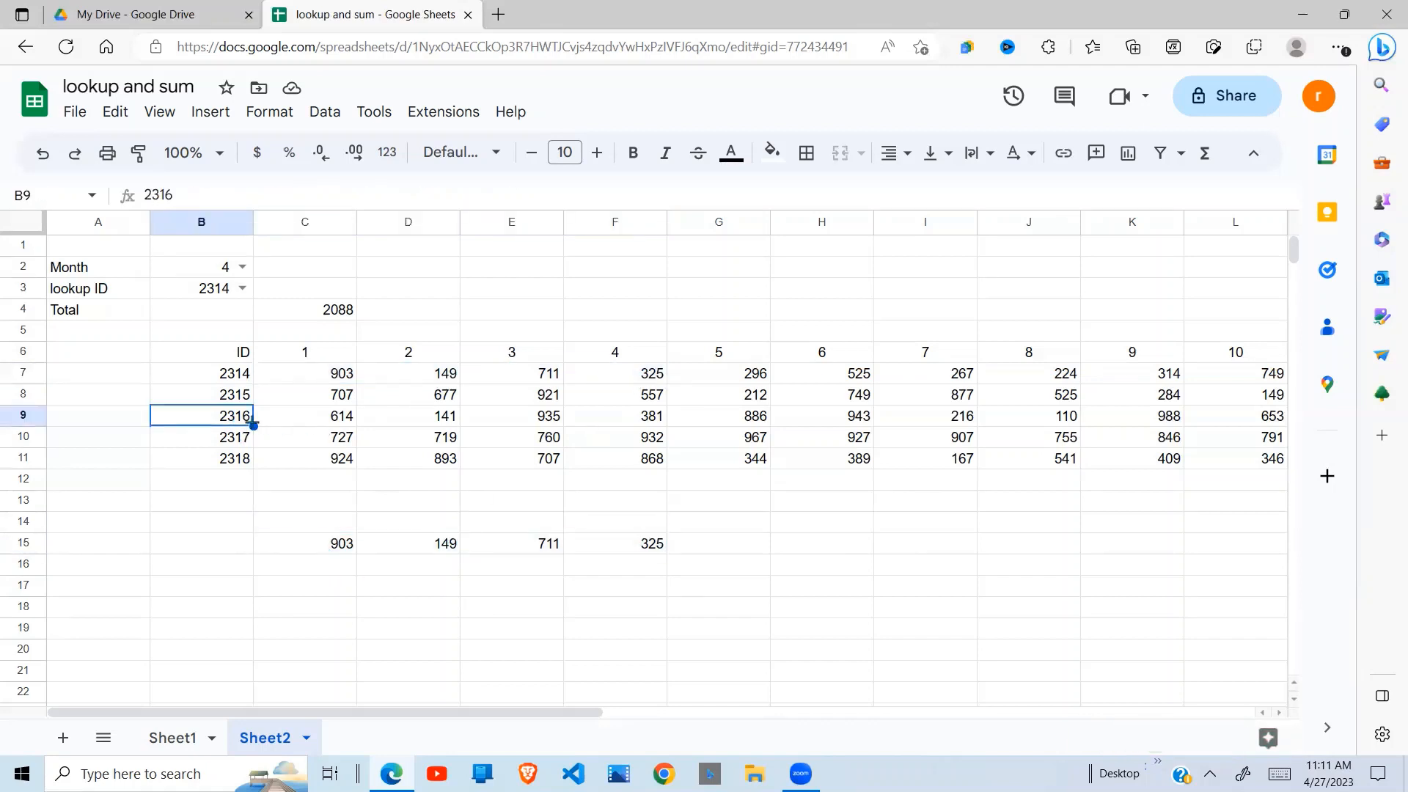
click(242, 288)
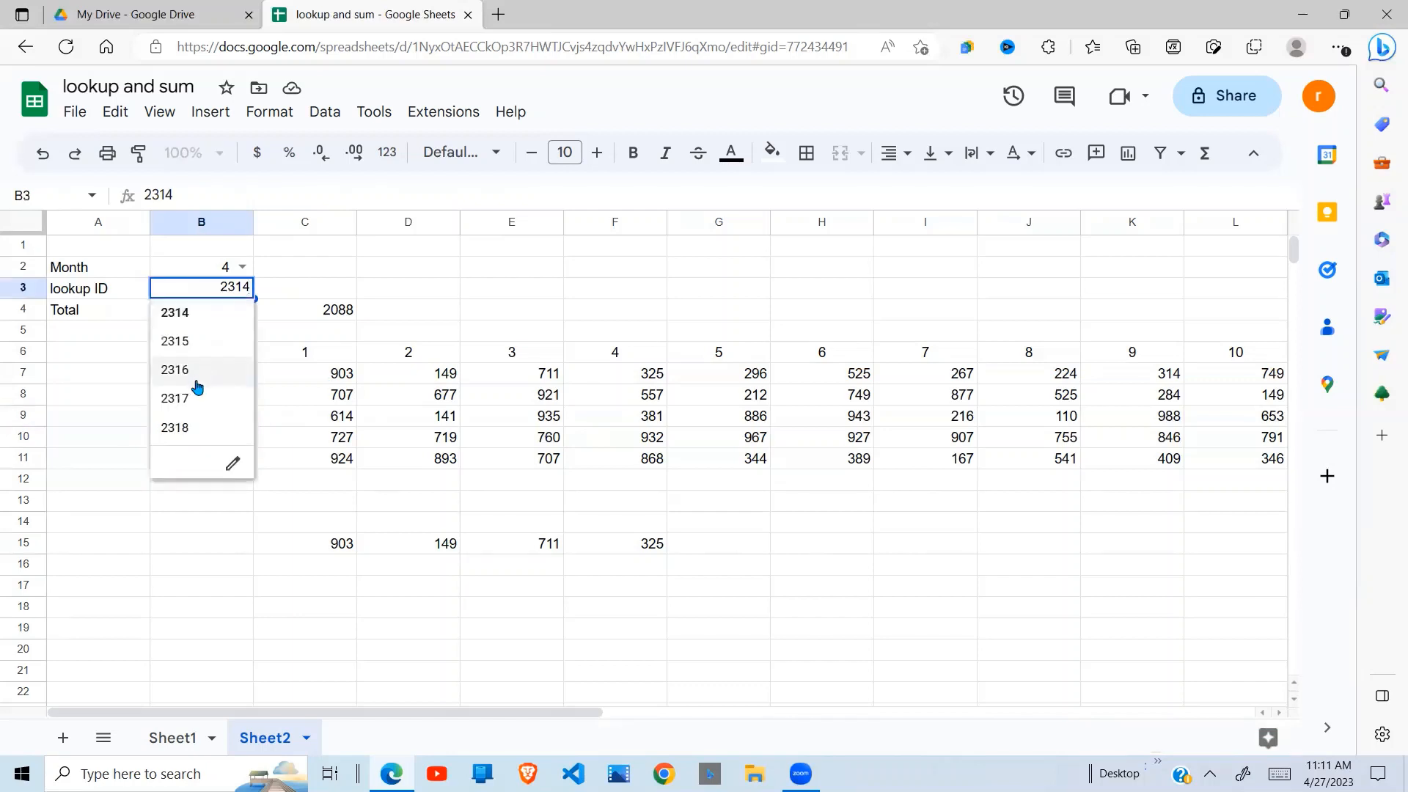
click(197, 380)
click(342, 400)
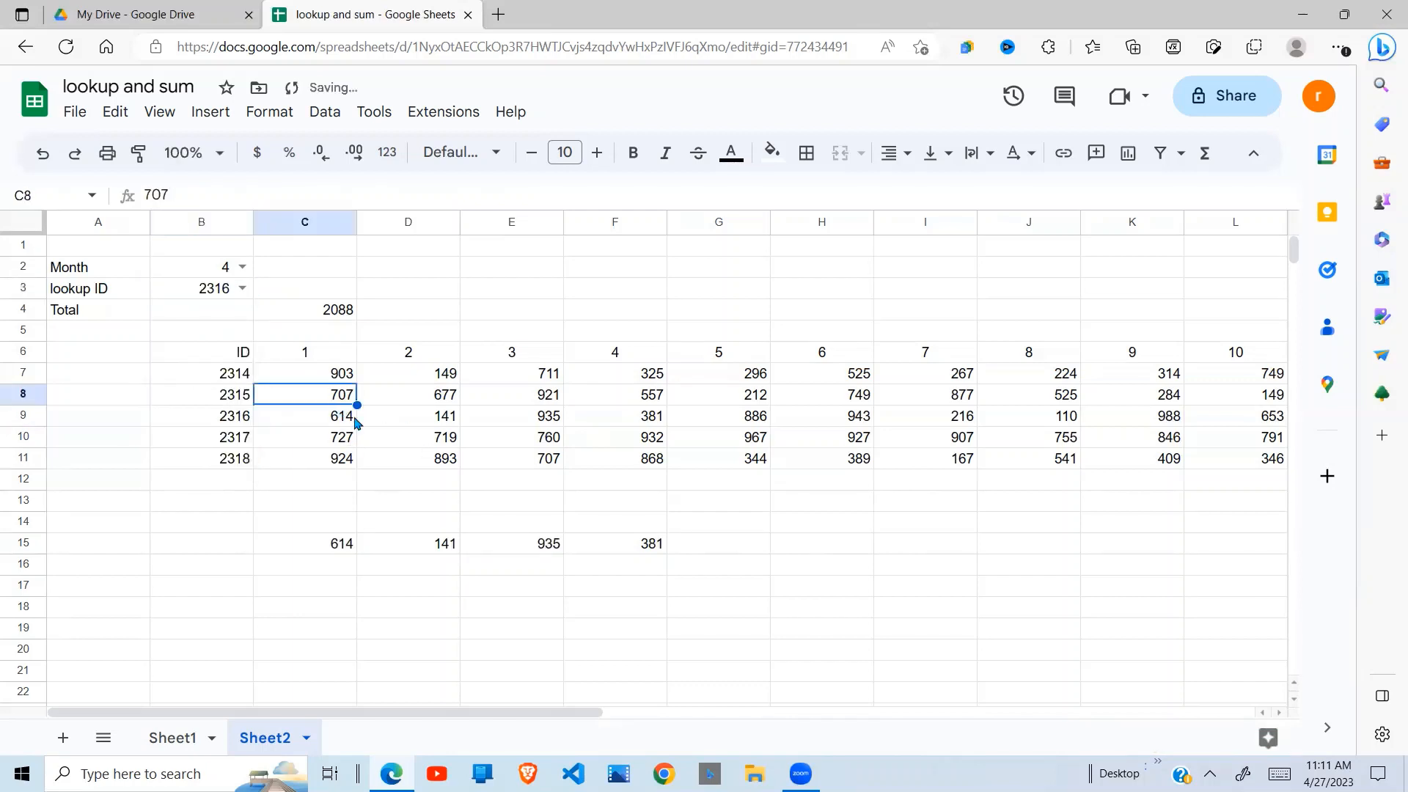
drag(341, 417, 613, 420)
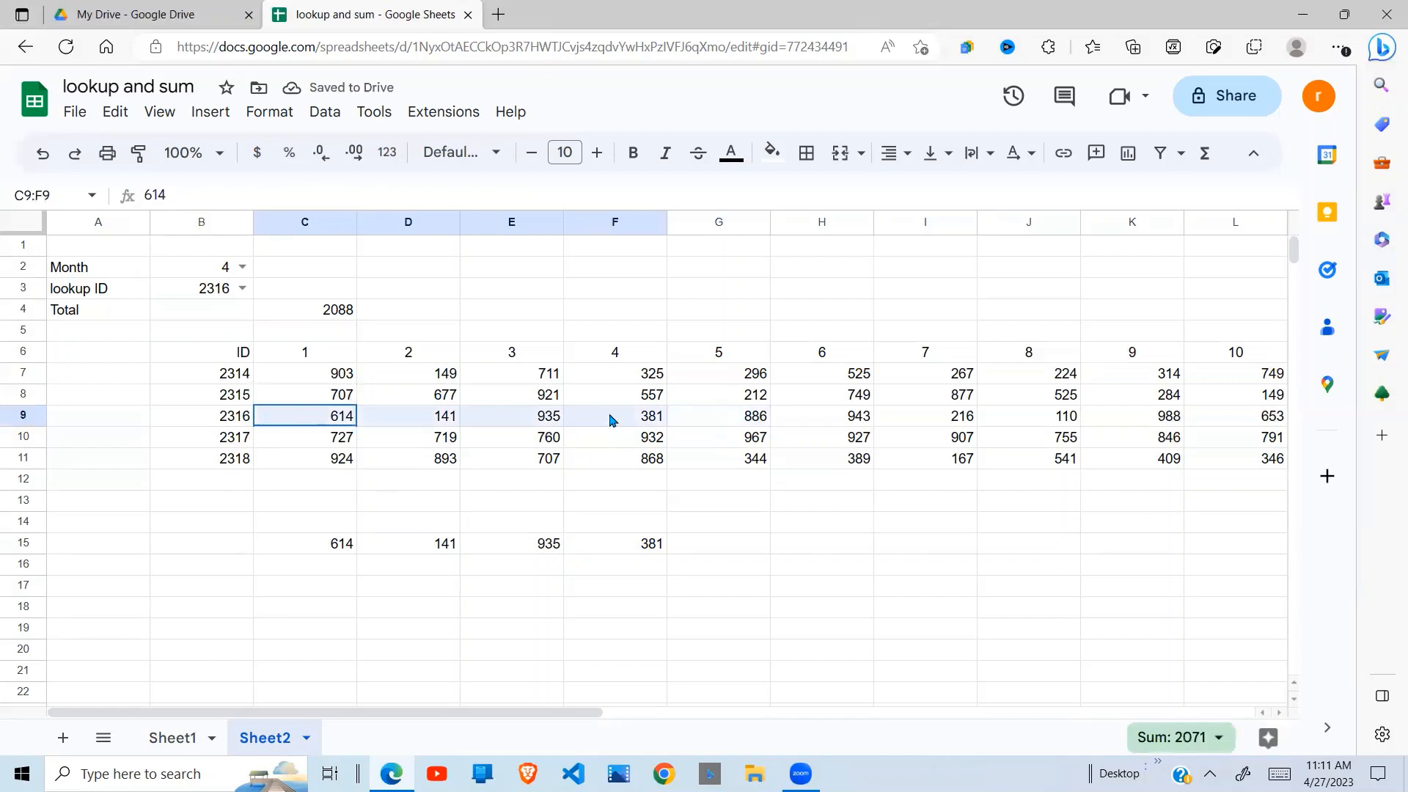
drag(349, 551, 637, 554)
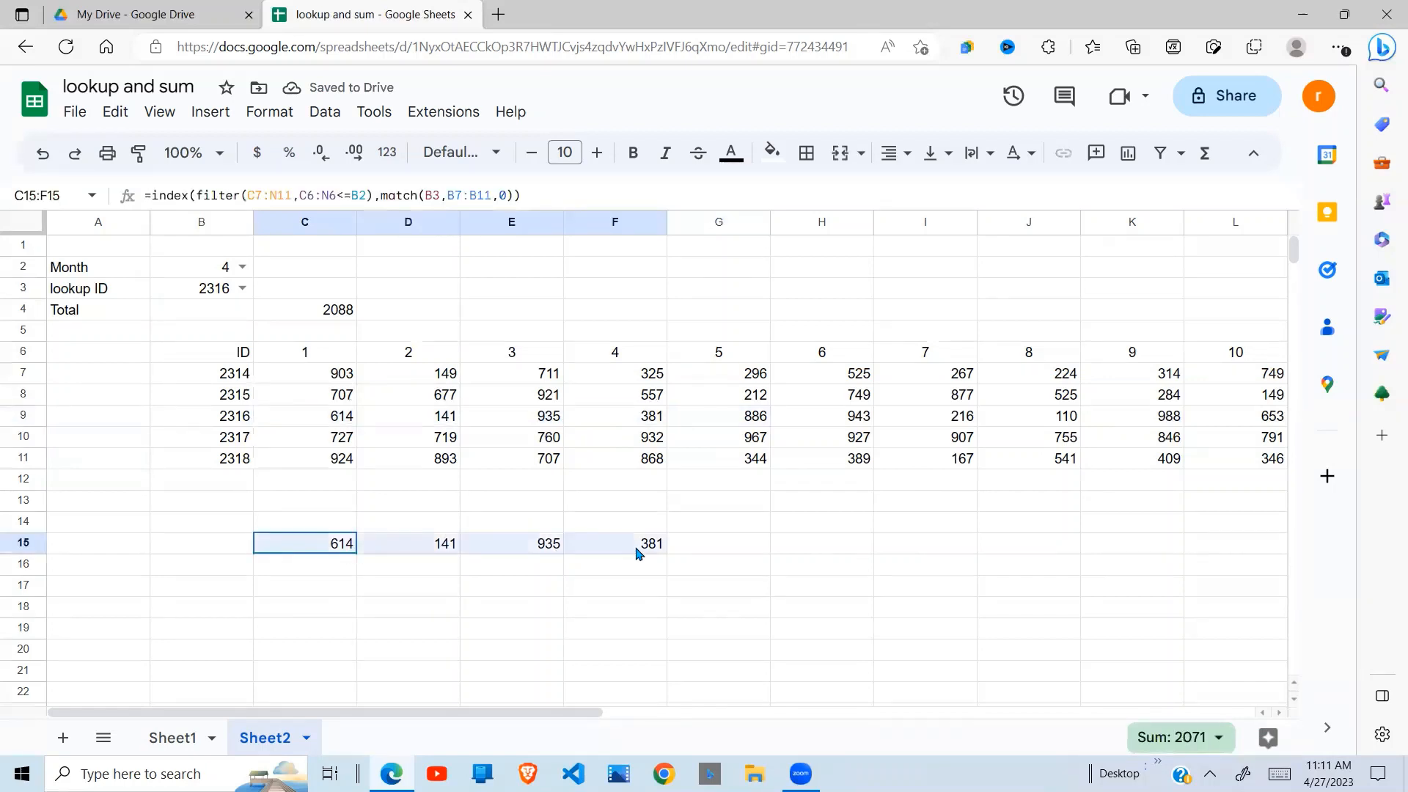
Step: Set the month in B2 to 7 and examine the expanded output row C15:I15
click(243, 267)
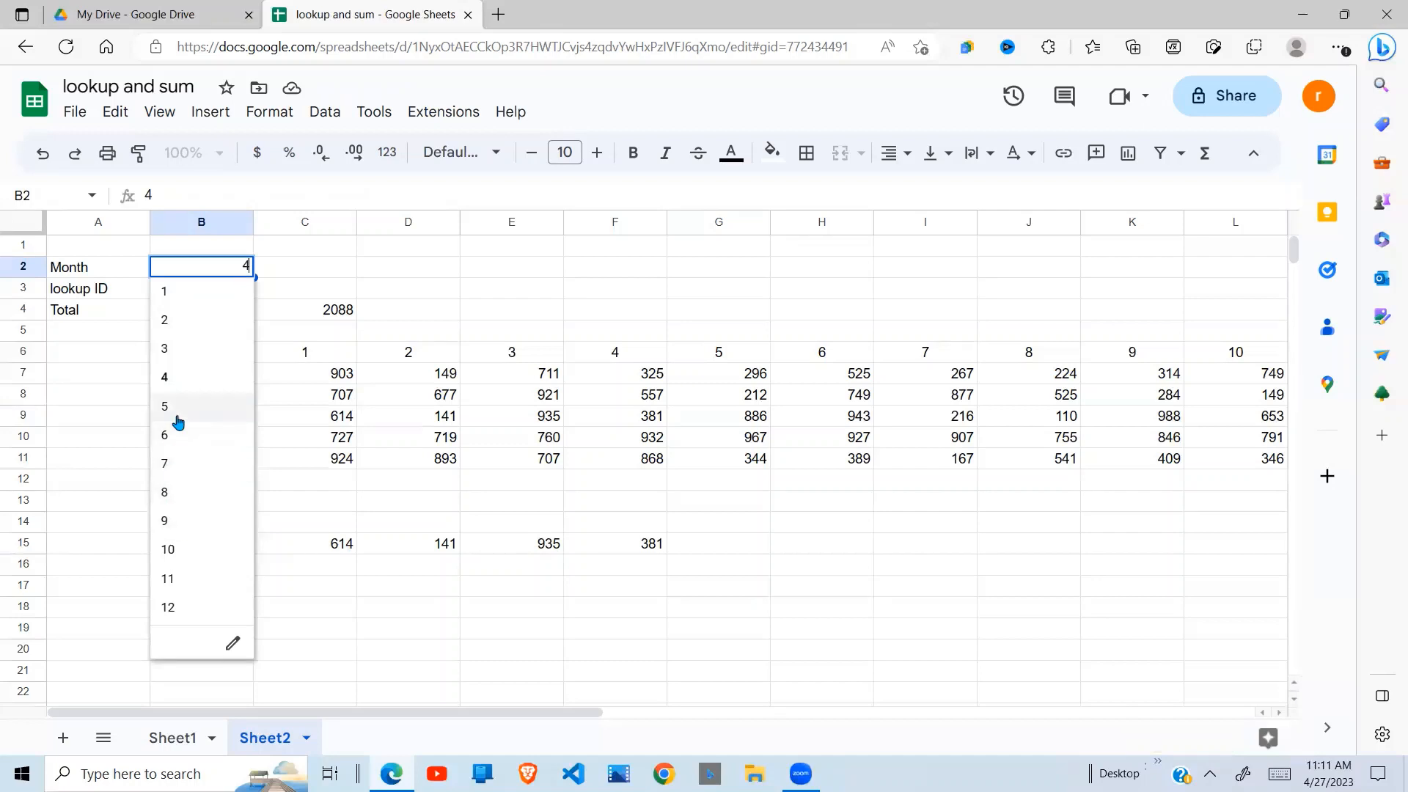
click(169, 468)
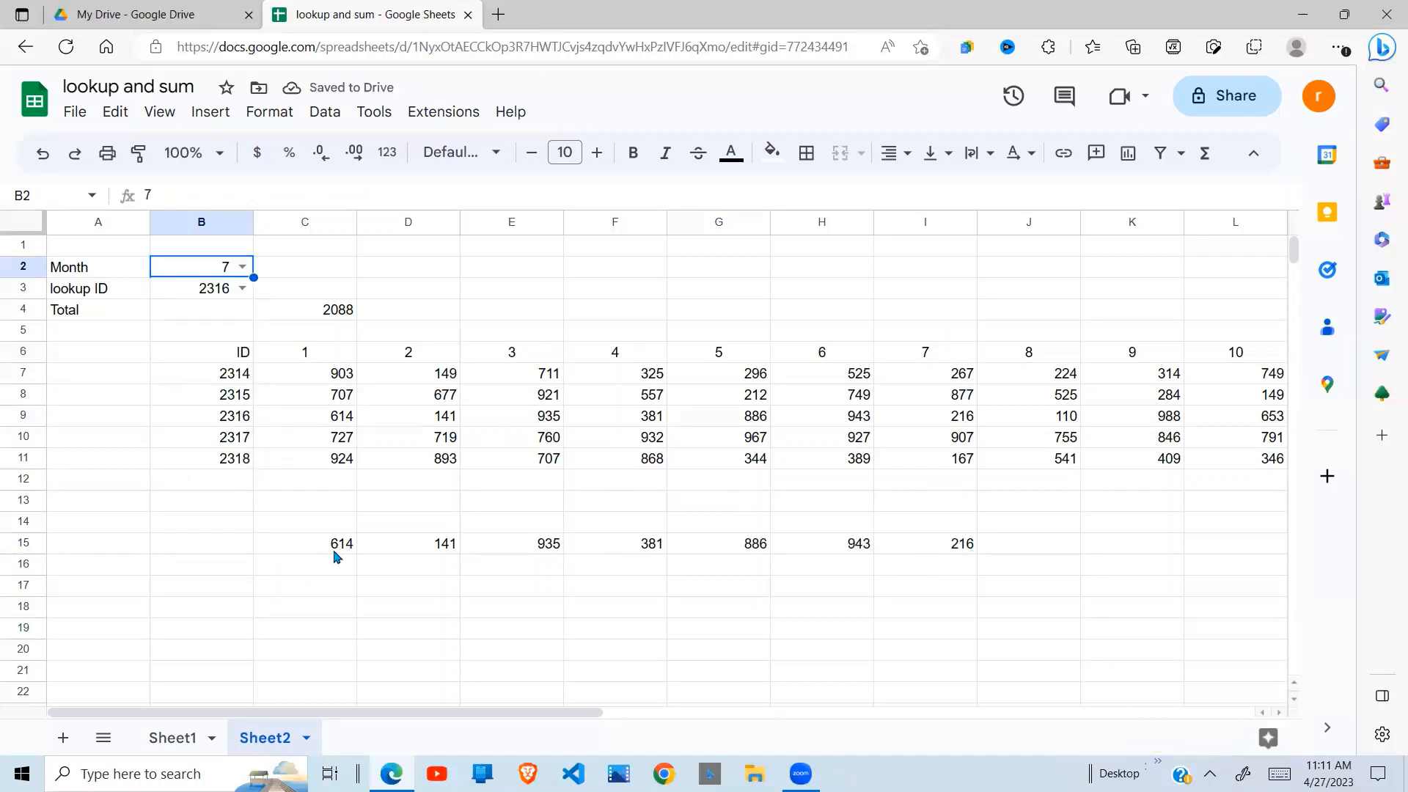
drag(333, 543, 946, 607)
drag(963, 537, 956, 550)
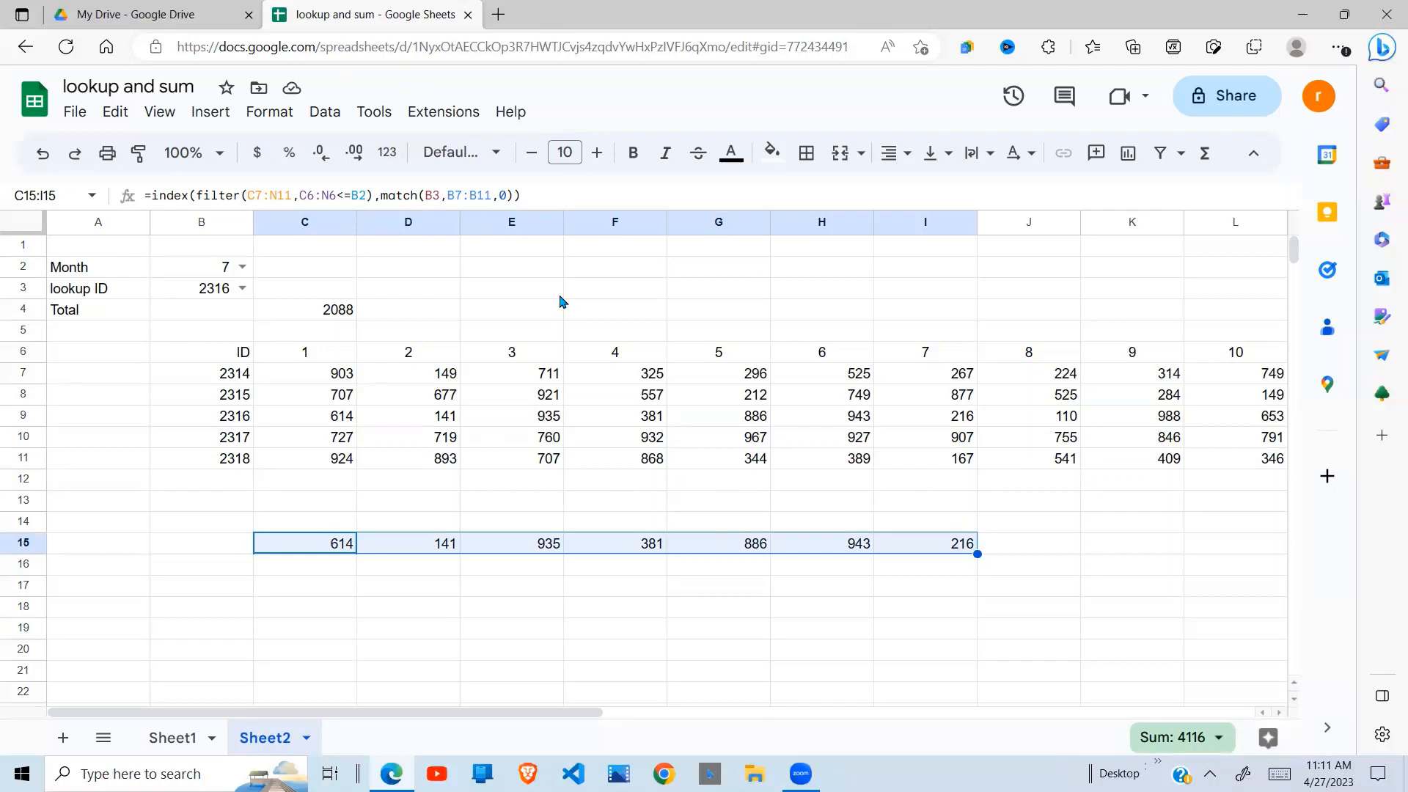
Step: Copy C15's INDEX formula into the Total cell B4 as =index(filter(C7:N11,C6:N6<=B2),match(B3,B7:B11,0))
click(533, 196)
drag(517, 196, 154, 200)
key(ctrl+c)
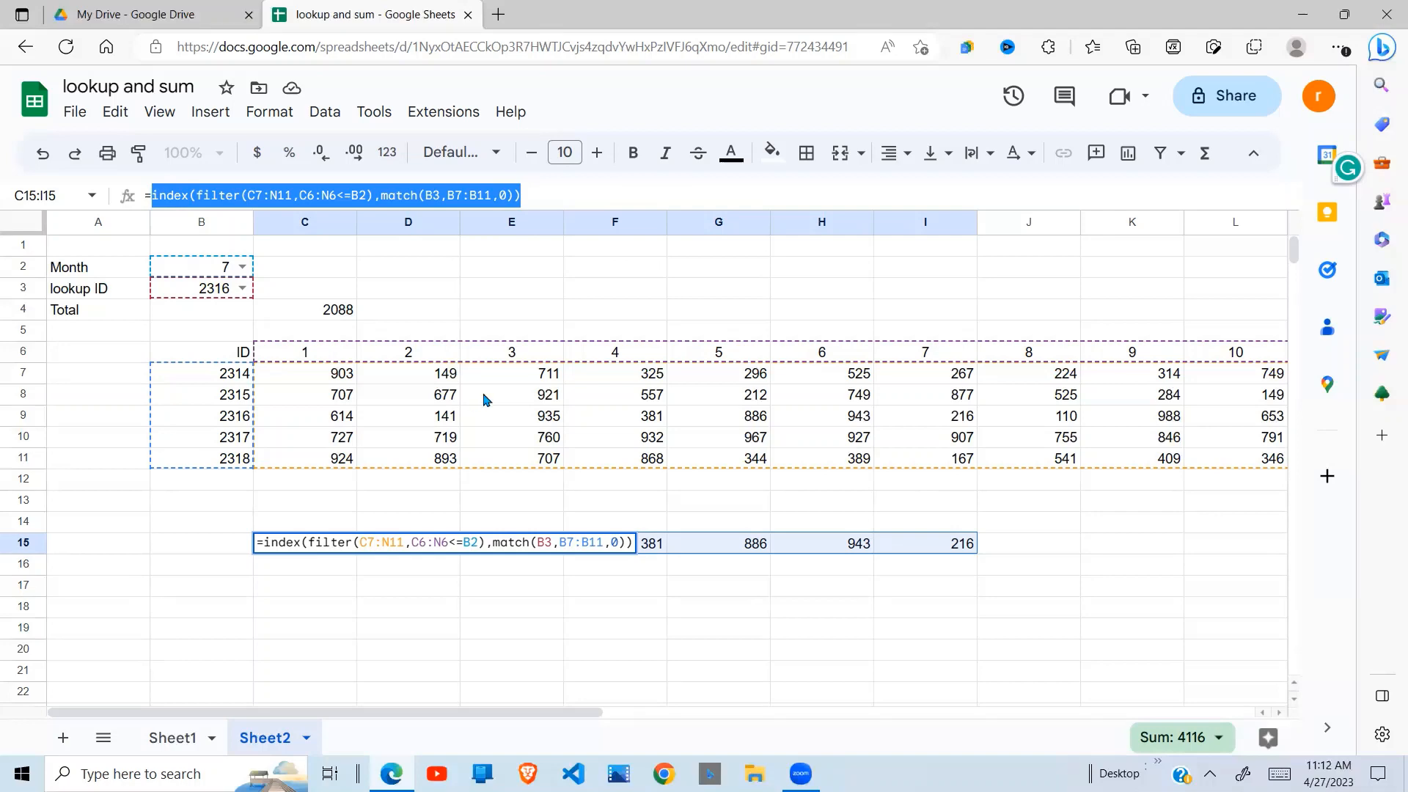
click(348, 488)
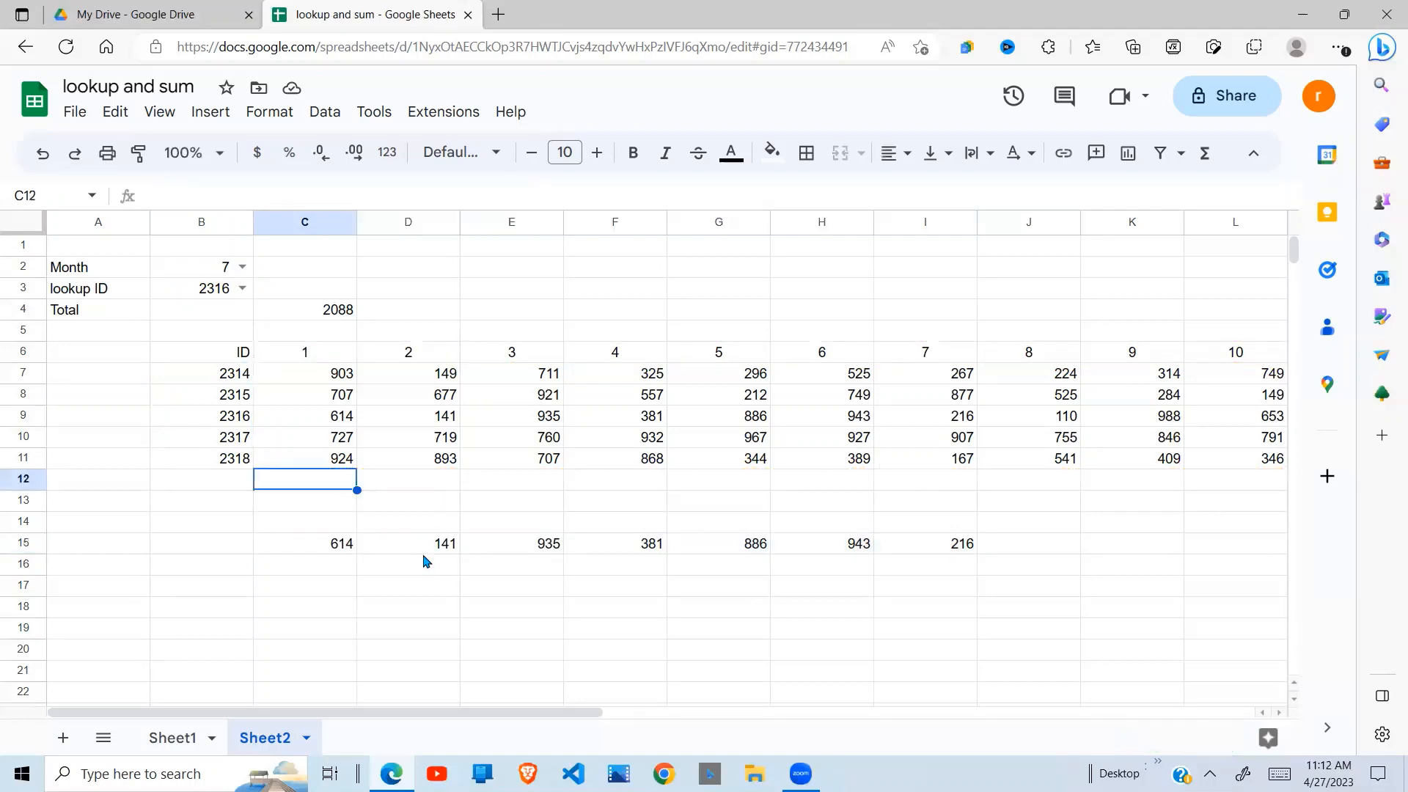
click(232, 306)
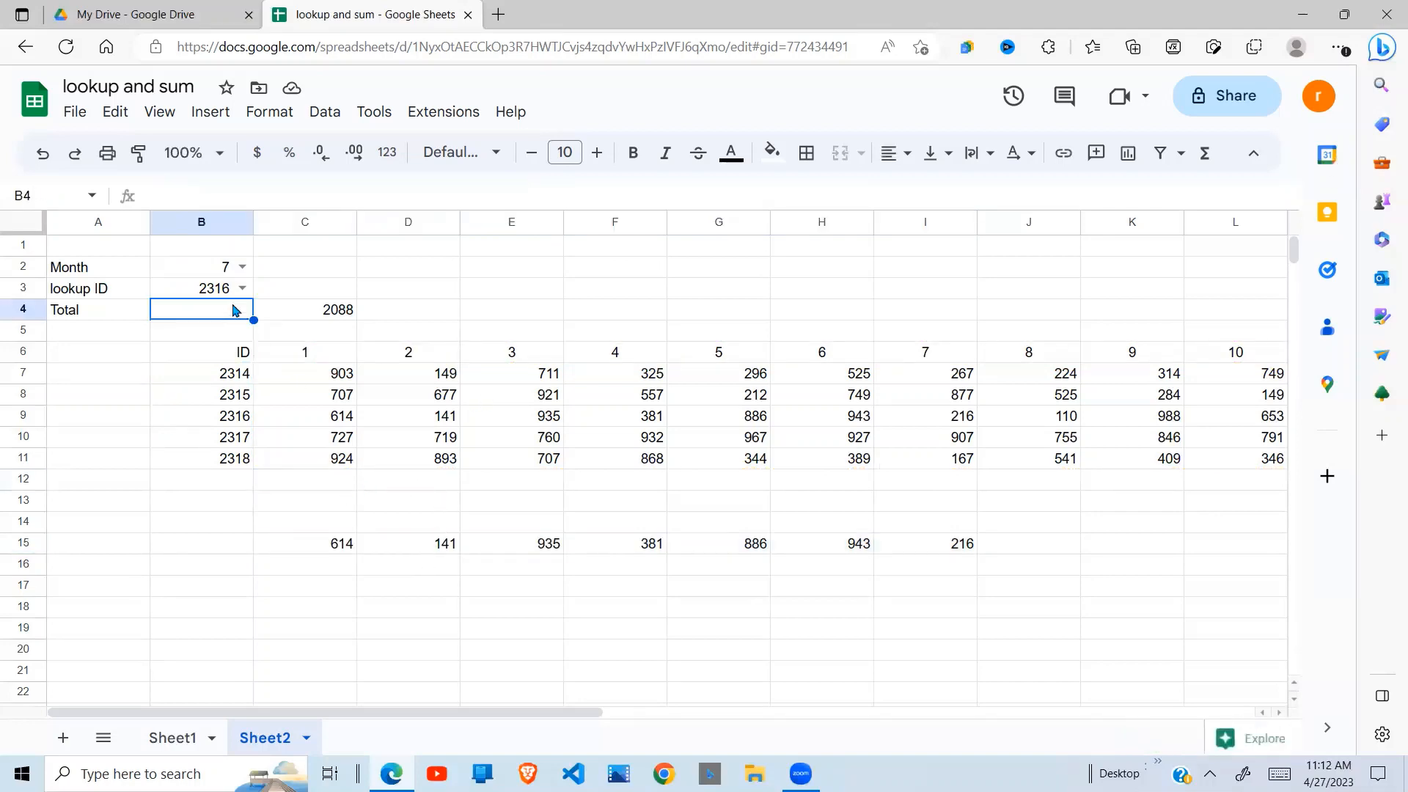
text(=)
key(ctrl+v)
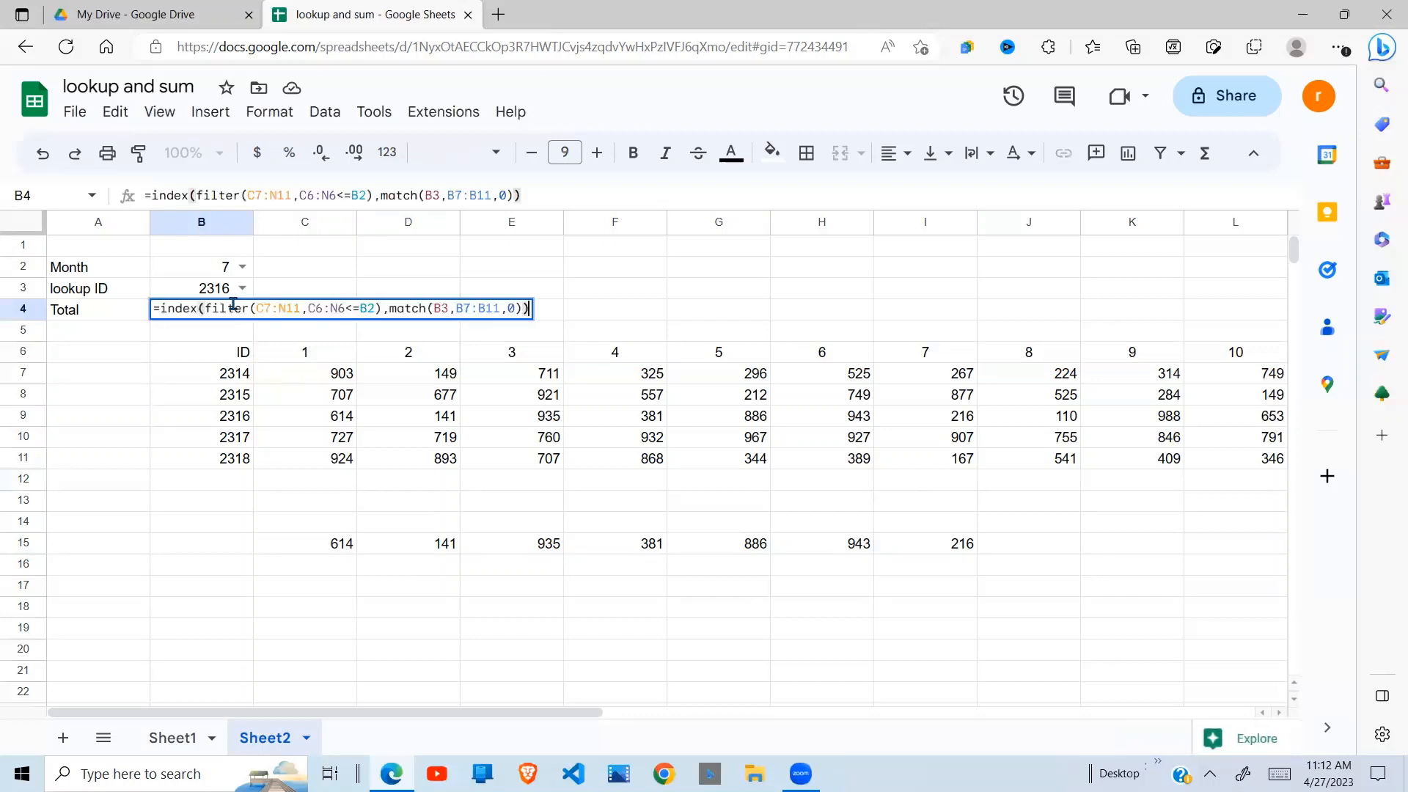
key(Return)
Step: Wrap the Total formula in B4 in SUM, giving =sum(index(filter(C7:N11,C6:N6<=B2),match(B3,B7:B11,0)))
click(234, 308)
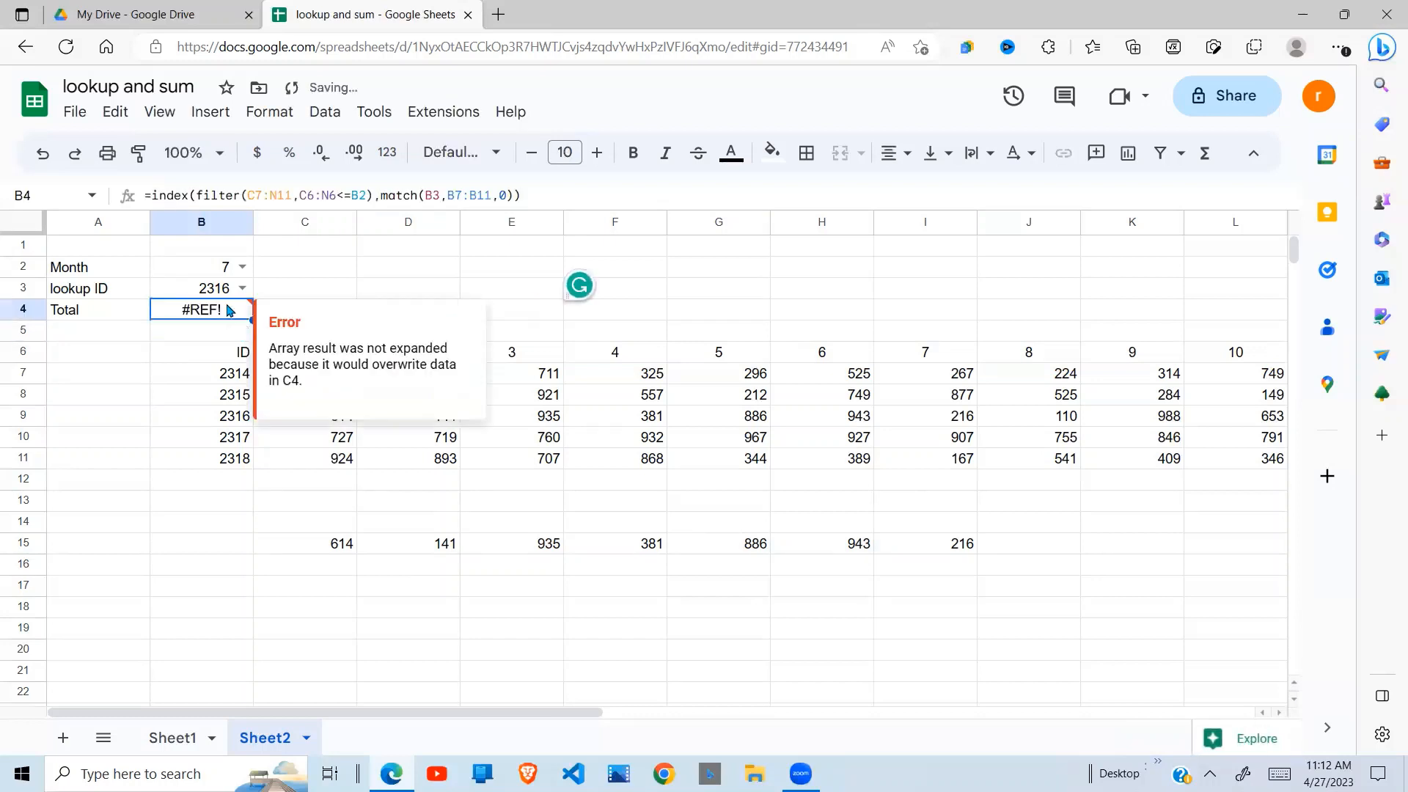
click(152, 197)
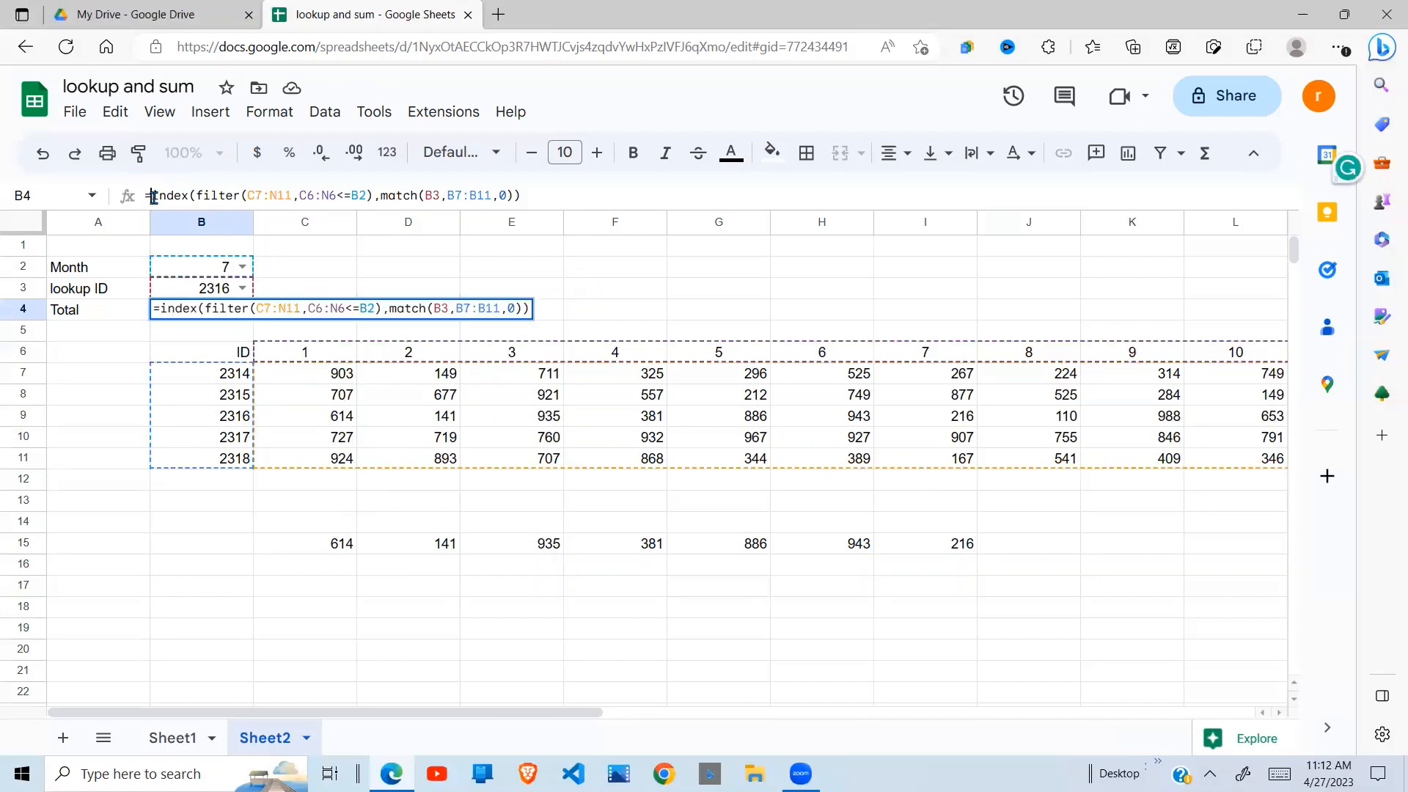
text(sum()
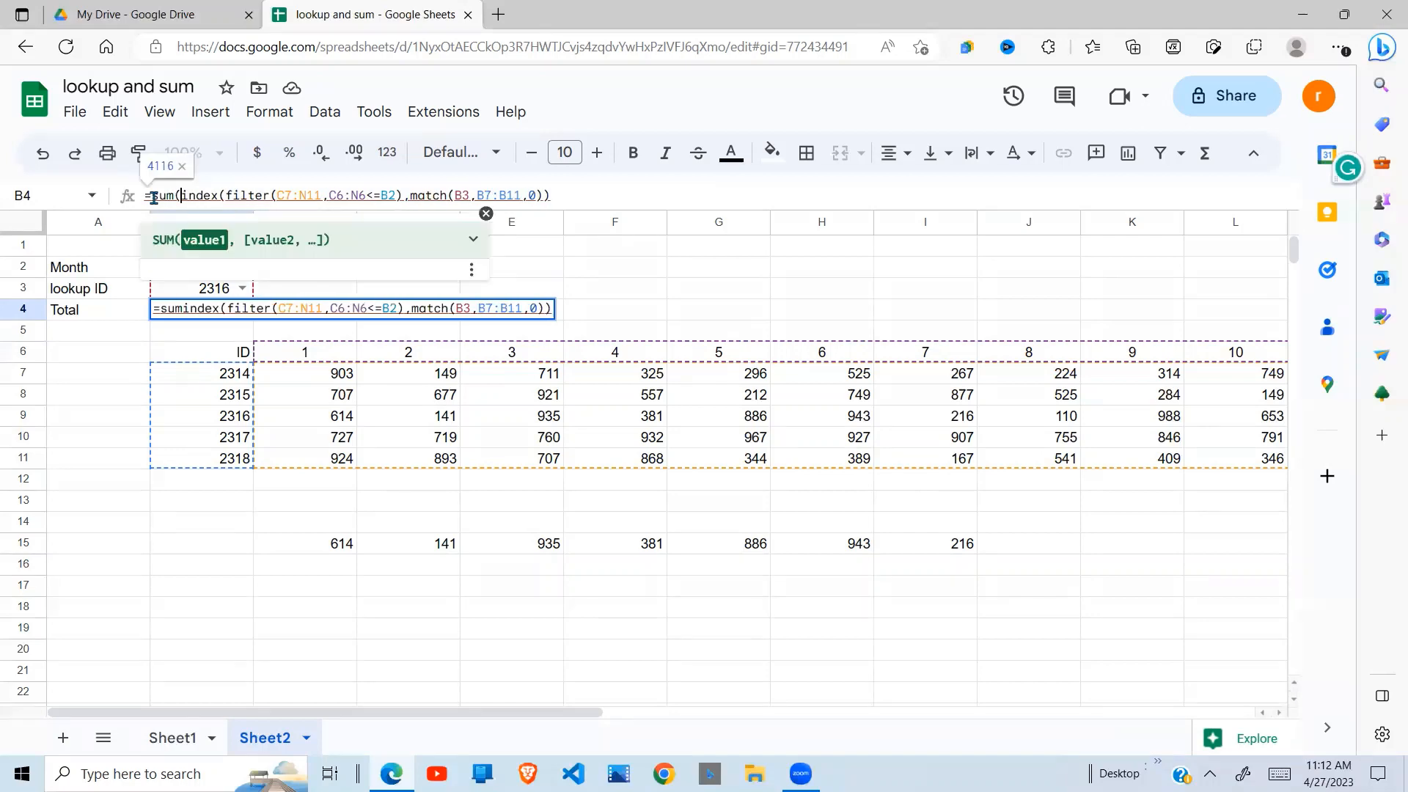
click(552, 195)
text())
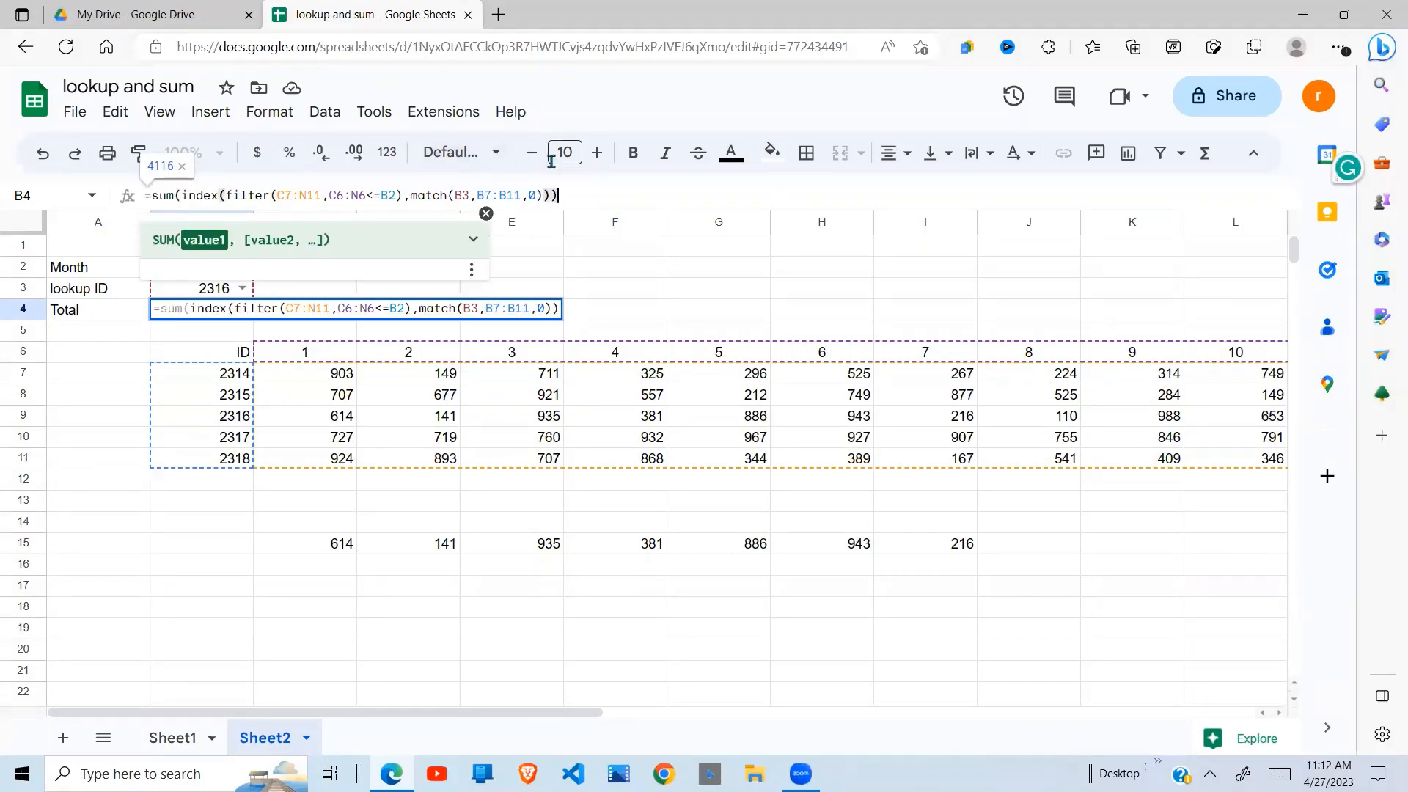
key(Return)
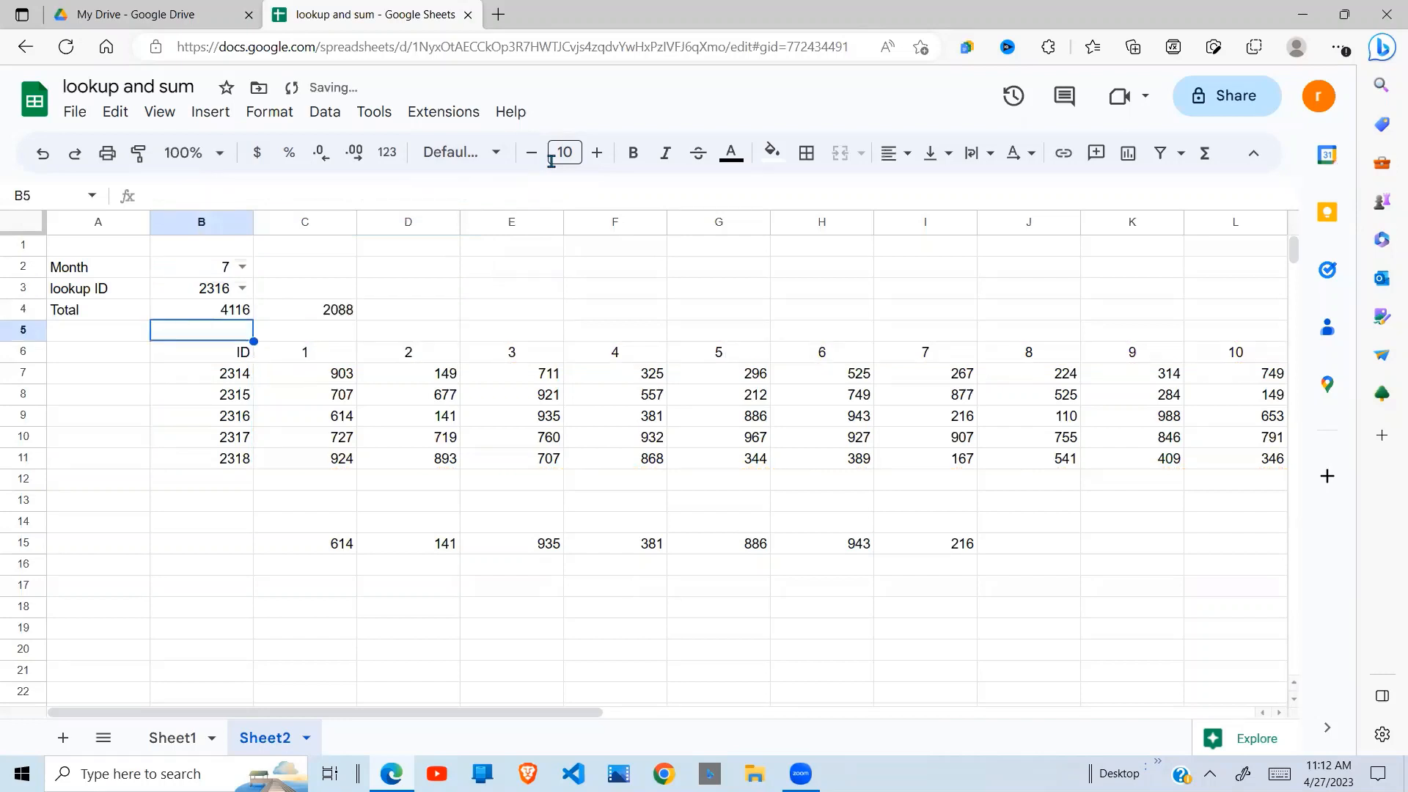
click(325, 330)
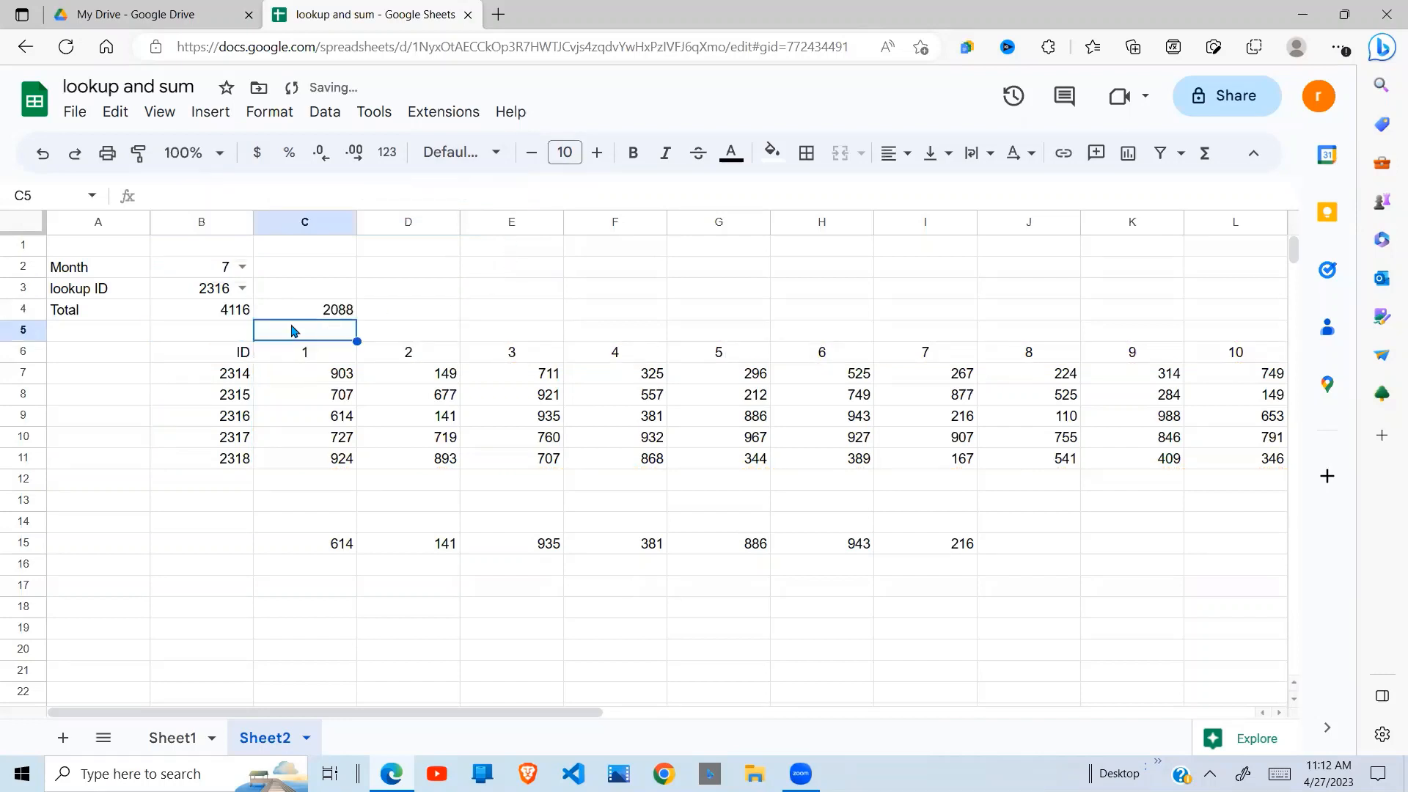
Step: Compare the Total in B4 for month 7 and ID 2316 with the sum of C9:I9
click(230, 271)
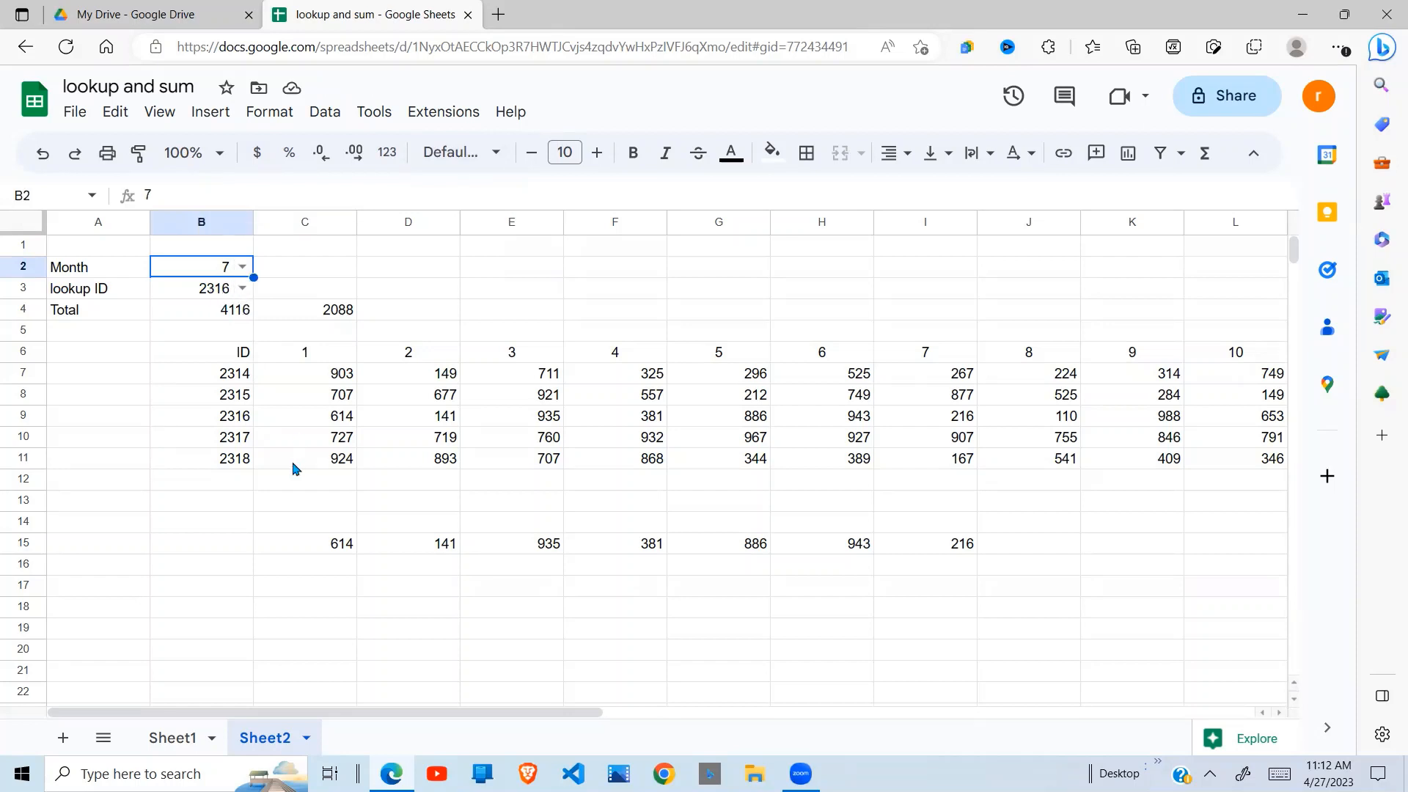
click(249, 418)
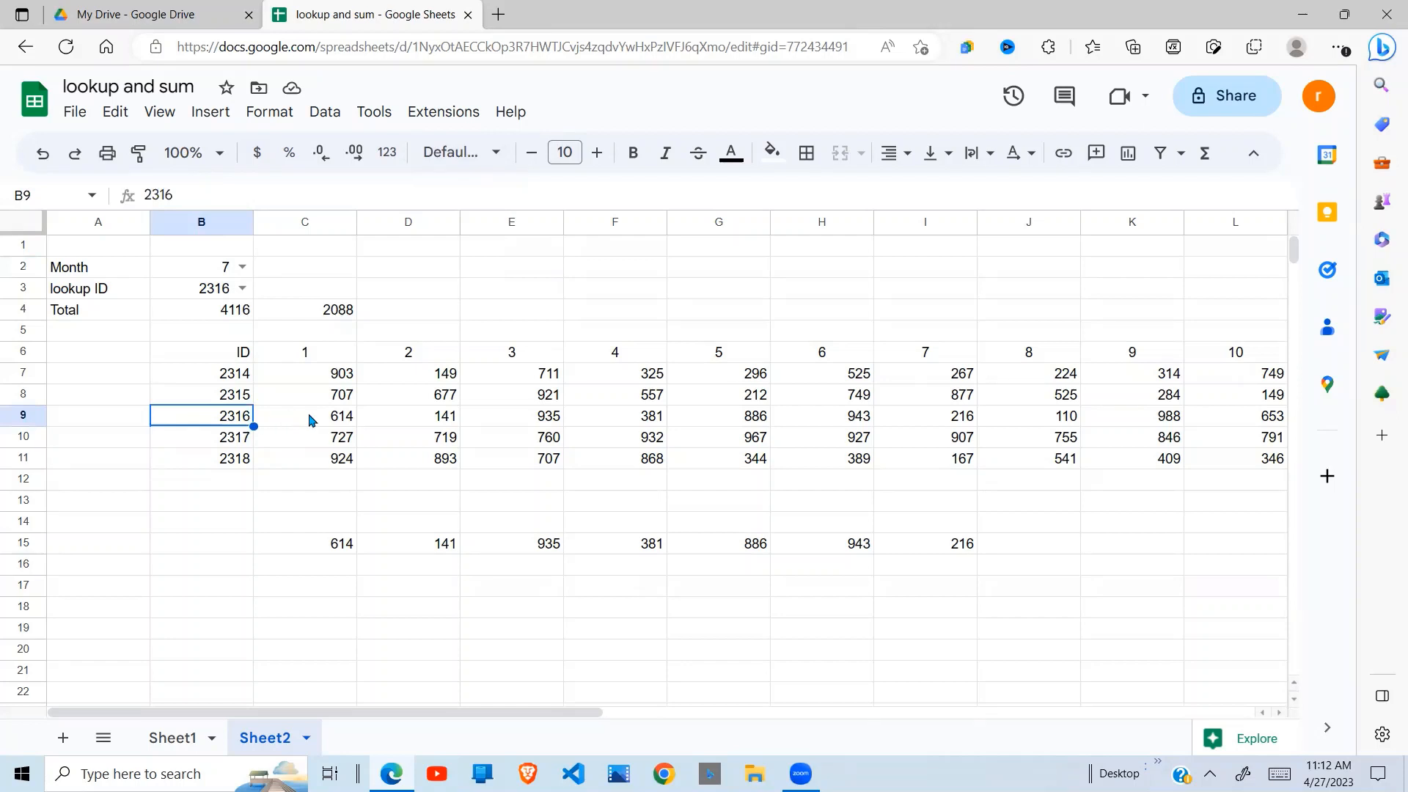
drag(309, 420, 978, 431)
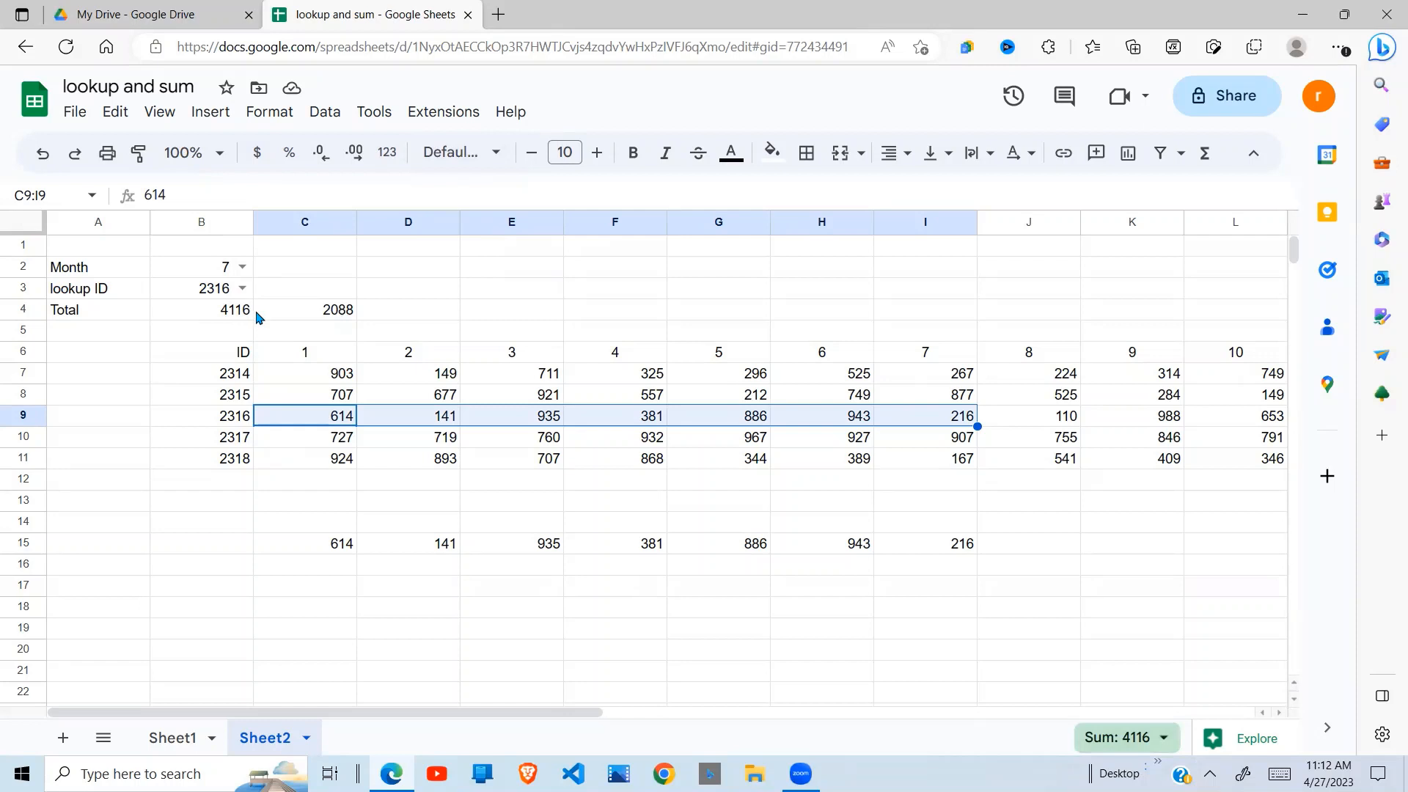
click(338, 317)
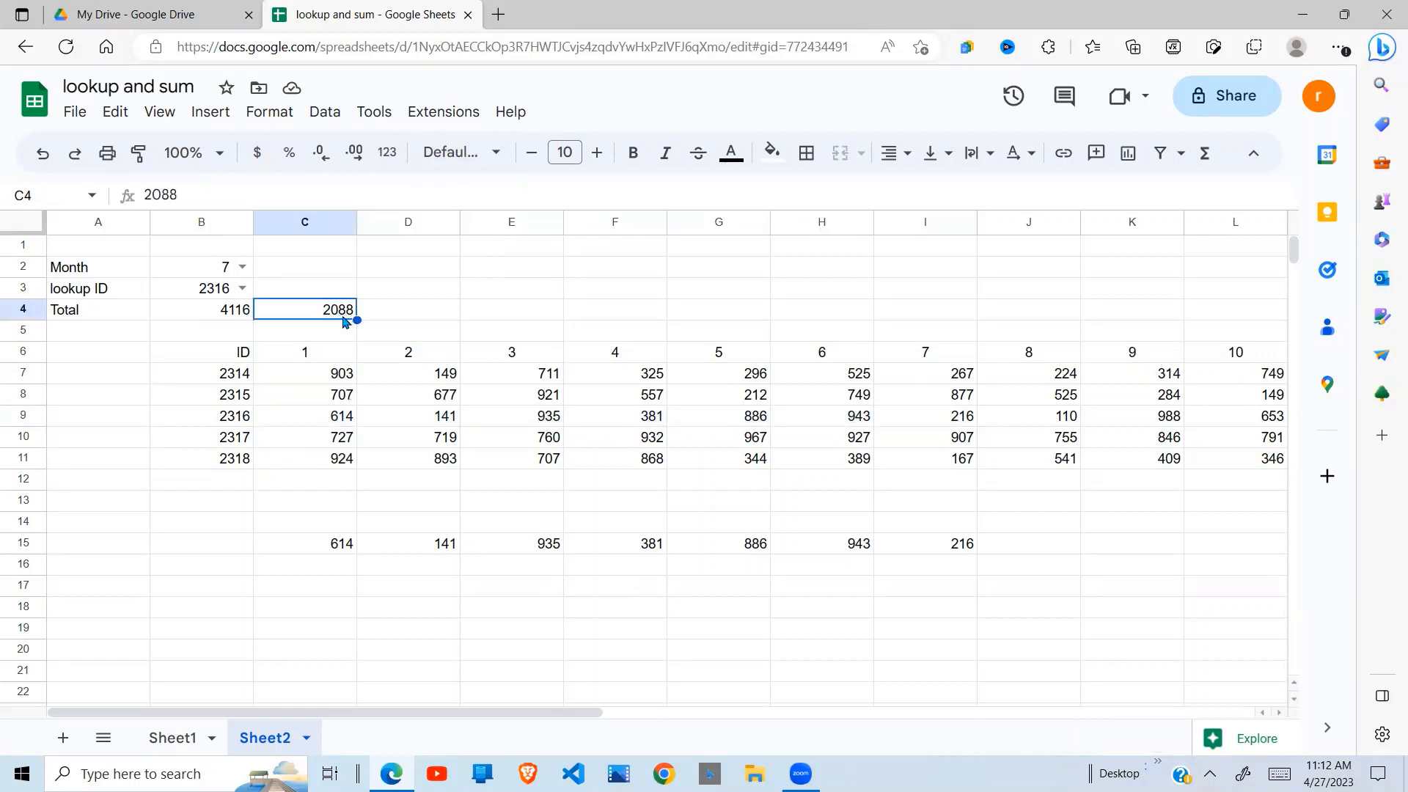
Step: Set the month in B2 to 4 and the lookup ID in B3 to 2314
click(240, 269)
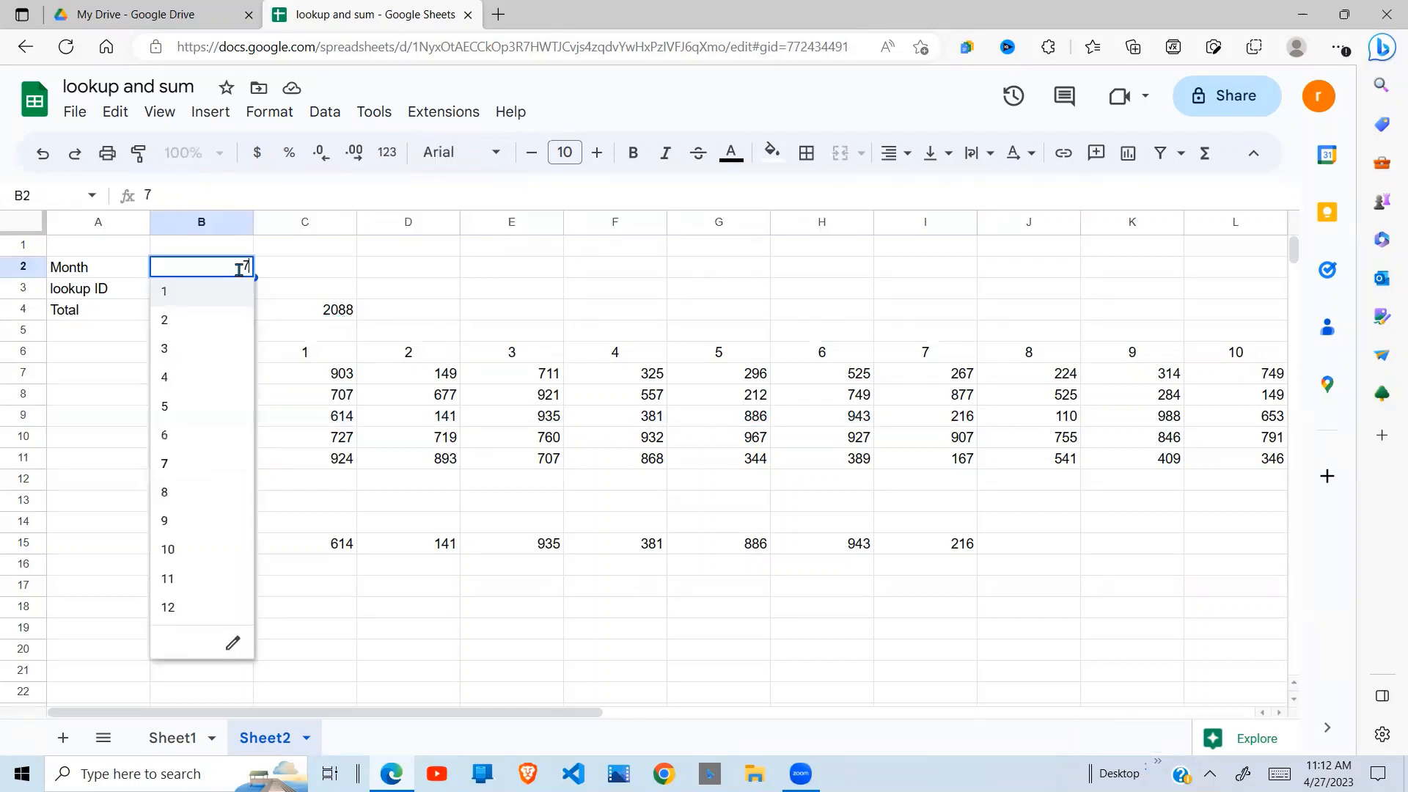
click(173, 380)
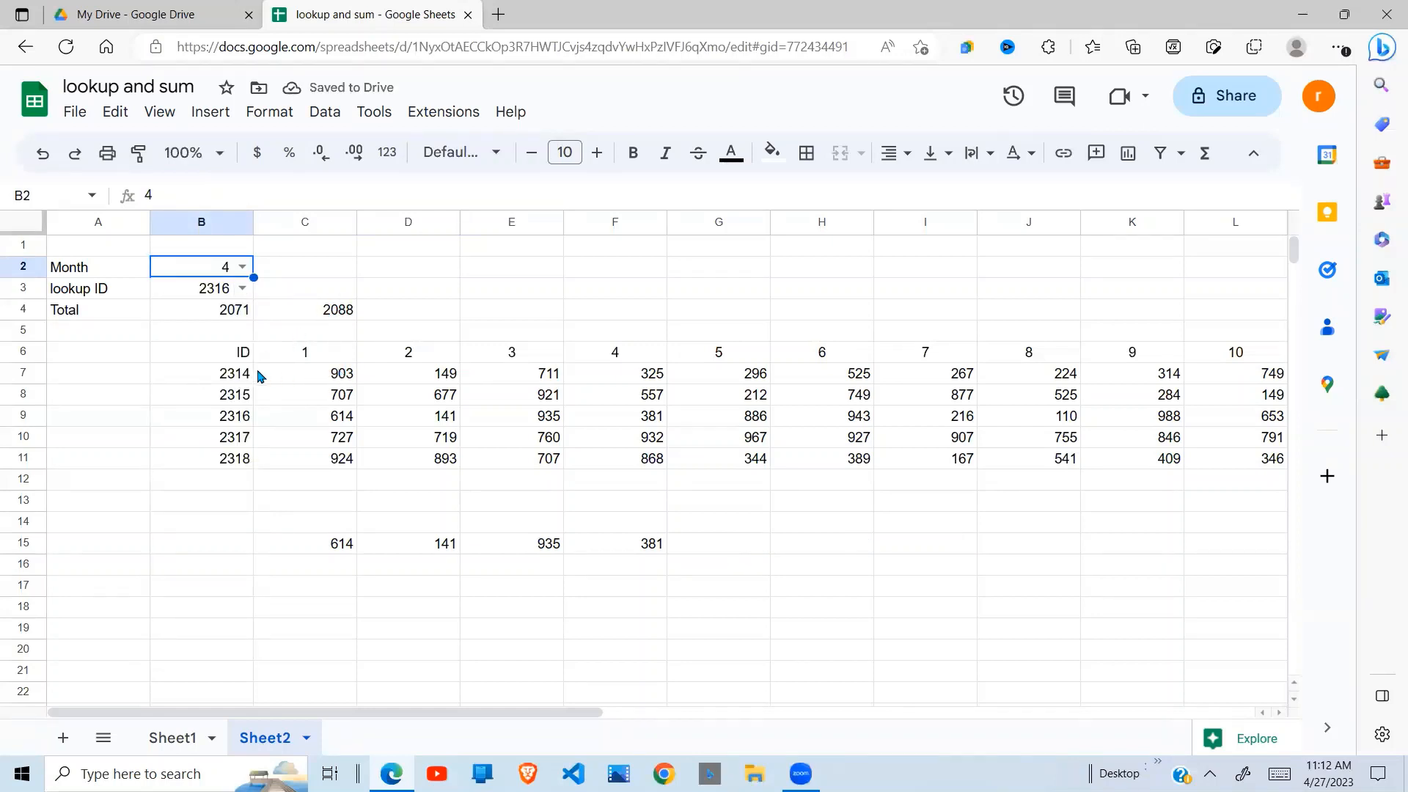
click(242, 288)
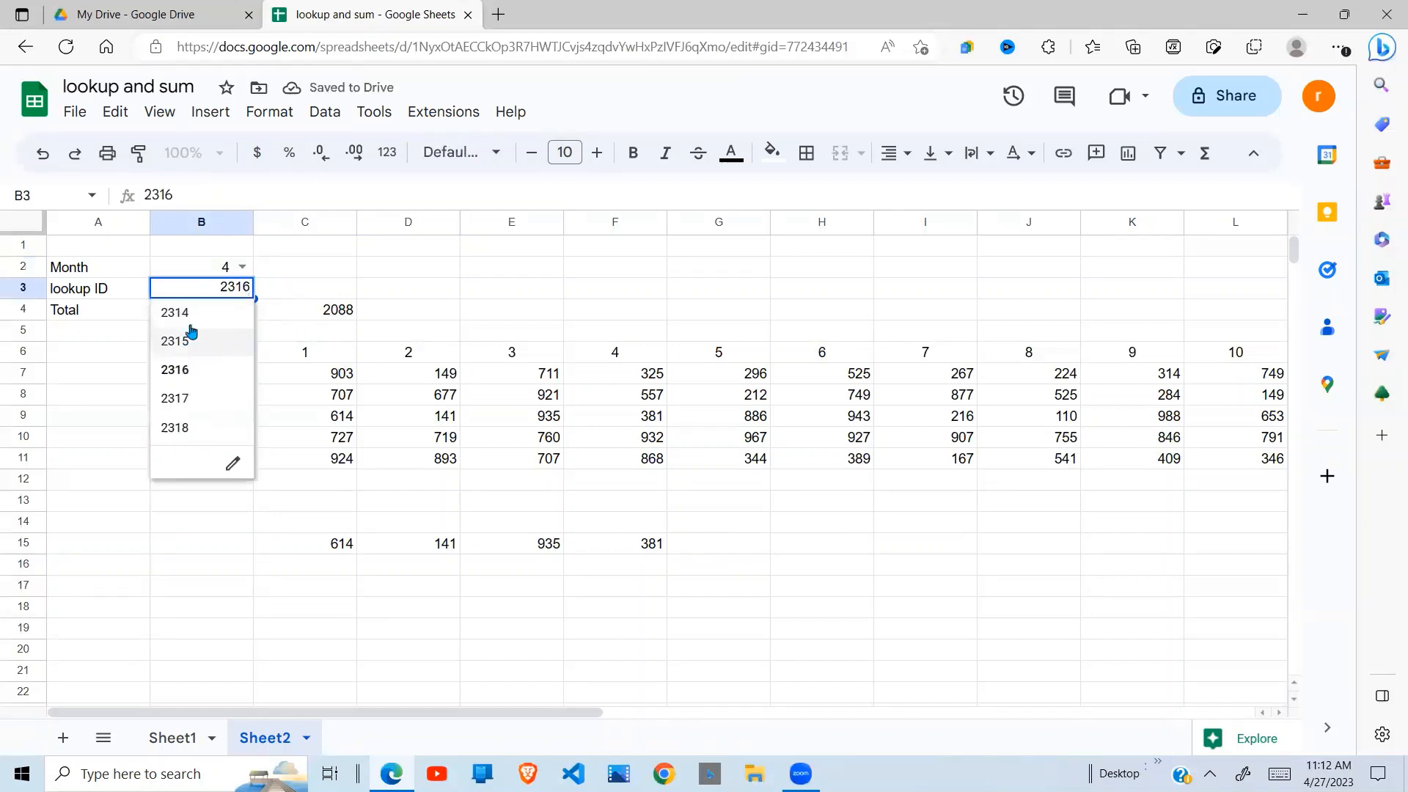
click(192, 313)
Step: Check the Total in B4 against the reference value in C4 and the sum of C7:F7
click(236, 322)
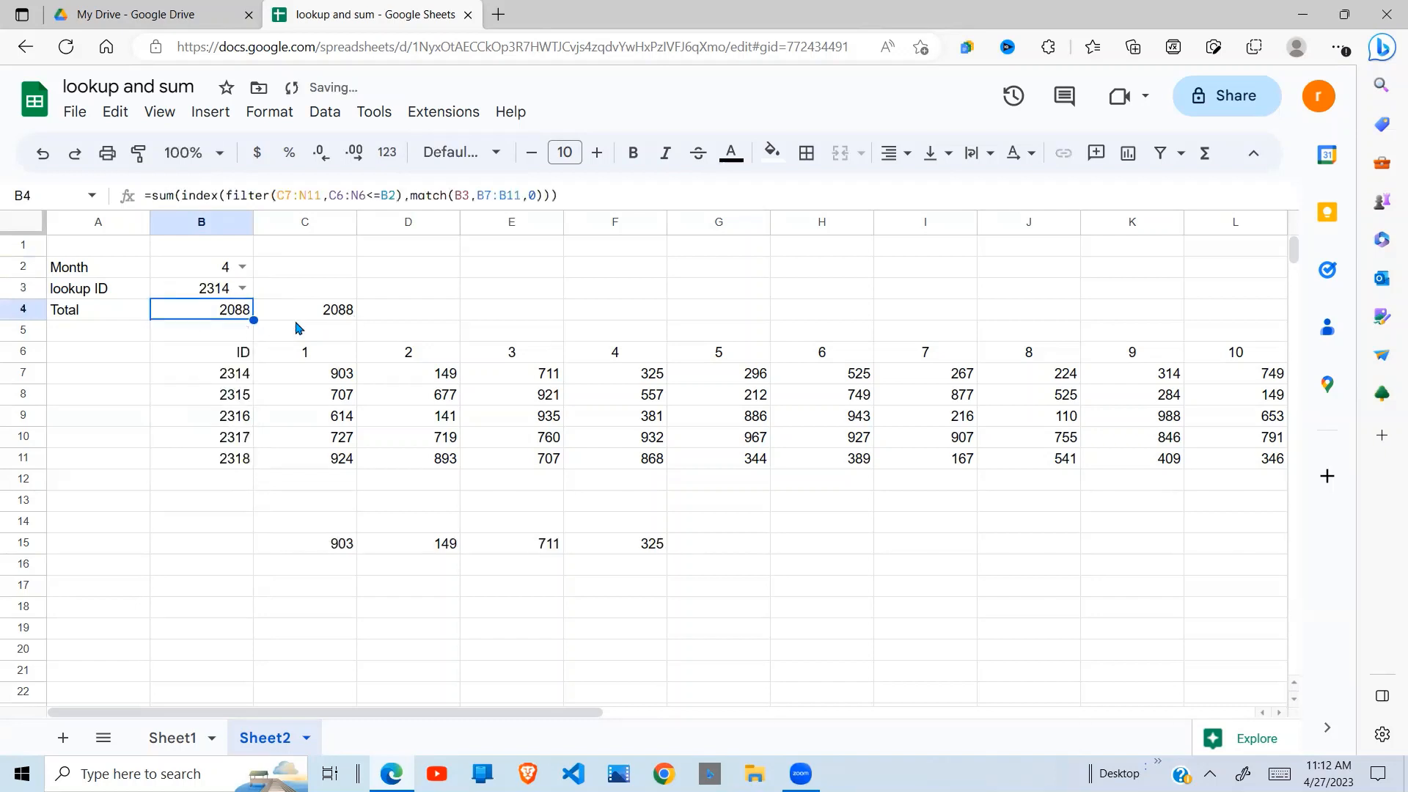
click(330, 316)
click(236, 316)
click(364, 307)
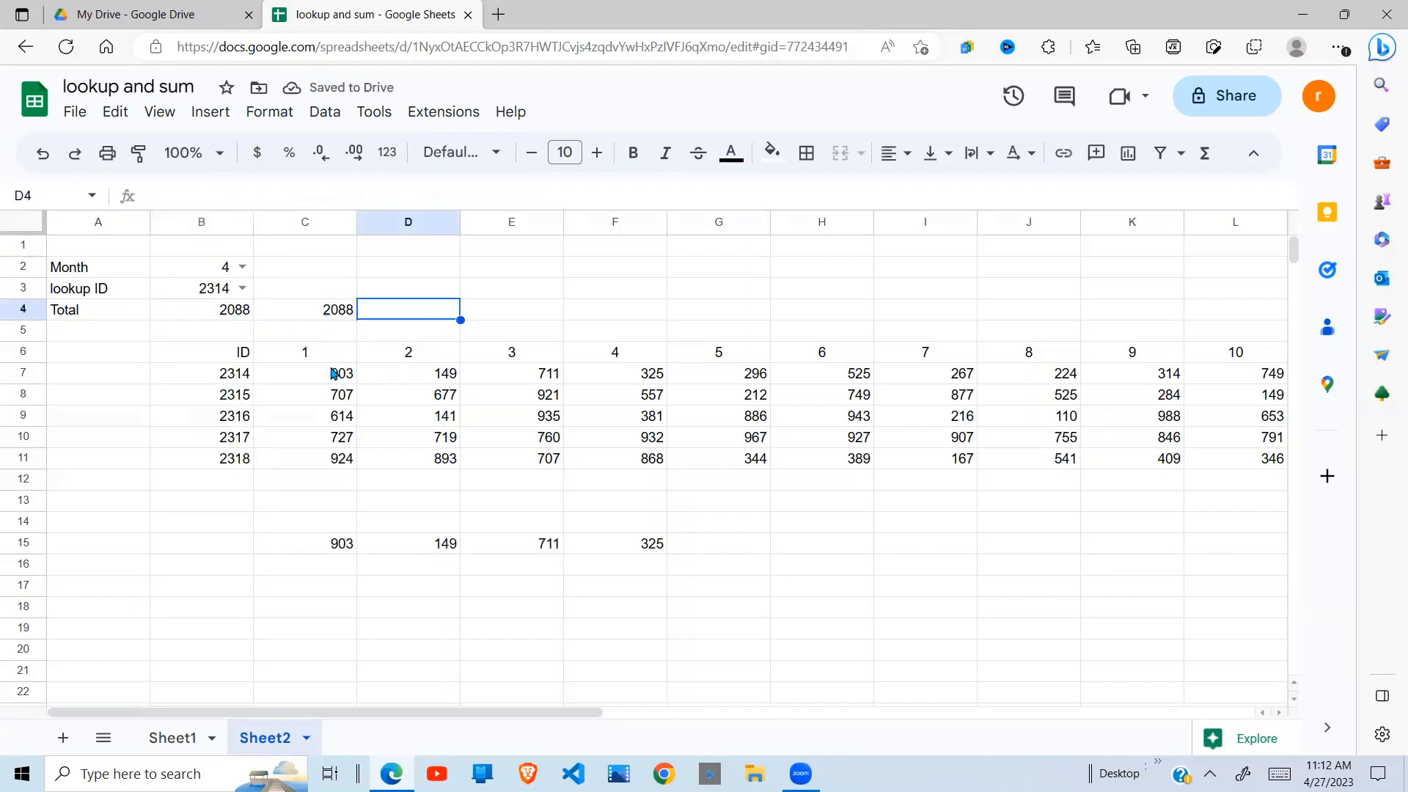
drag(338, 374, 623, 375)
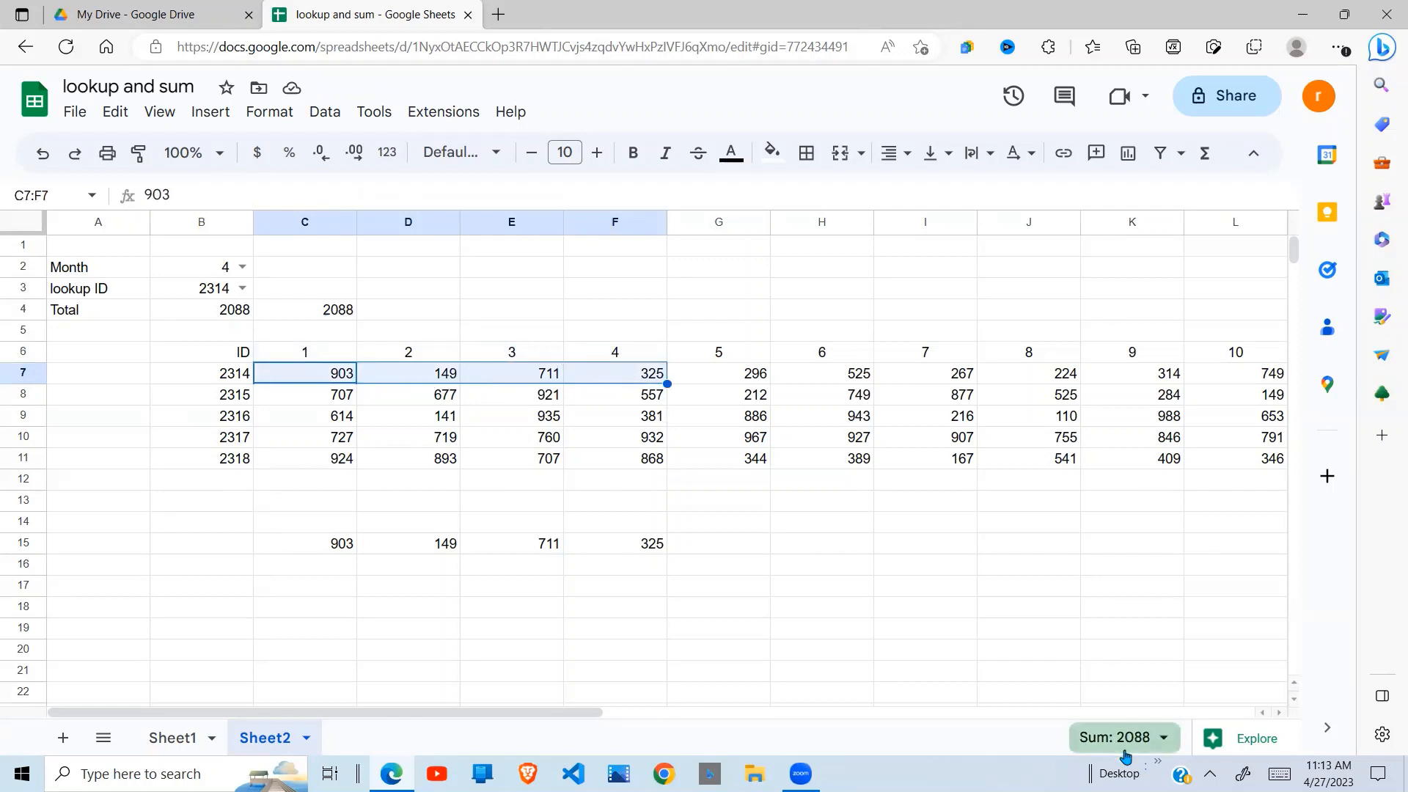
click(353, 543)
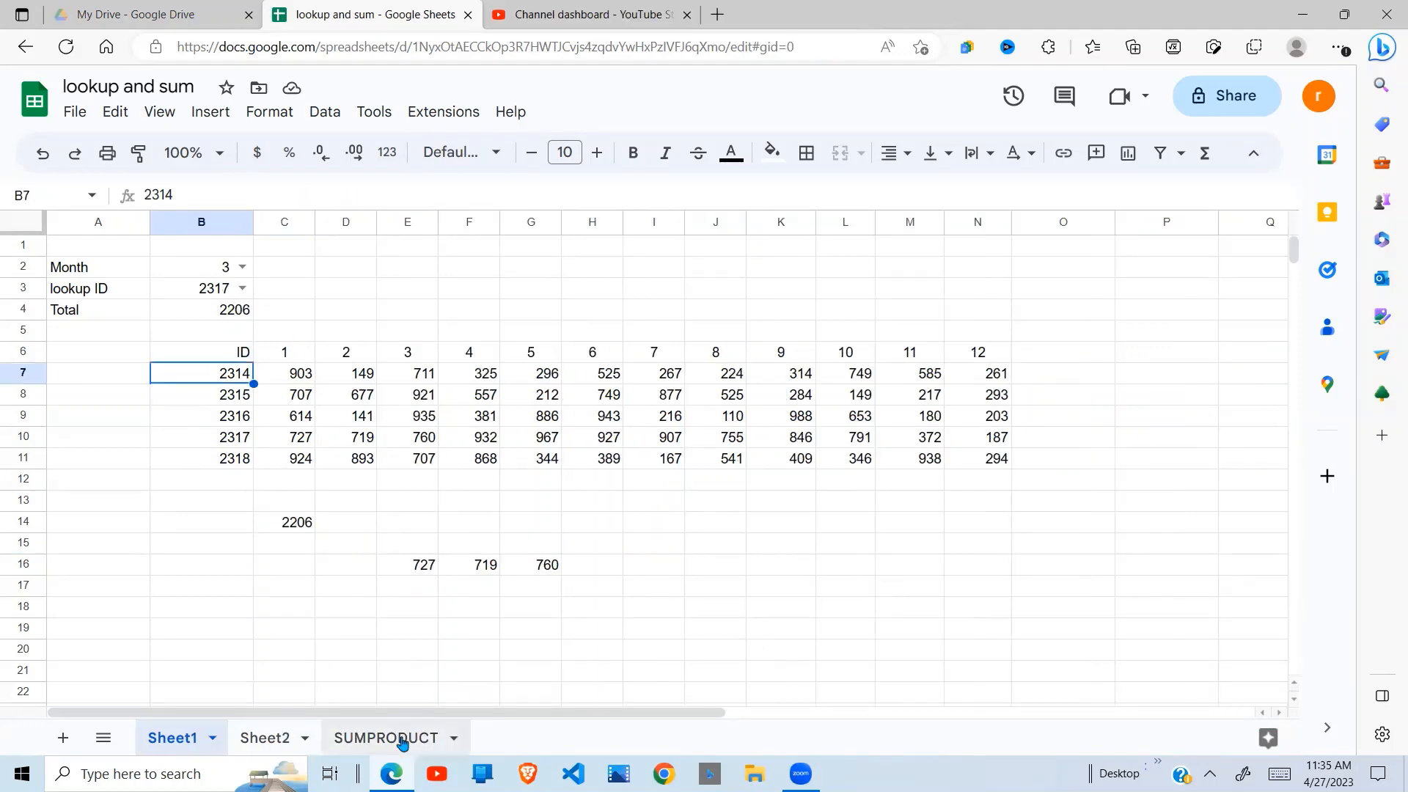
Step: Open the SUMPRODUCT sheet and clear the Total formula in B4 and the reference value in C4
click(402, 739)
click(341, 483)
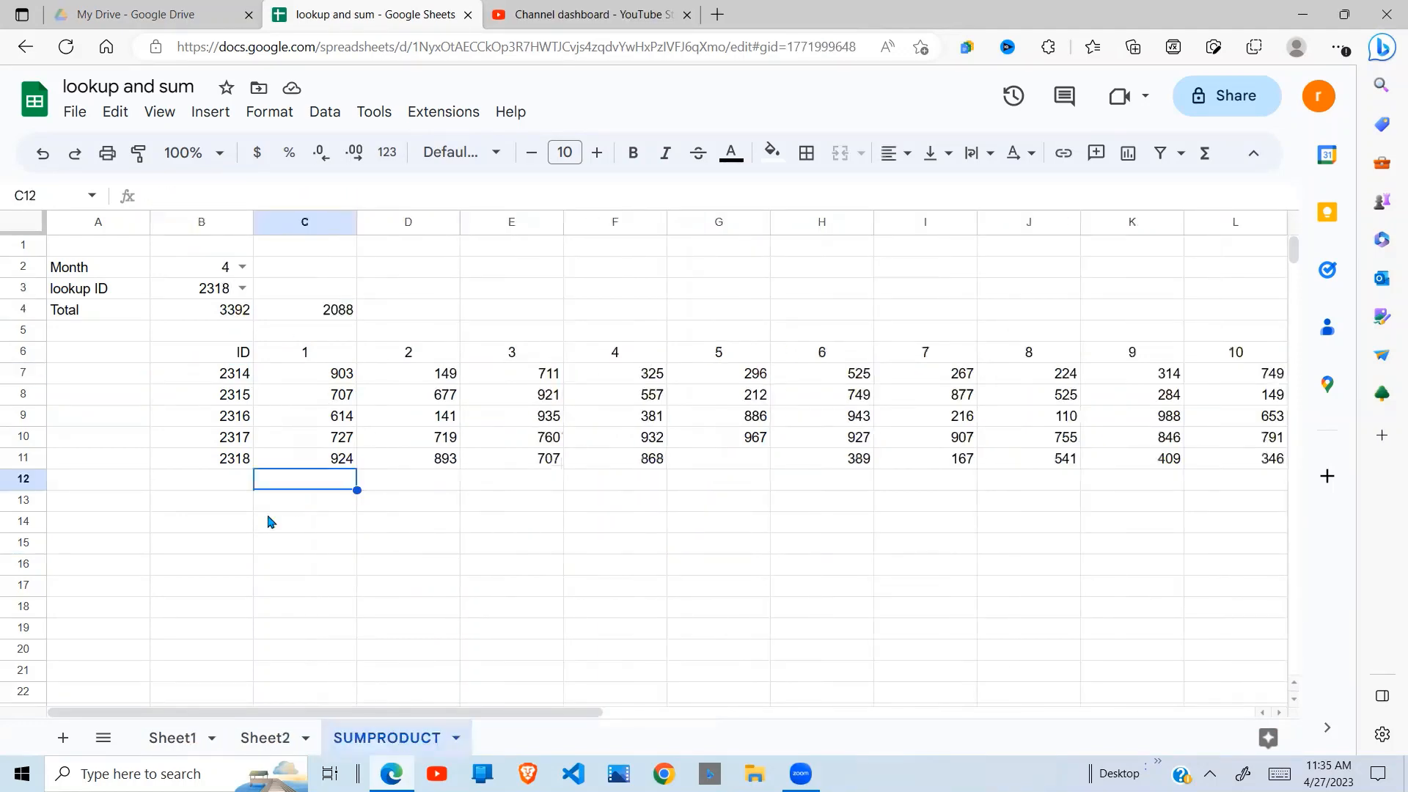
click(220, 521)
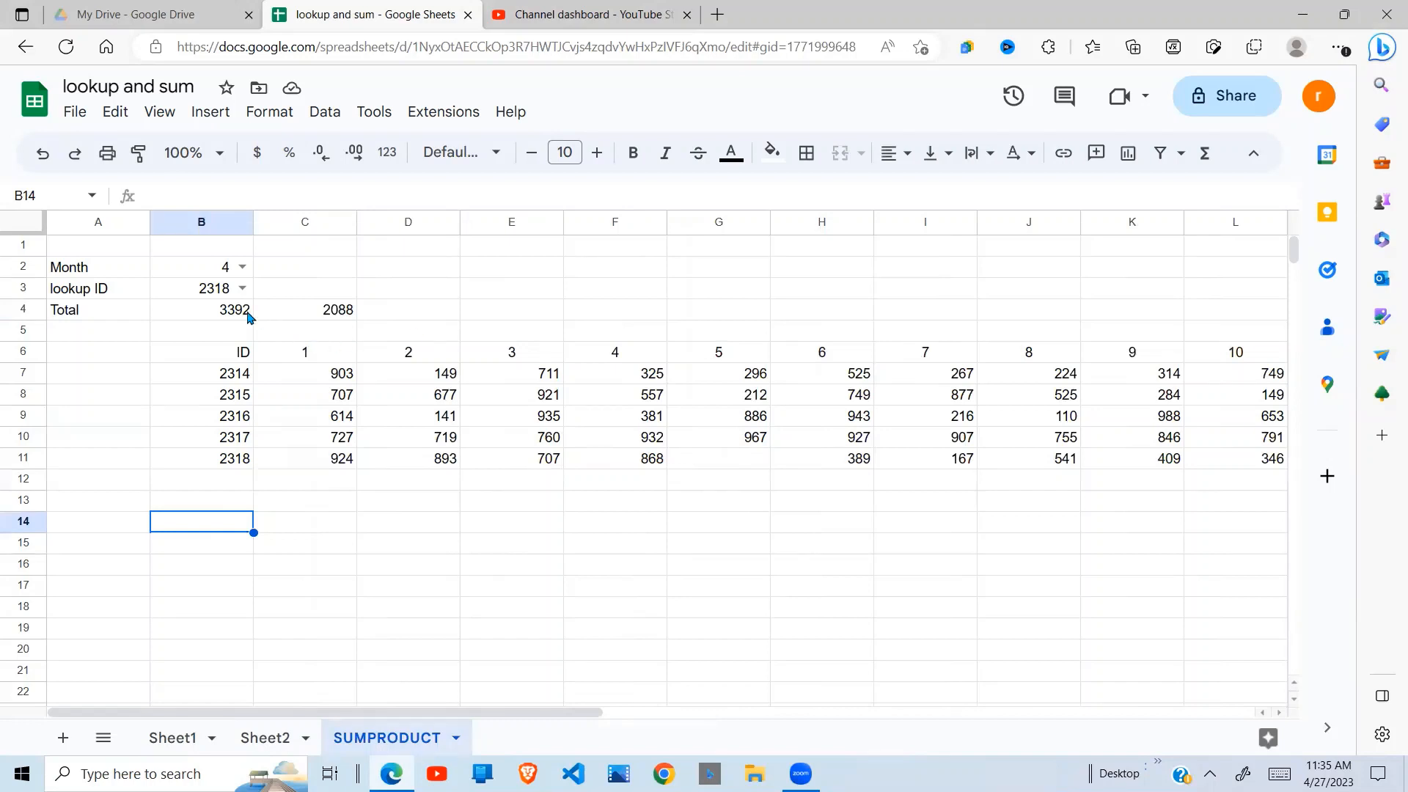
click(247, 318)
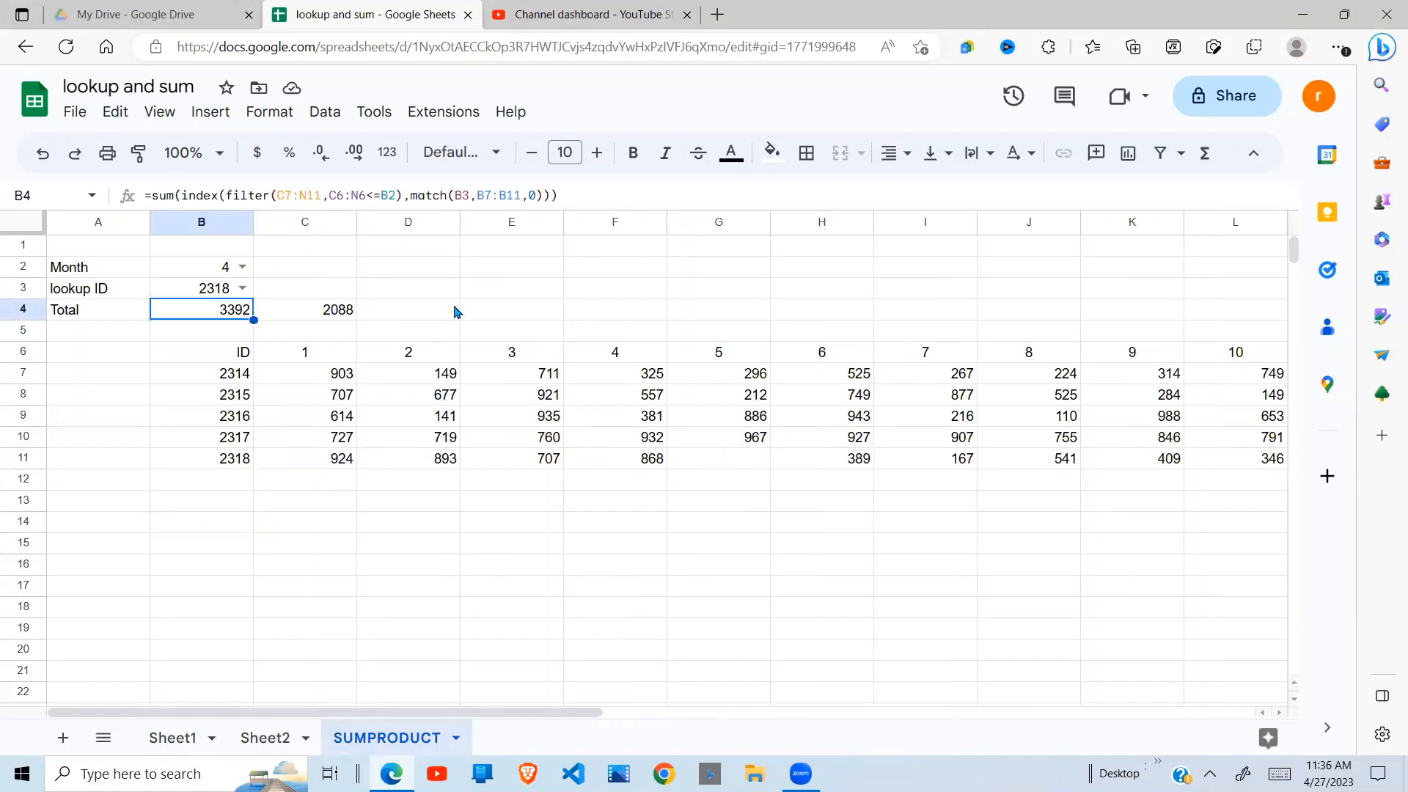
key(Delete)
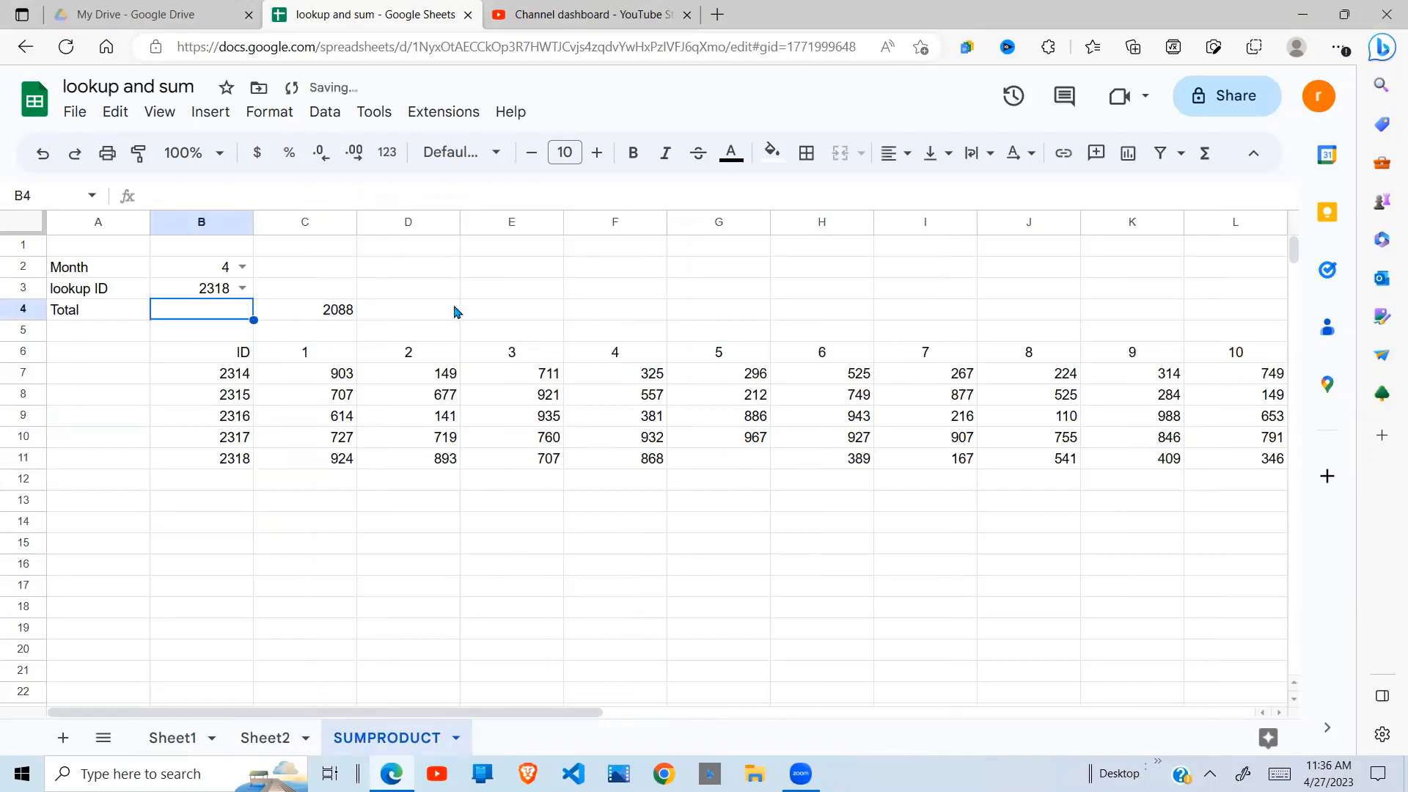
click(355, 315)
key(Delete)
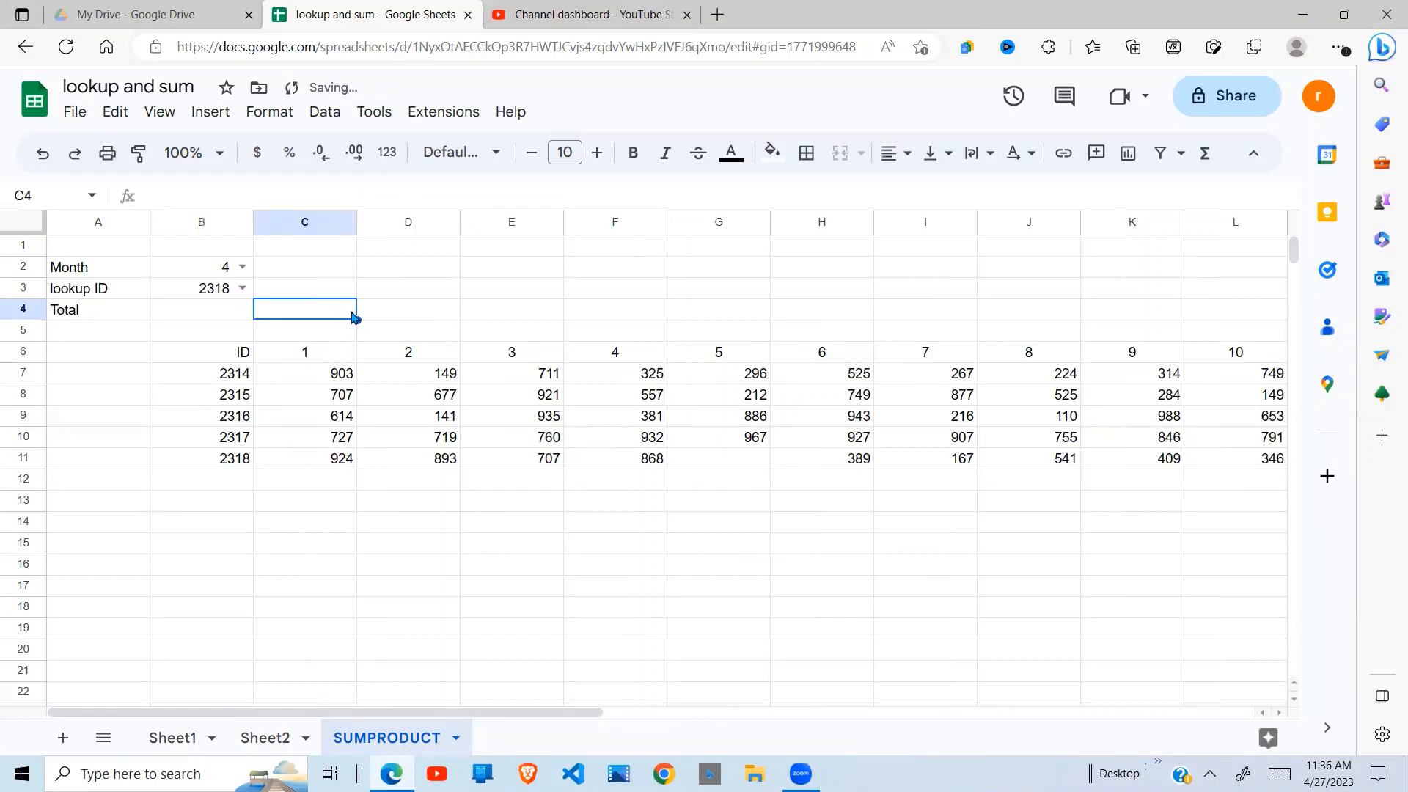
click(219, 310)
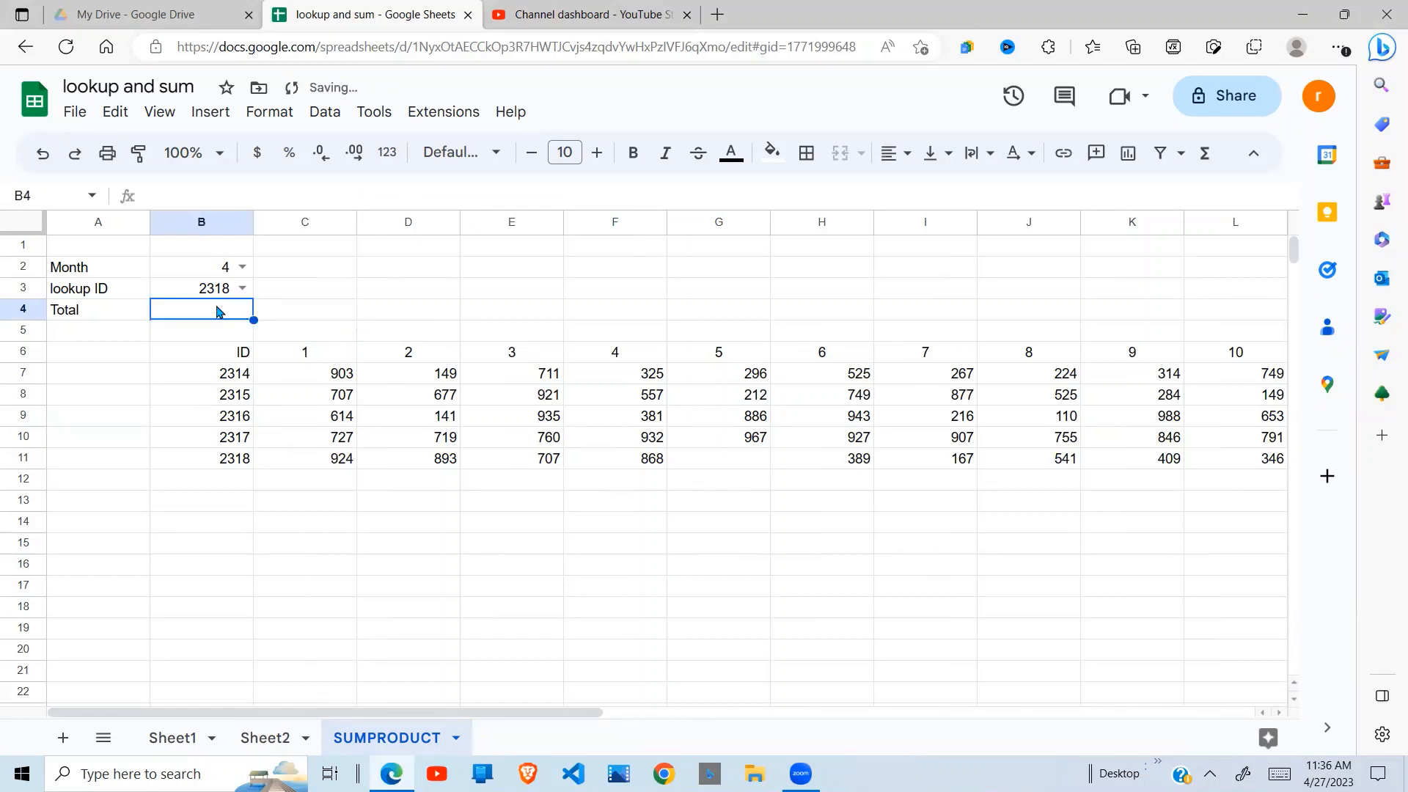
Step: Begin a formula in B15 comparing the ID range with the lookup ID, followed by a multiplication sign: =(B7:B11=B3)*
click(252, 552)
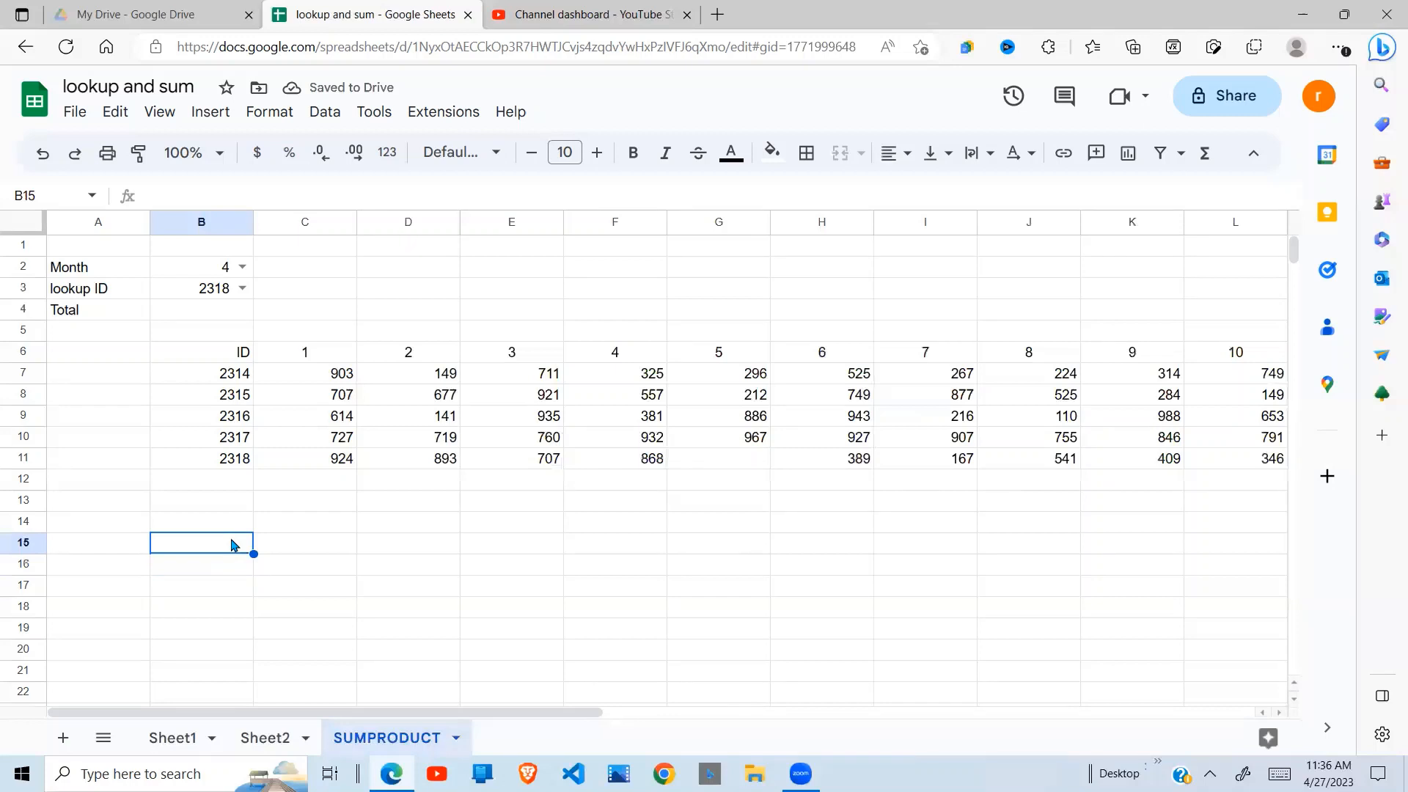
text(=)
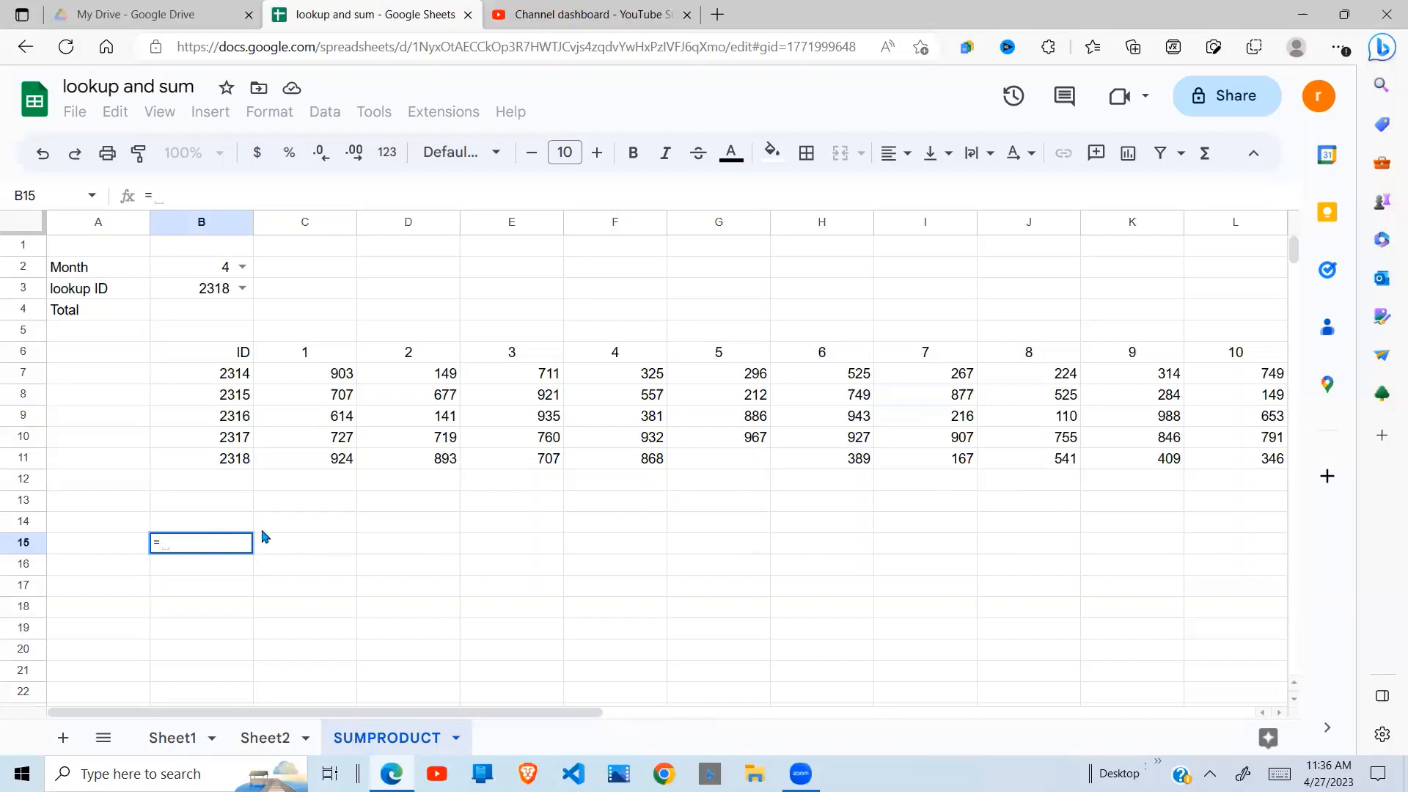
drag(245, 377, 246, 470)
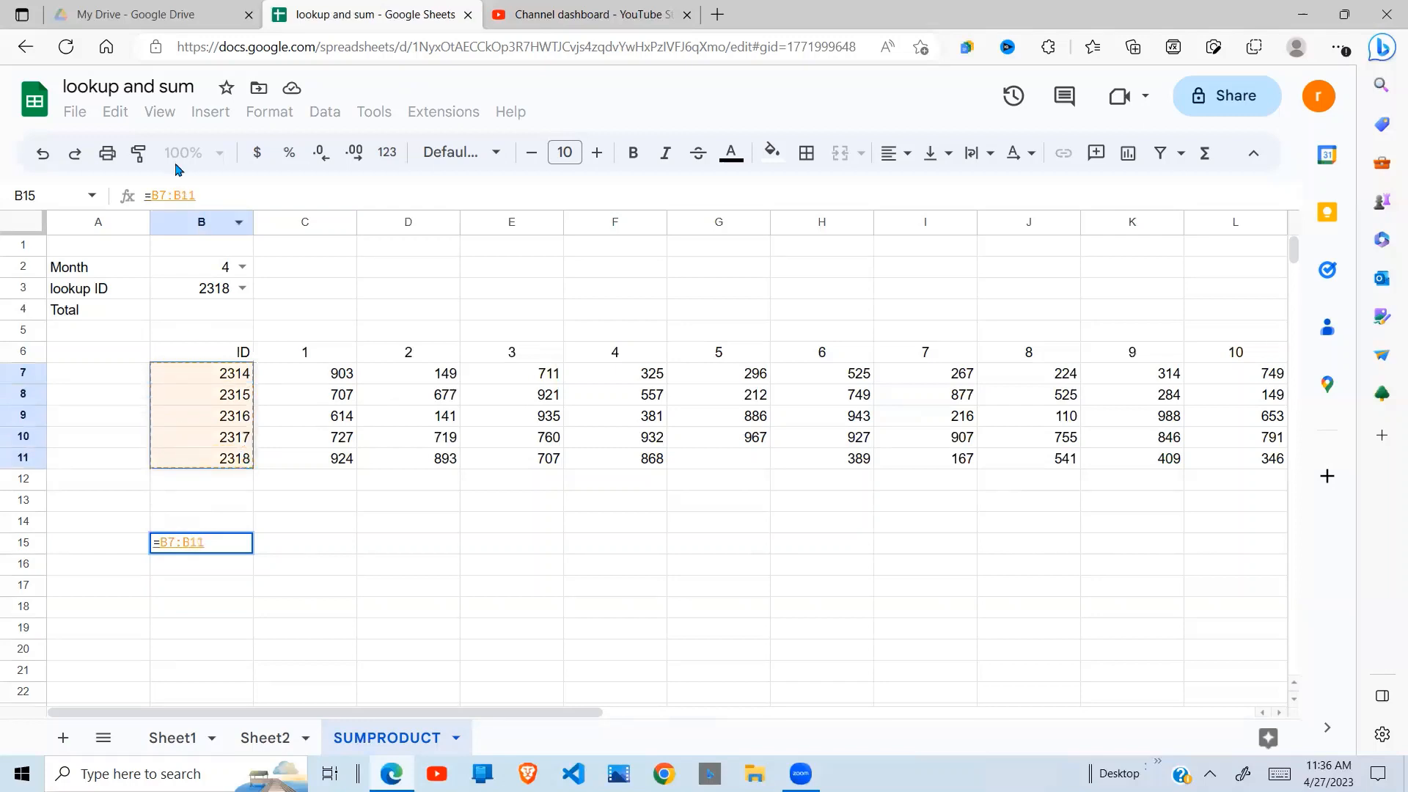
click(153, 199)
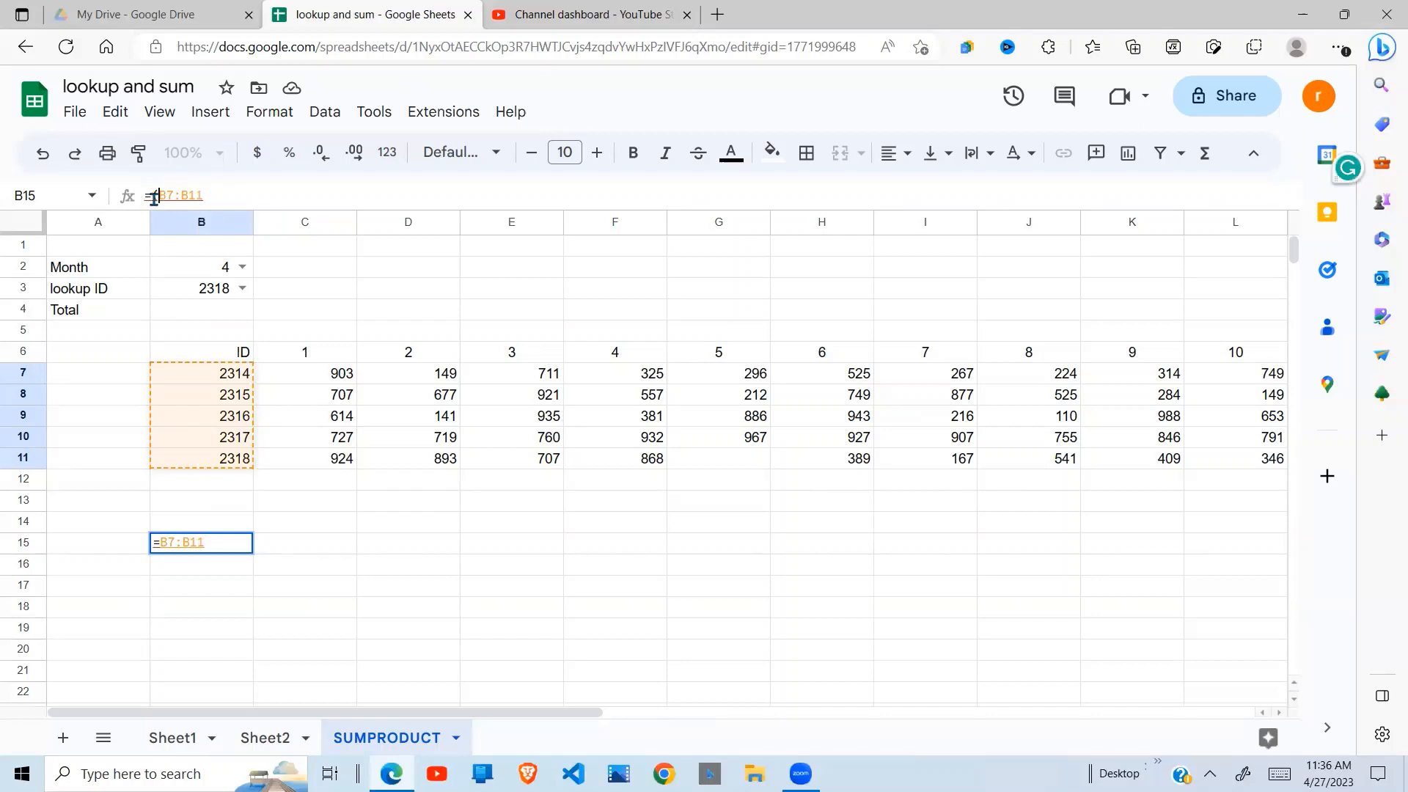
text(()
key(End)
text())
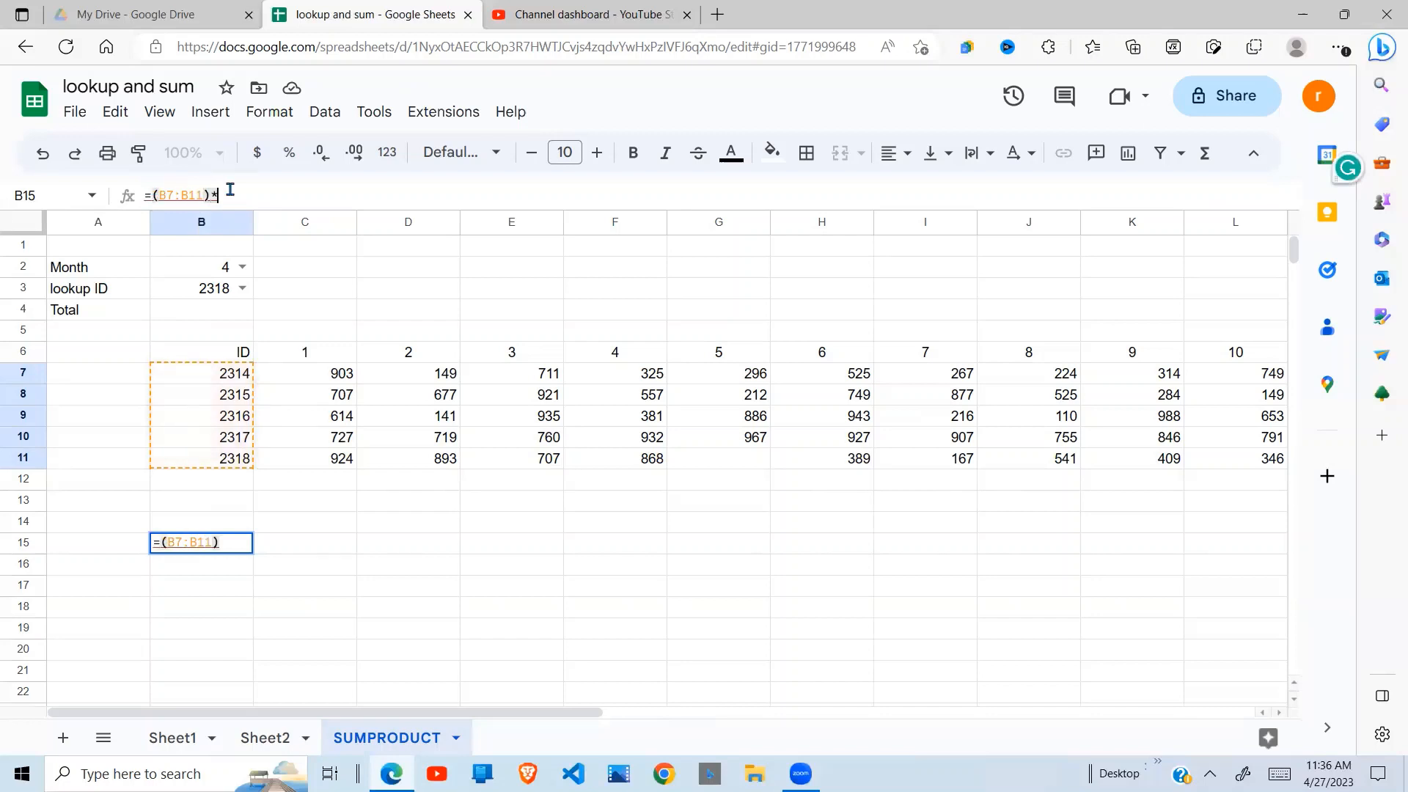
text(*)
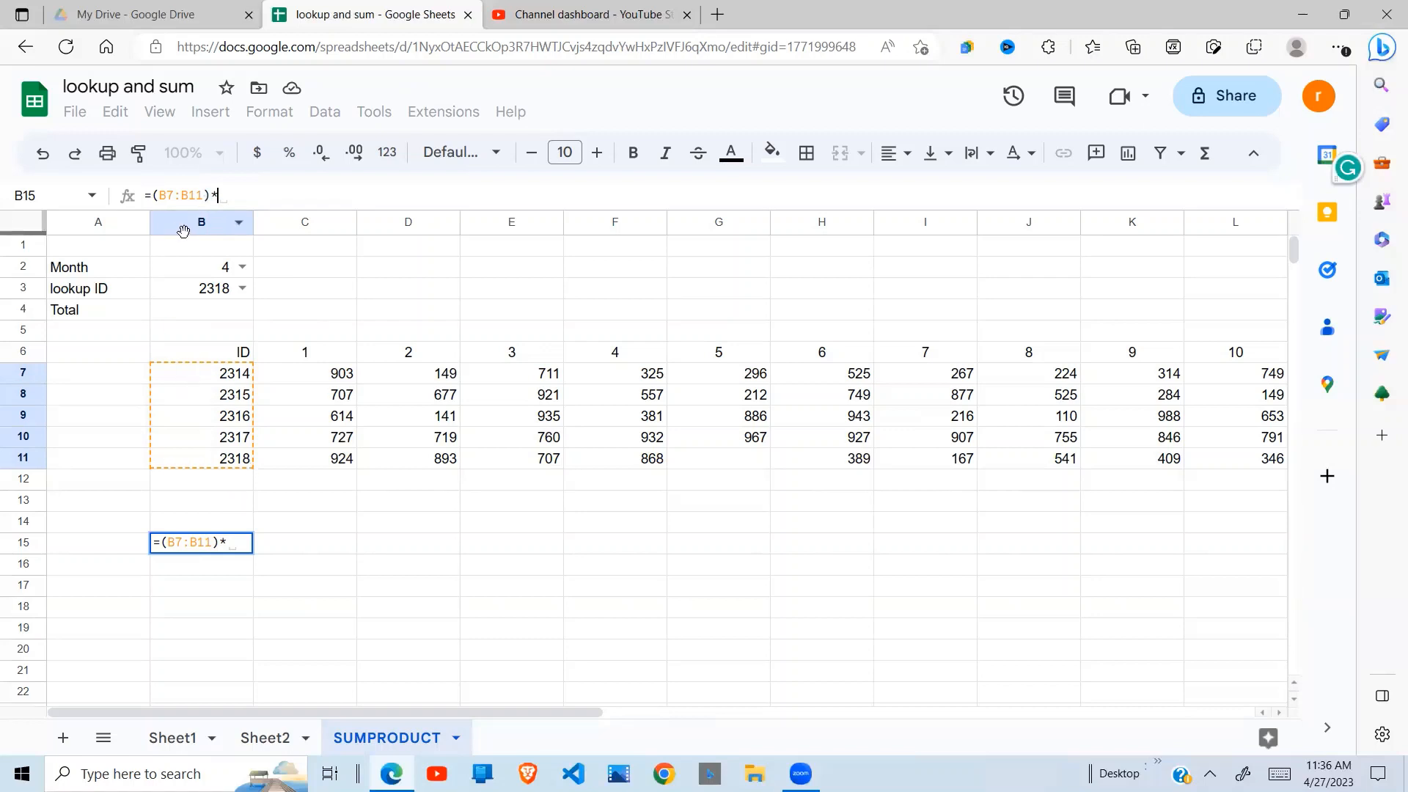
click(205, 196)
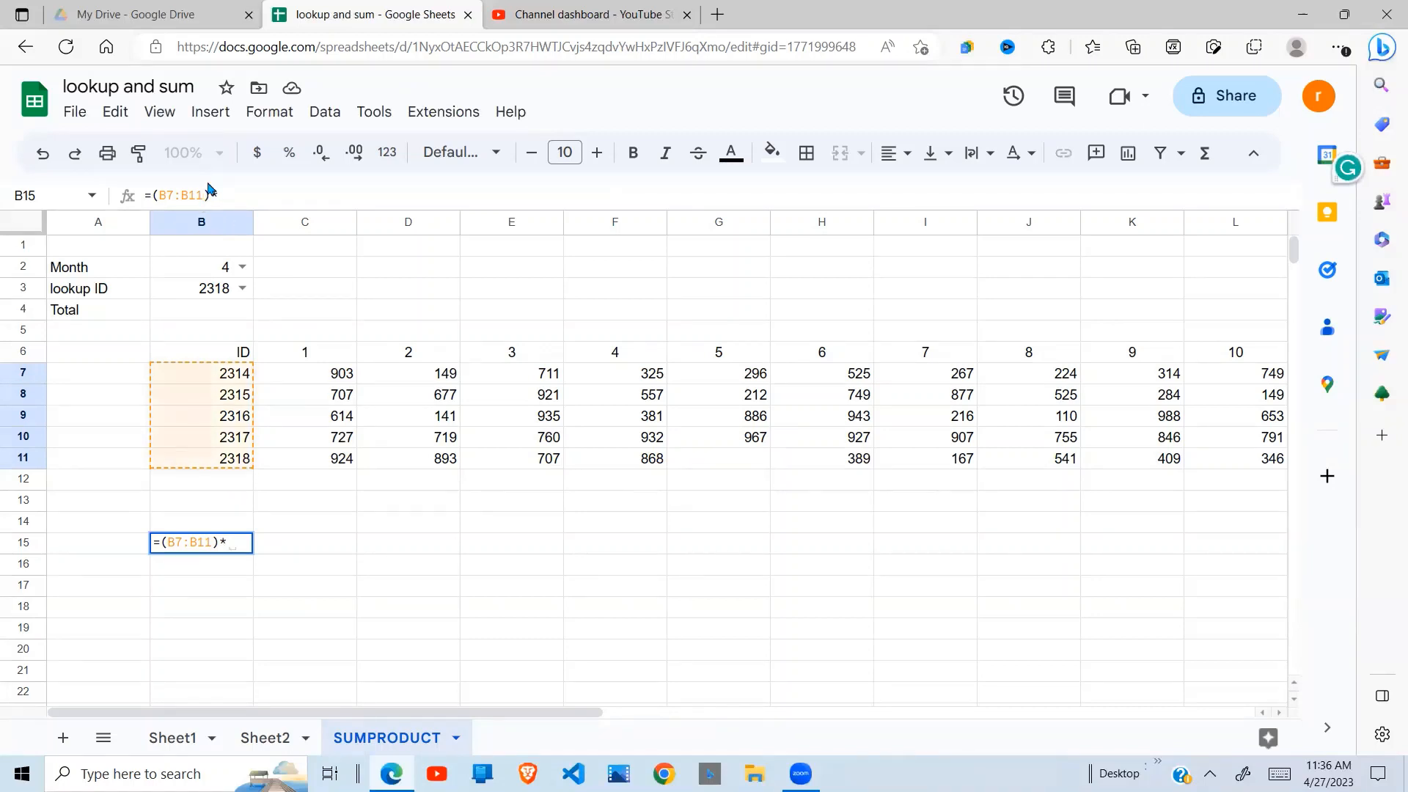
text(=)
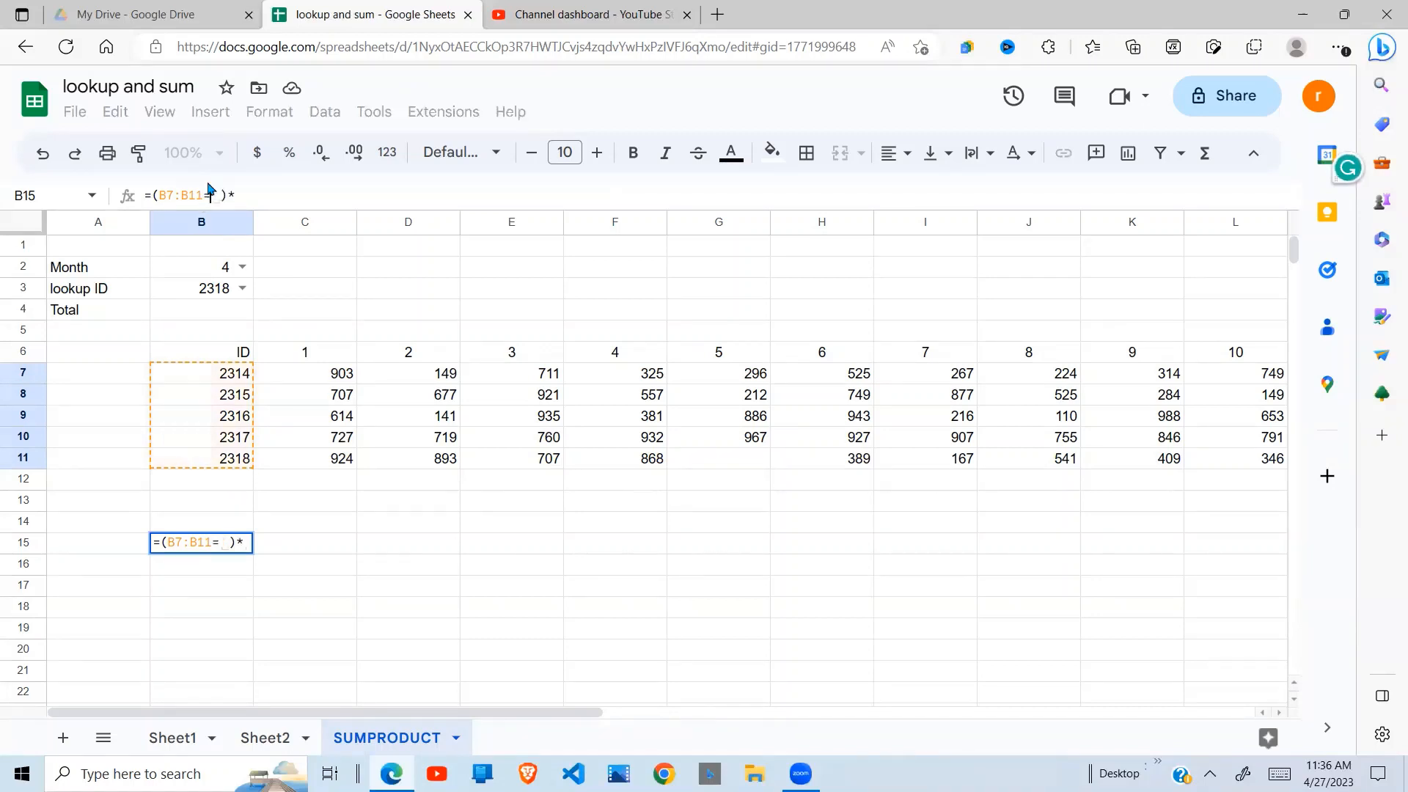
click(212, 288)
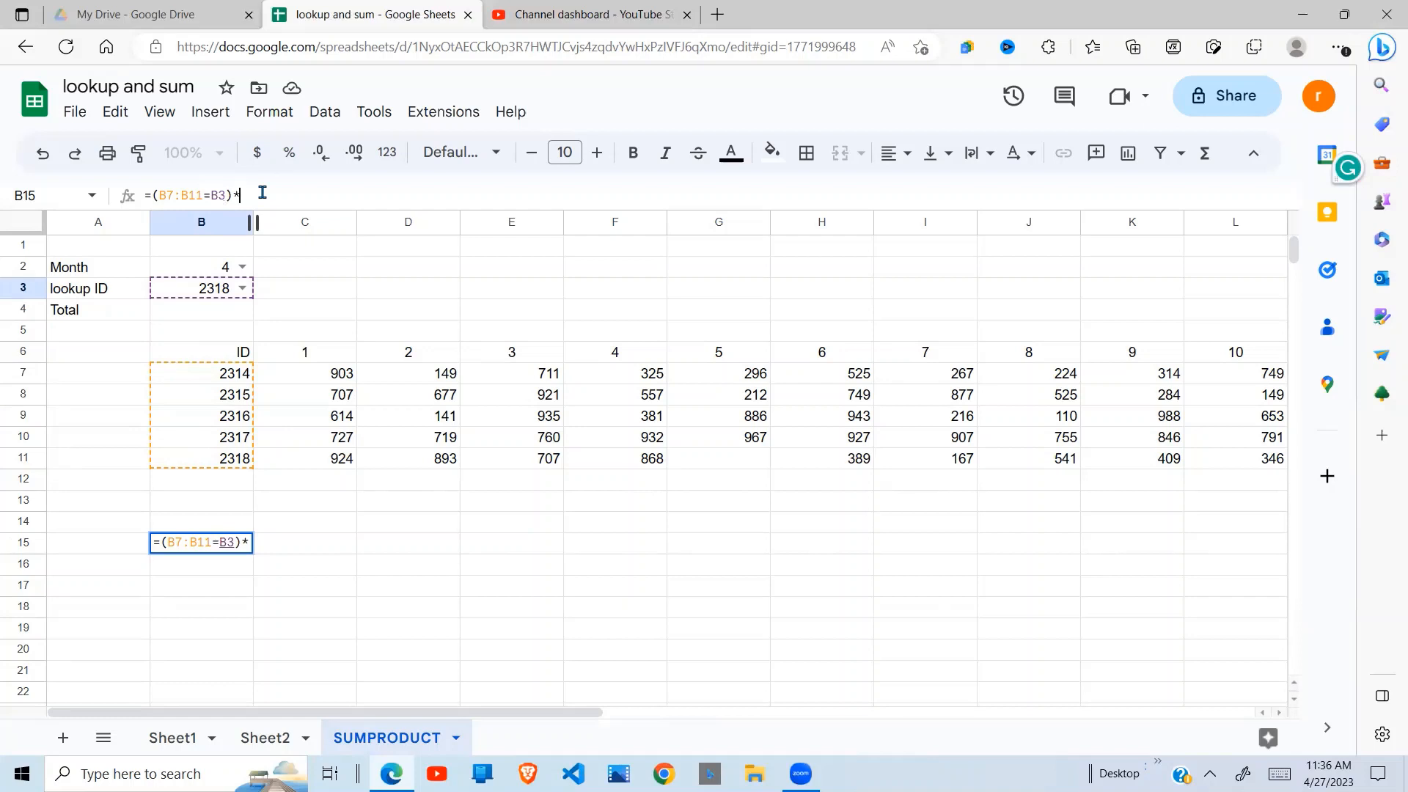
Step: Remove the trailing multiplication sign and enter the B15 formula as =(B7:B11=B3)
key(BackSpace)
key(BackSpace)
click(160, 195)
key(BackSpace)
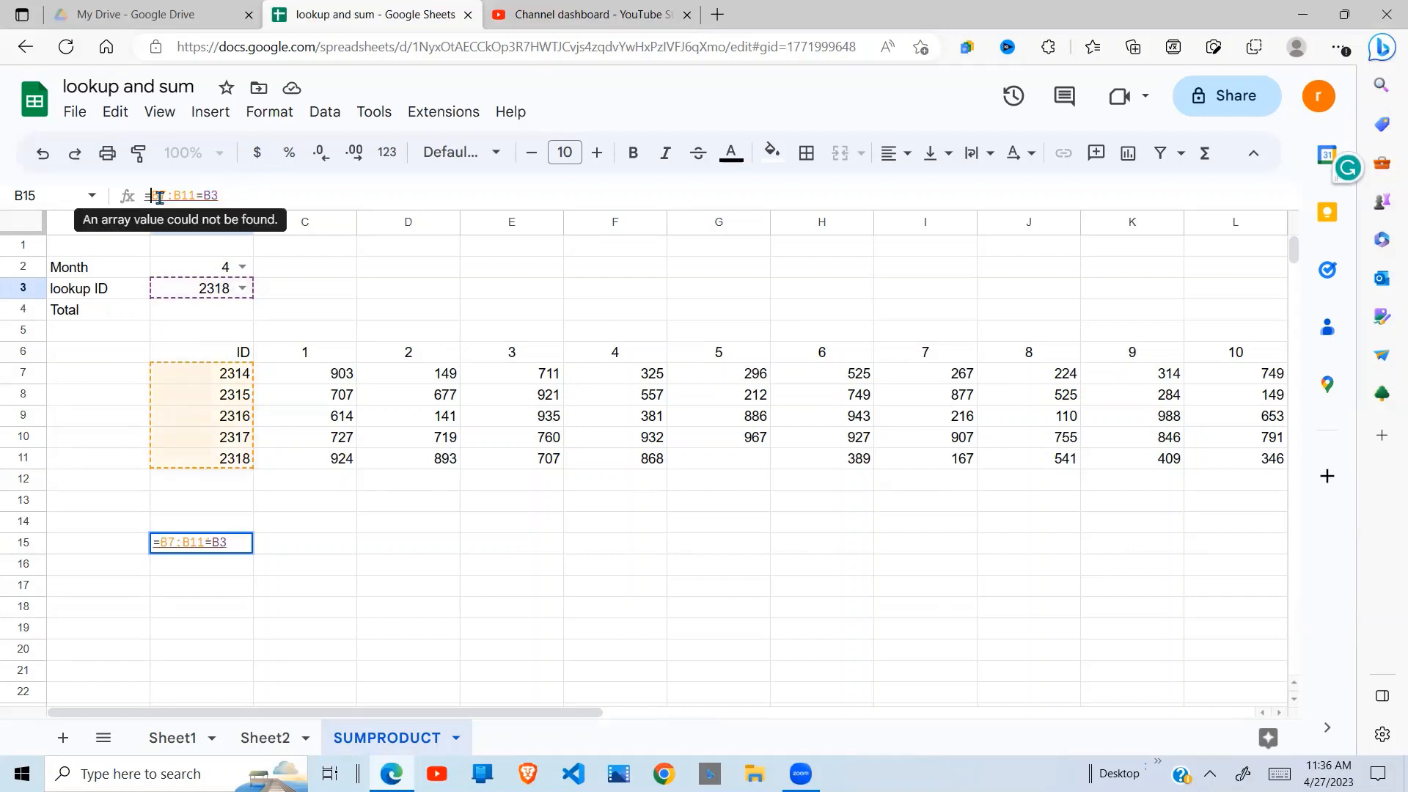
text(()
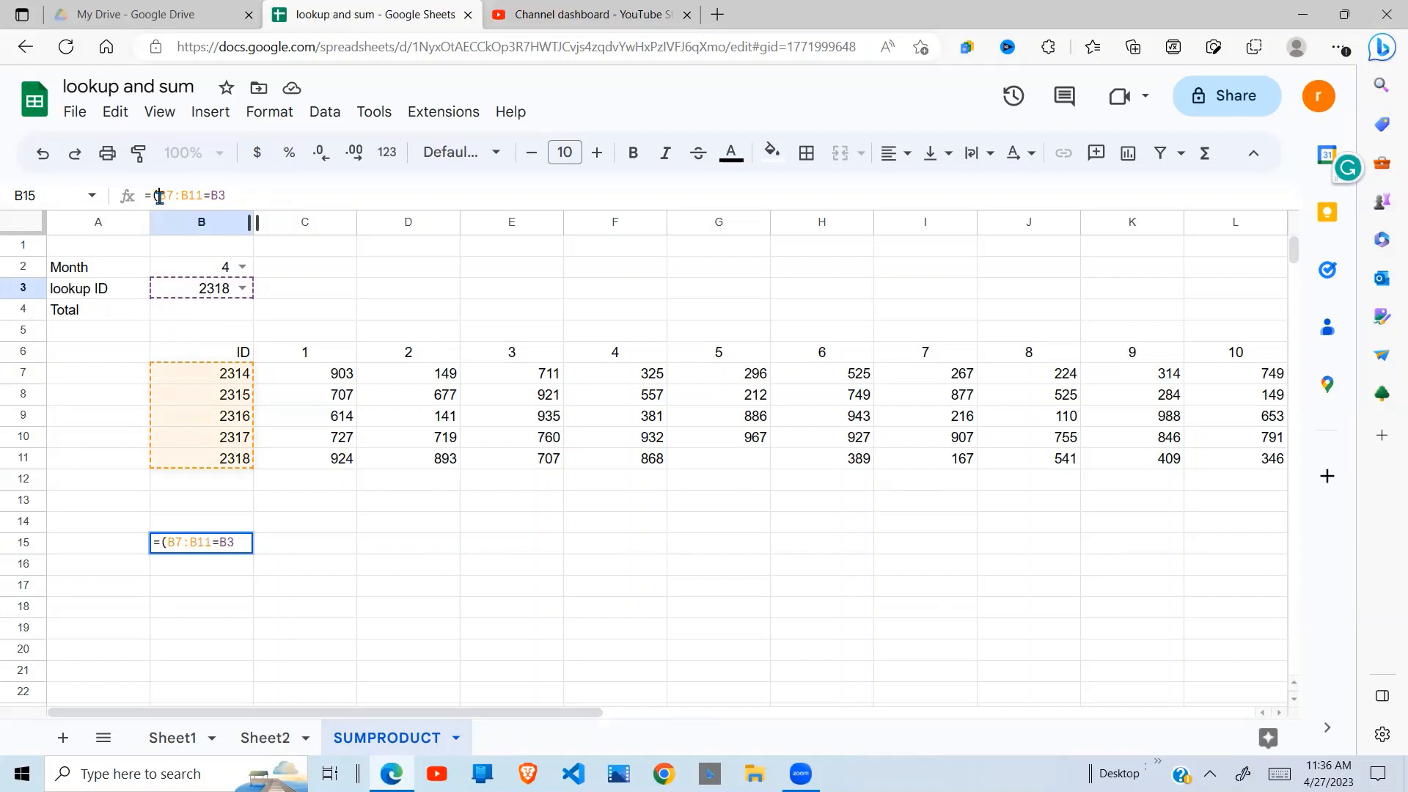
click(226, 195)
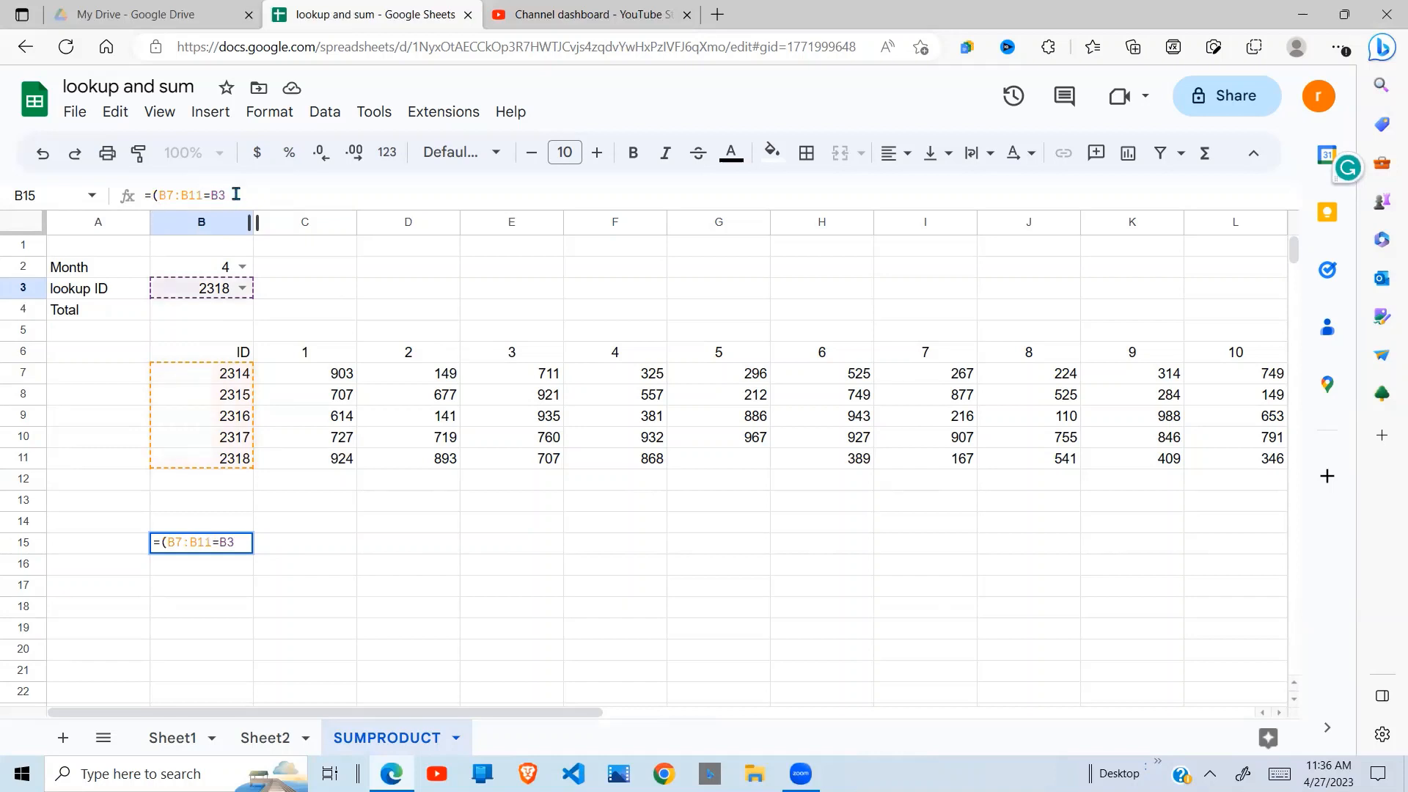
key(Return)
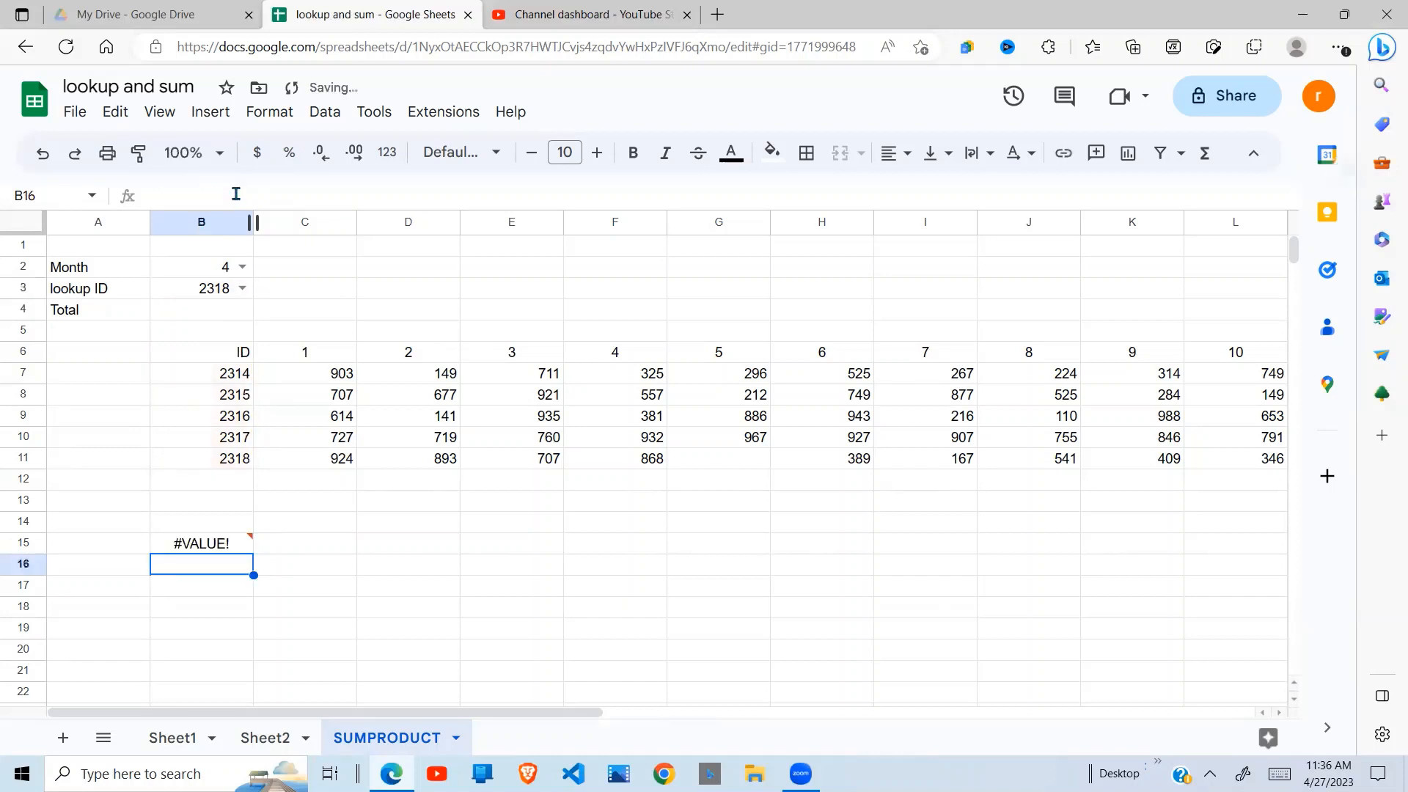
Step: Convert the B15 comparison into an array formula, =ArrayFormula((B7:B11=B3))
click(233, 542)
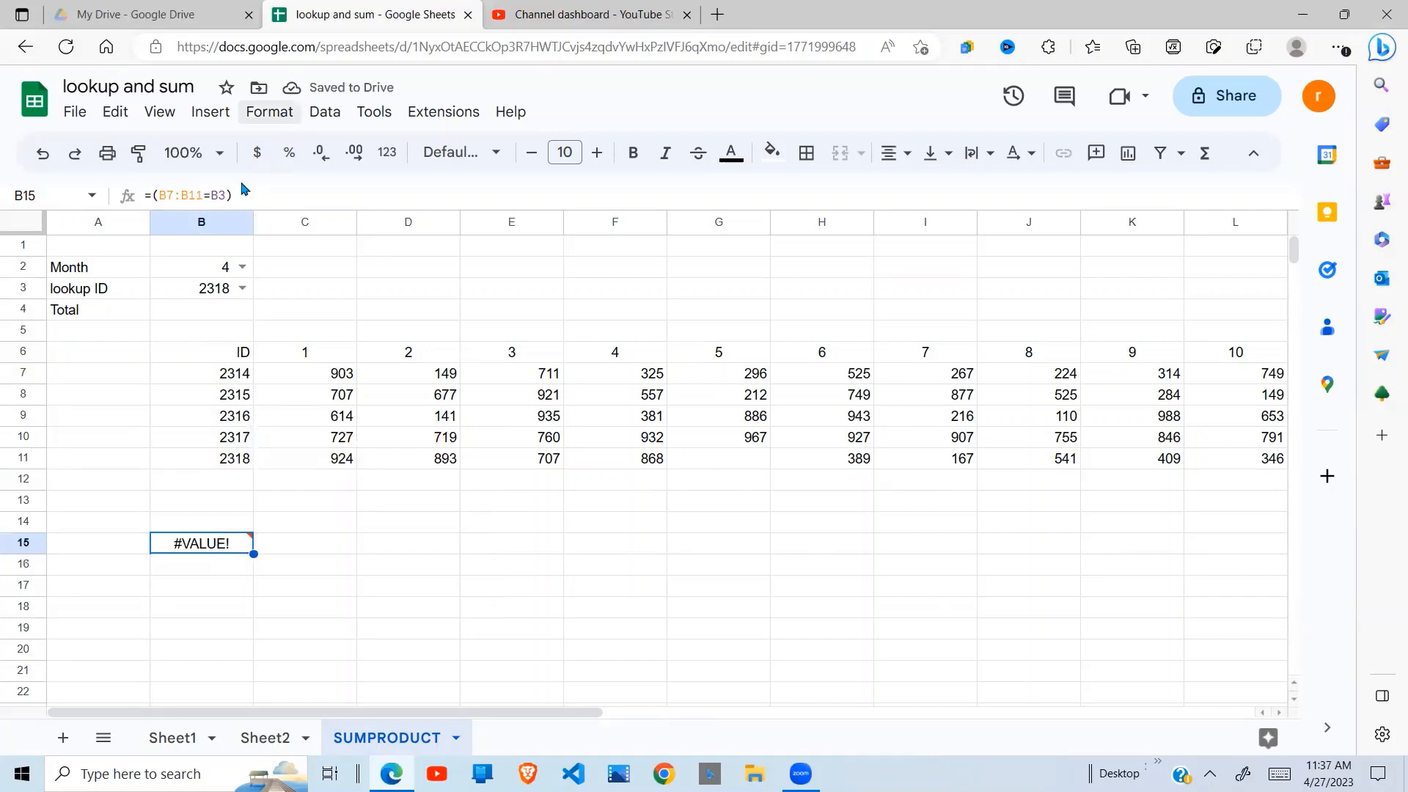
drag(233, 195, 154, 197)
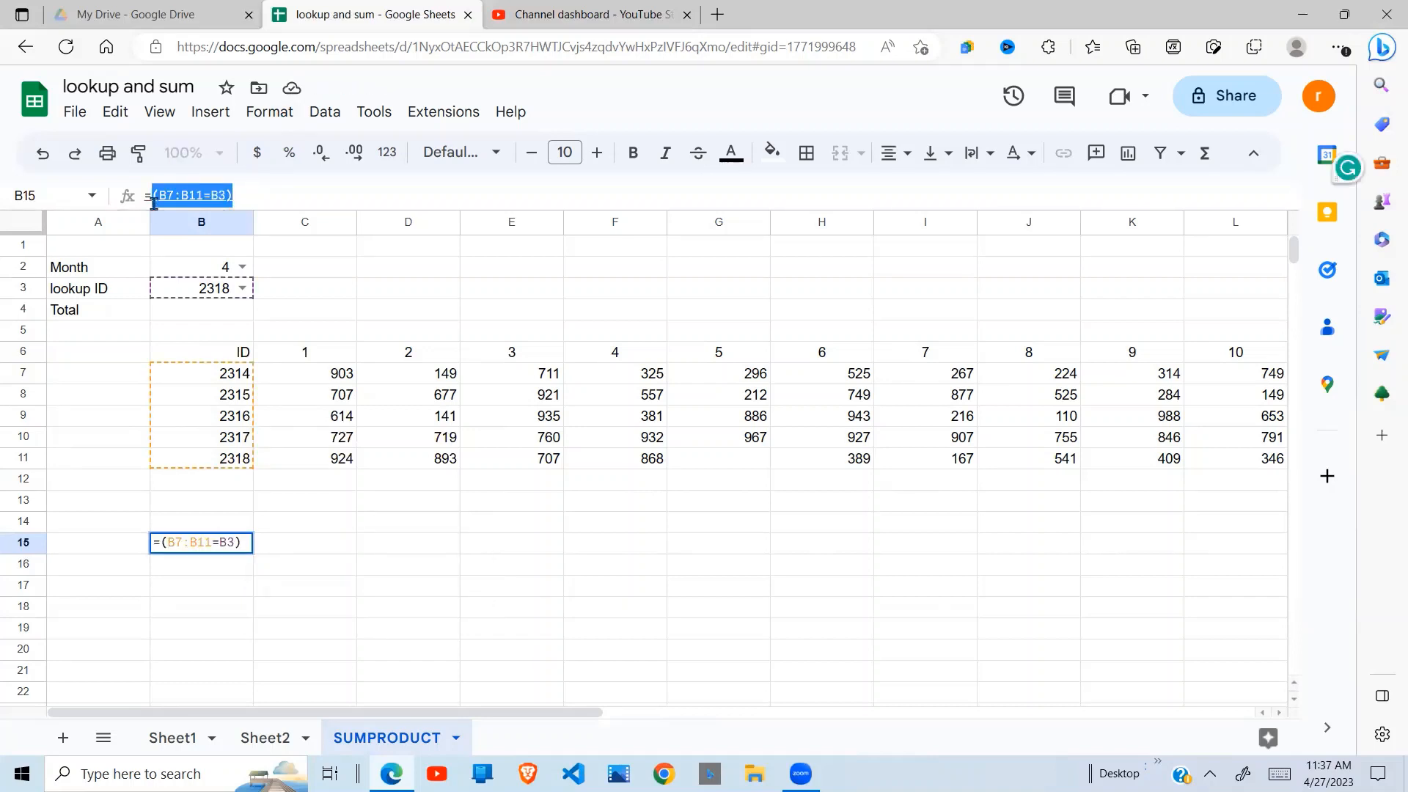
key(ctrl+shift+Return)
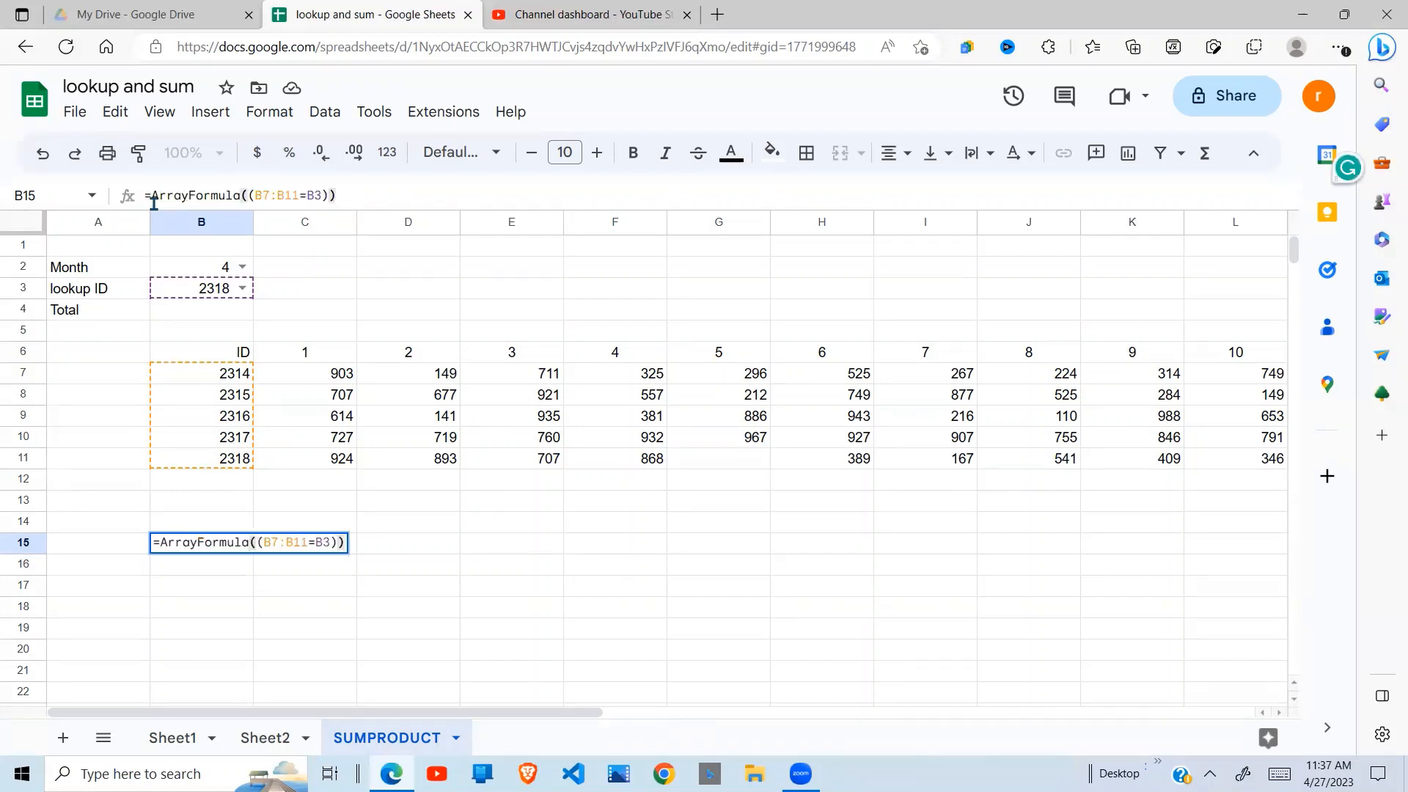
key(Return)
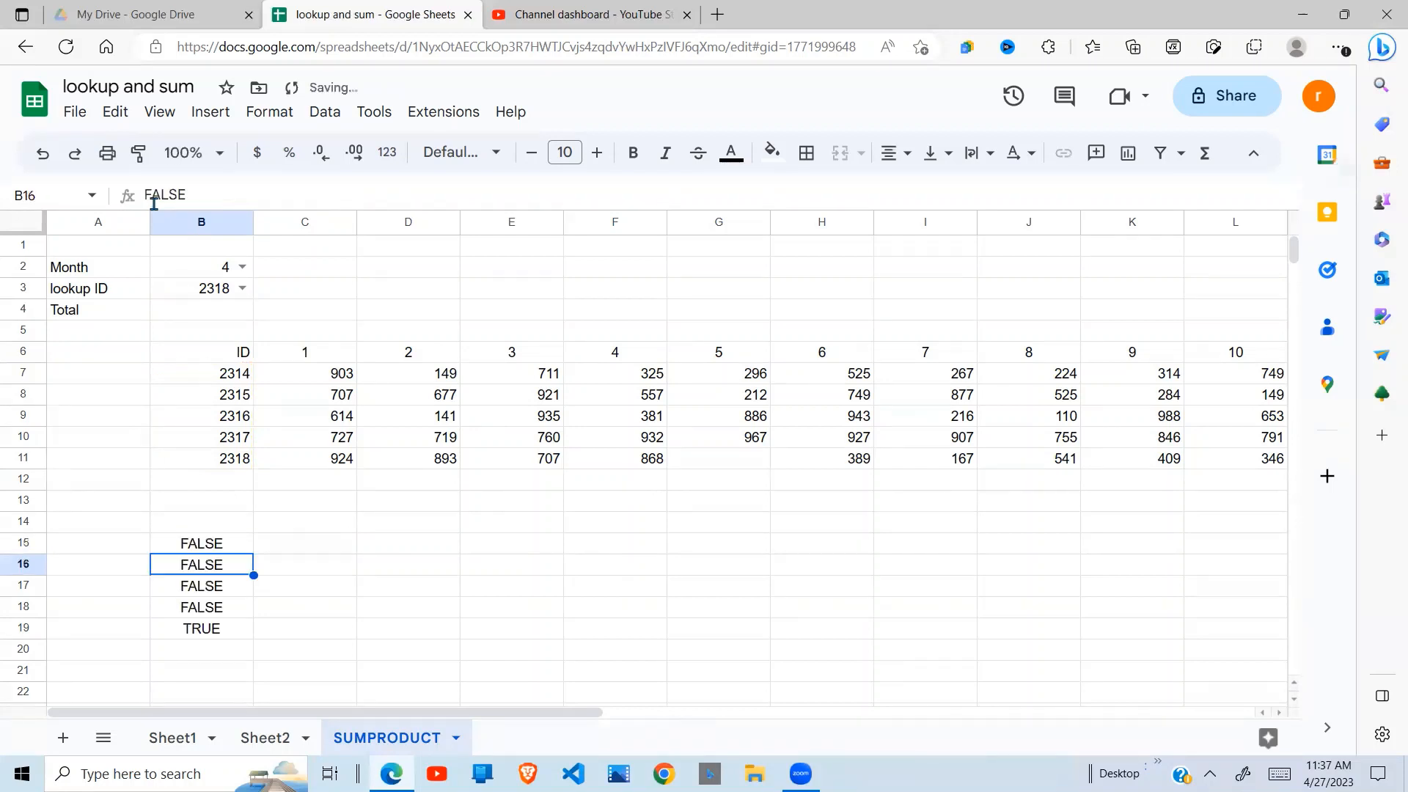
click(245, 550)
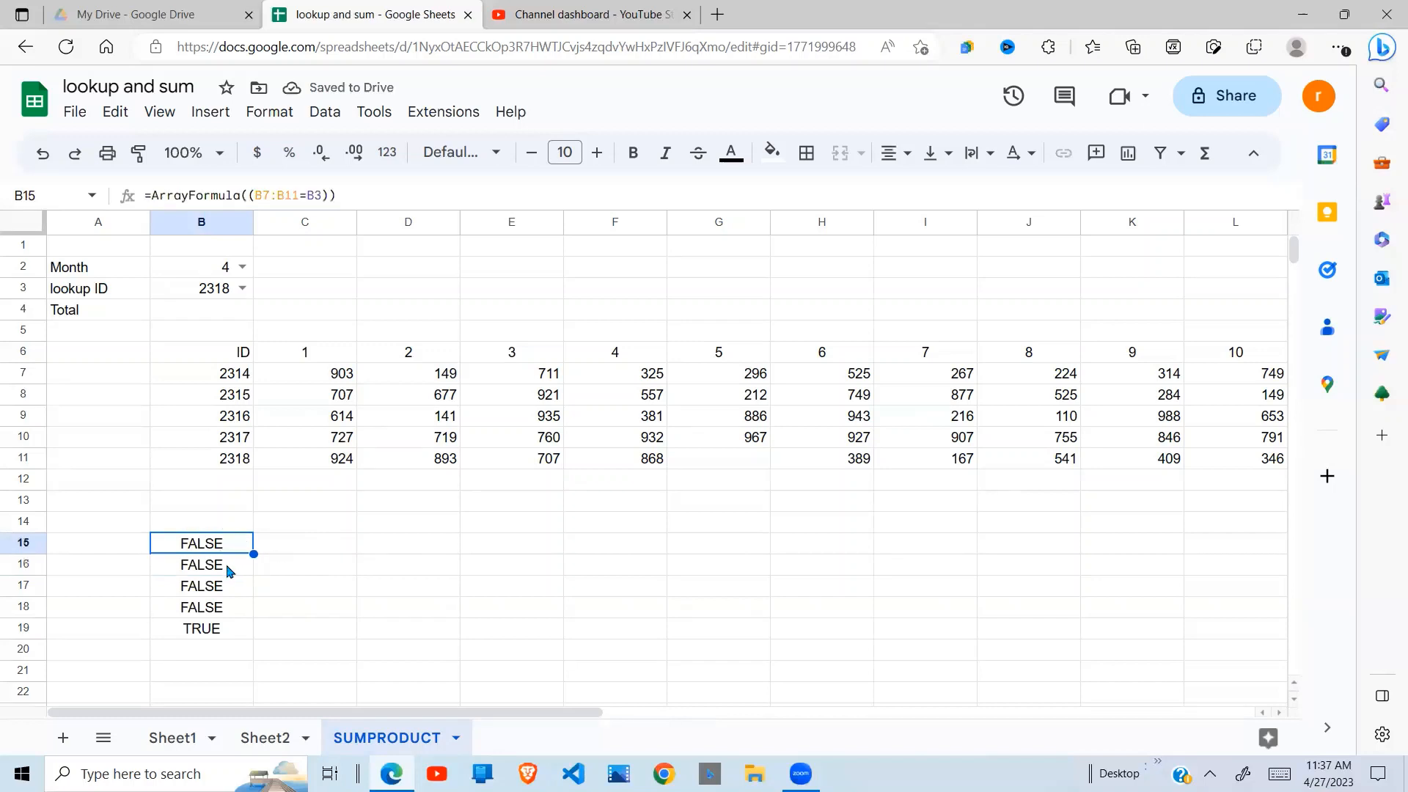
Step: Examine the ID comparison results in B15:B19 and set the lookup ID in B3 to 2314 to test them
click(228, 570)
click(220, 594)
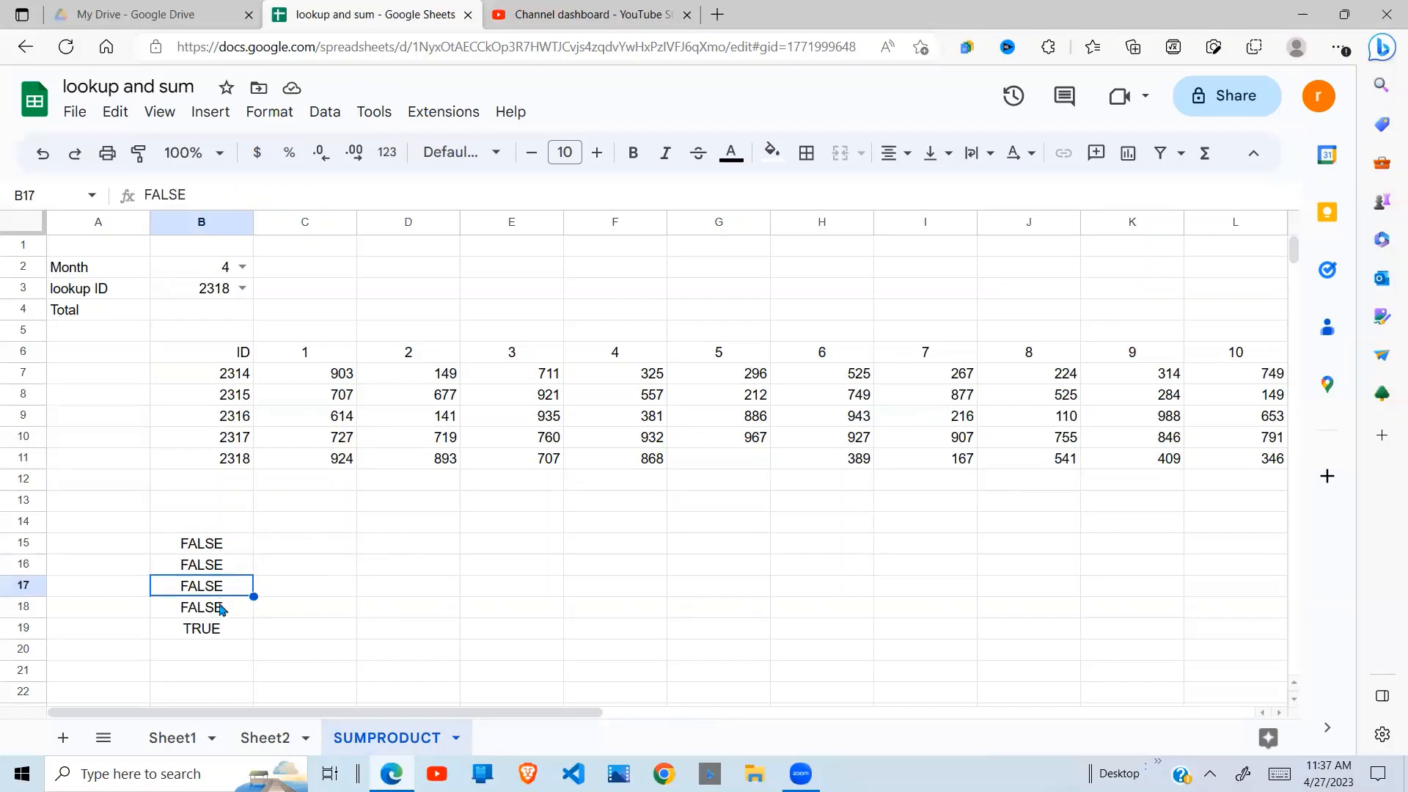
click(222, 632)
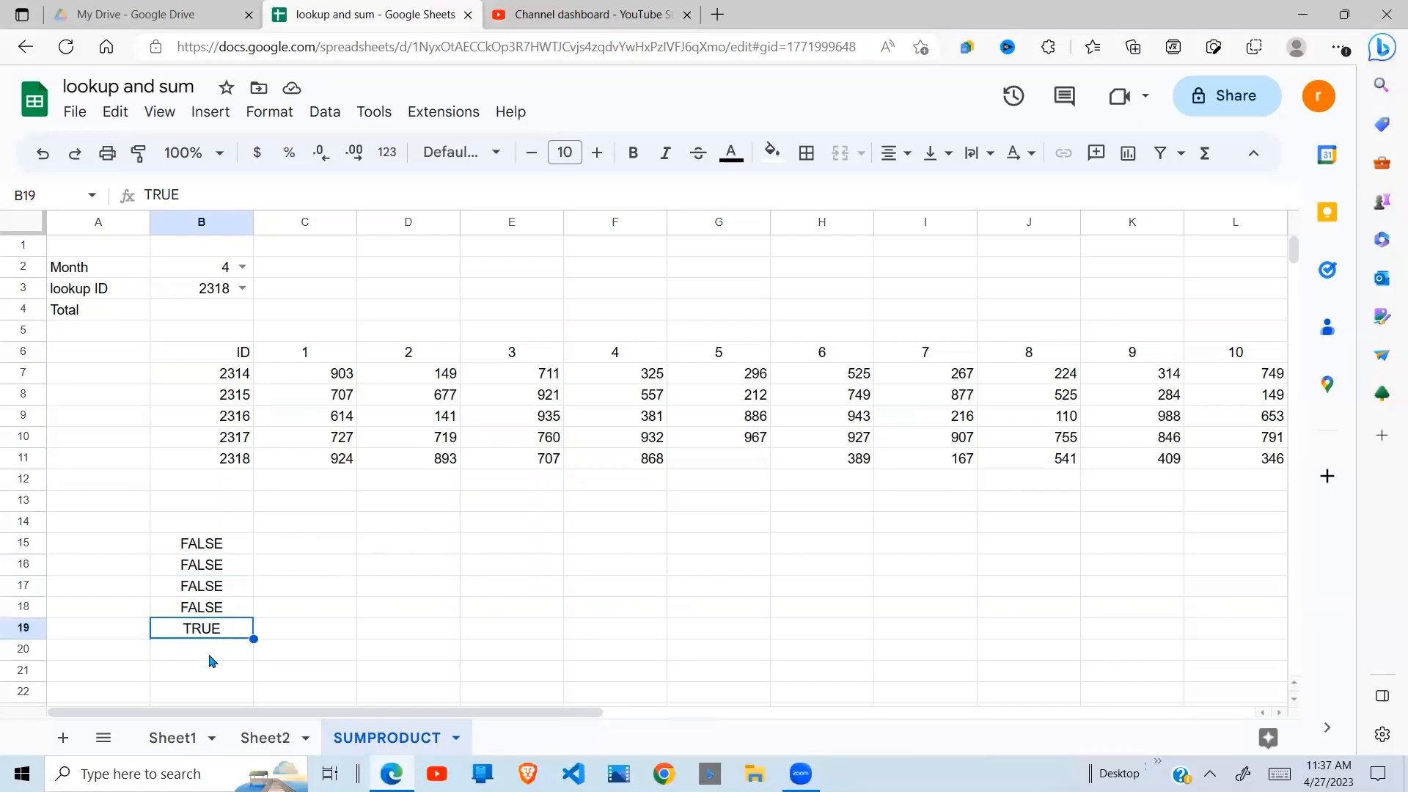
click(230, 291)
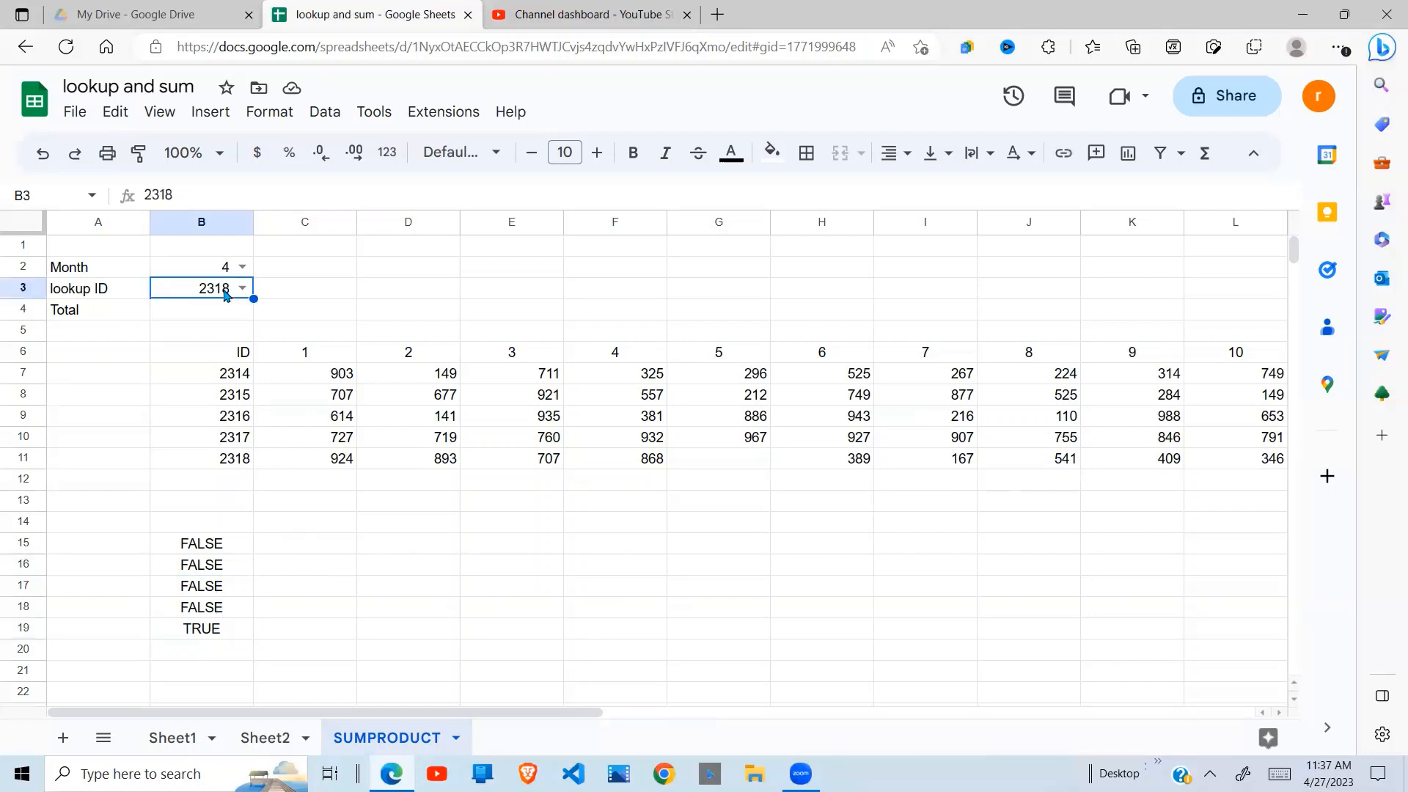
click(249, 462)
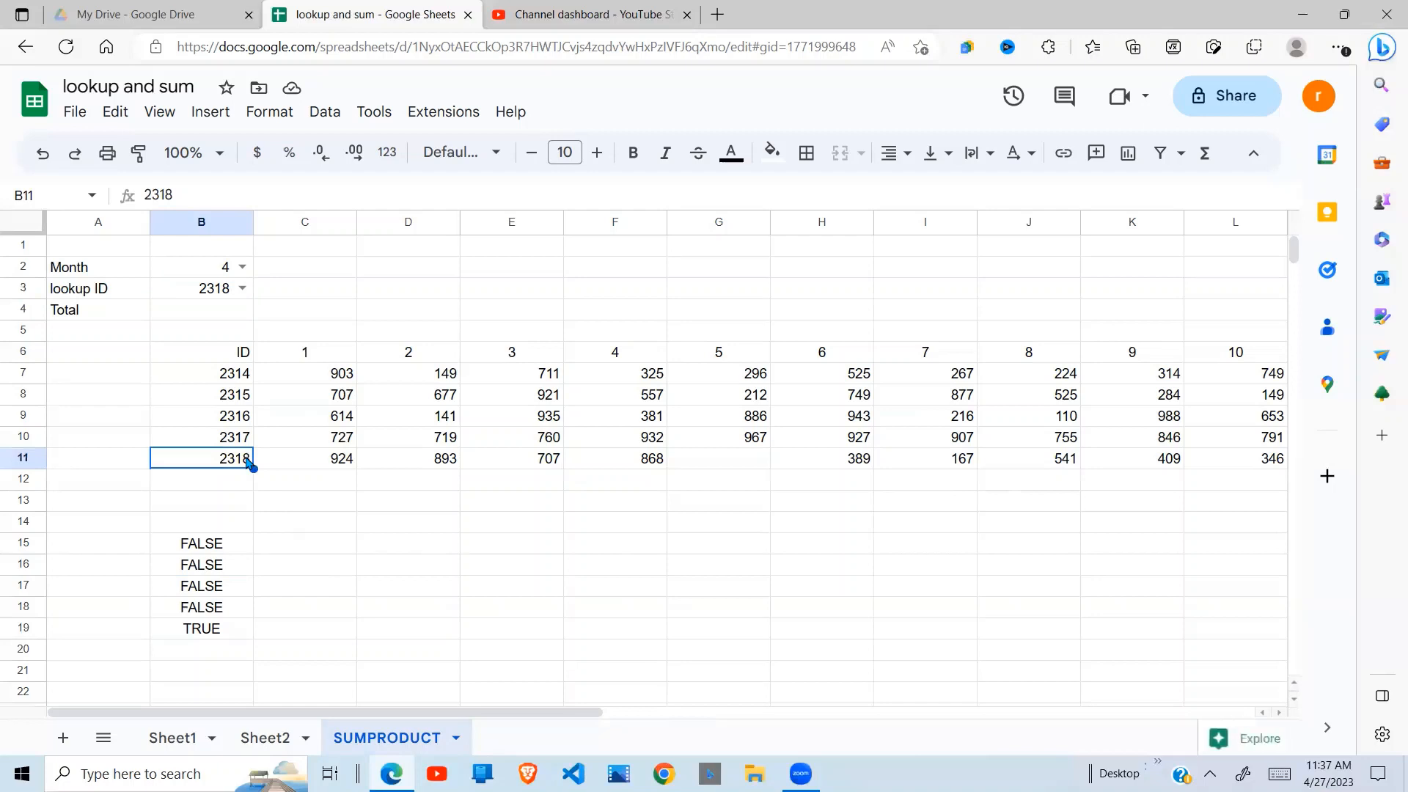
click(242, 287)
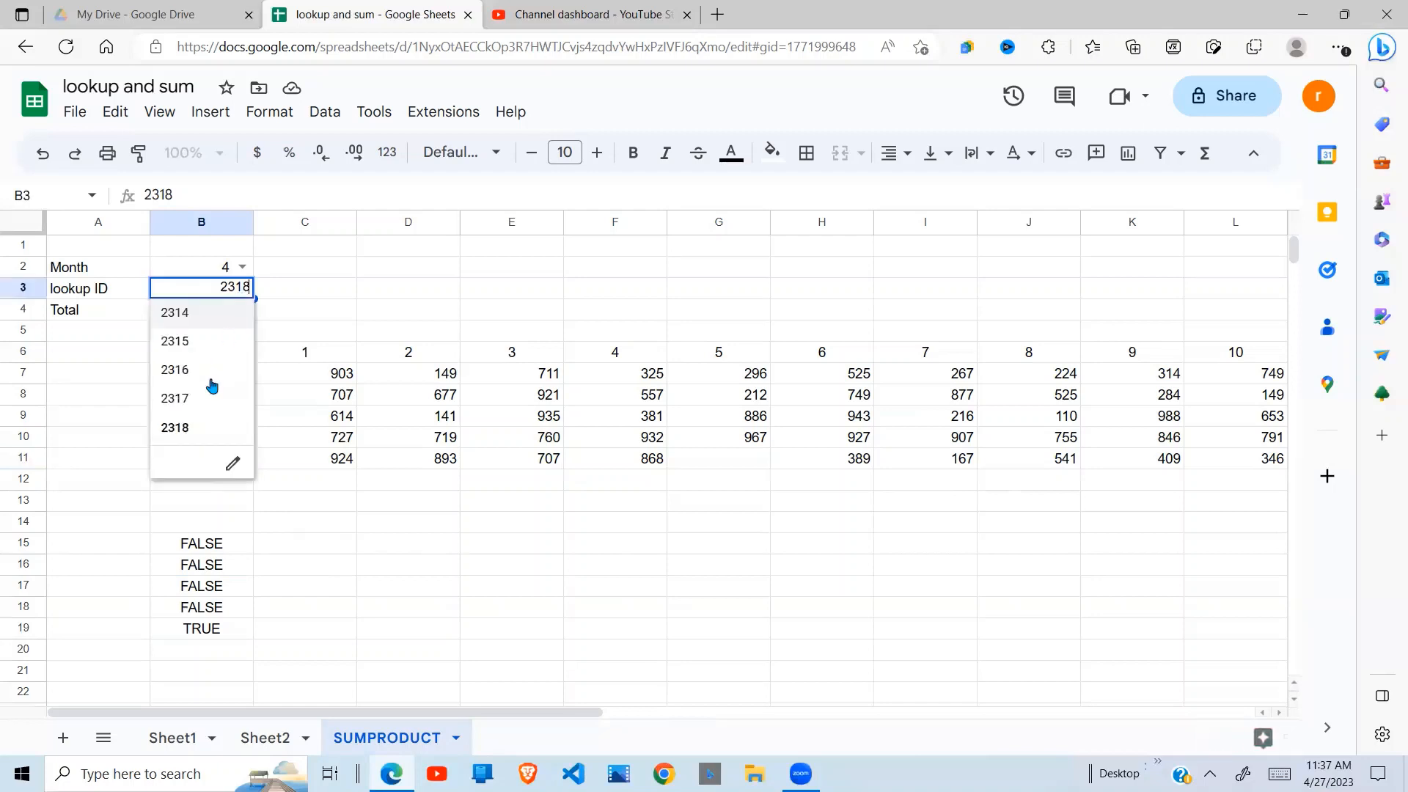
click(196, 316)
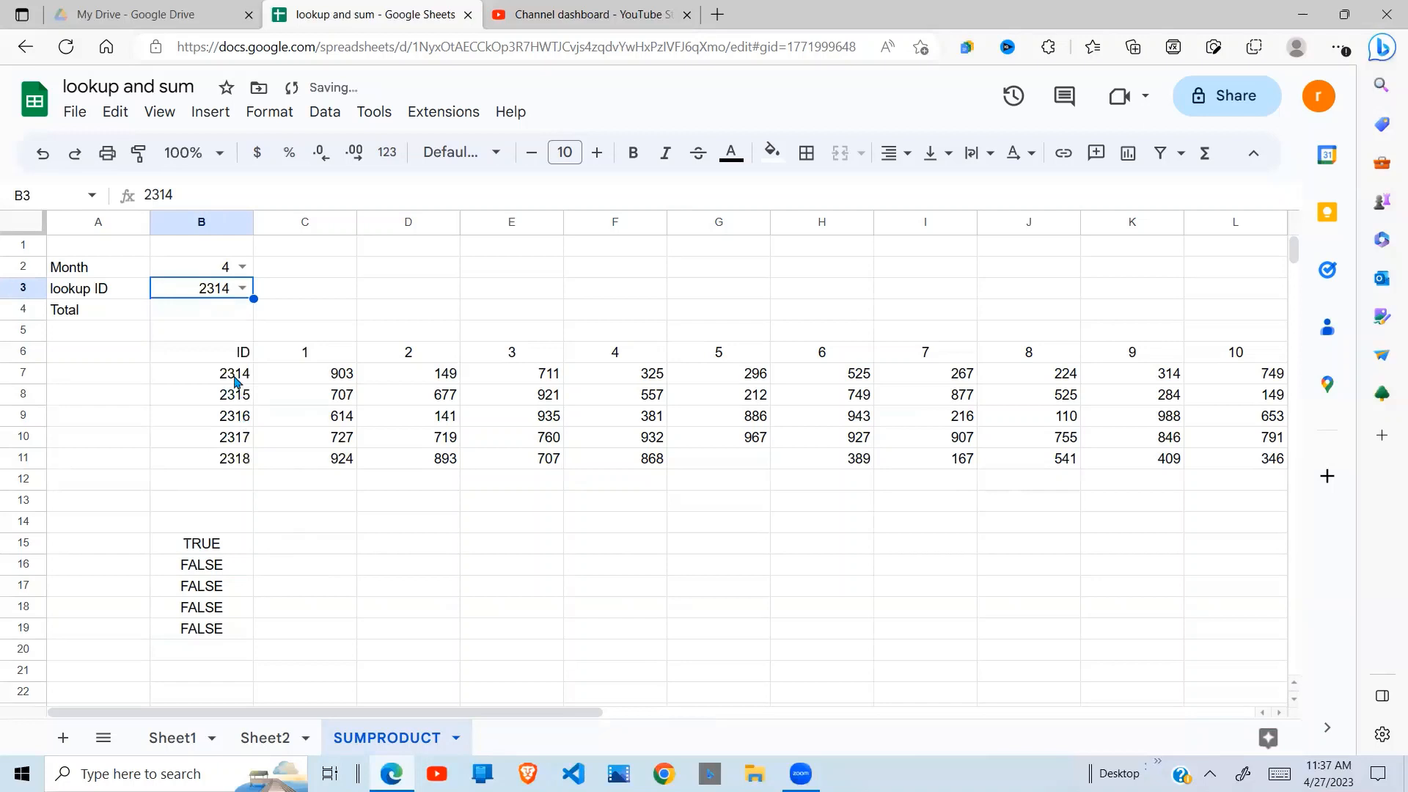
click(227, 552)
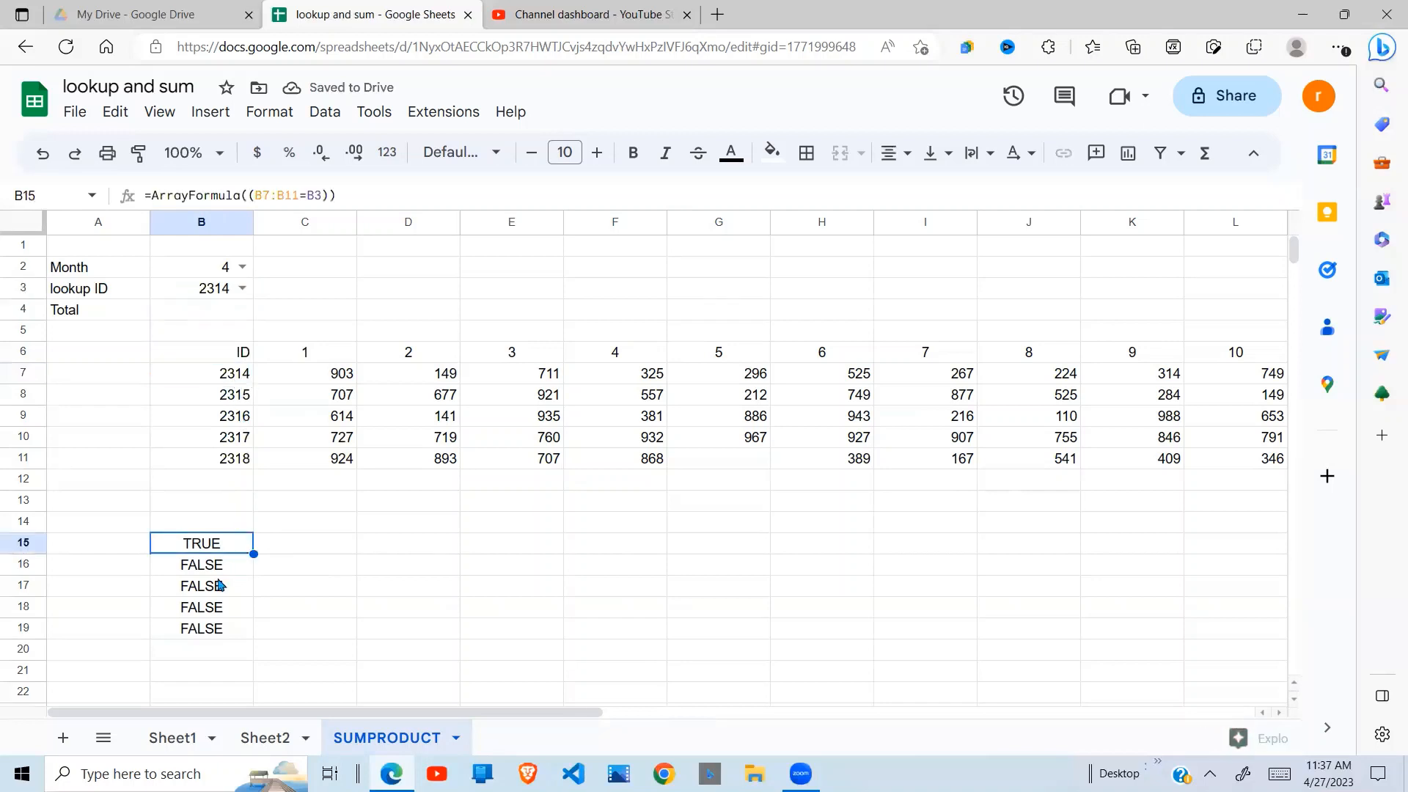
click(220, 588)
click(218, 612)
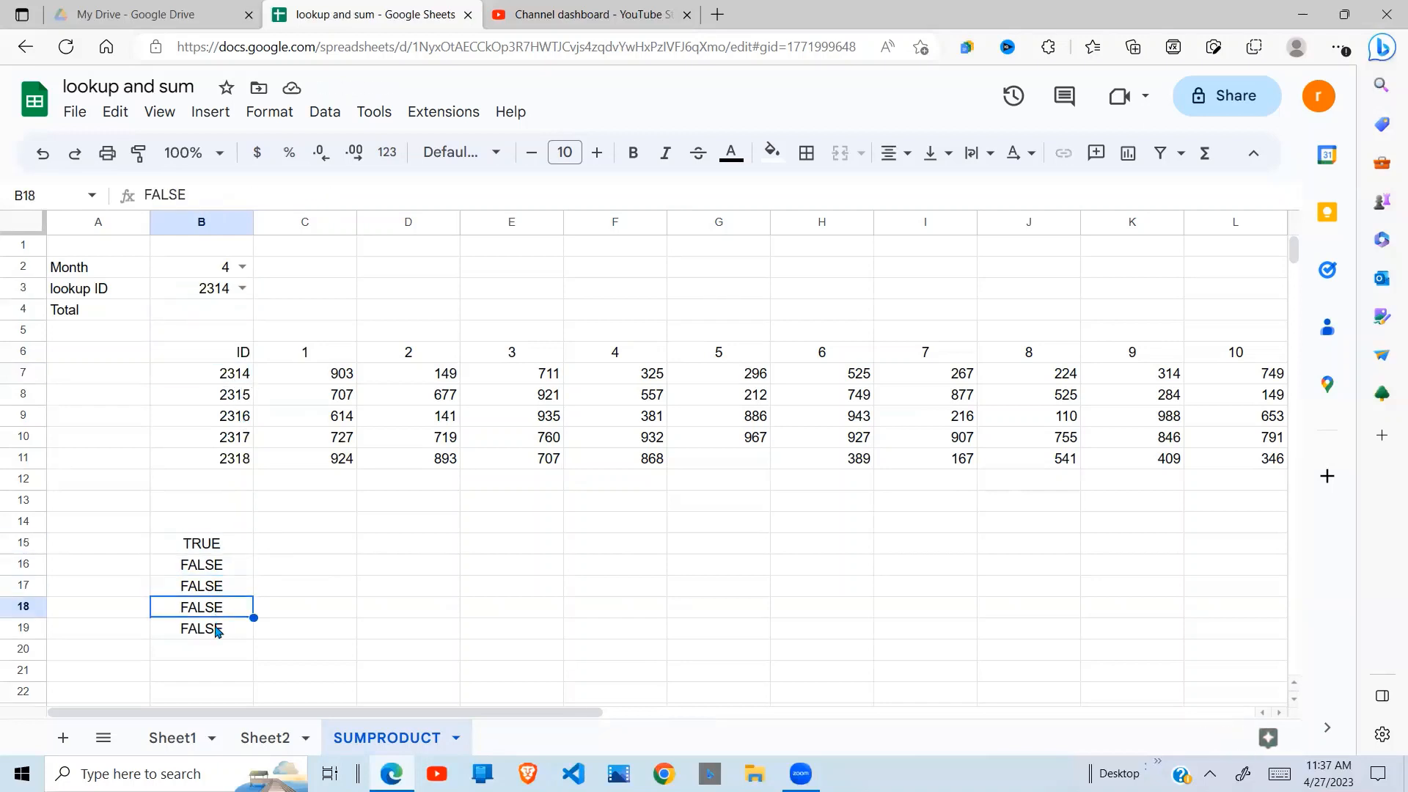
click(218, 547)
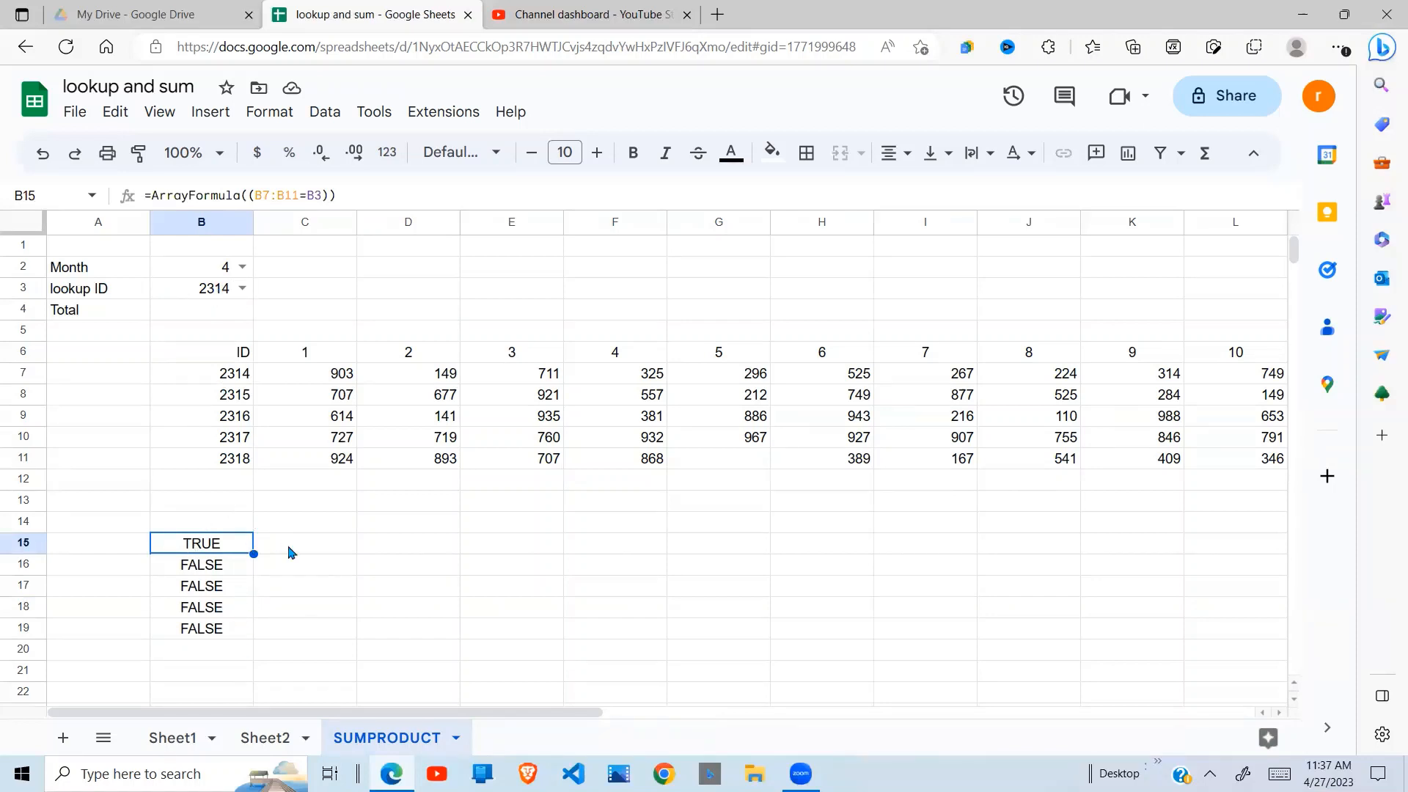
Step: Enter an array formula in C15 comparing the month headers with the chosen month: =ArrayFormula((C6:N6<=B2))
click(311, 551)
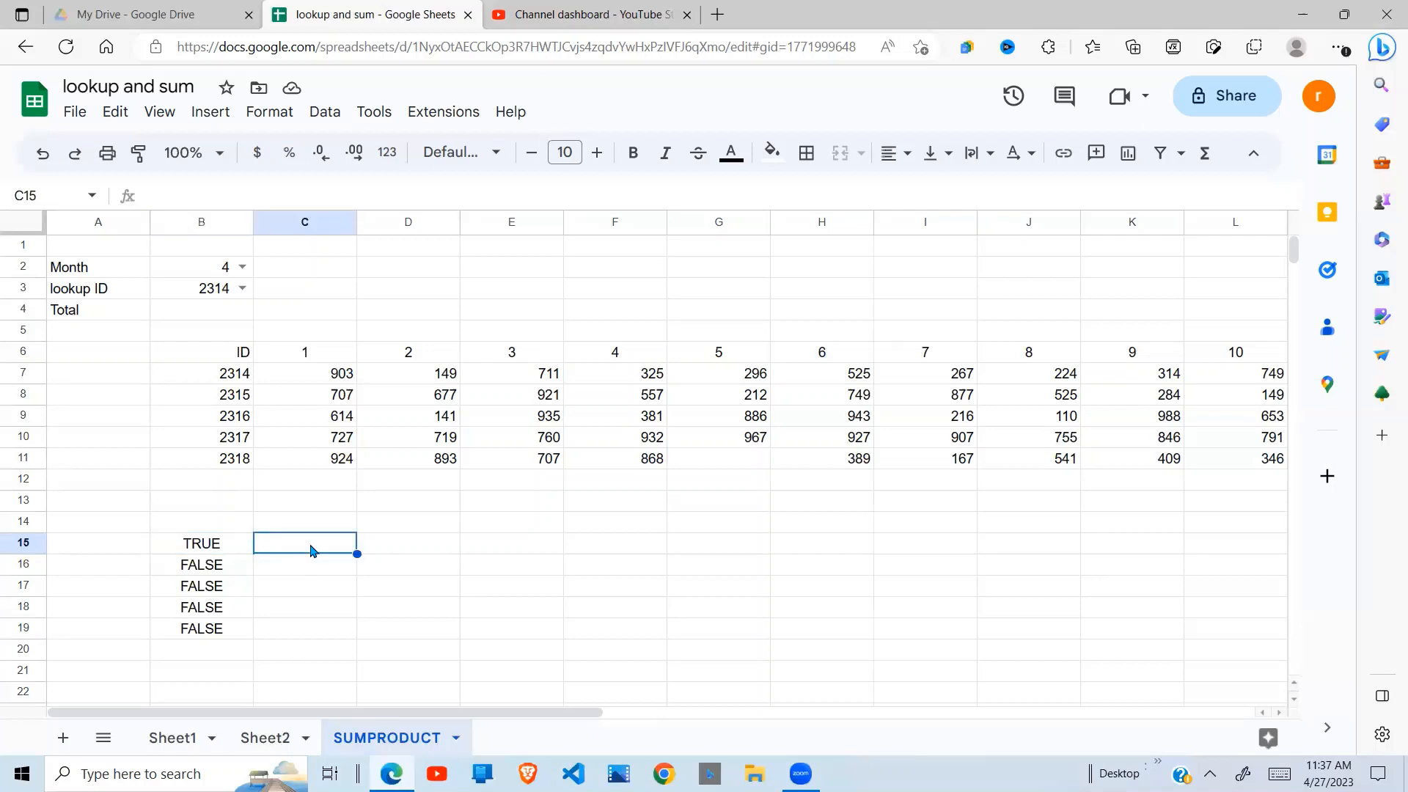
text(=)
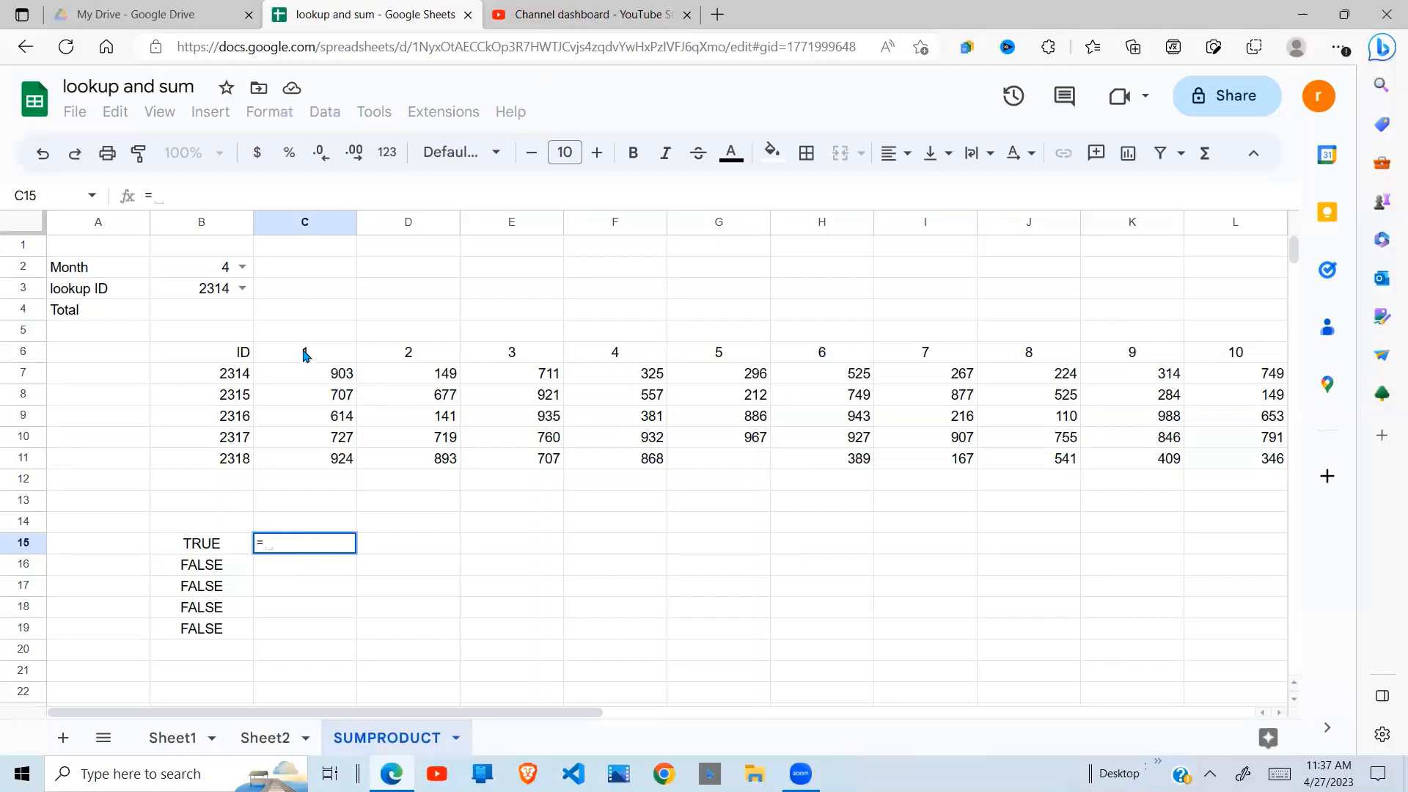
drag(306, 355, 1027, 358)
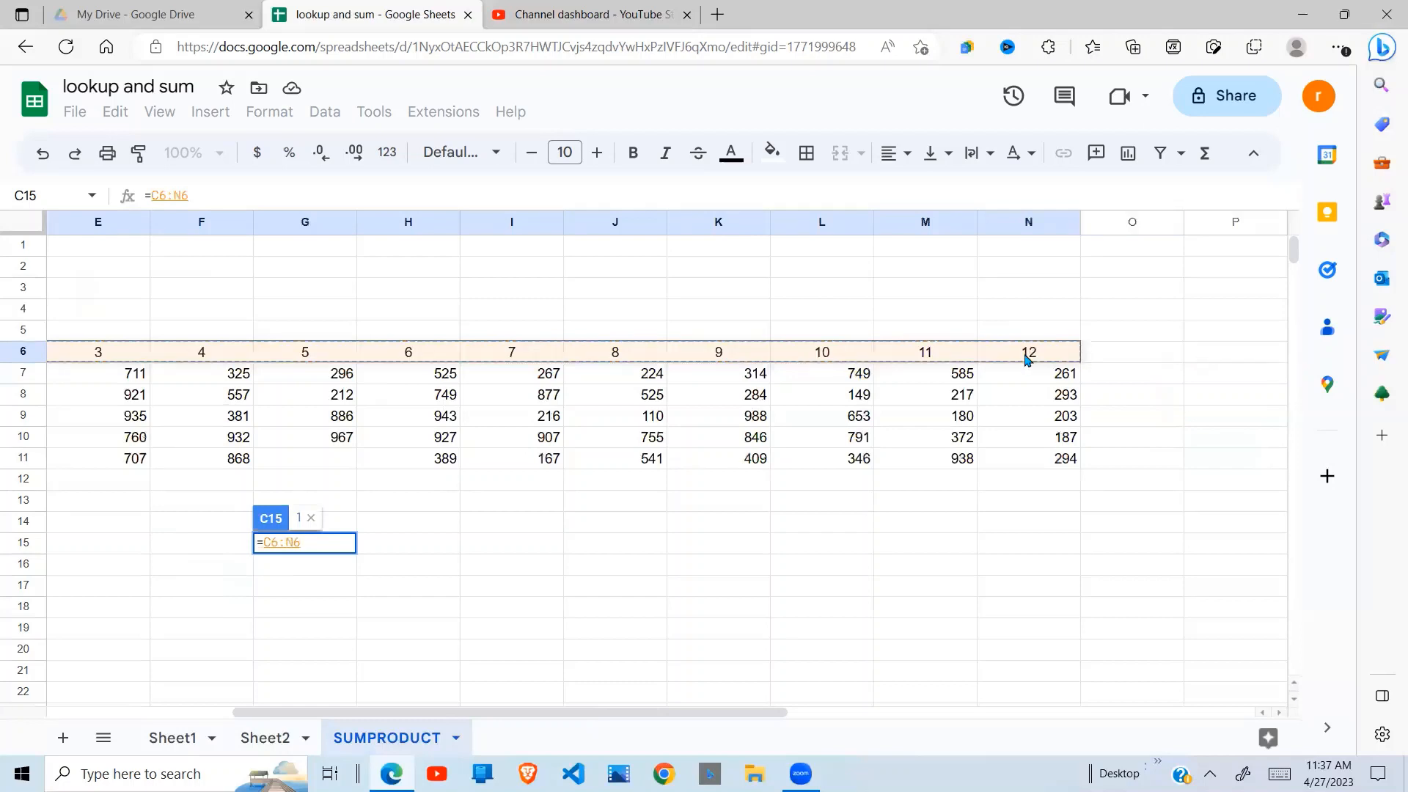
click(211, 195)
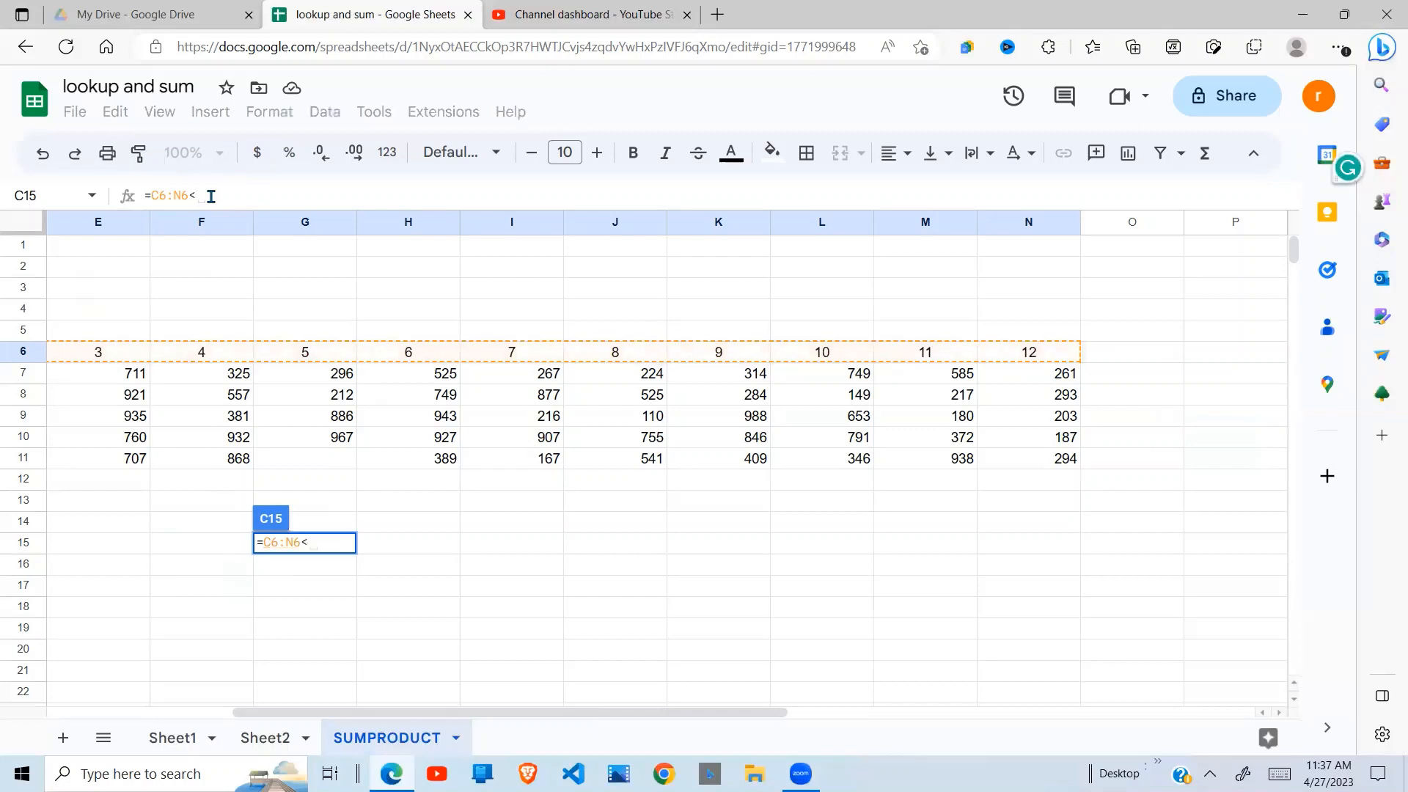
text(<=)
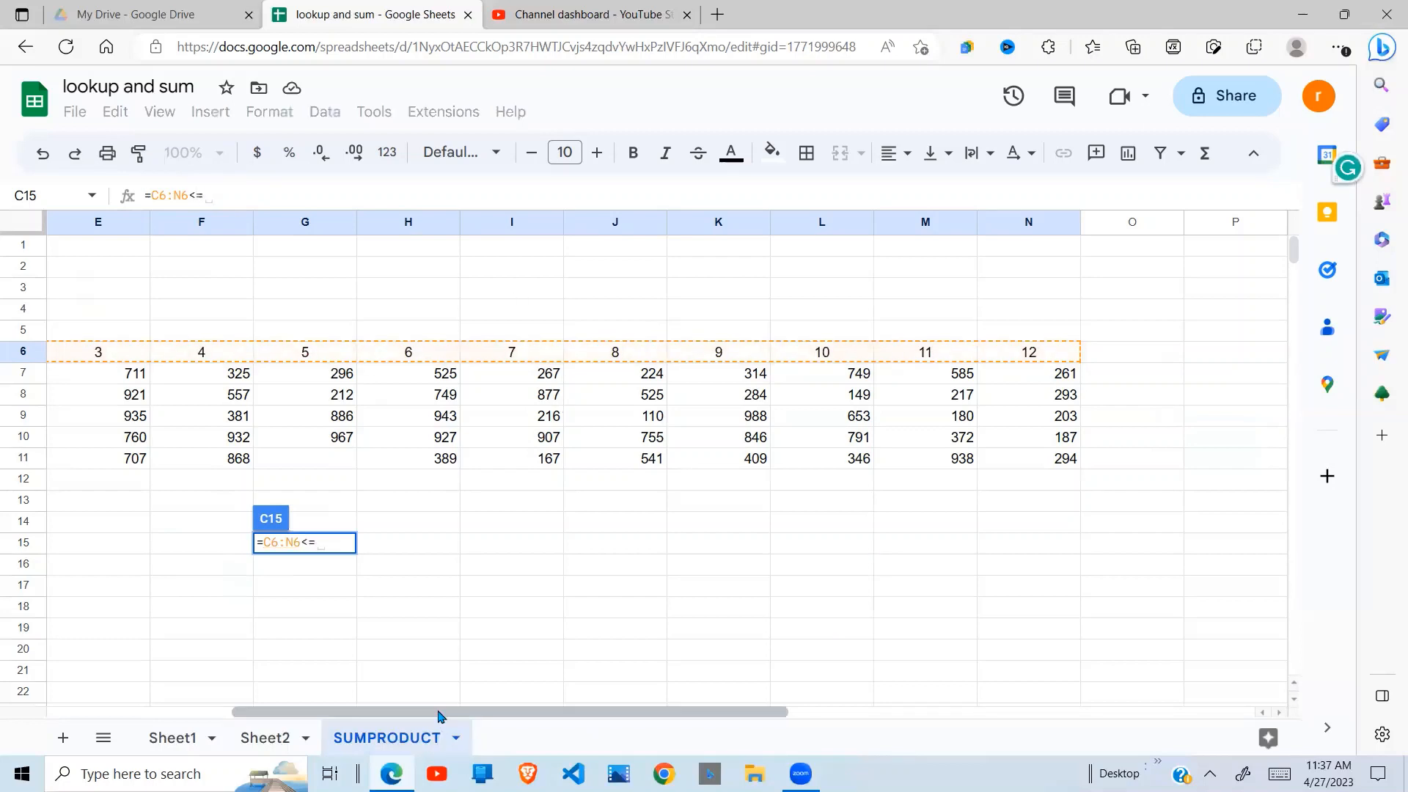
drag(222, 712, 176, 733)
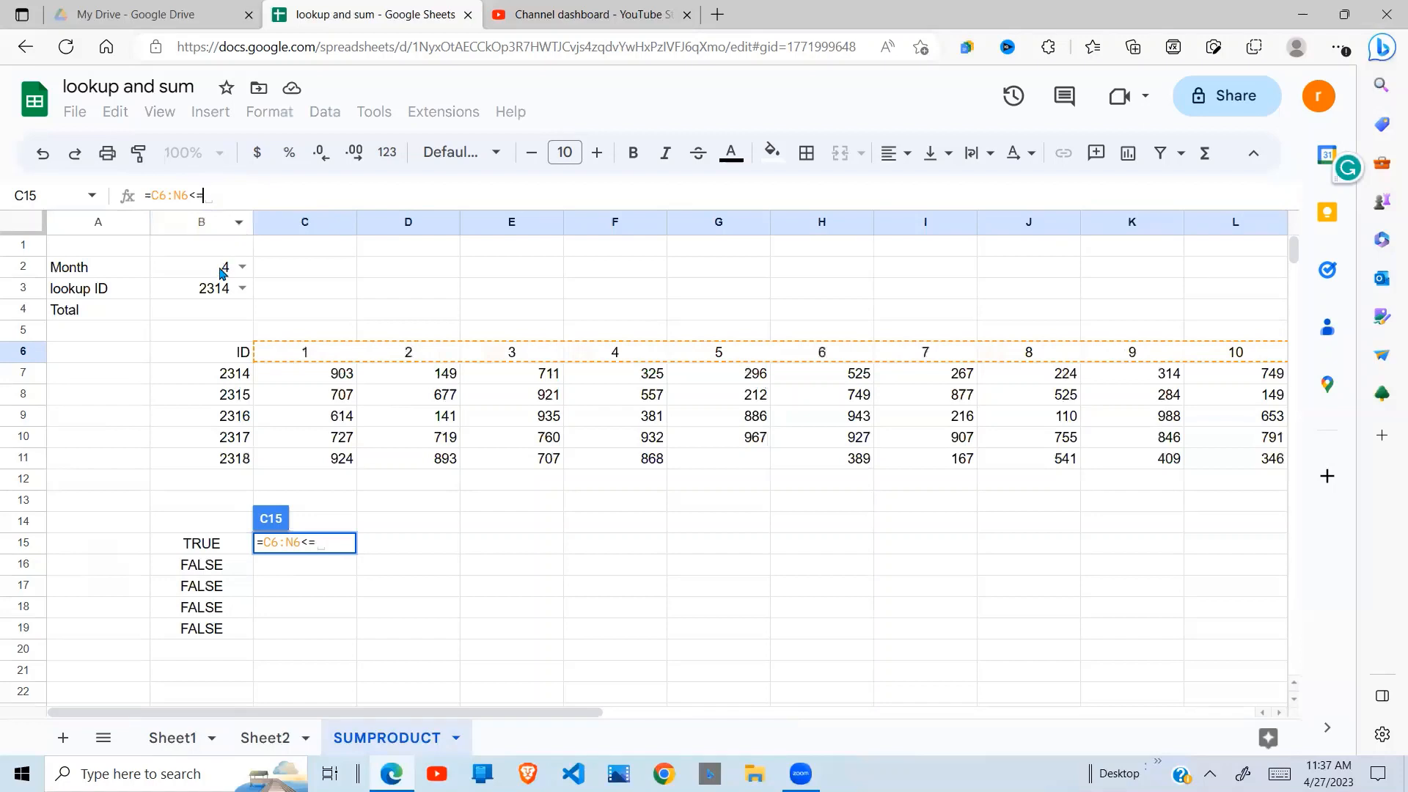
click(222, 269)
key(ctrl+shift+Return)
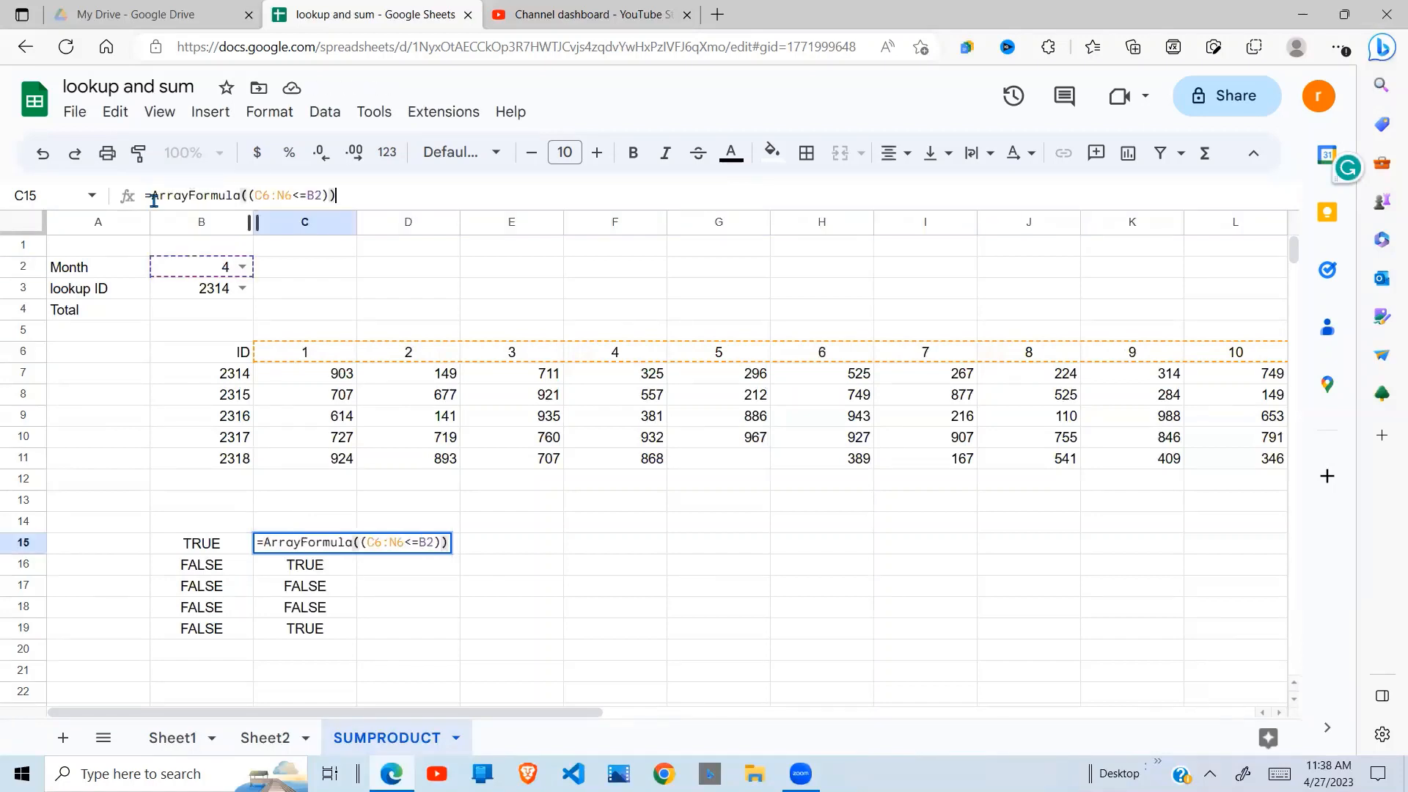
key(Return)
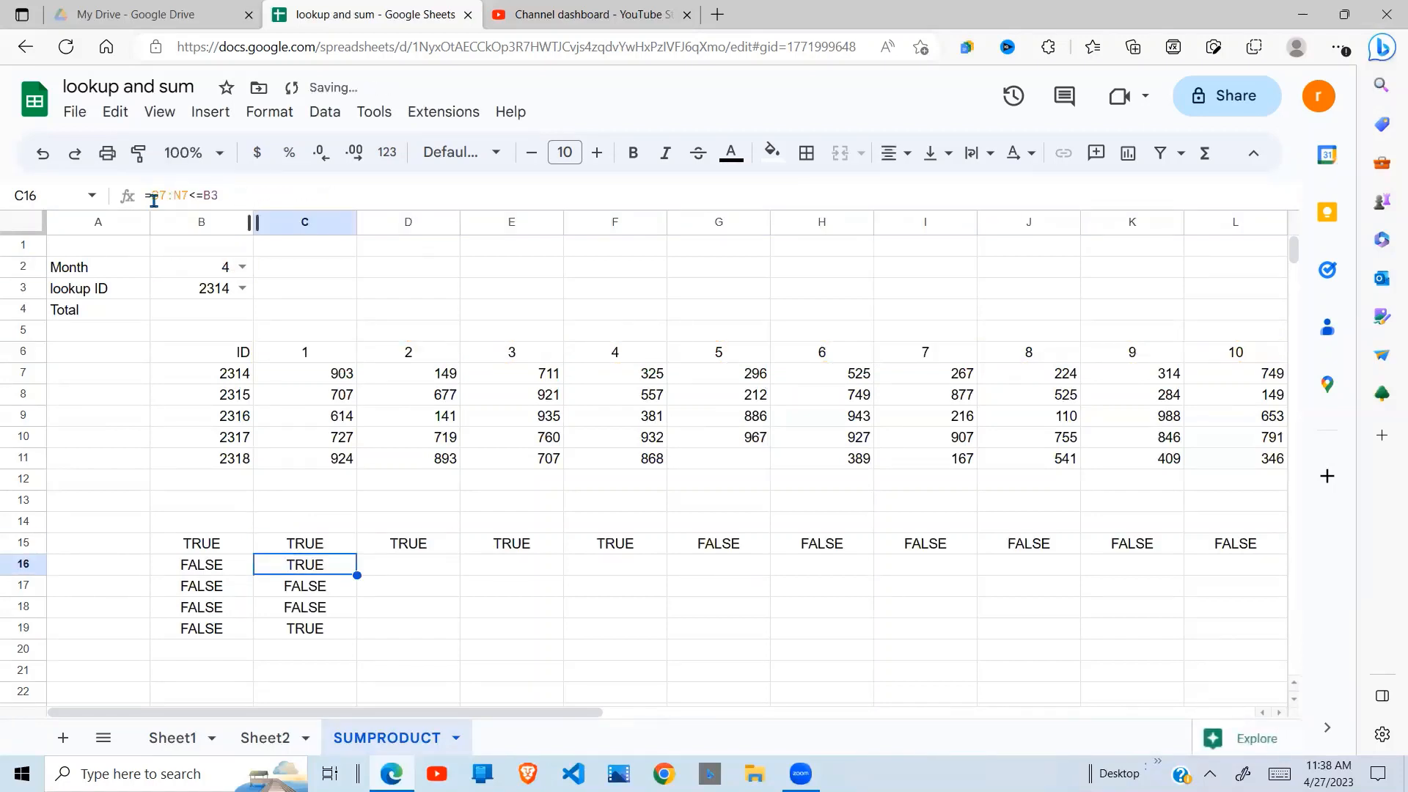
Step: Clear the leftover values below C15, in C16 and C17:C20
key(Delete)
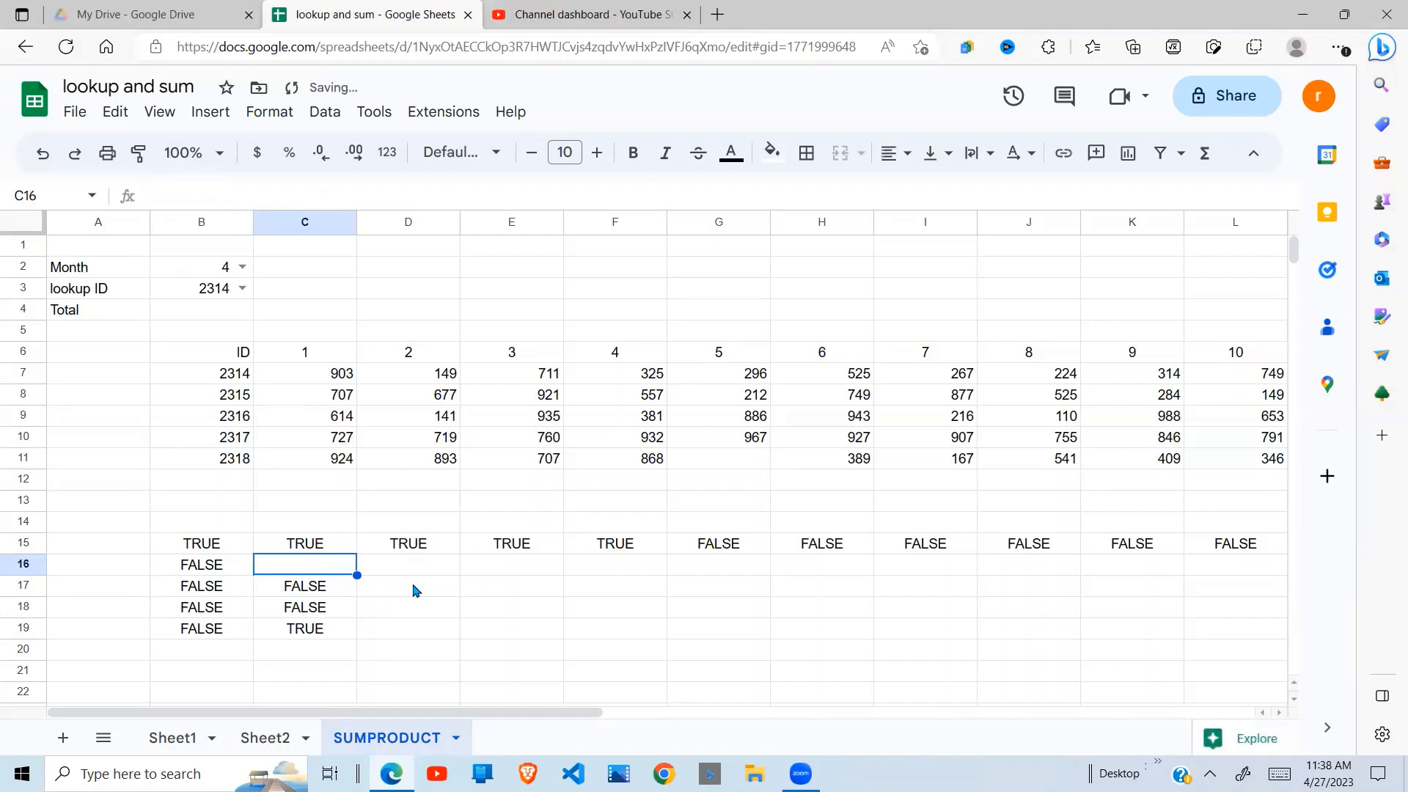
click(381, 613)
drag(326, 592, 334, 663)
key(Delete)
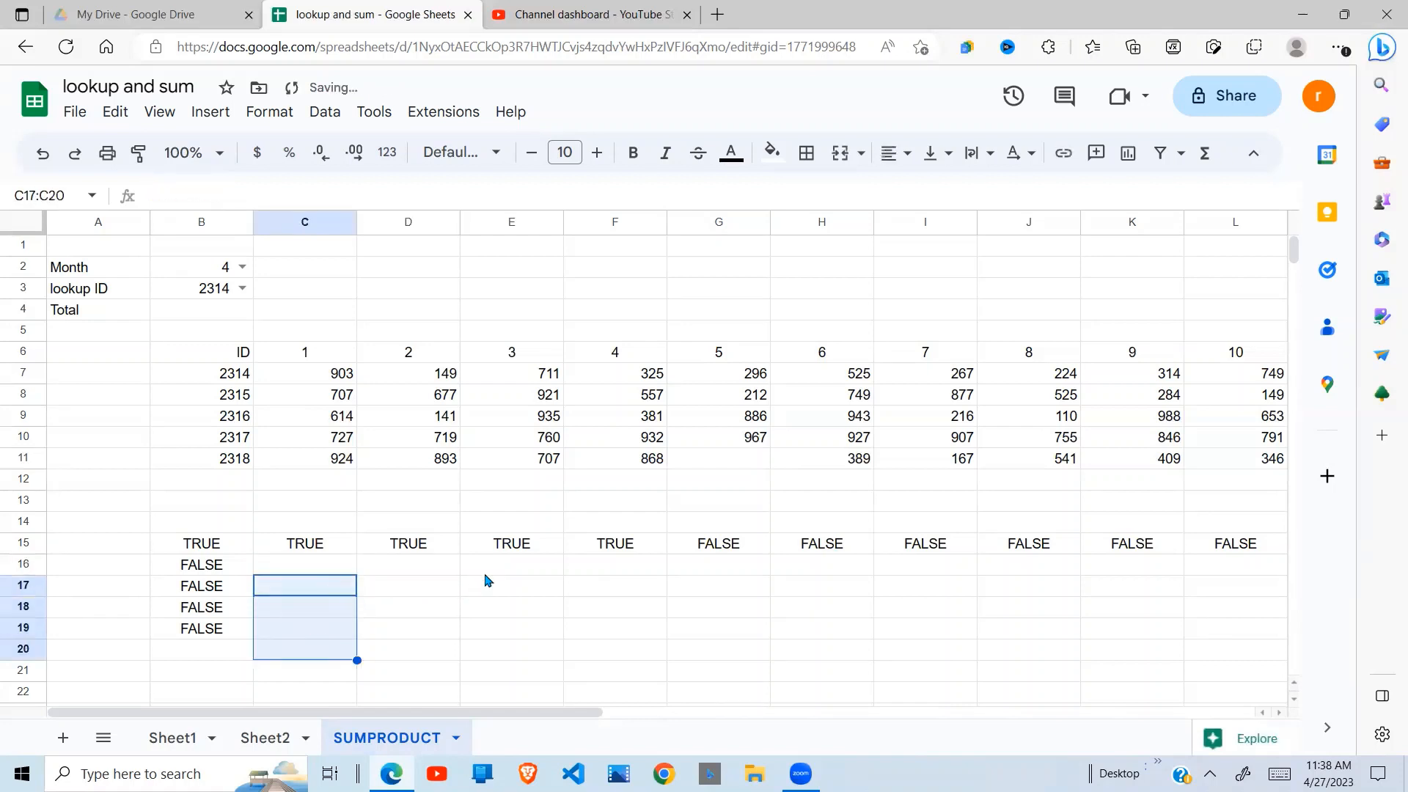
Step: Move the ID comparison results from B15:B19 down one row to B16:B20
click(473, 552)
click(333, 552)
drag(220, 545, 221, 628)
drag(223, 534, 225, 566)
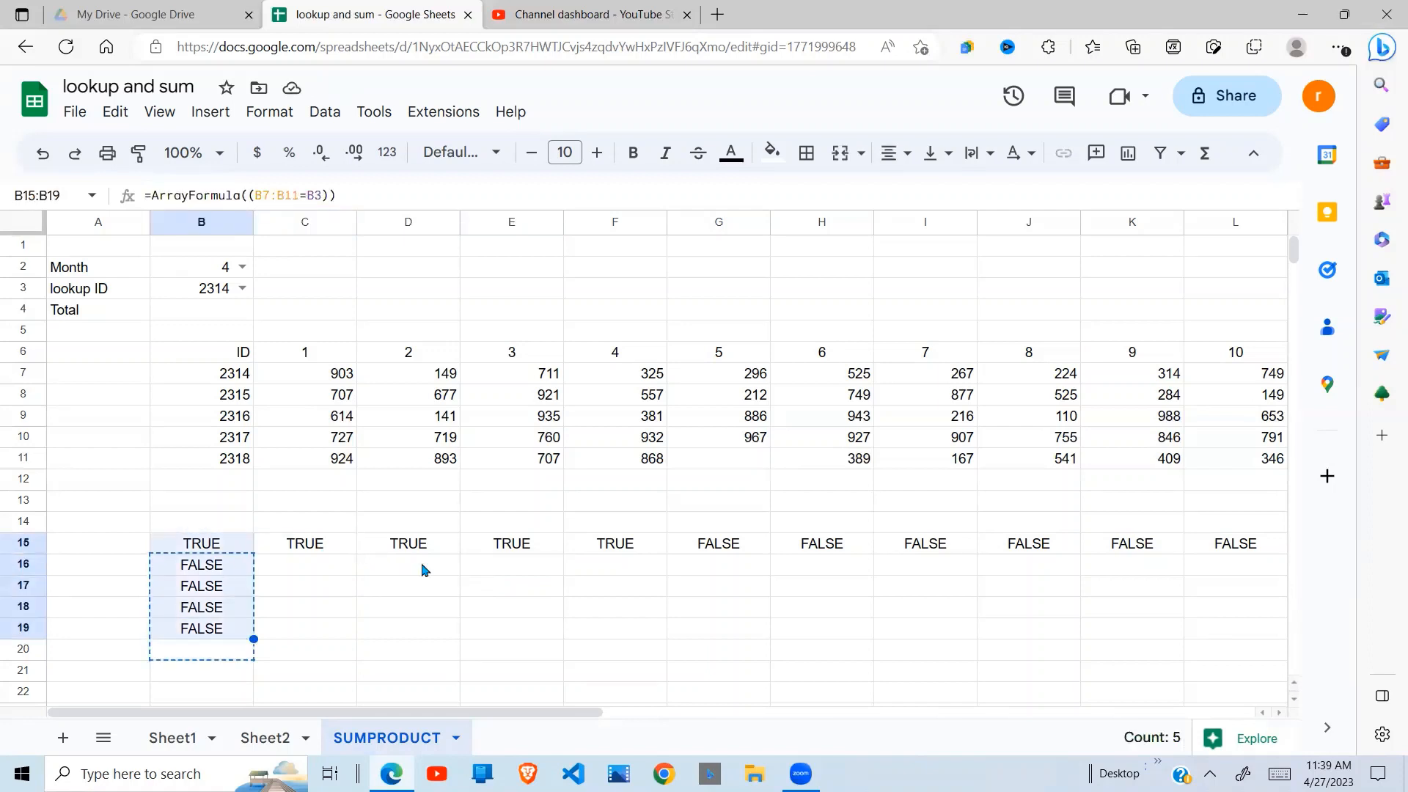
click(399, 570)
Step: Examine the month comparison results across row 15 and set the Month in B2 to 5 to test them
click(327, 555)
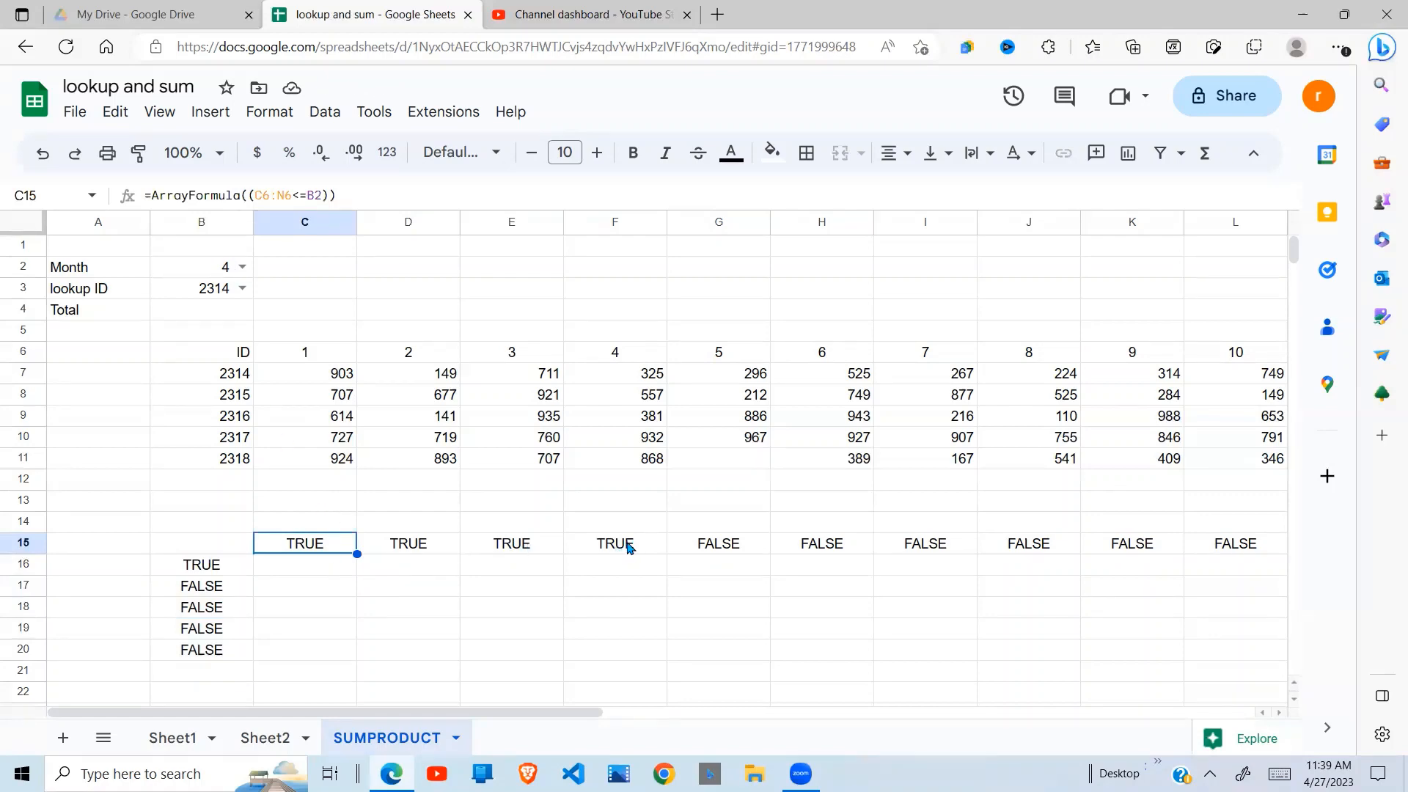
drag(628, 544, 283, 557)
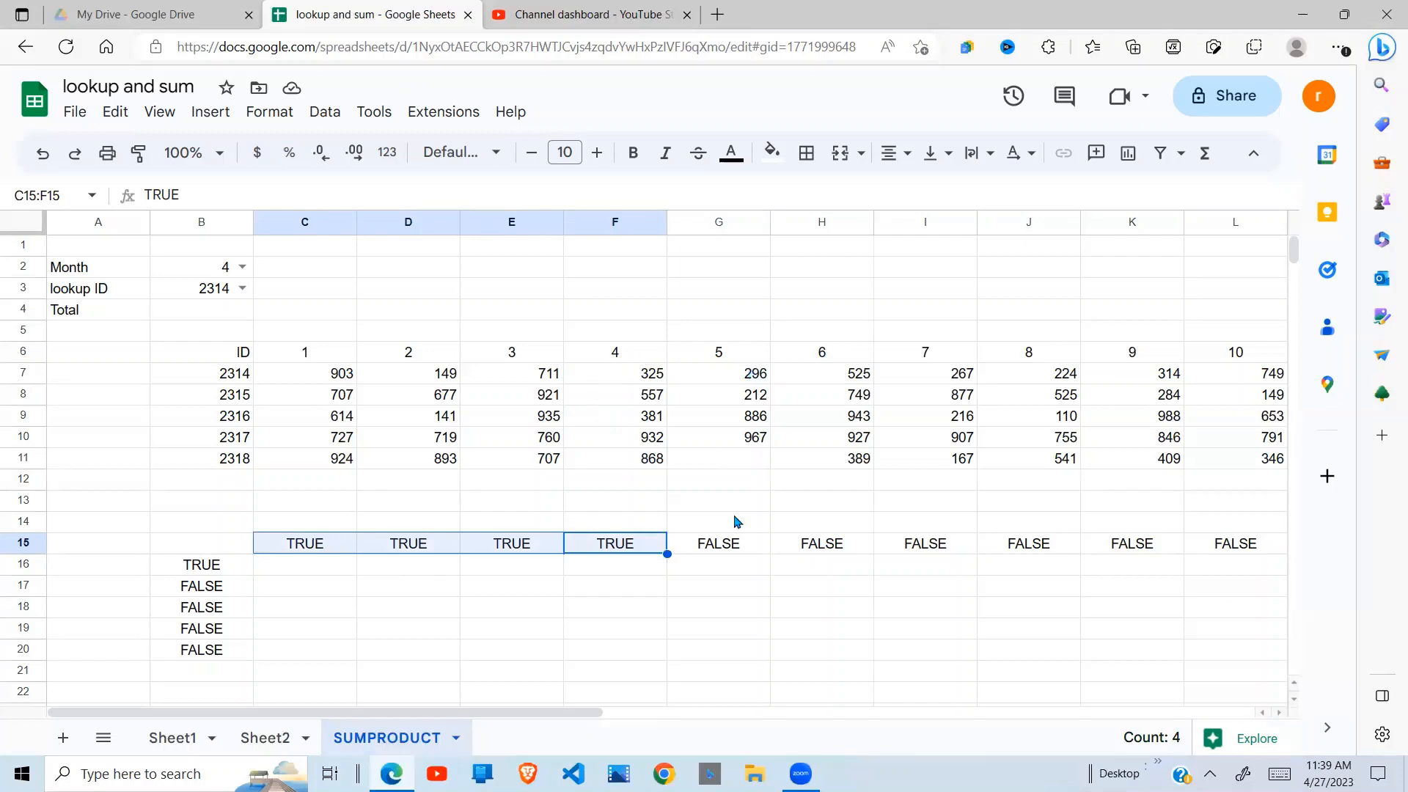
drag(732, 547, 1247, 547)
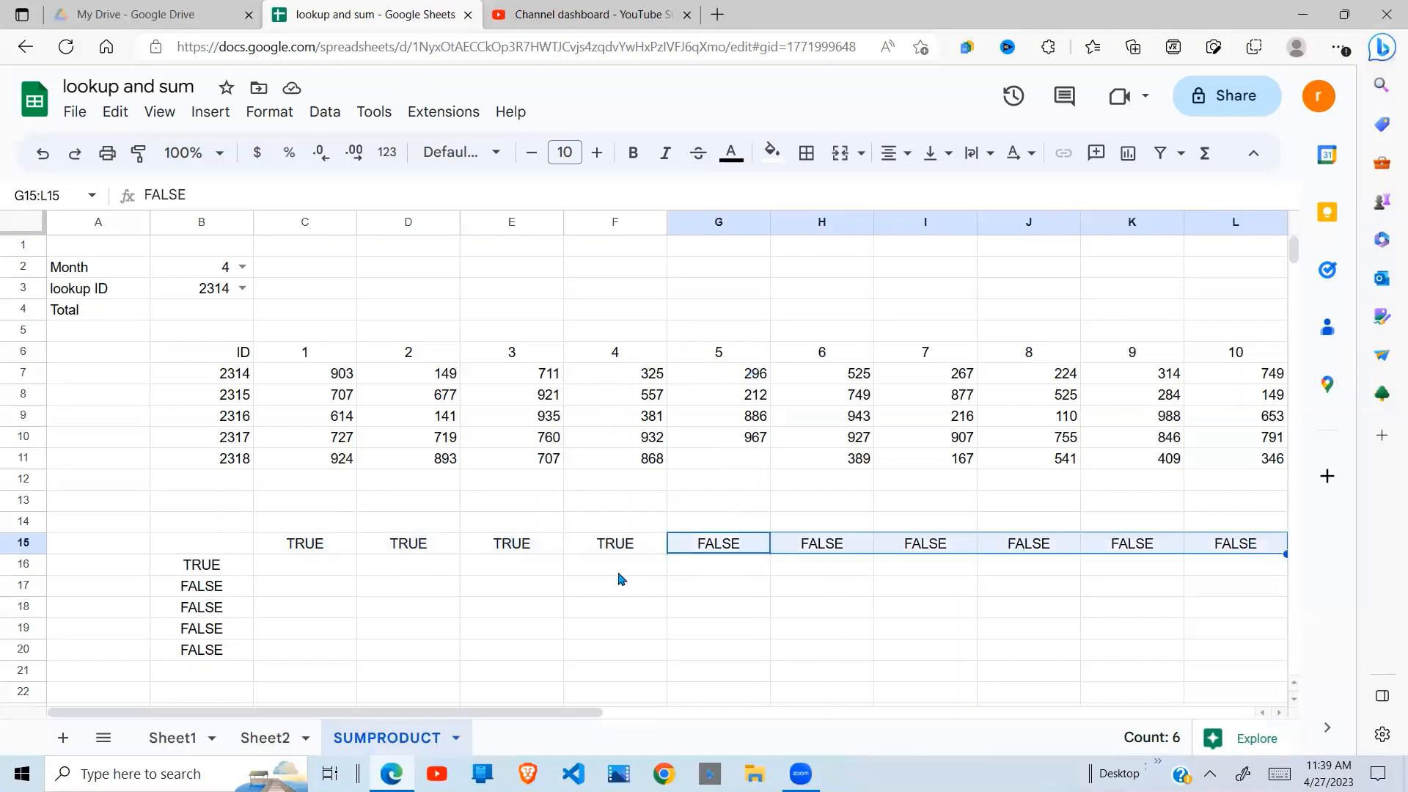
click(618, 548)
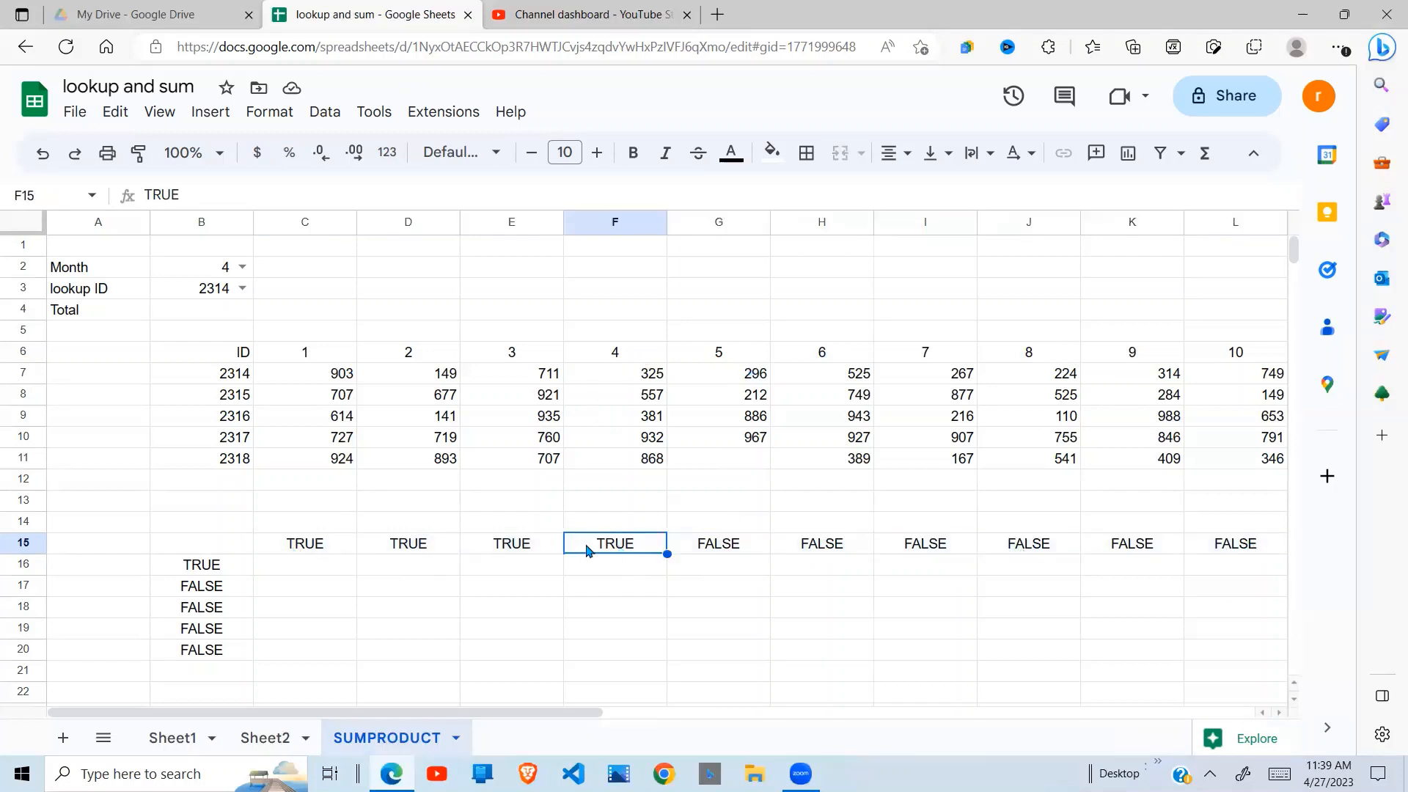
click(320, 563)
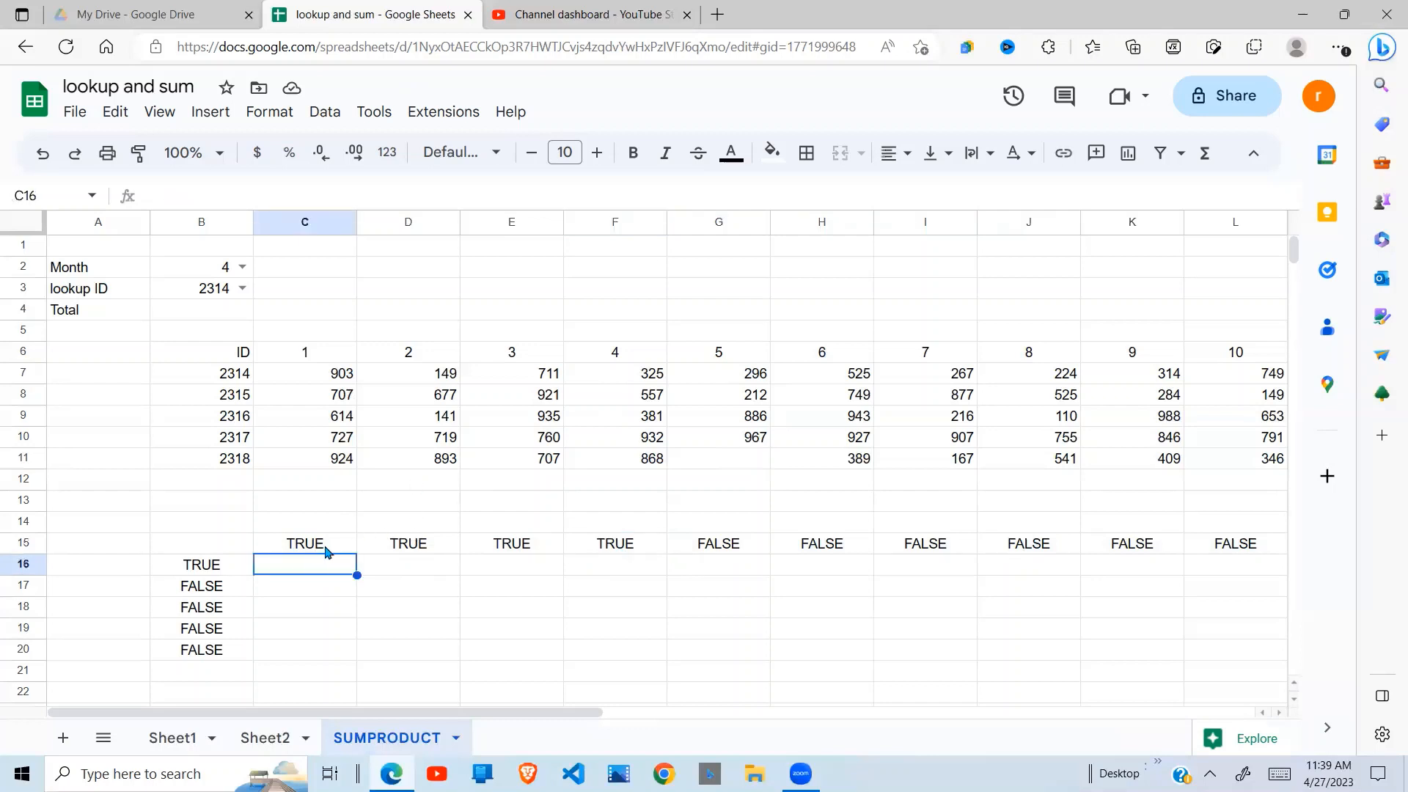
click(326, 547)
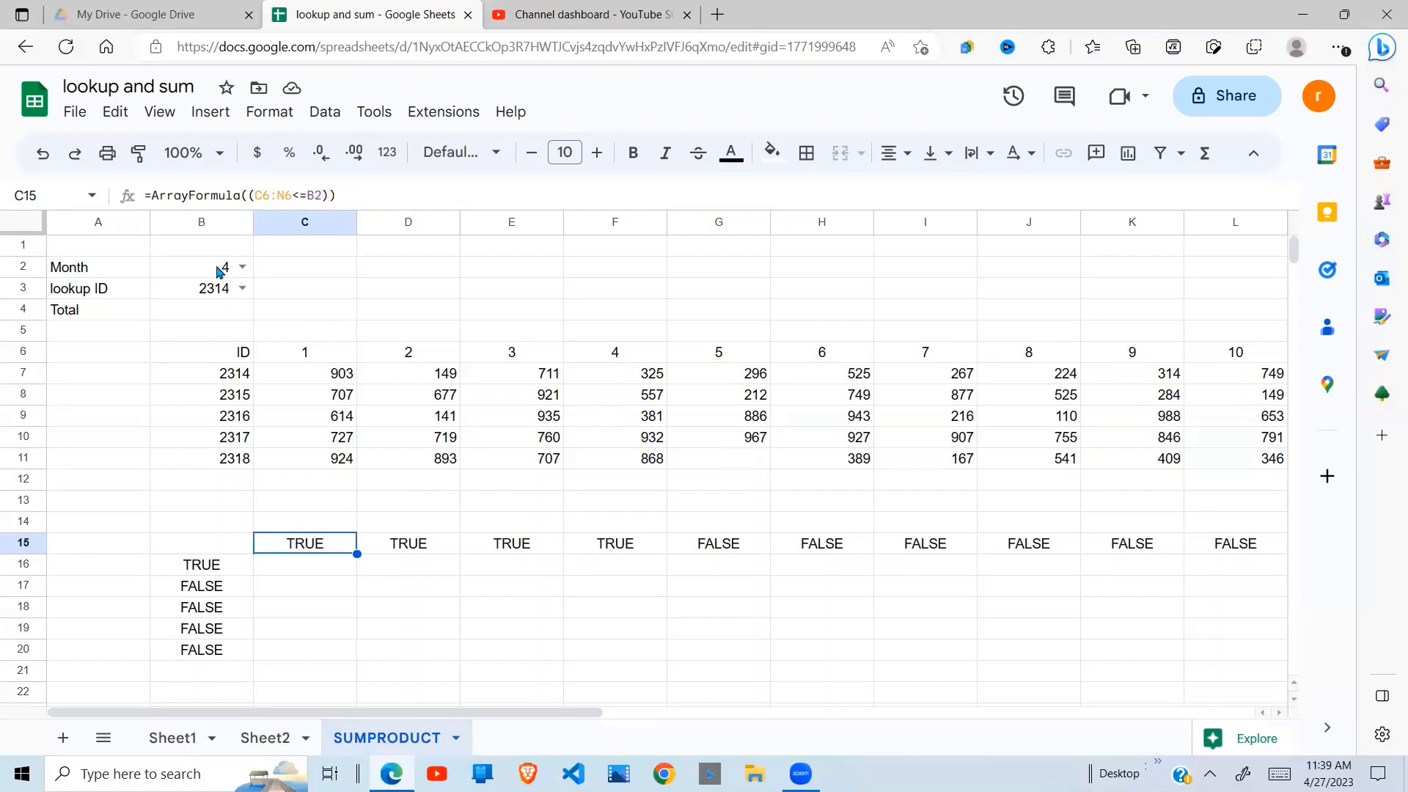
click(242, 266)
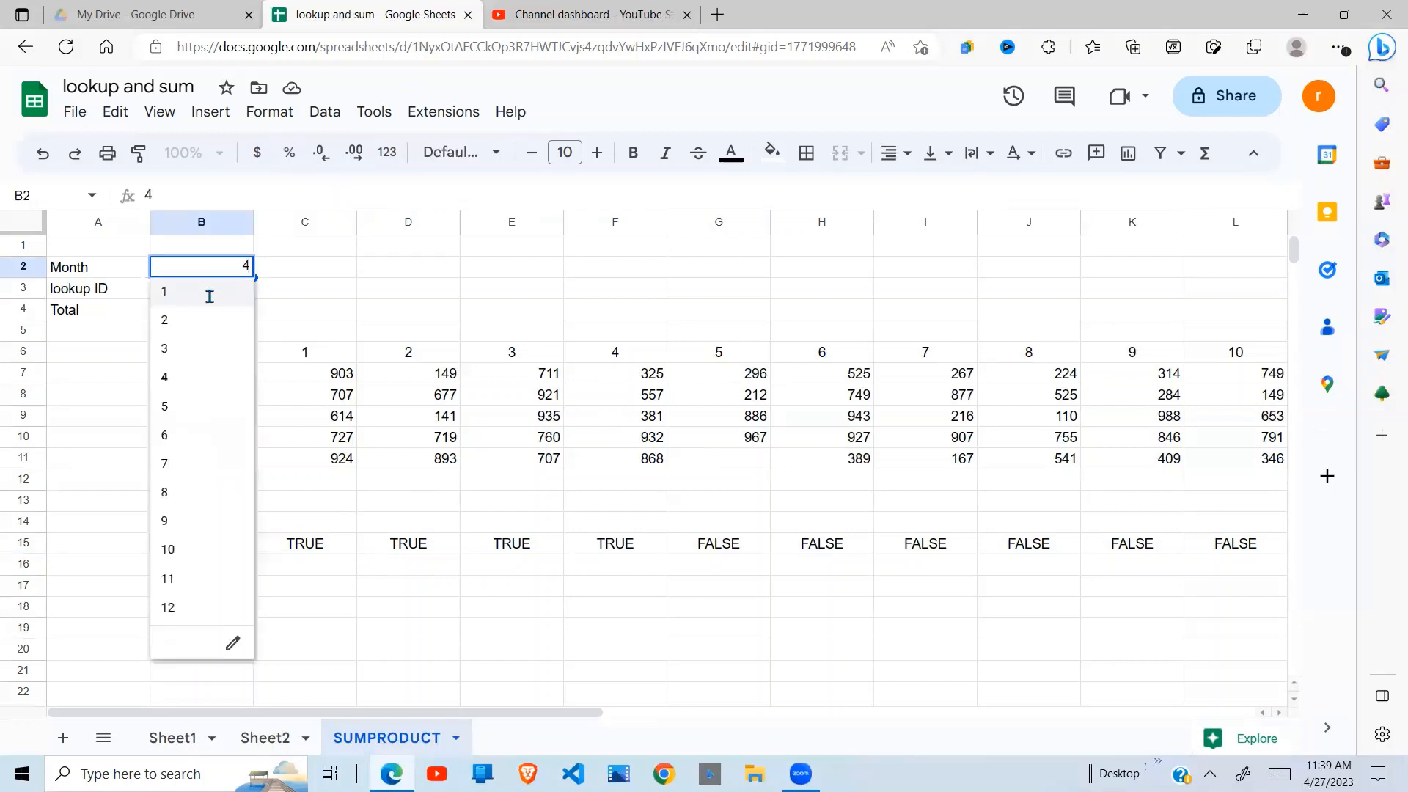
click(176, 408)
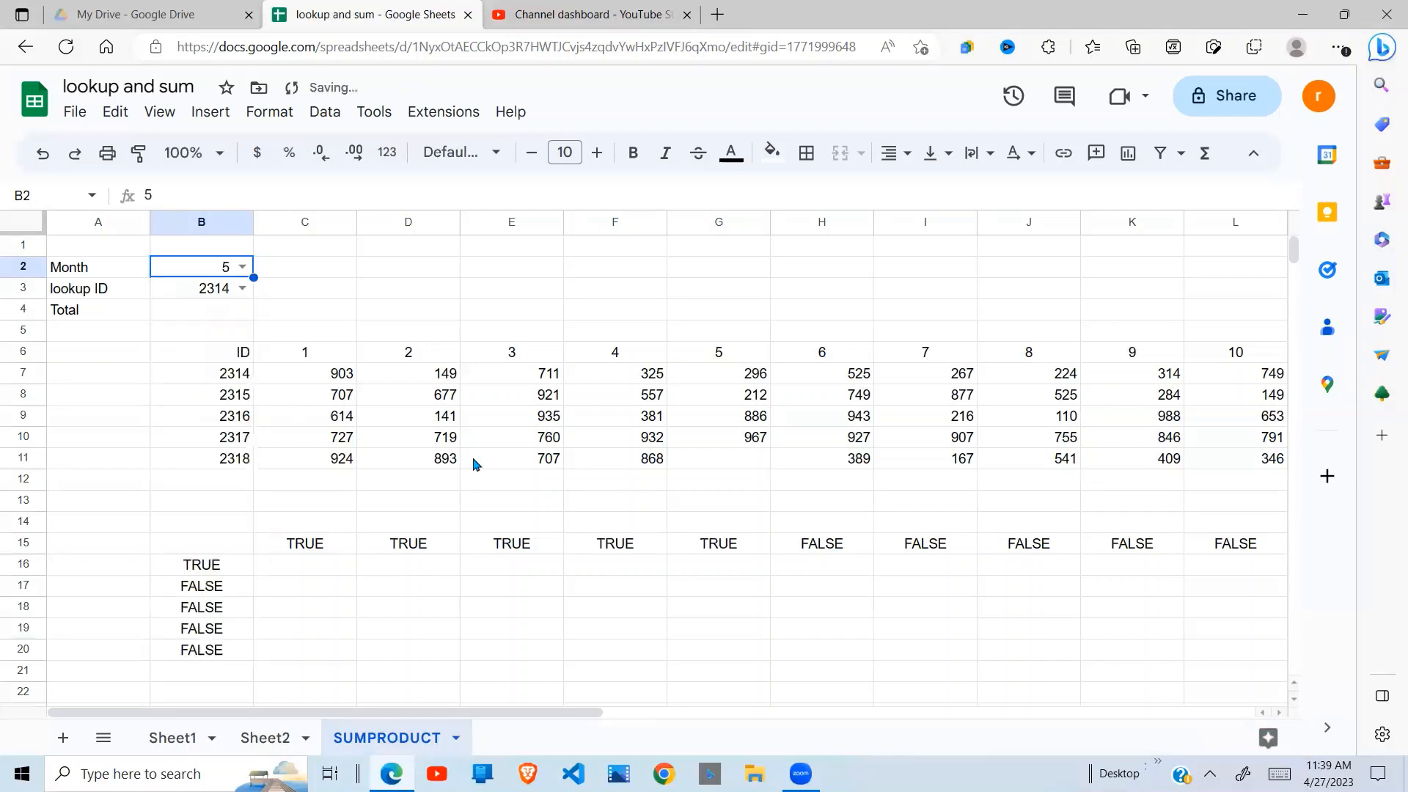
click(717, 545)
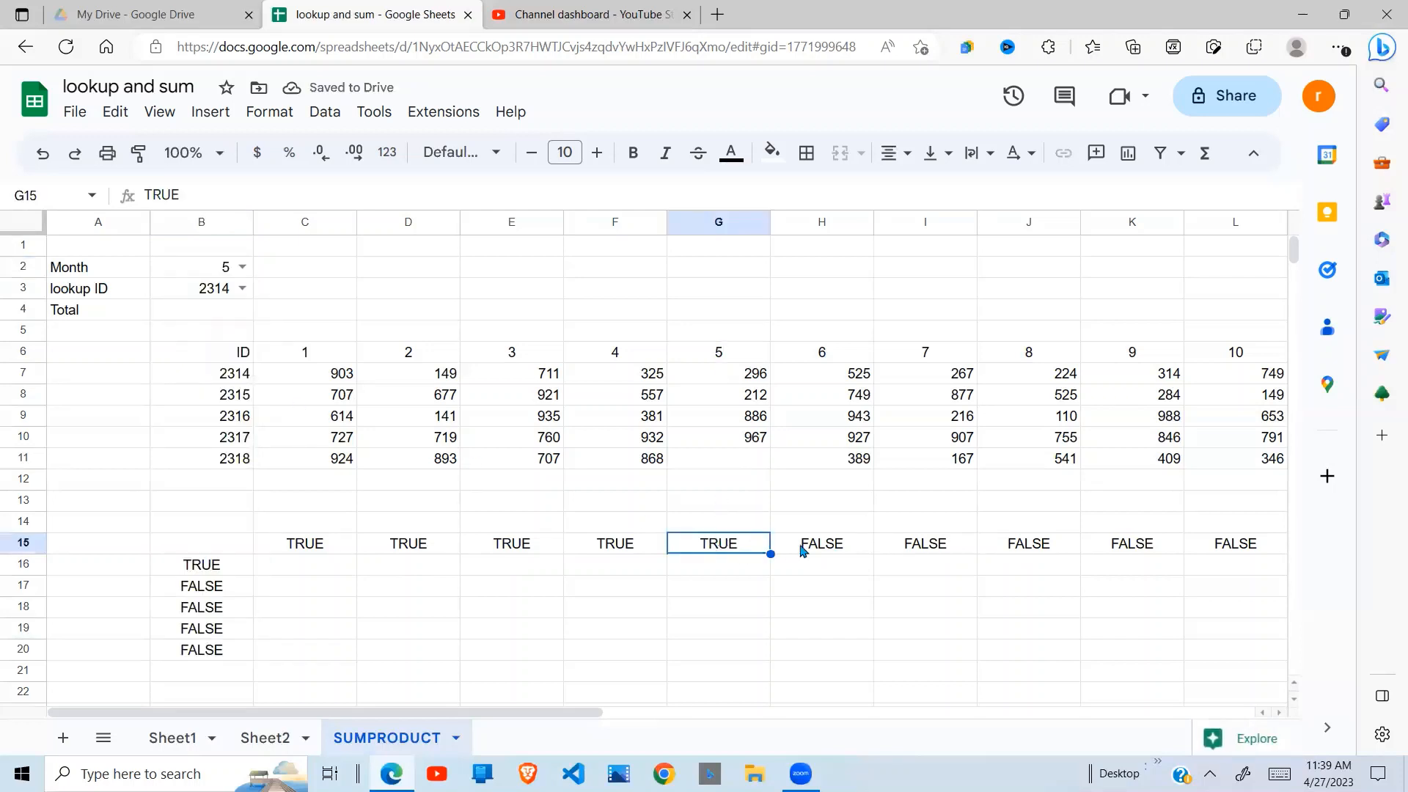
click(831, 553)
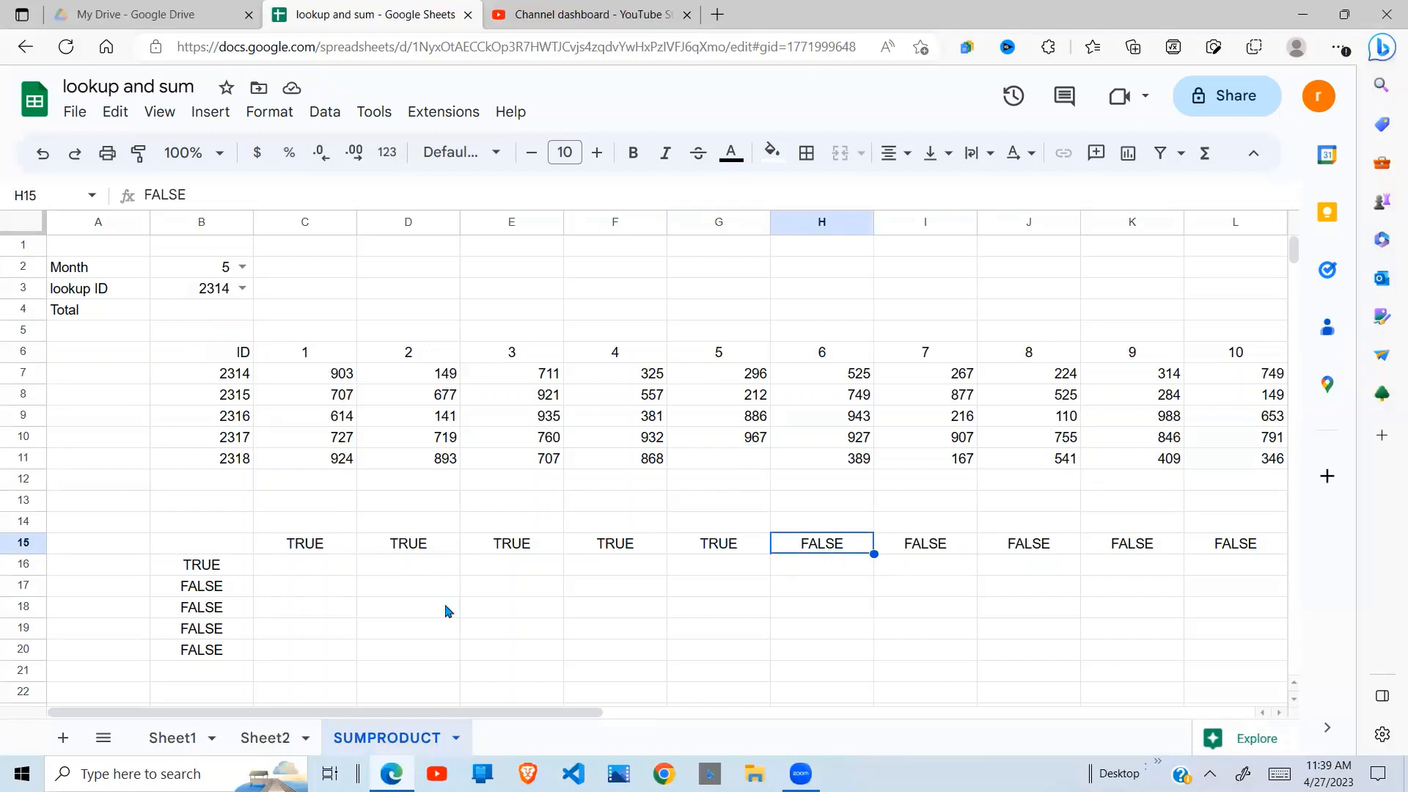
Step: Multiply the first ID comparison result by the first month comparison result in C16 with =B16*C15
click(295, 566)
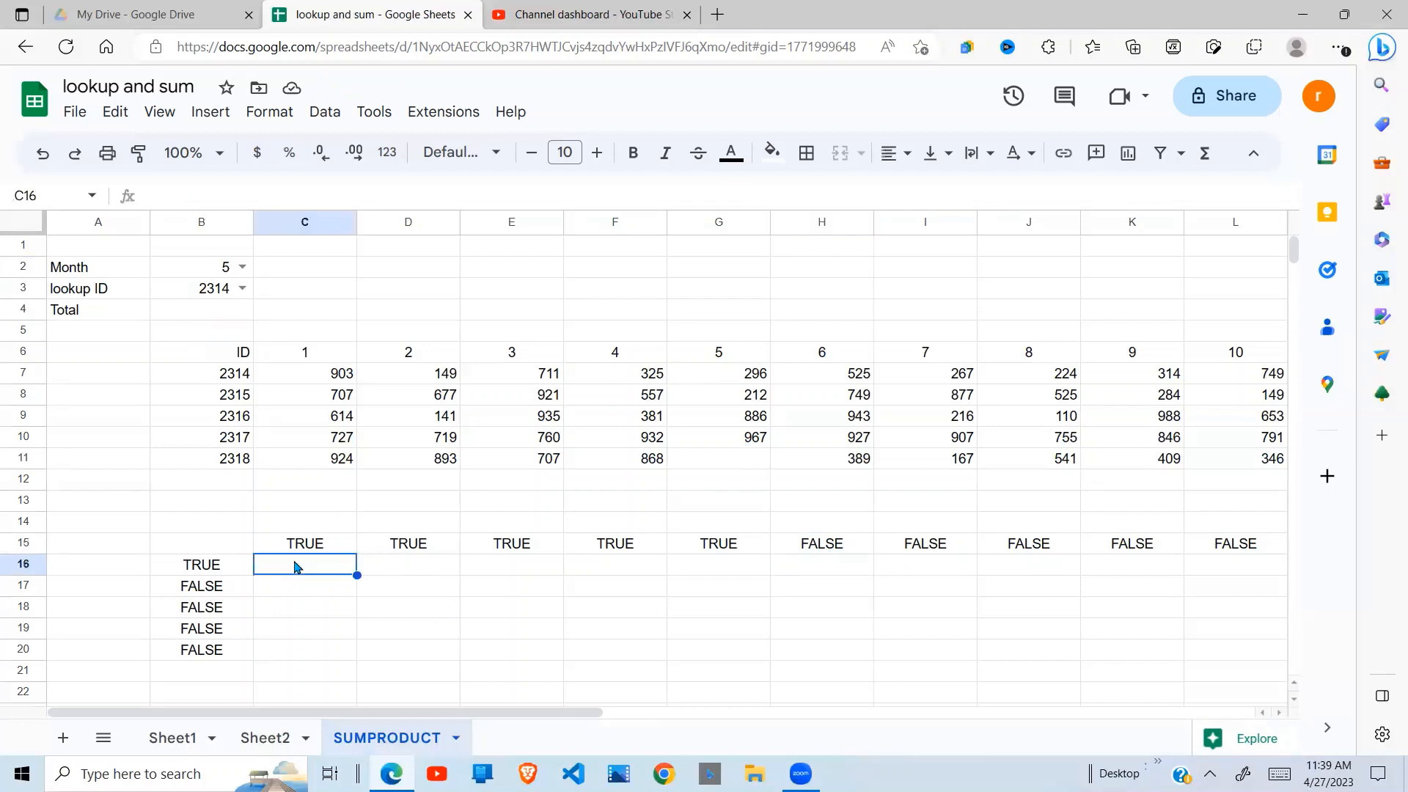
text(=)
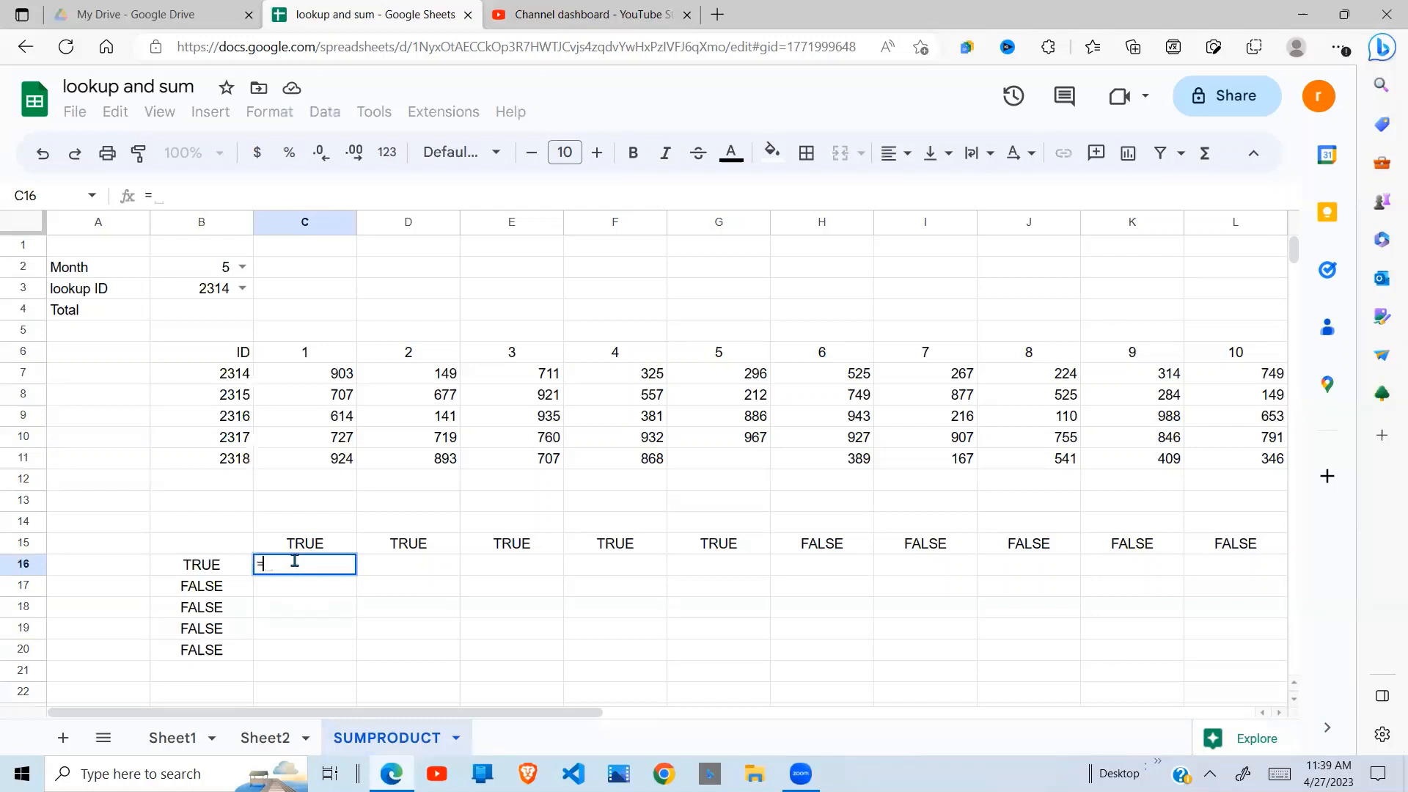
click(220, 570)
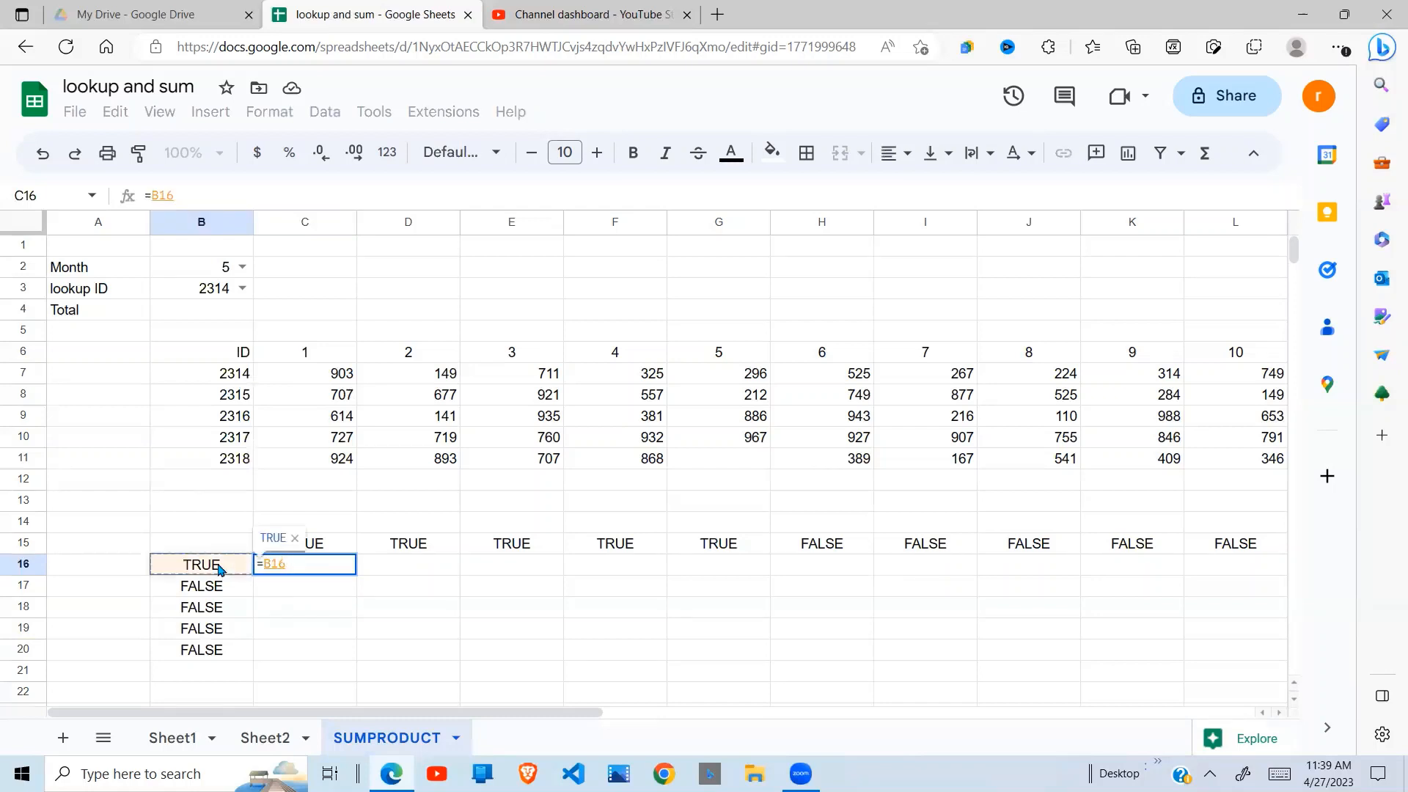
text(*)
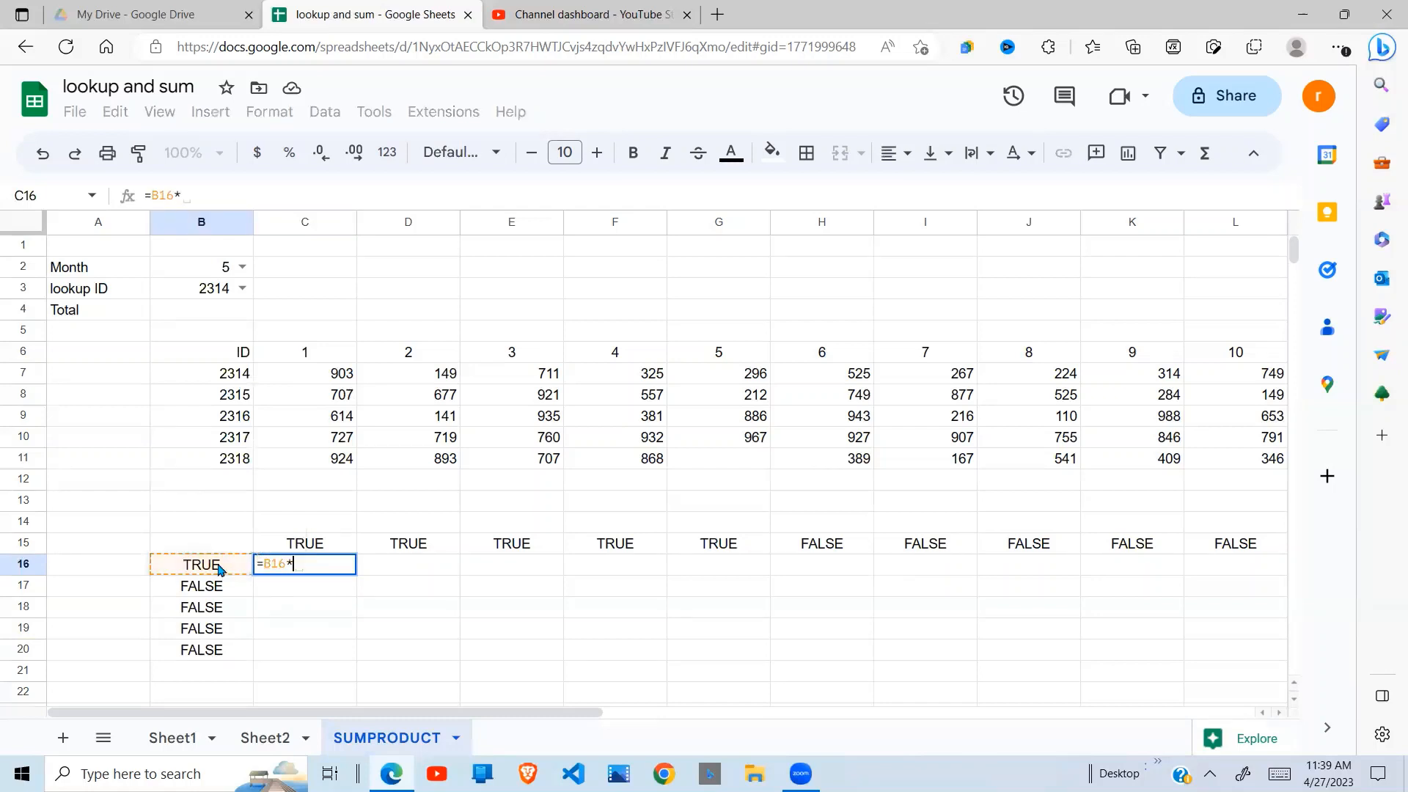
click(313, 547)
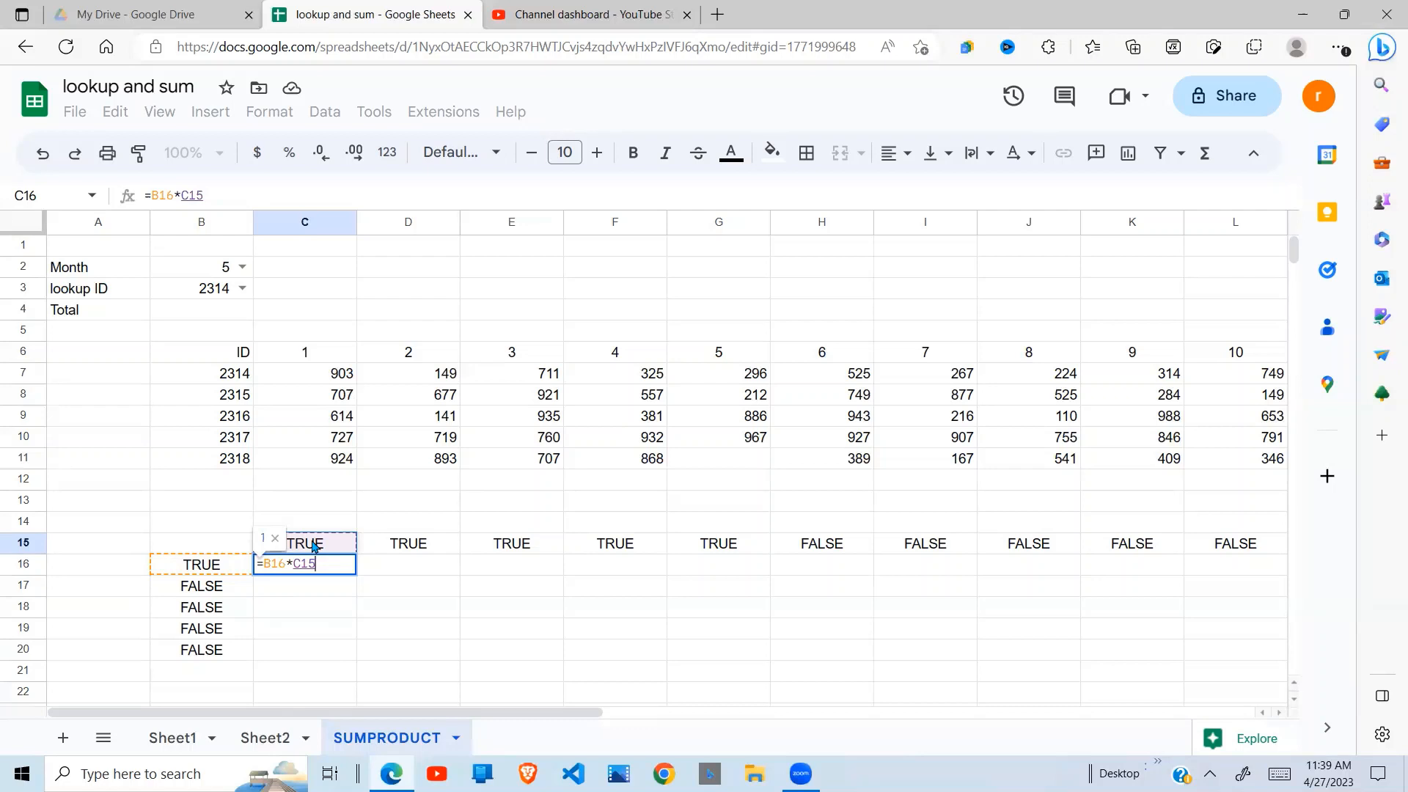
key(Return)
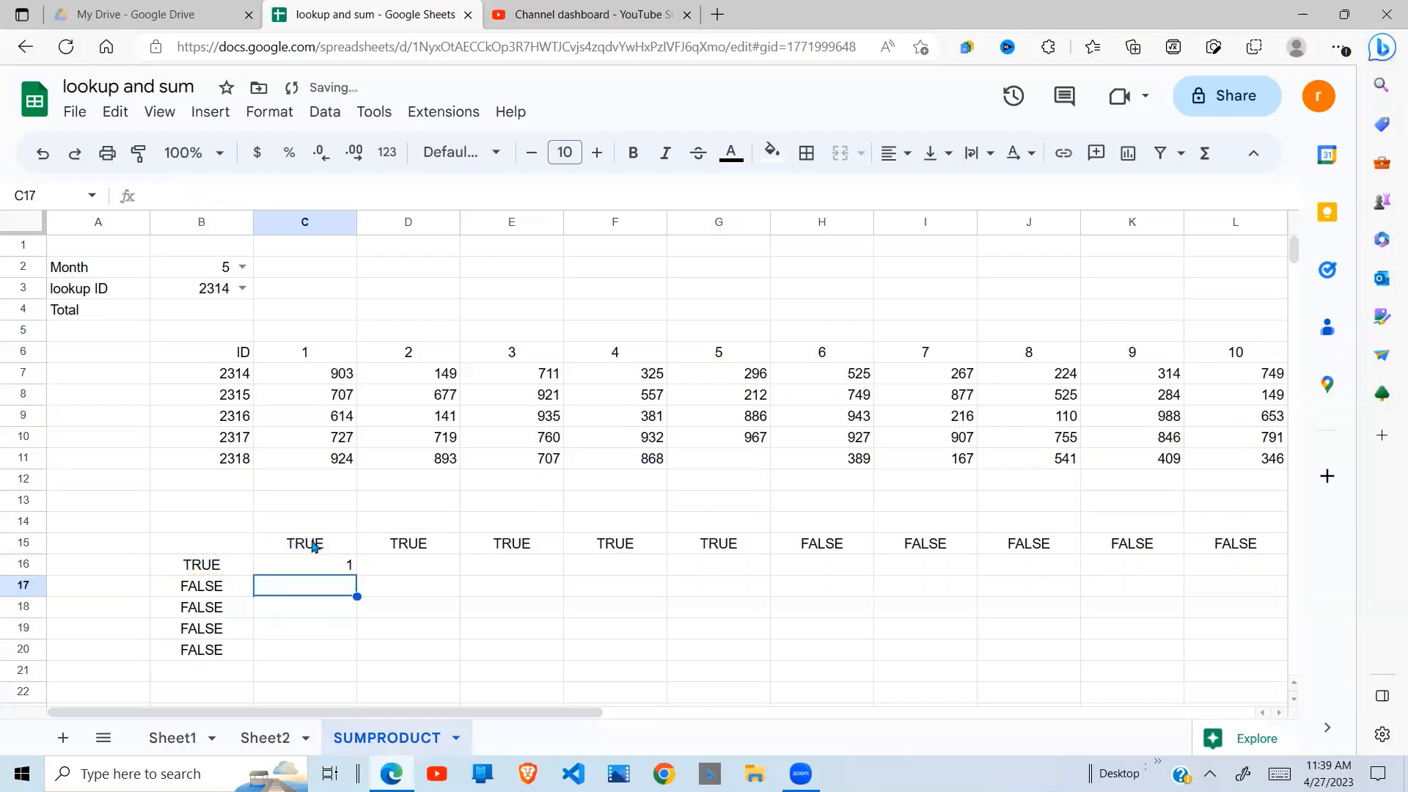
click(347, 572)
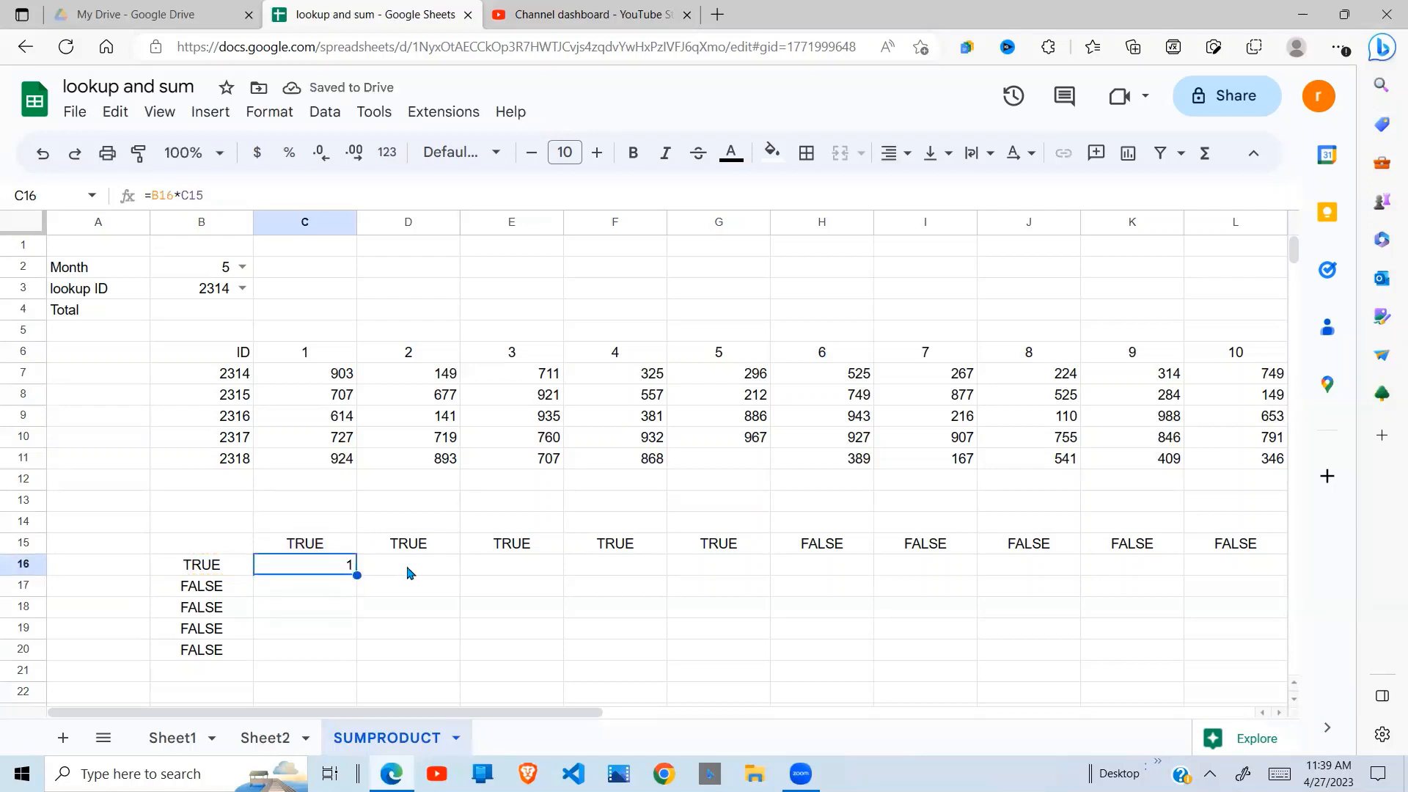
Step: Multiply the second ID comparison result by the first month comparison result in C17 with =B17*C15, and check the two cells it uses
click(282, 599)
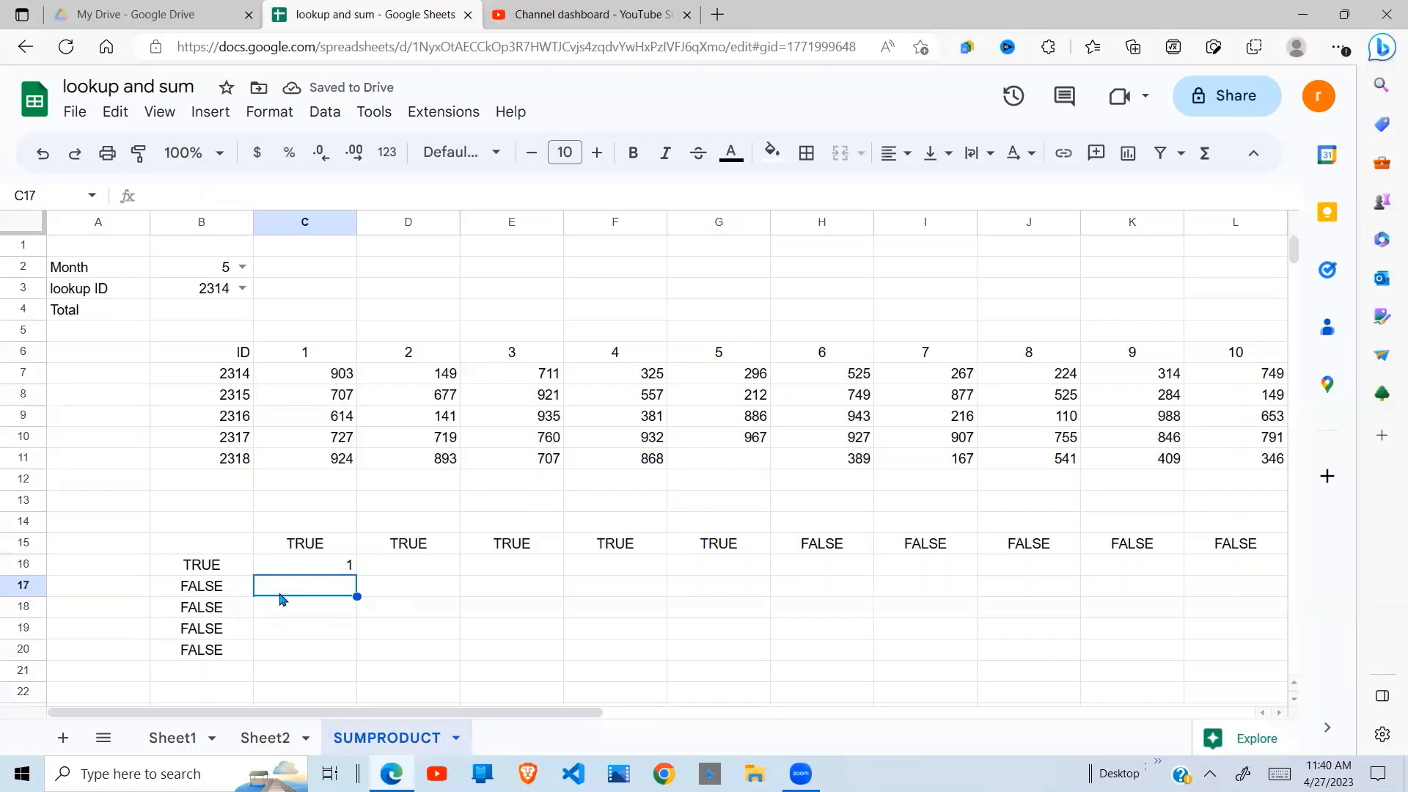
text(=)
click(210, 588)
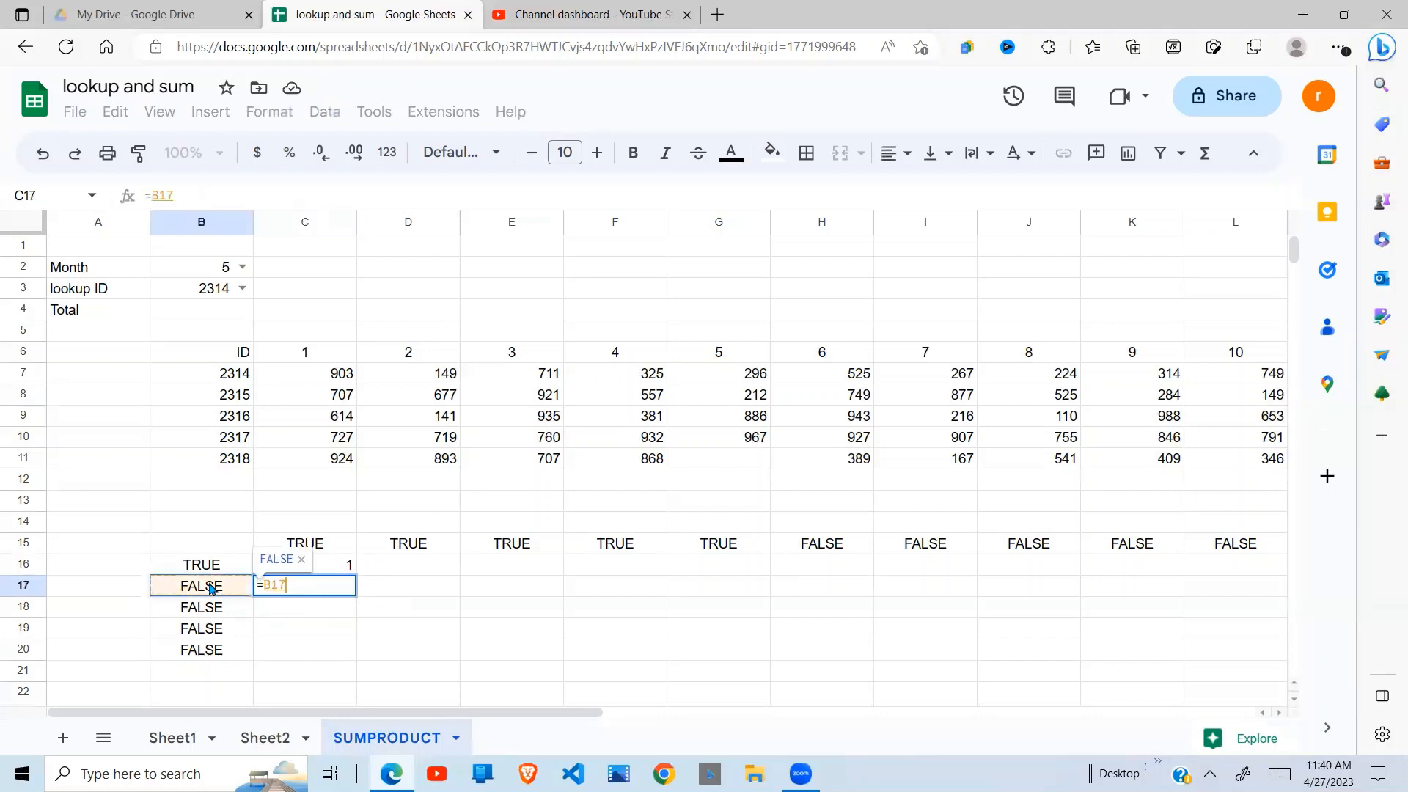
text(*)
click(317, 547)
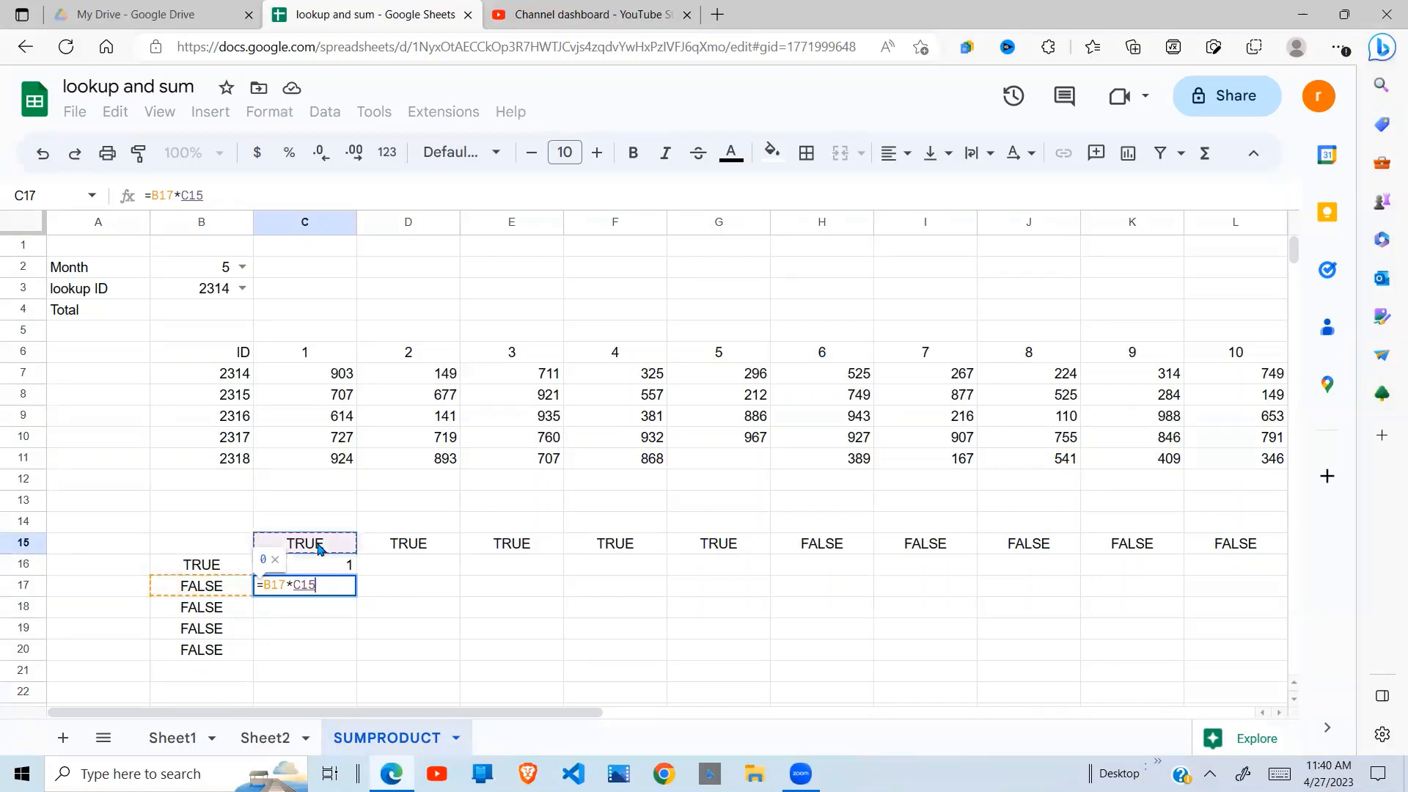
key(Return)
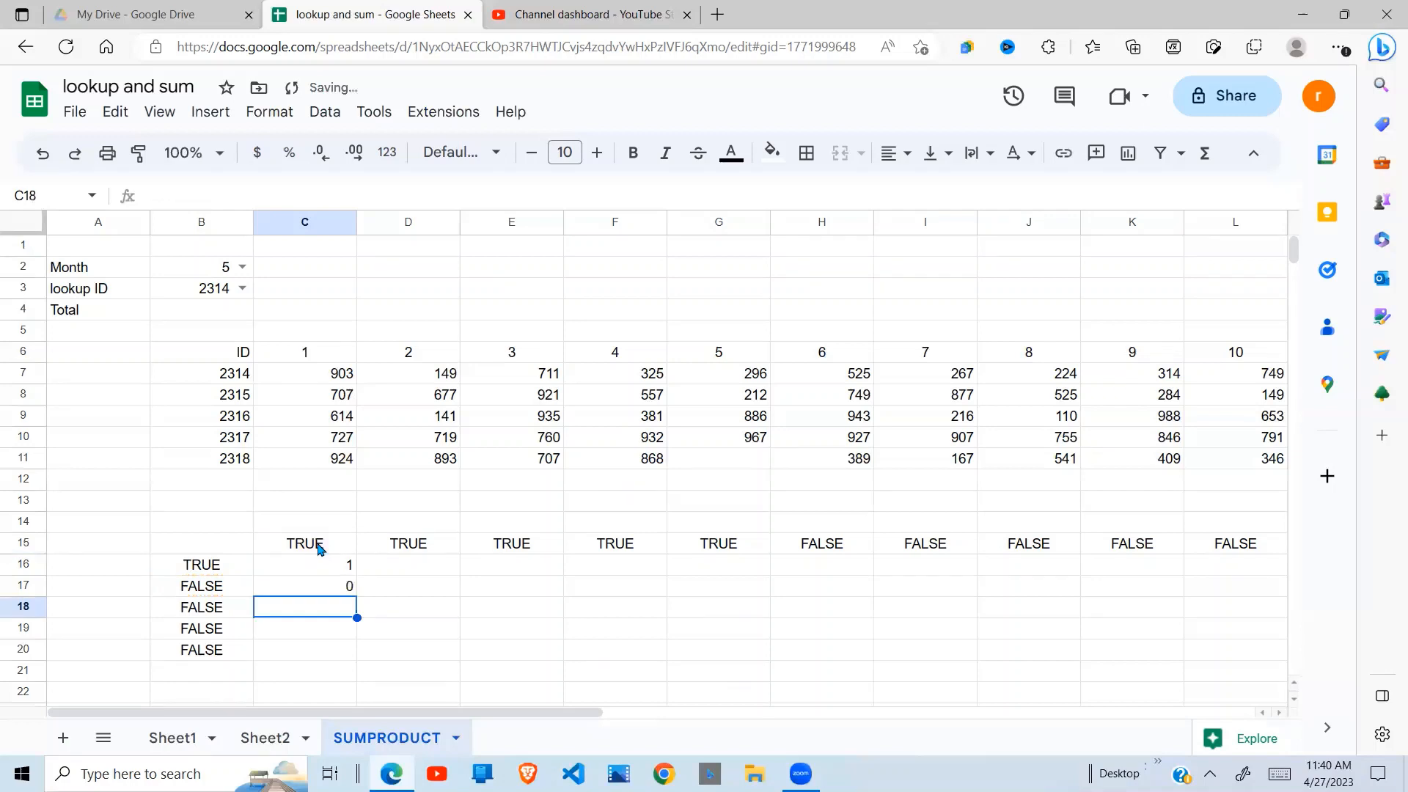
click(344, 589)
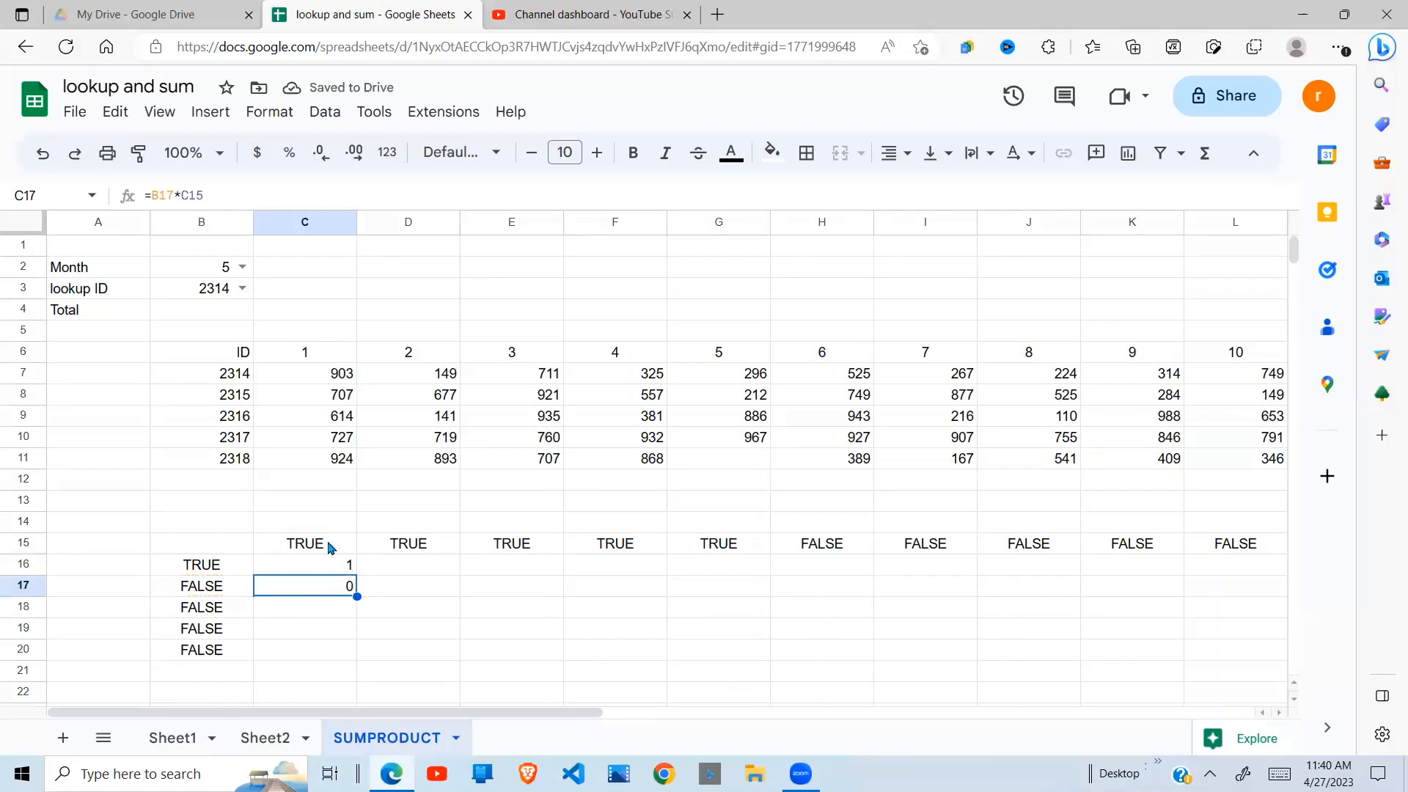
click(323, 547)
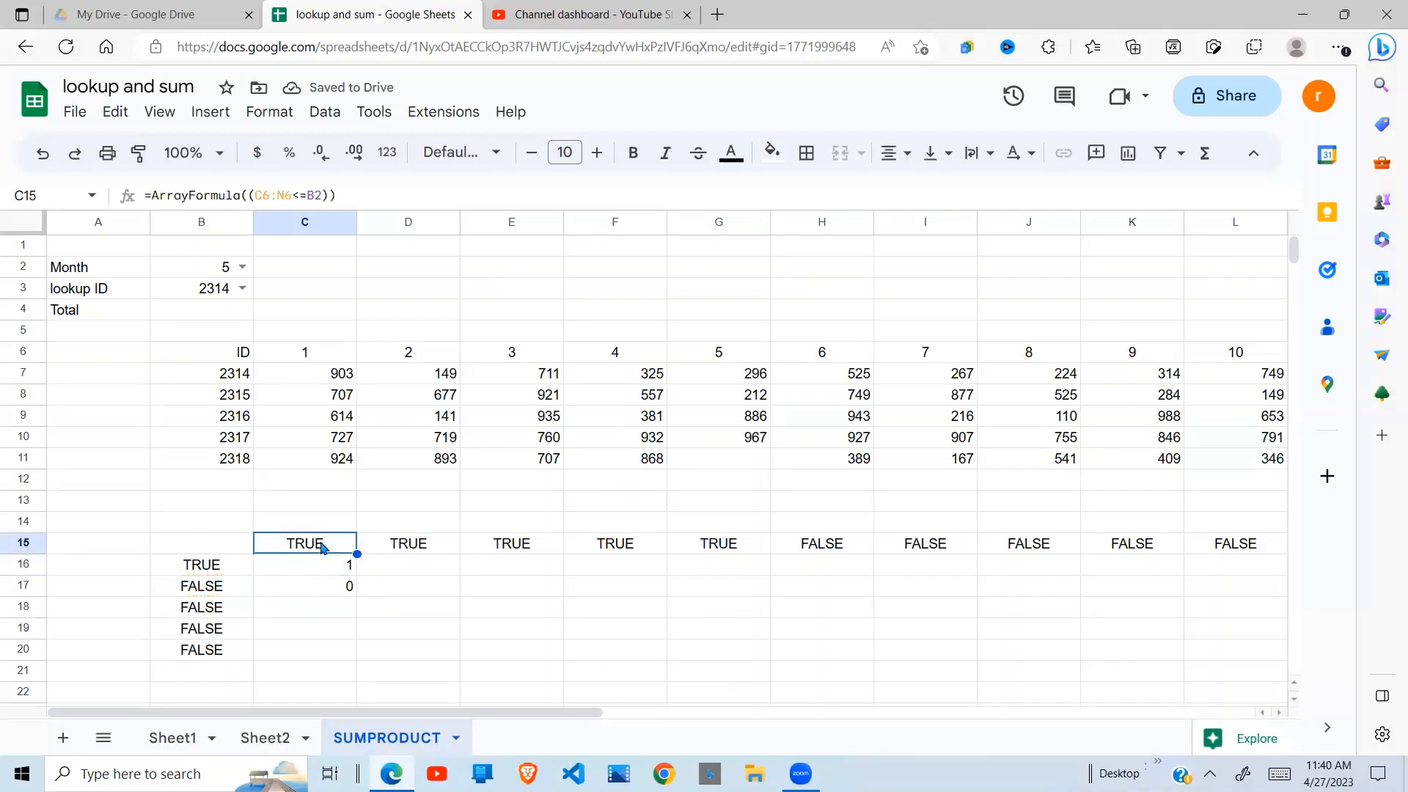
click(198, 590)
click(350, 586)
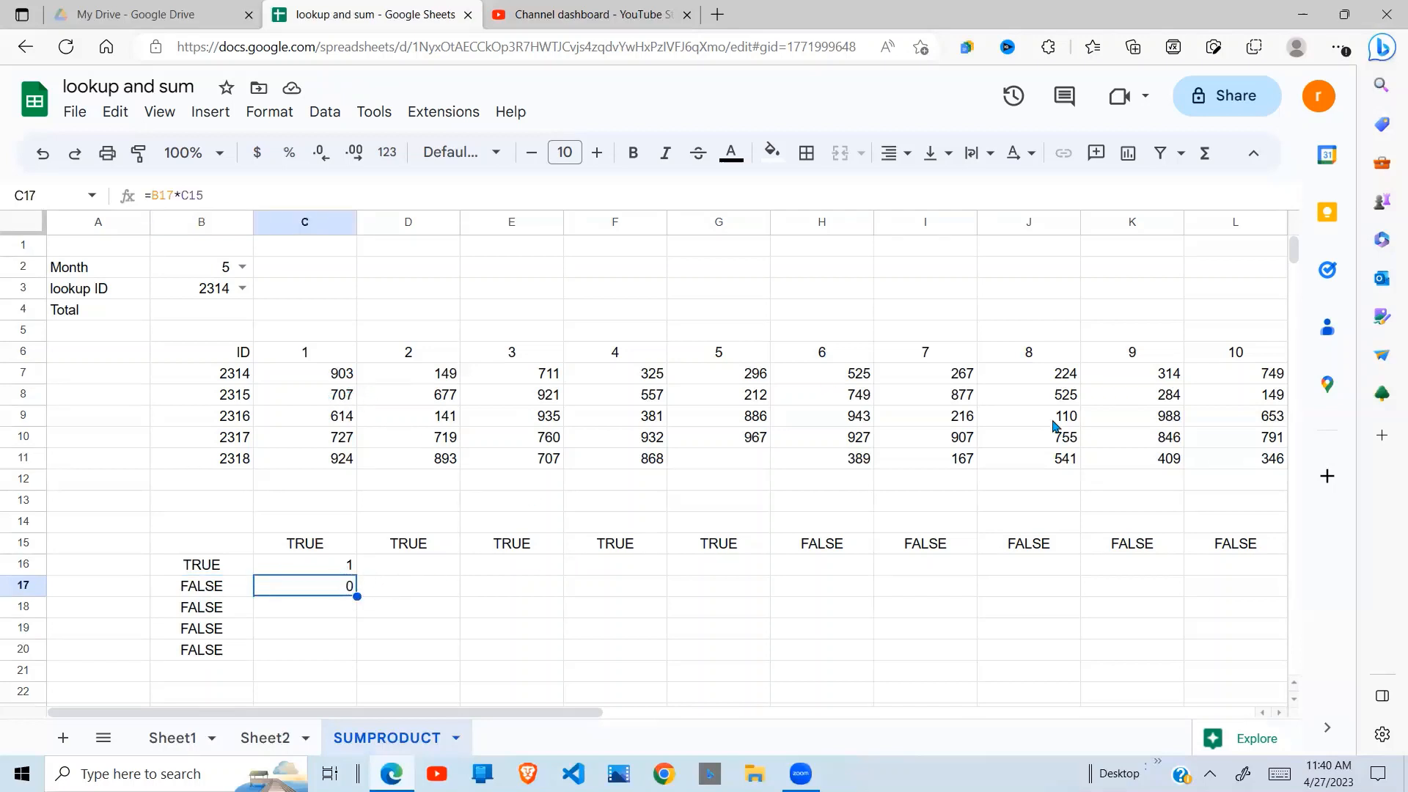
Step: Examine how the ID match in B16 multiplies with each month comparison result in row 15 across C16:G16
click(396, 570)
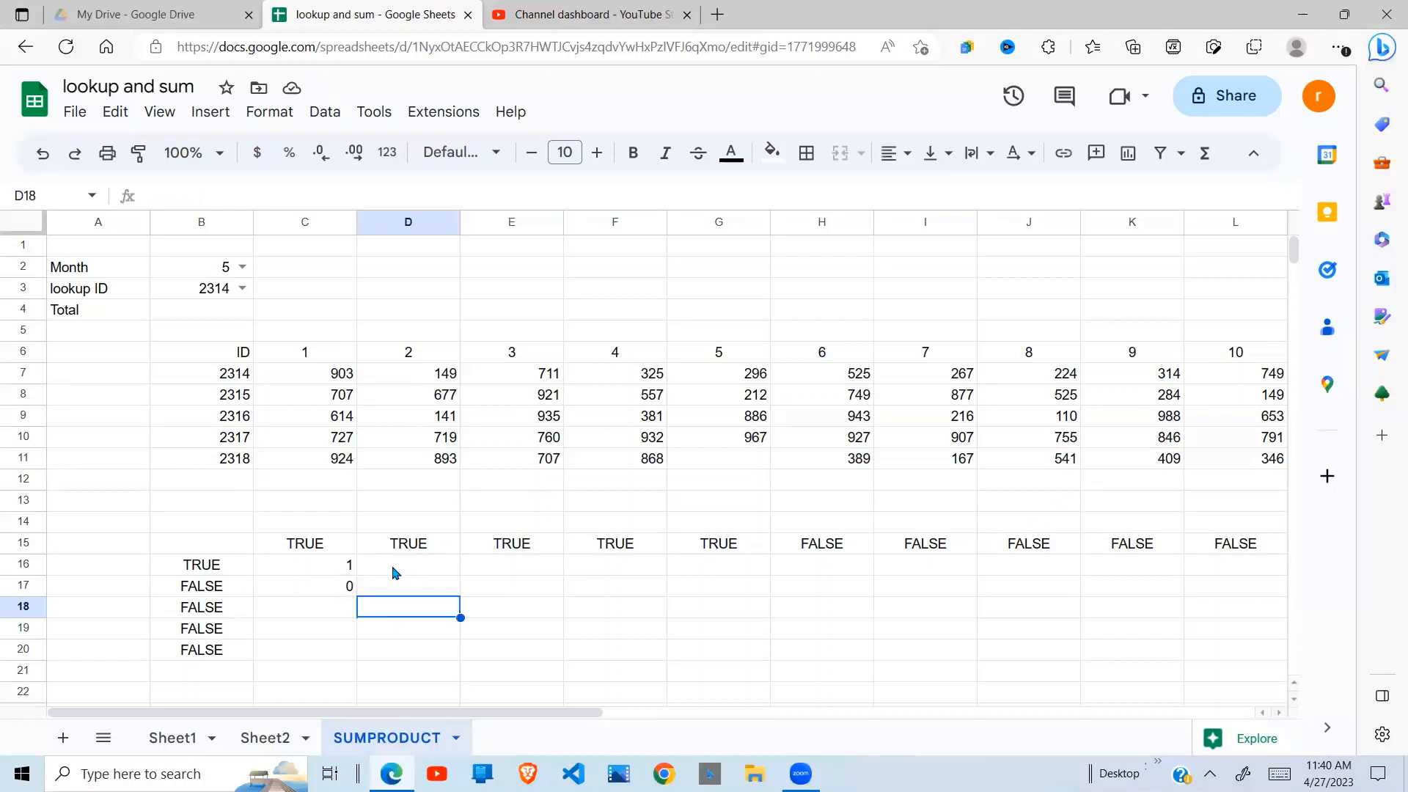
drag(345, 572, 699, 563)
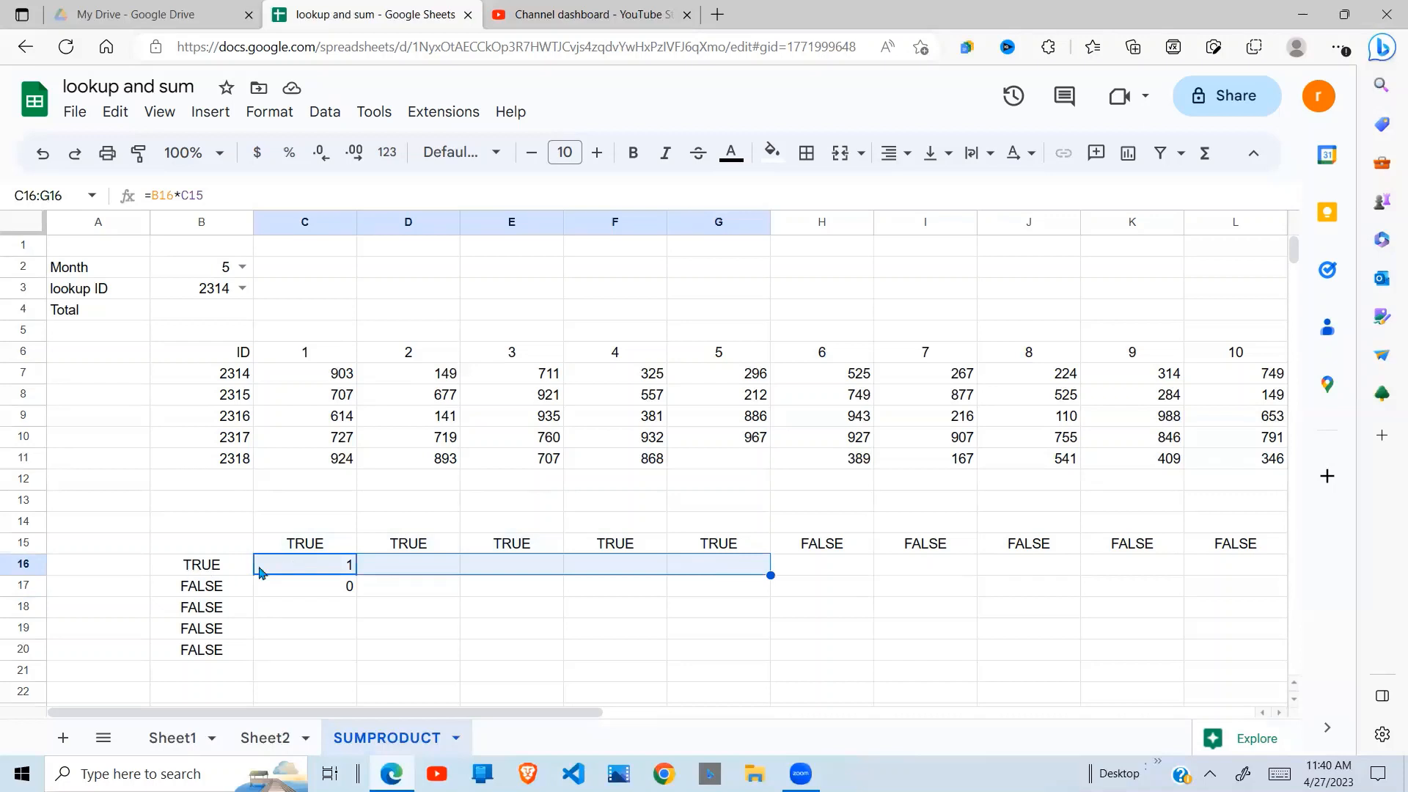
click(431, 569)
click(517, 574)
click(586, 572)
click(227, 569)
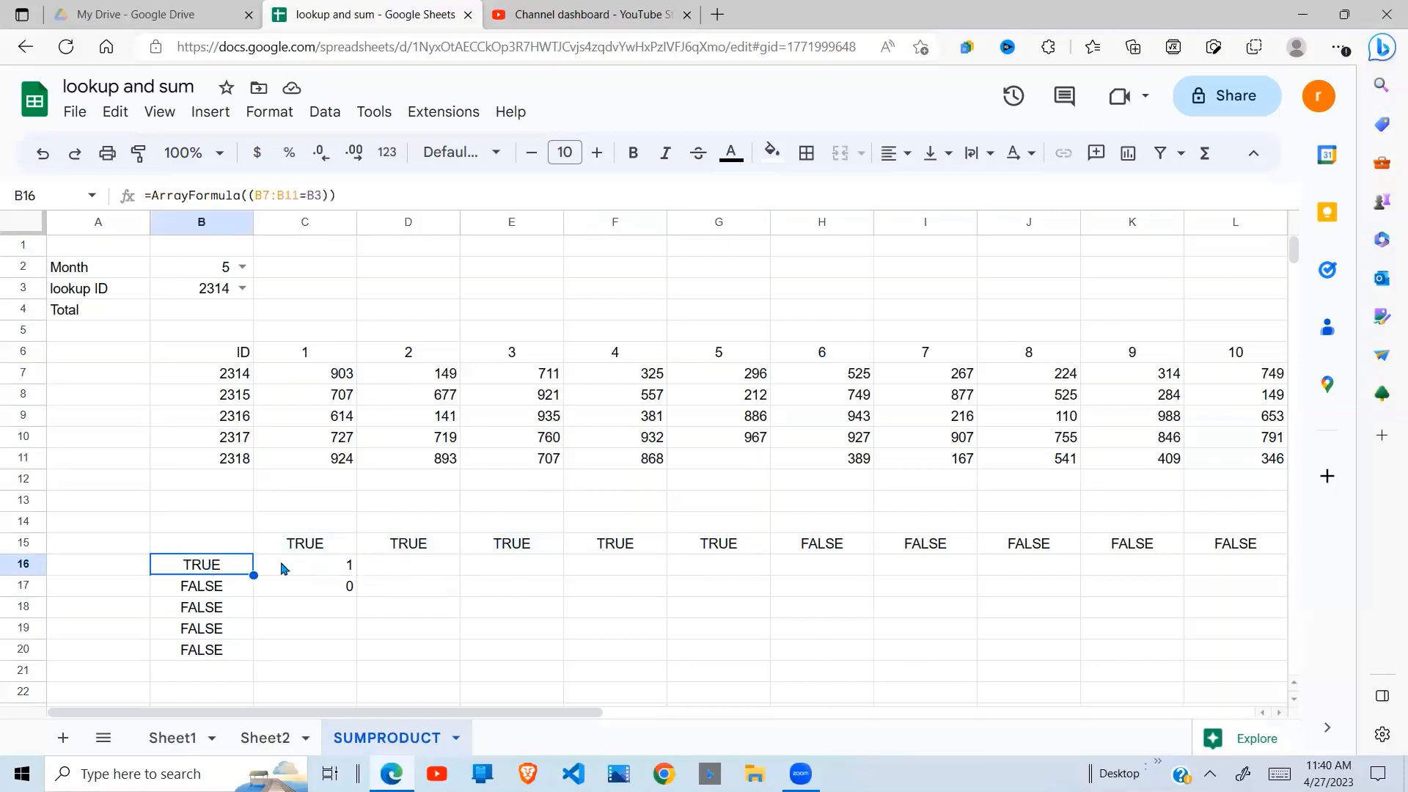
click(400, 571)
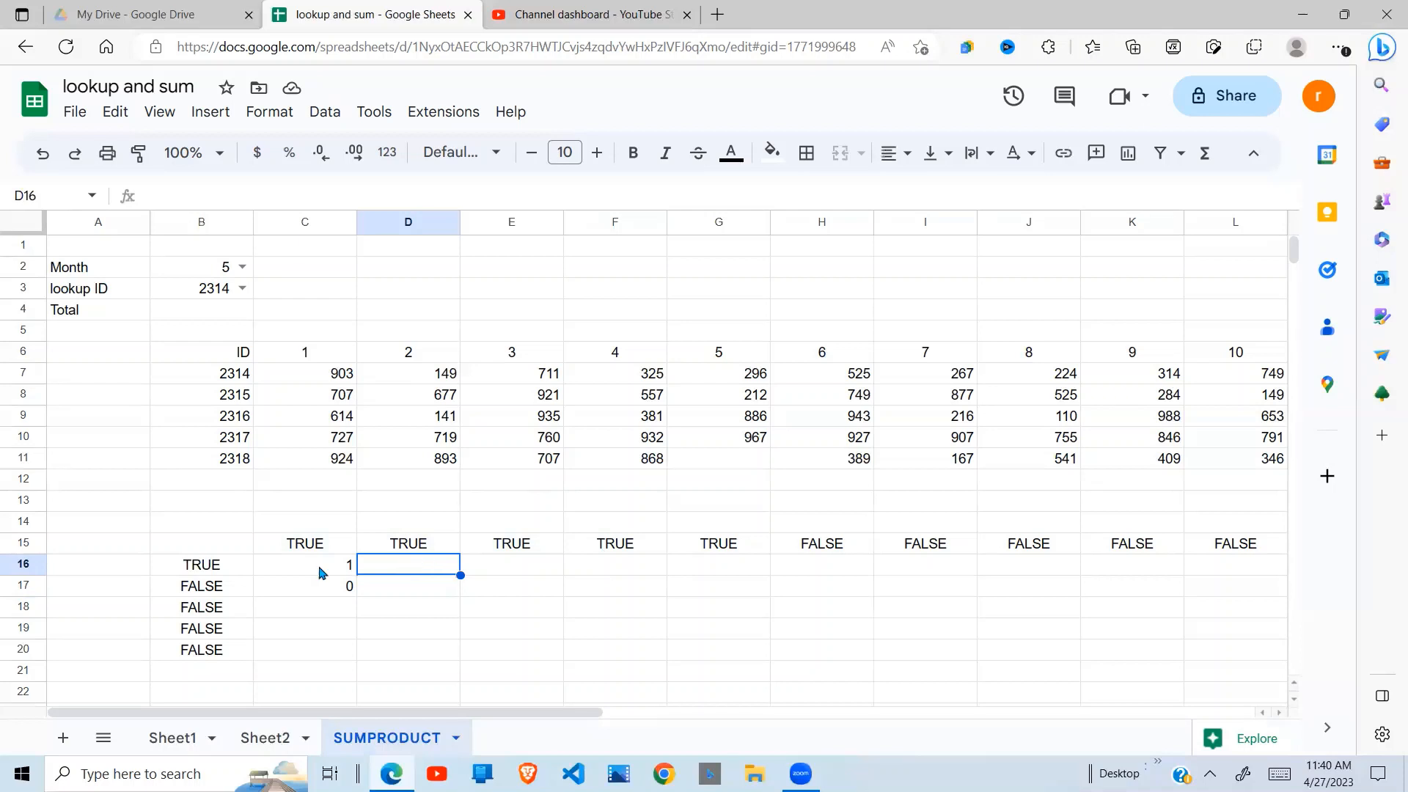
click(538, 571)
click(198, 572)
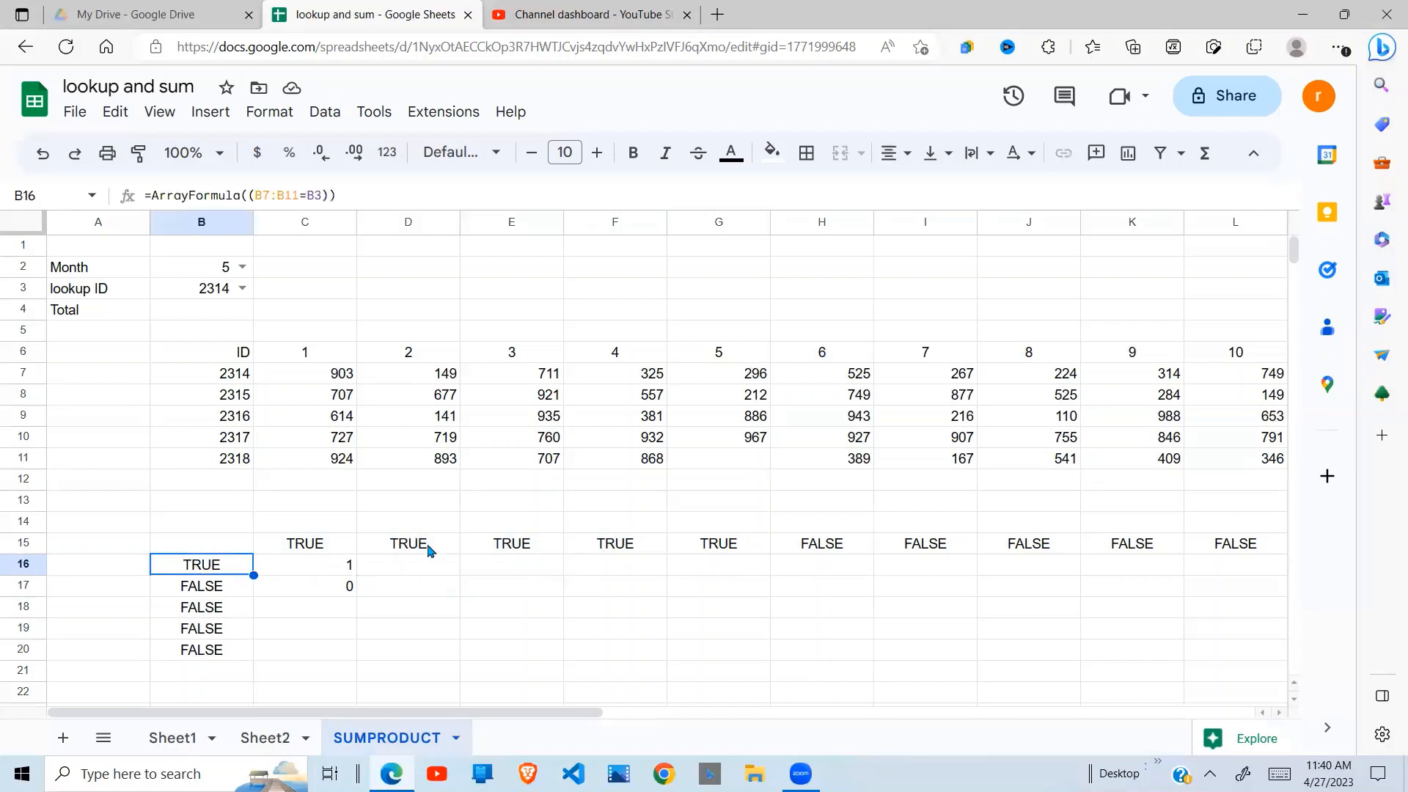
click(429, 548)
click(418, 567)
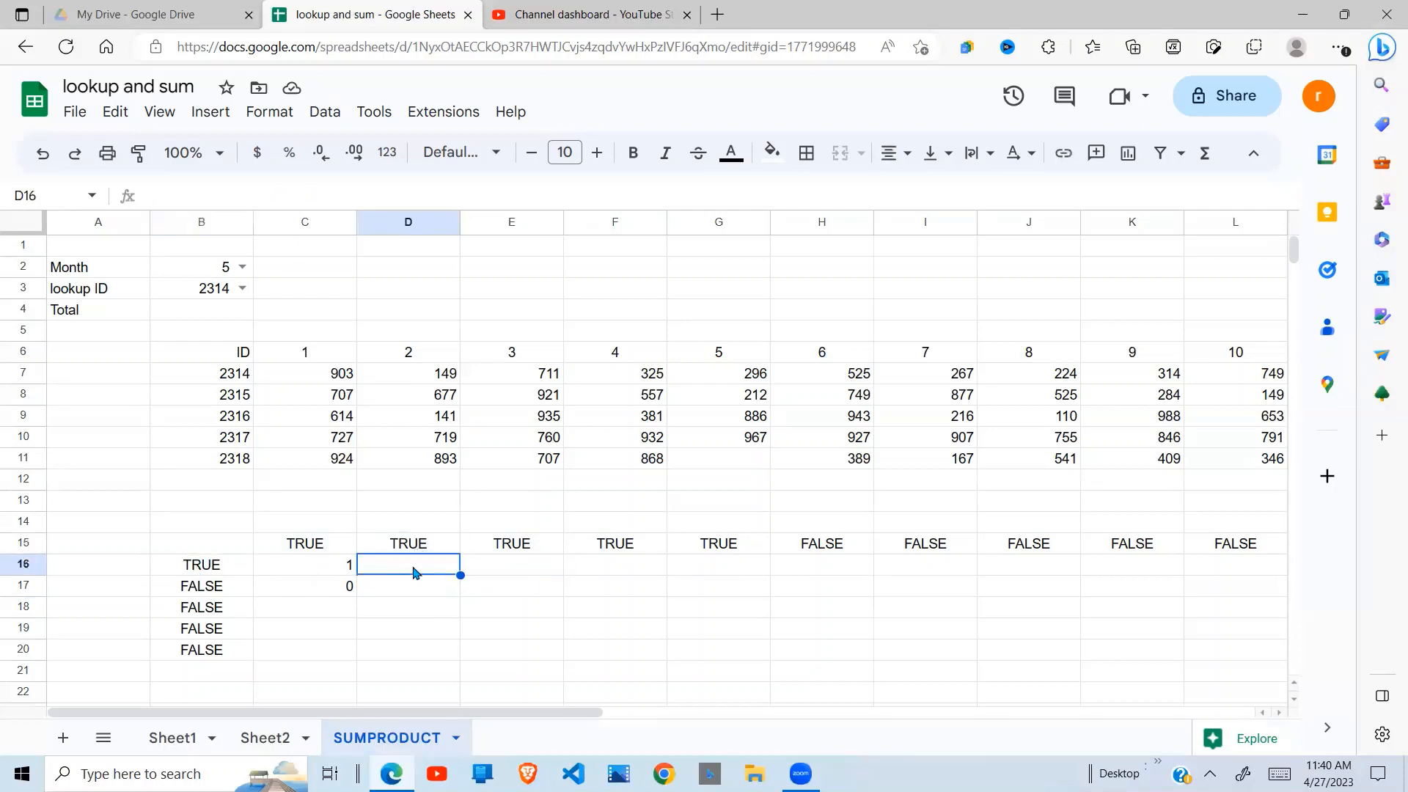
click(342, 569)
click(686, 566)
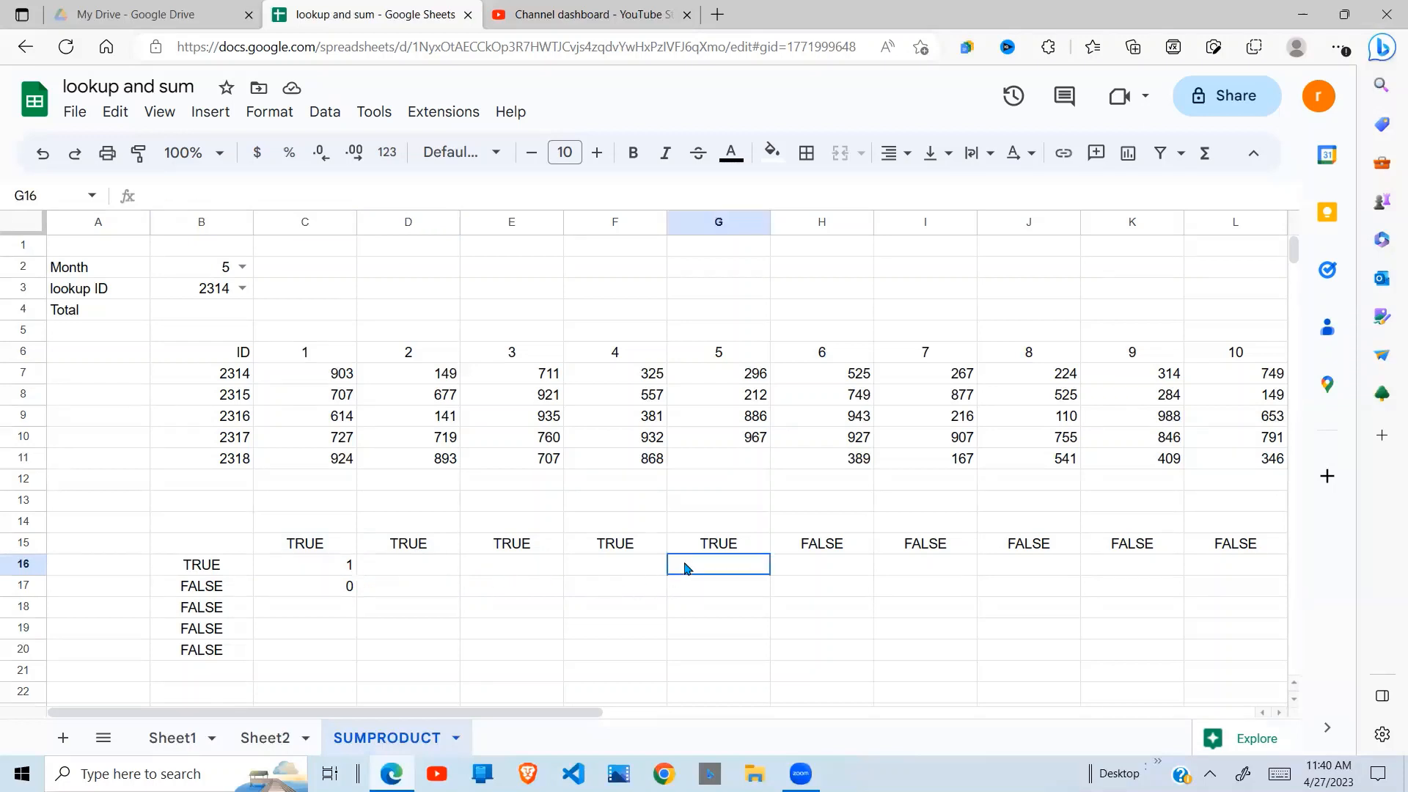
drag(348, 569, 686, 564)
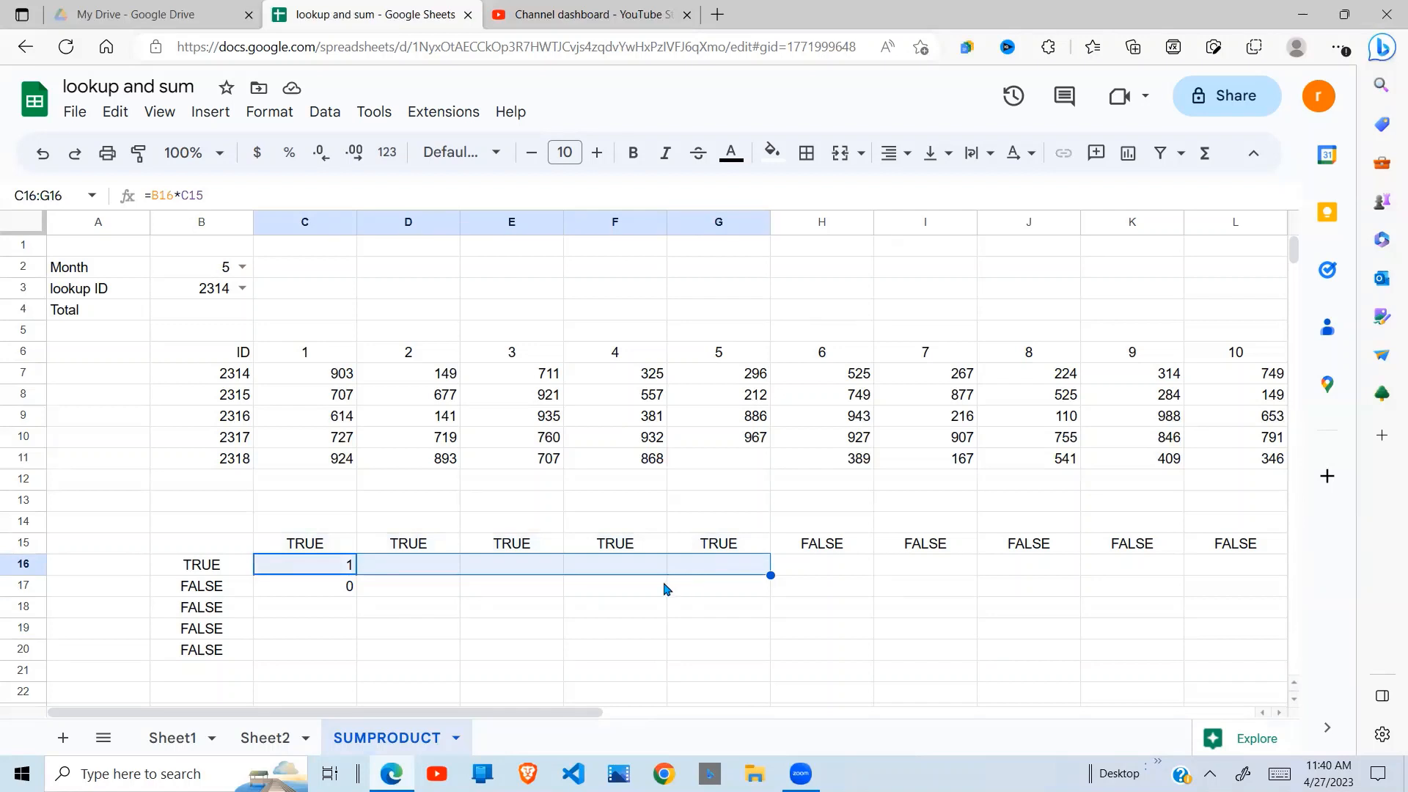
Step: Clear the comparison arrays and test products from the range B15:L21
click(368, 635)
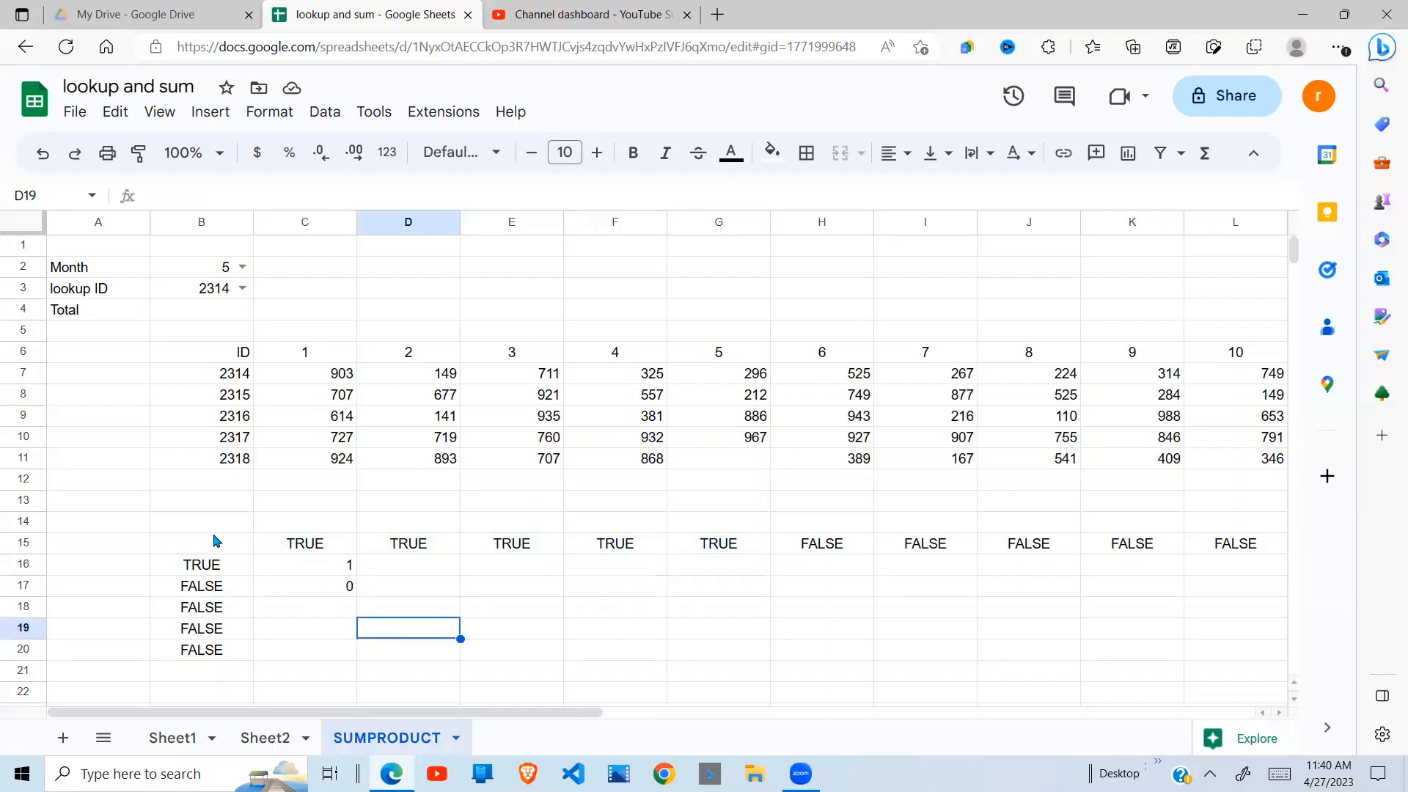
drag(206, 544, 1265, 669)
key(Delete)
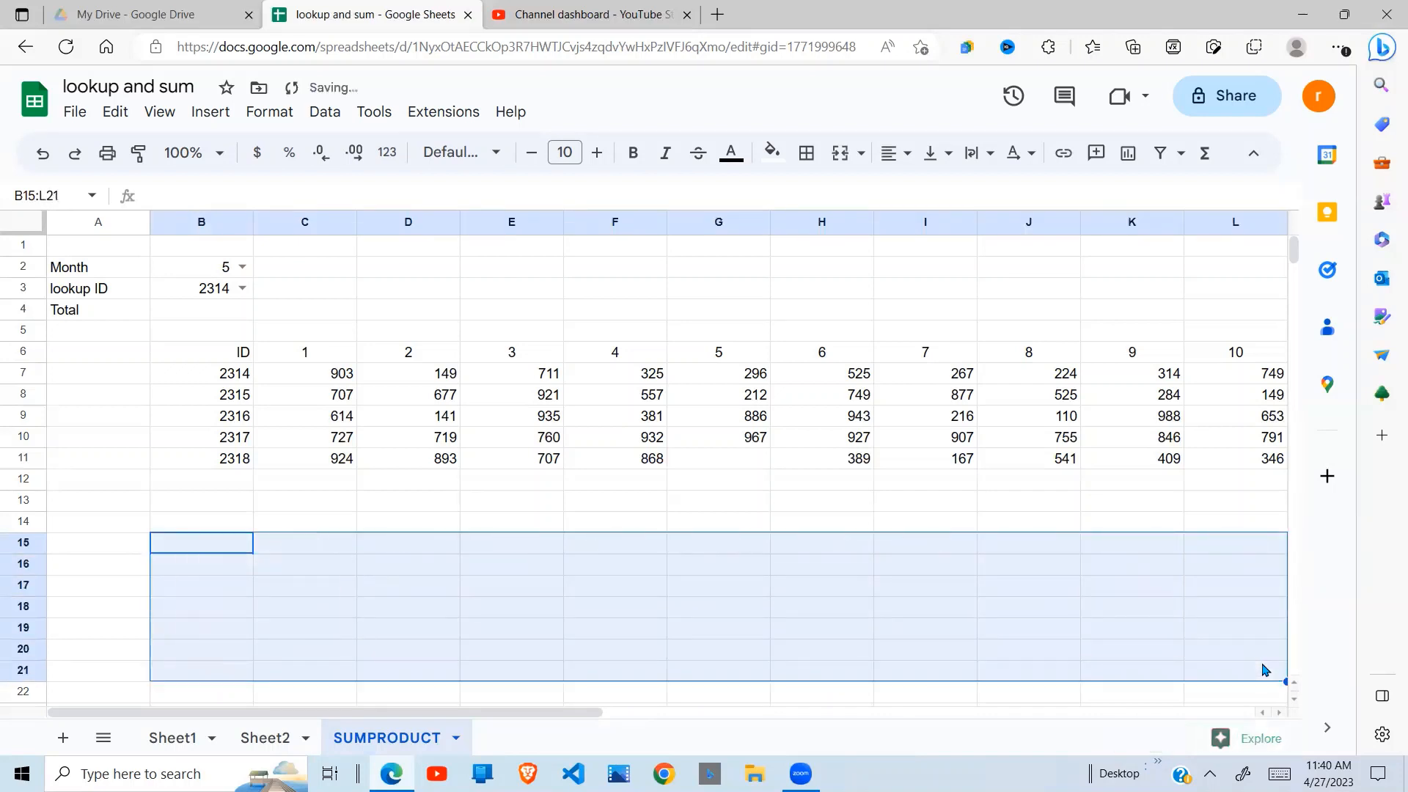
click(326, 607)
click(235, 553)
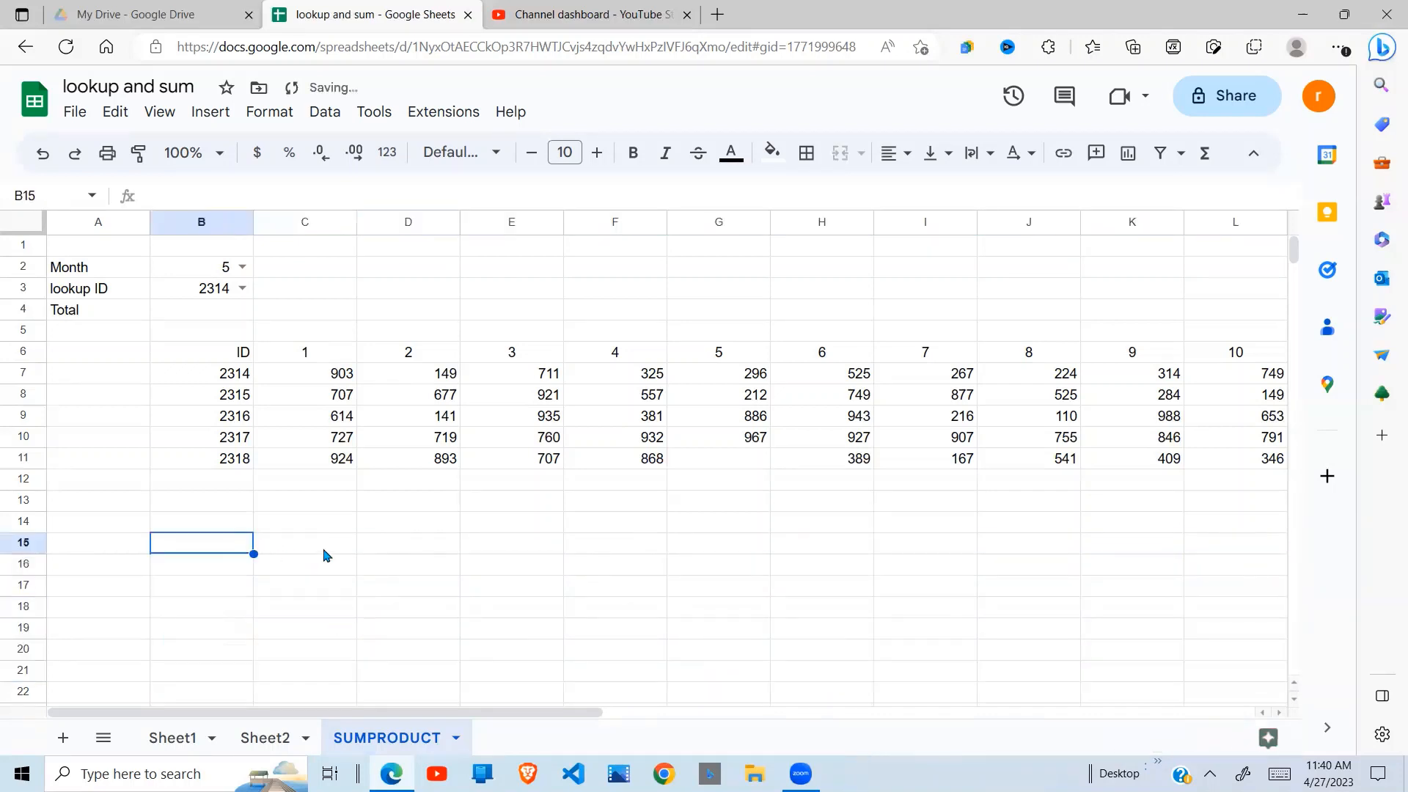
Step: Begin a SUMPRODUCT formula in C15 with the month condition C6:N6<=B2 as its first expression
click(297, 550)
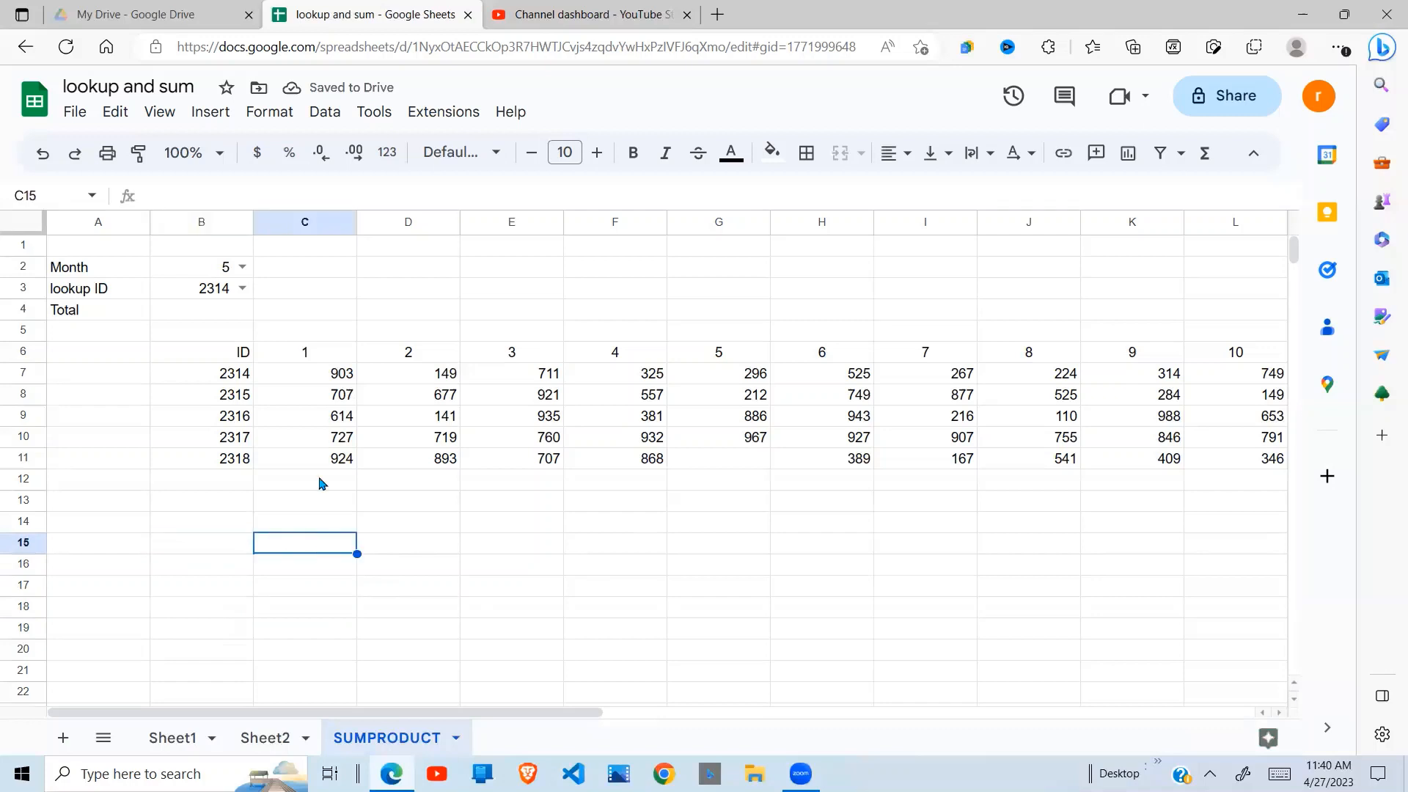
text(=SU)
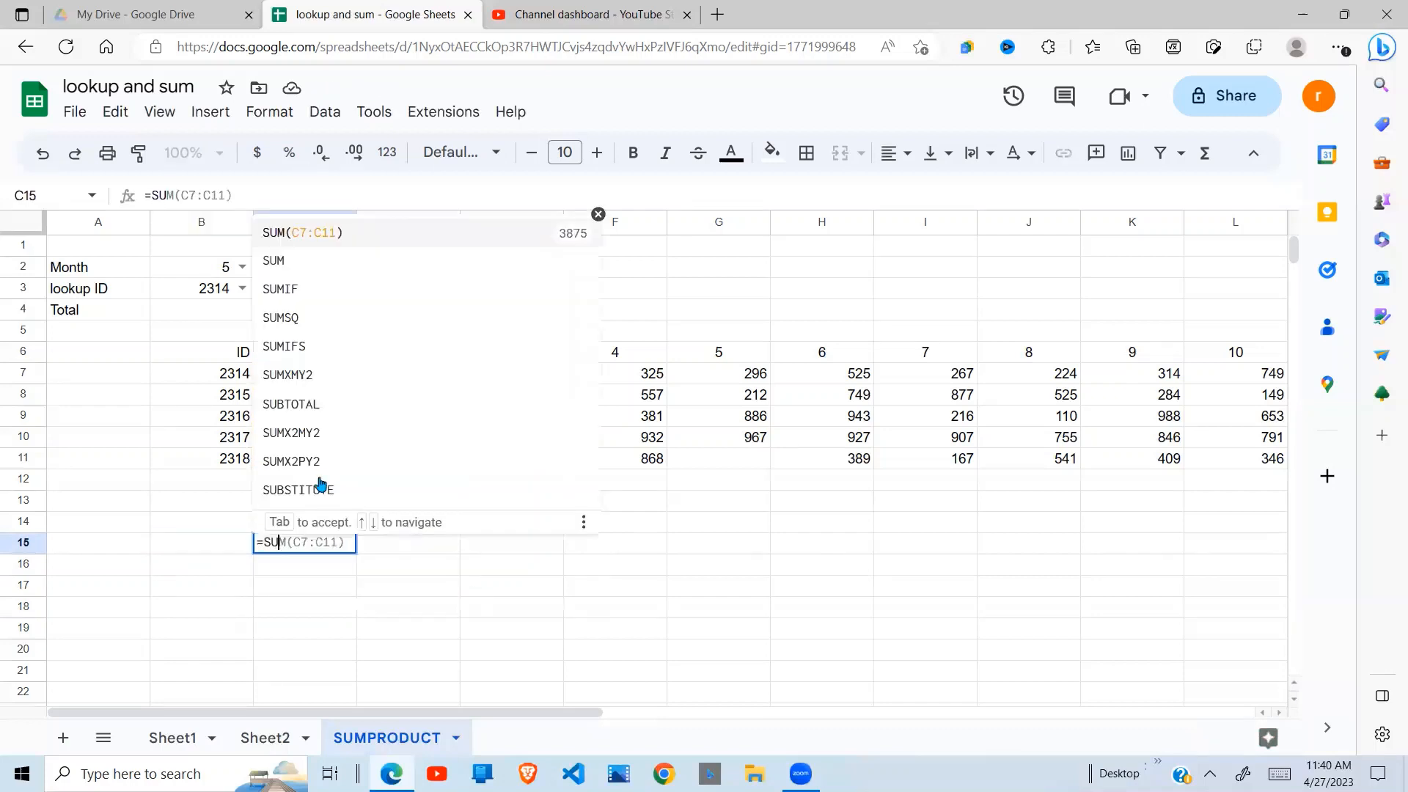
text(M)
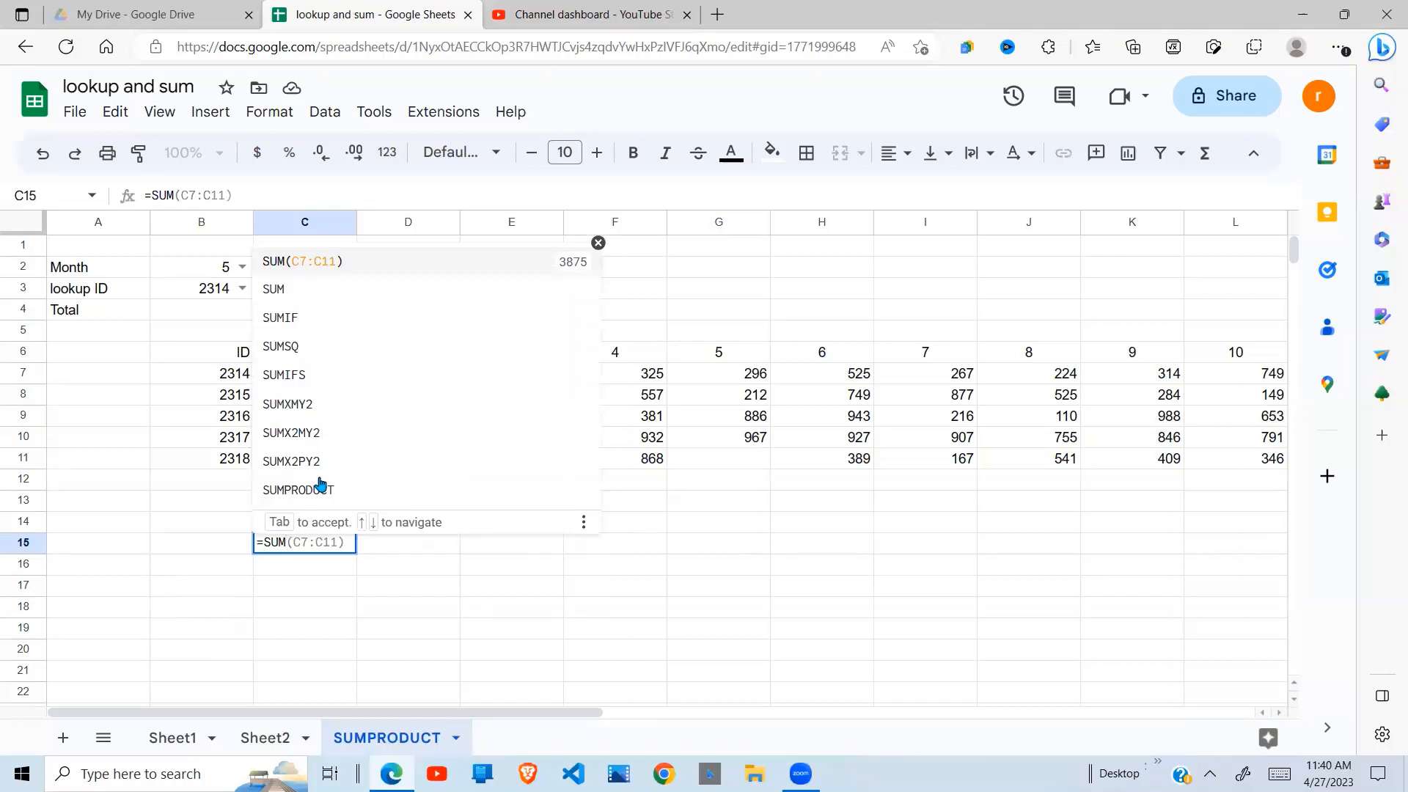
text(PRODUCT)
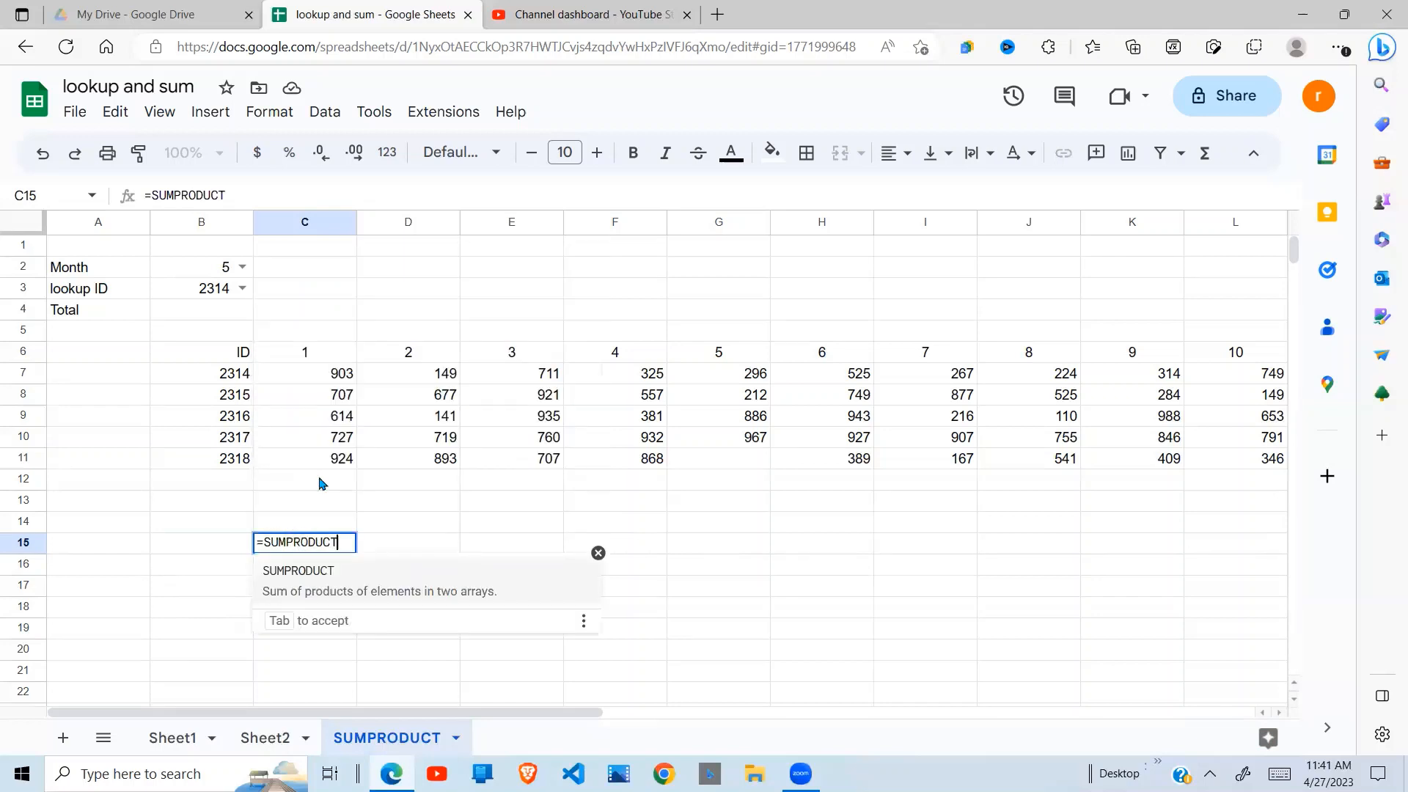
text(()
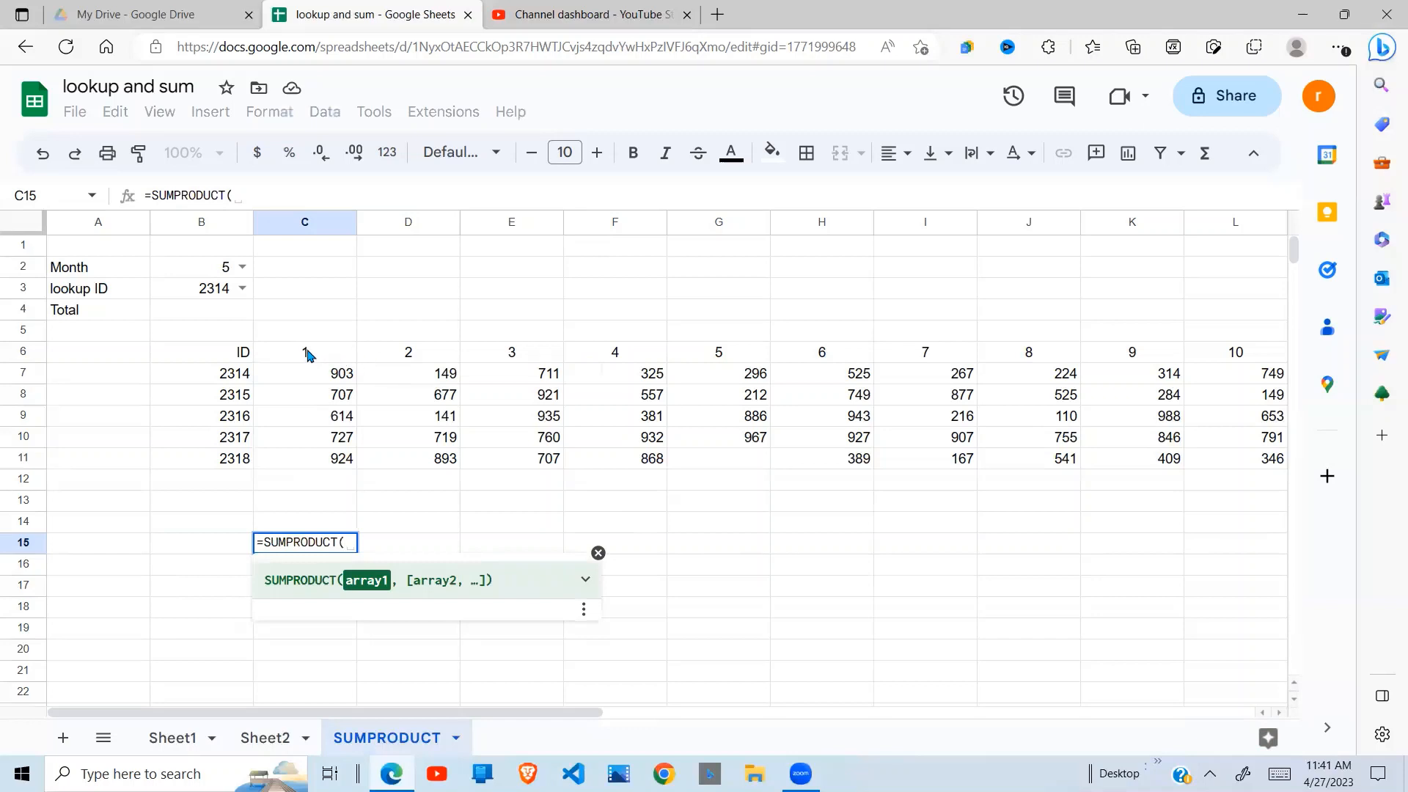
drag(306, 357, 1078, 354)
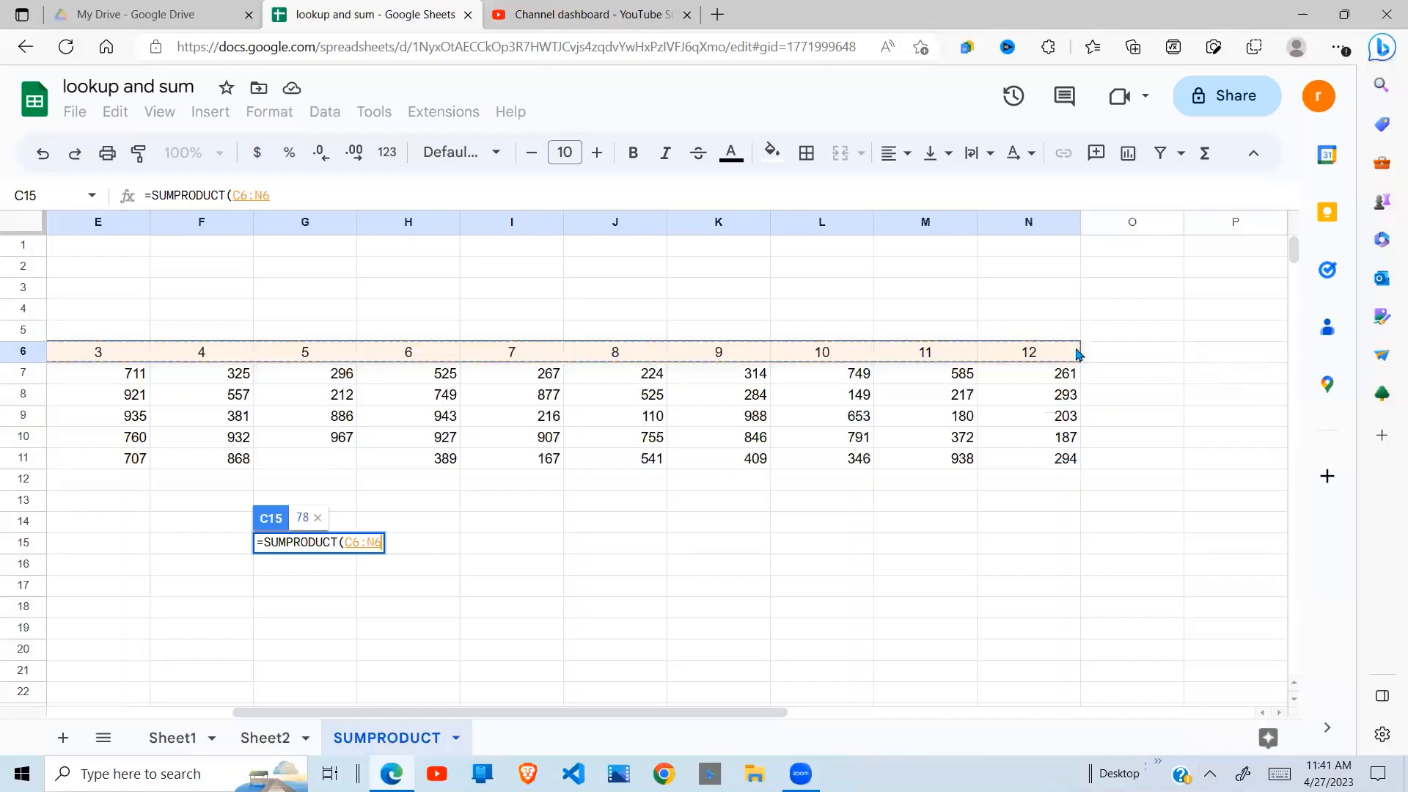
click(297, 173)
text(<=)
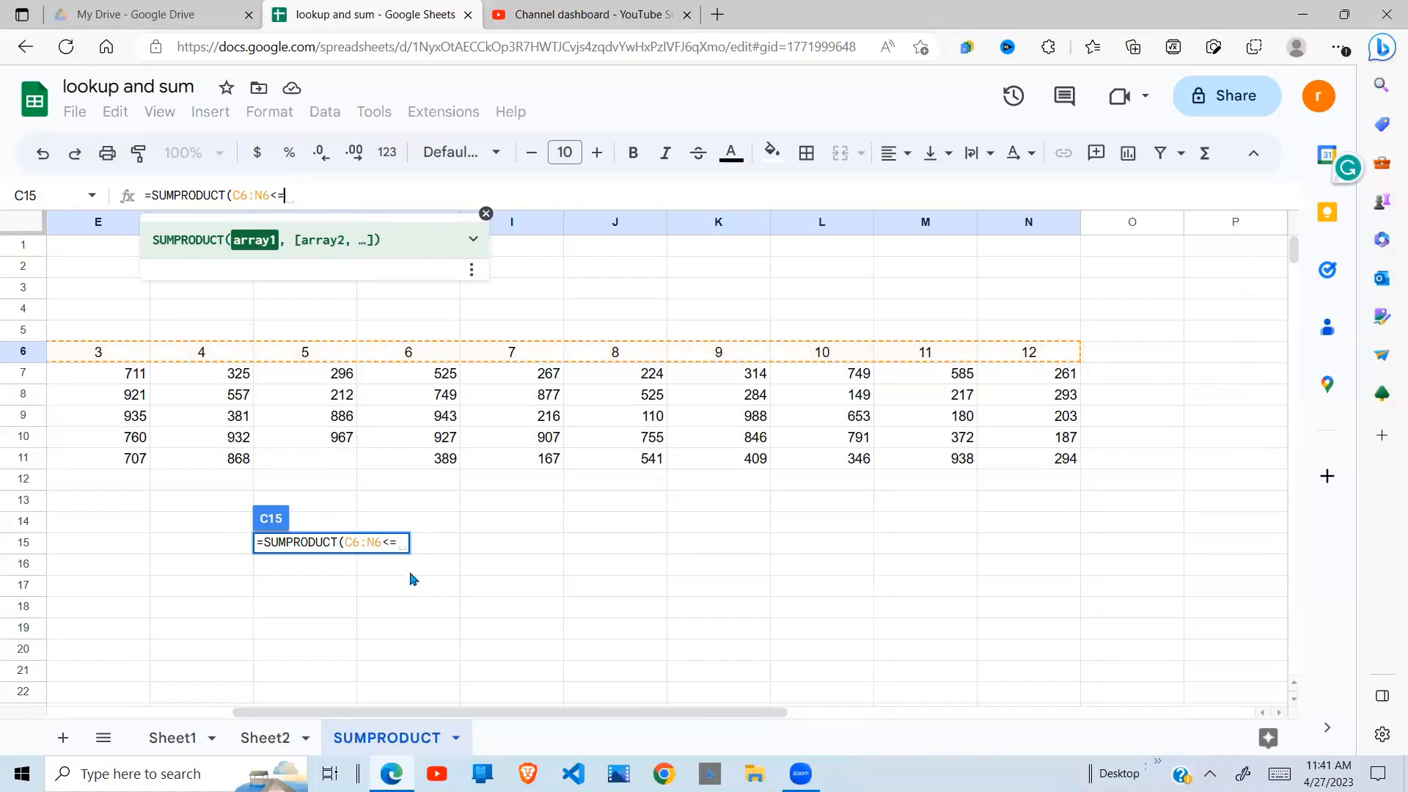
drag(646, 712, 370, 745)
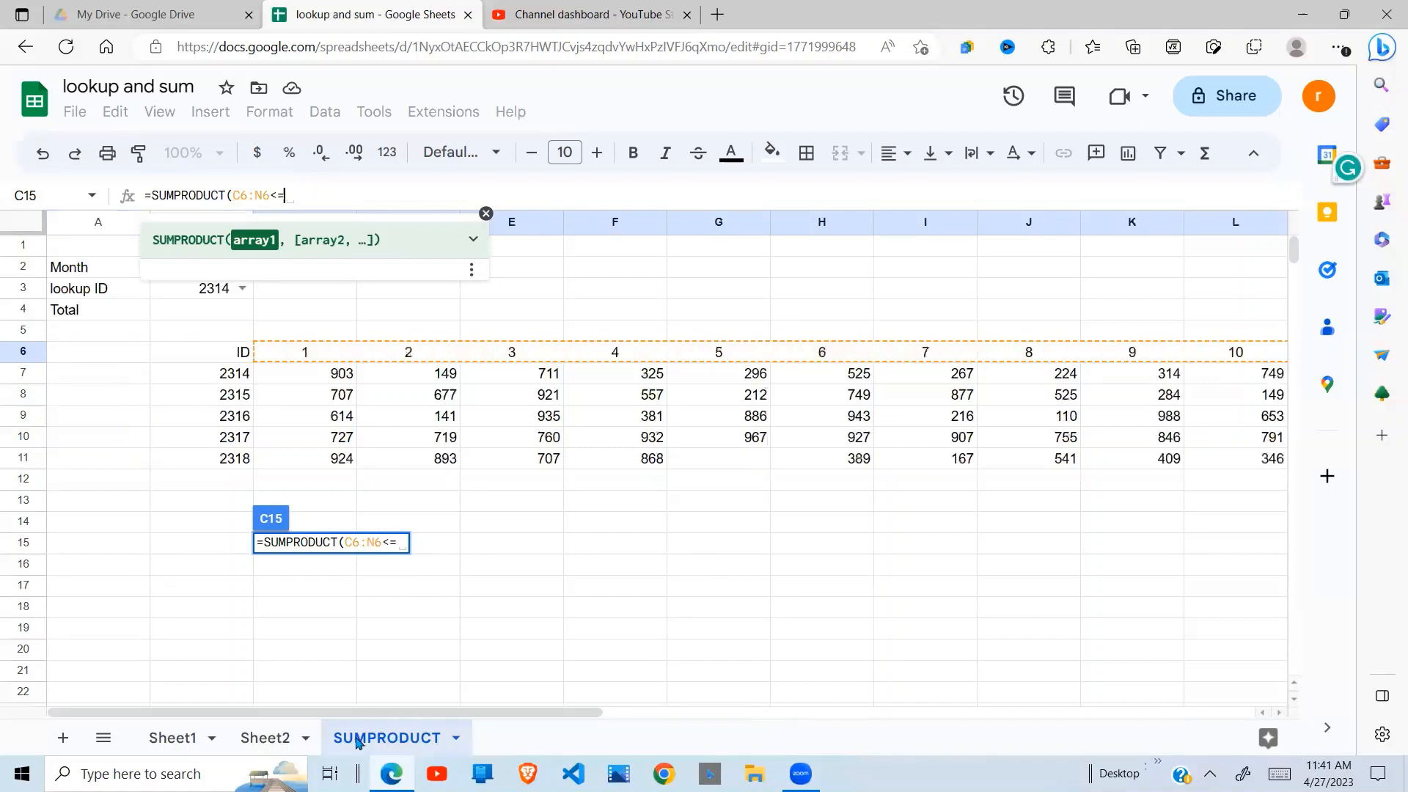
click(486, 214)
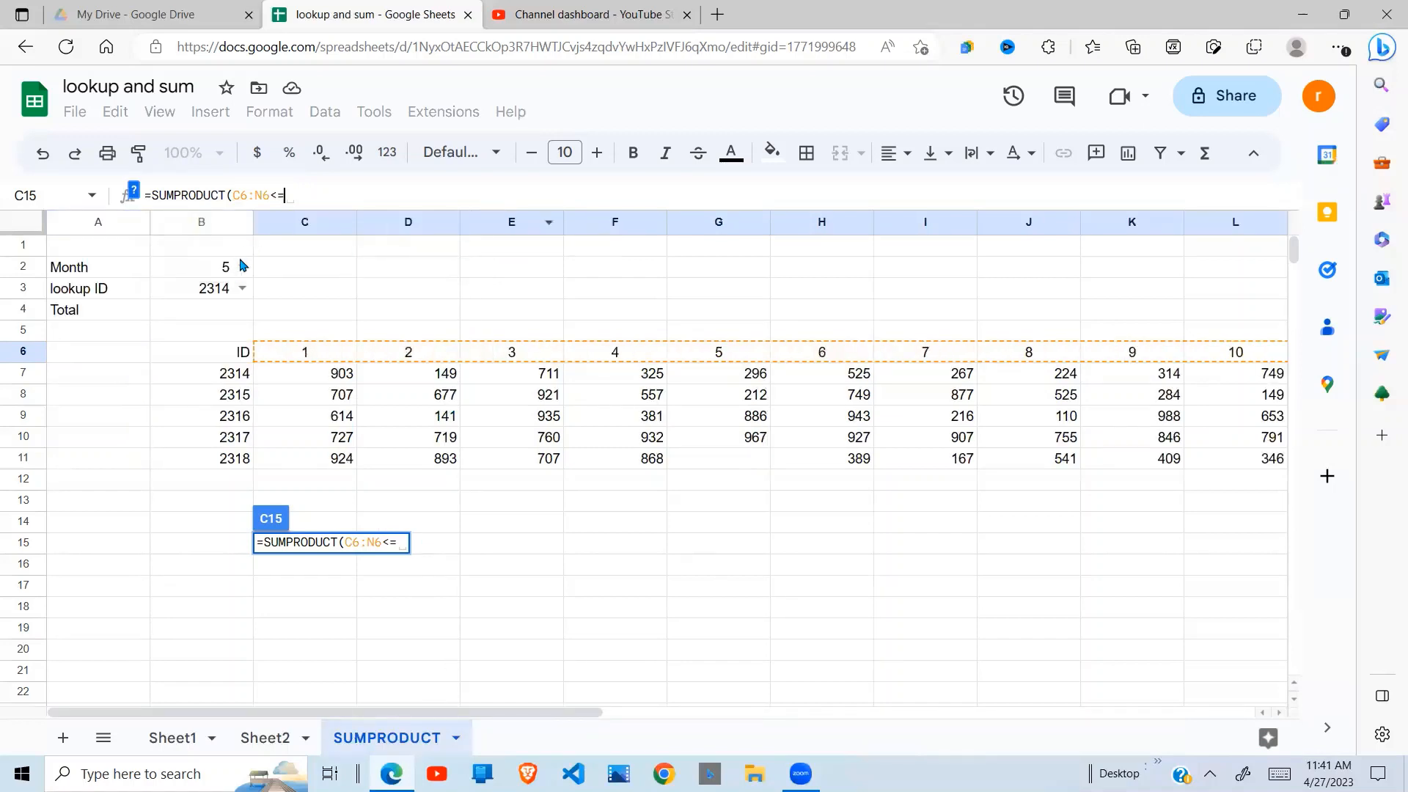
click(230, 272)
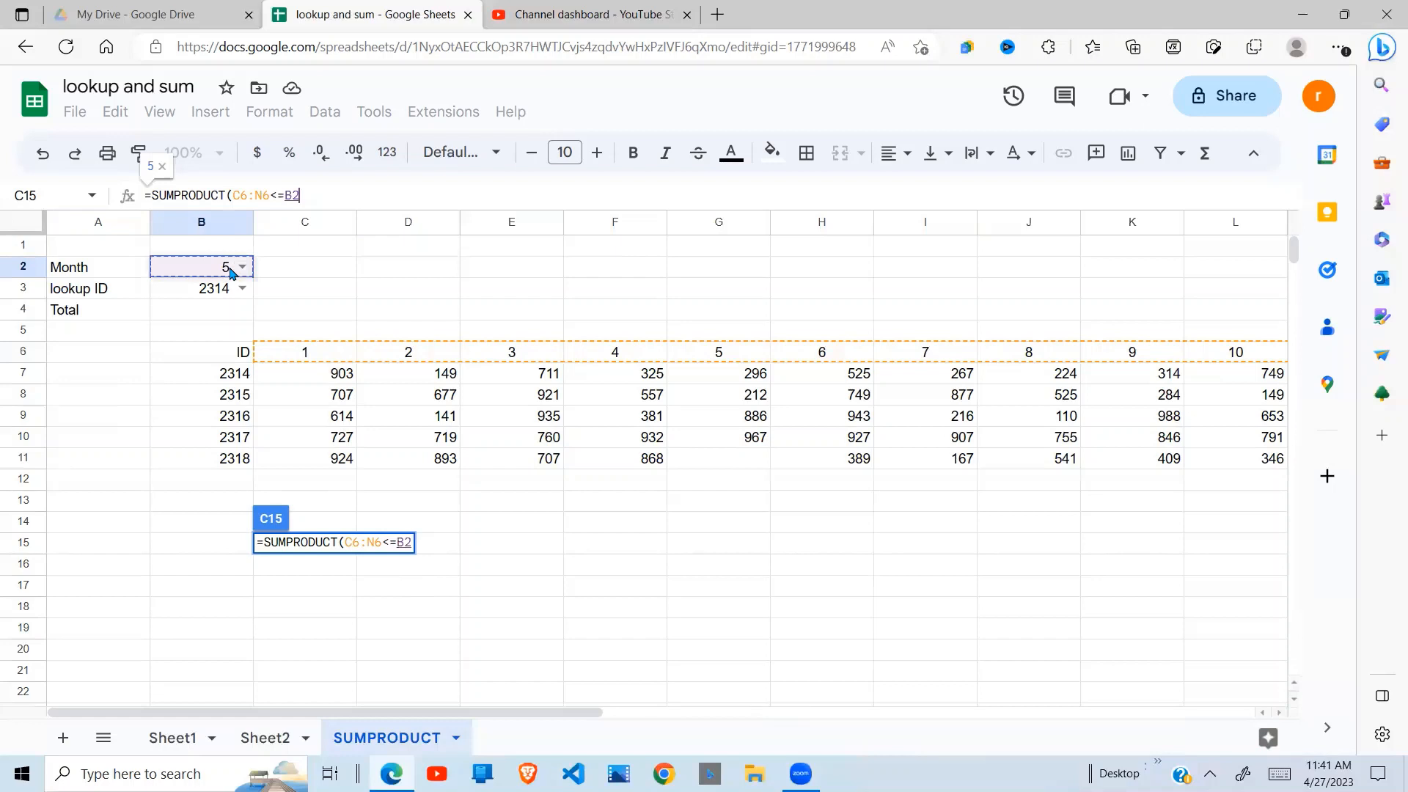
Step: Enclose the month condition C6:N6<=B2 in its own parentheses and follow it with a multiplication operator
click(233, 196)
text(()
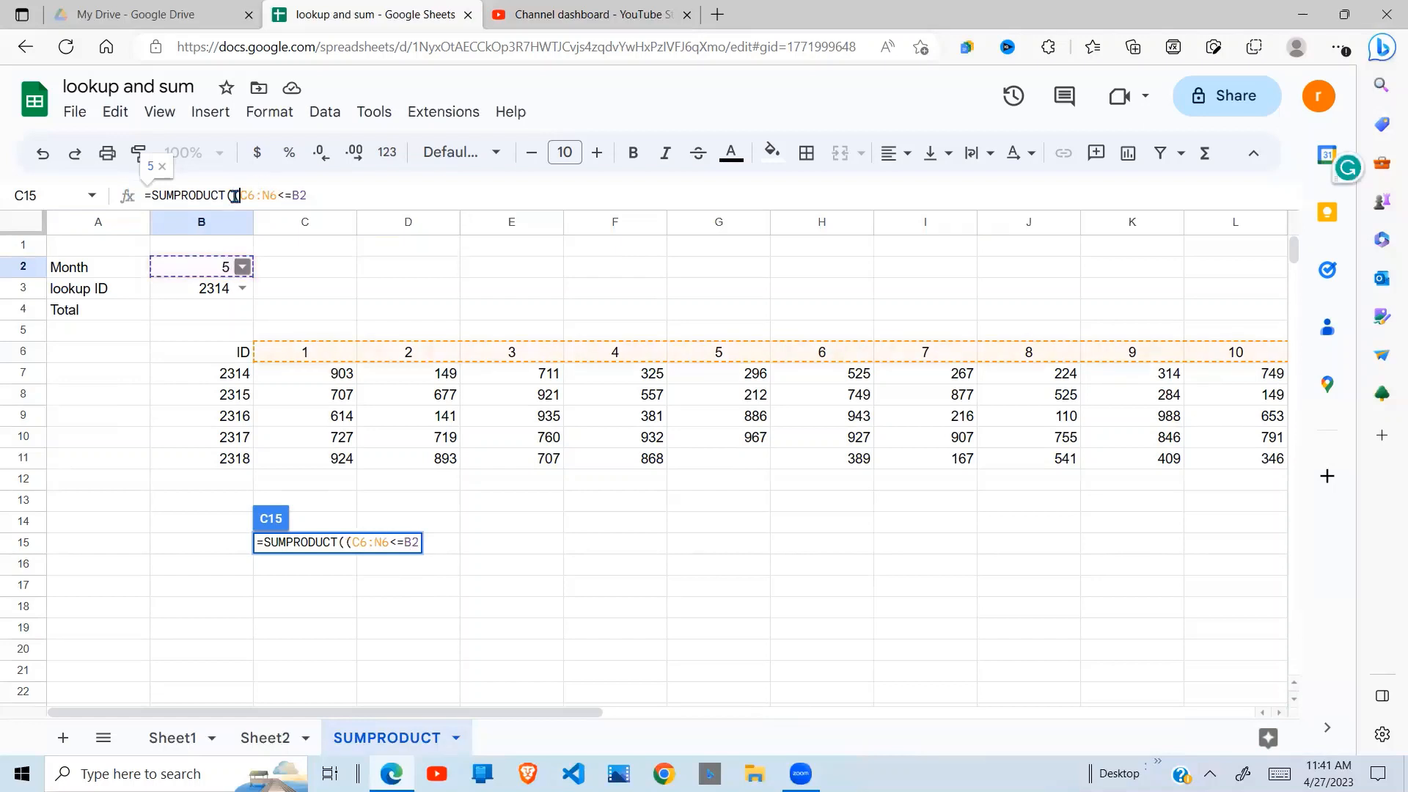
click(337, 197)
text()*)
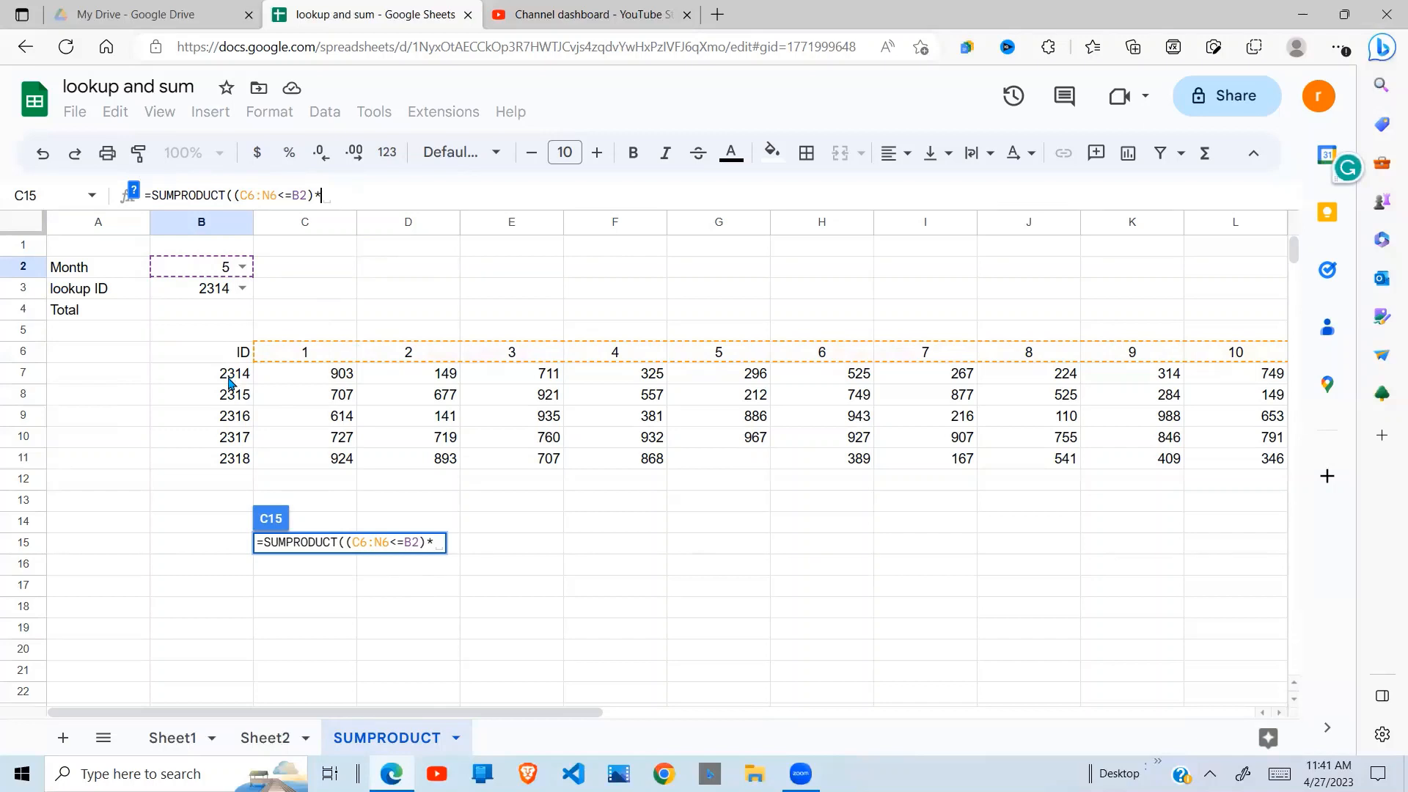
Step: Add the parenthesised ID condition (B7:B11=B3) to the C15 formula, followed by another multiplication operator
drag(230, 379, 230, 463)
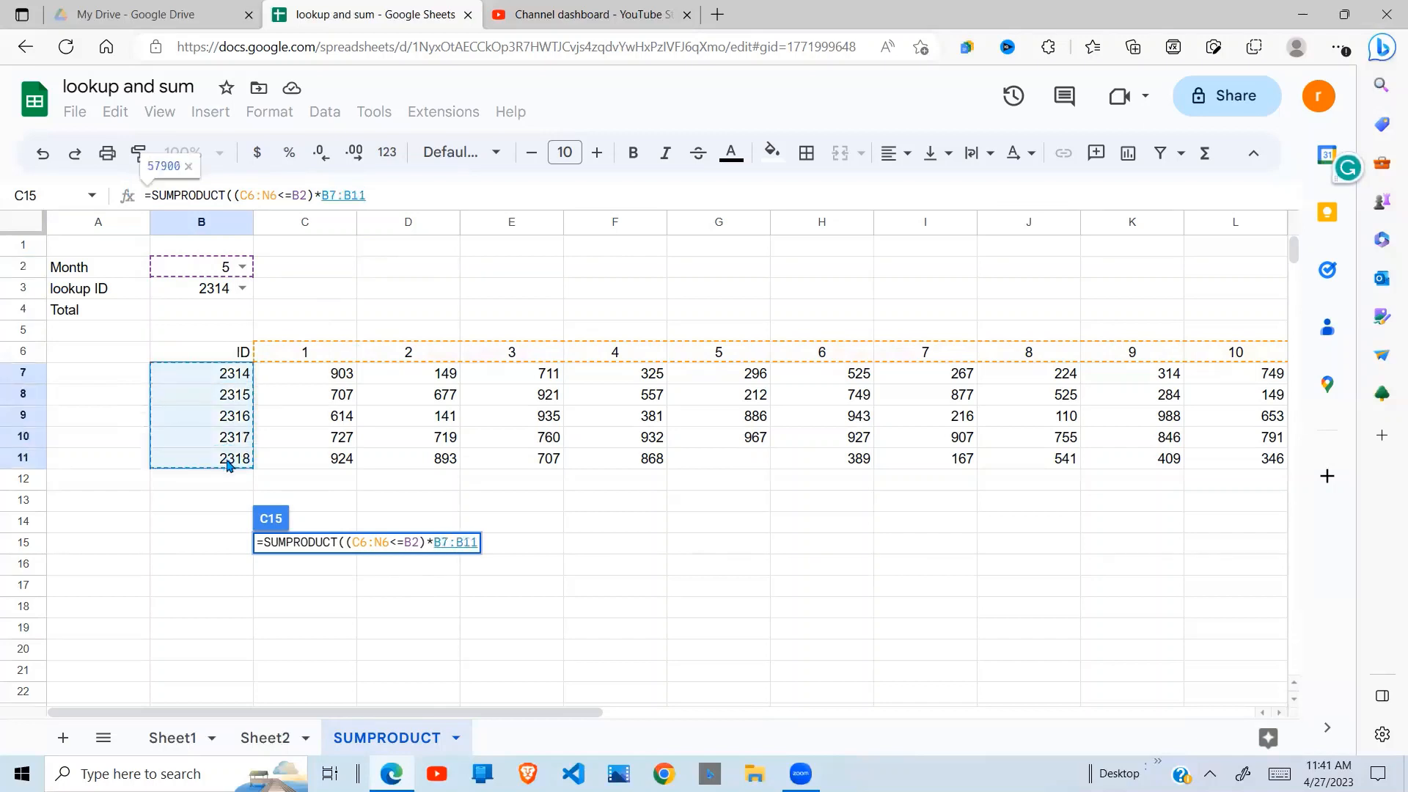
text(=)
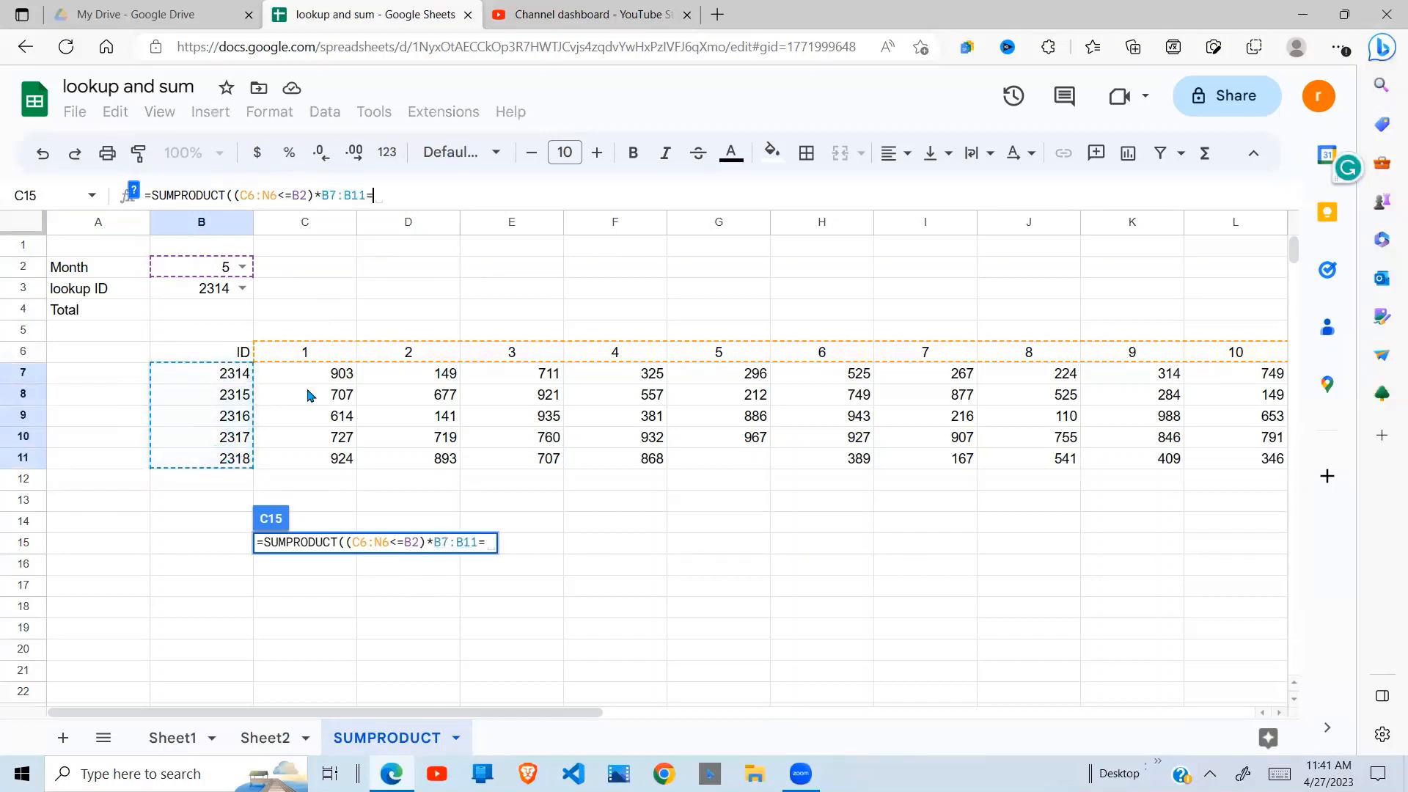
click(198, 297)
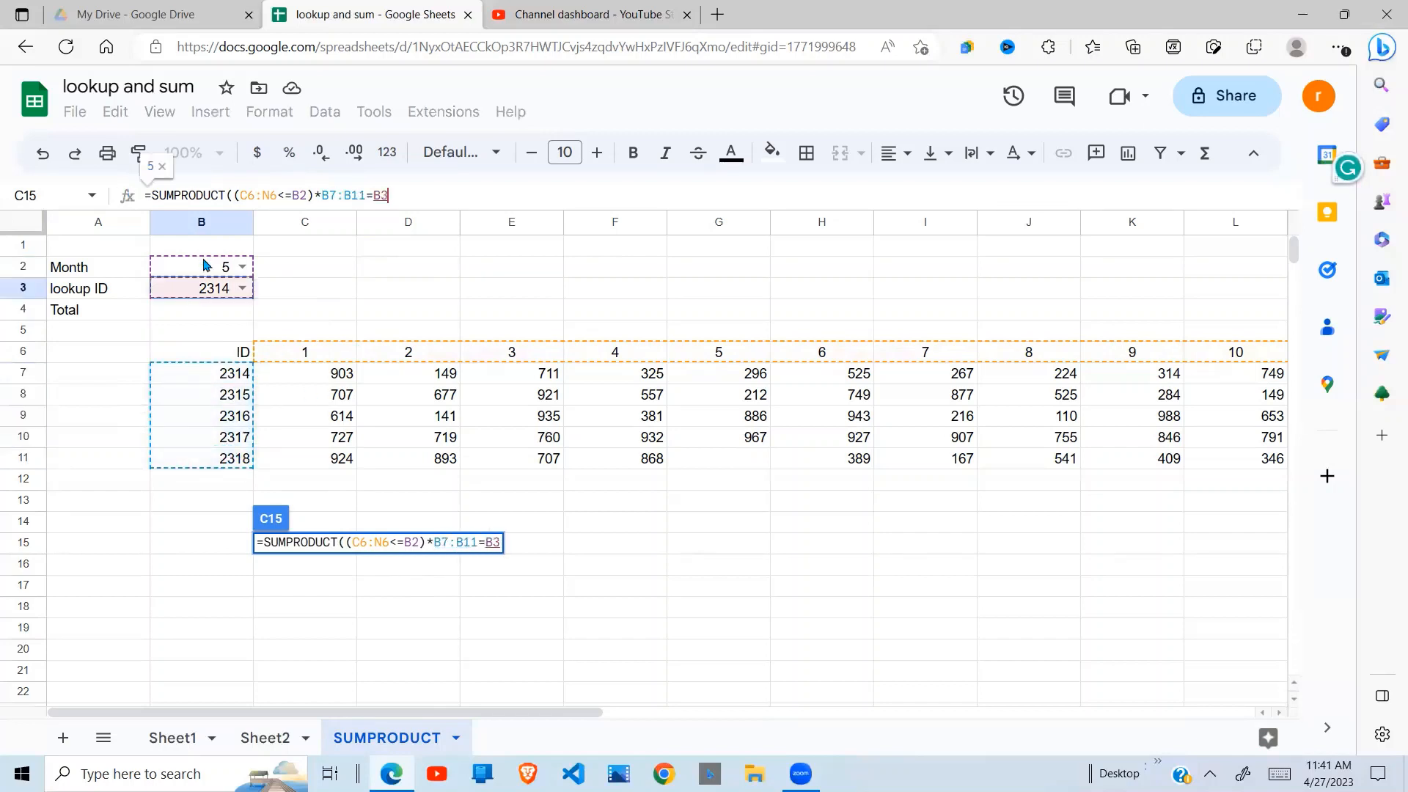
click(321, 195)
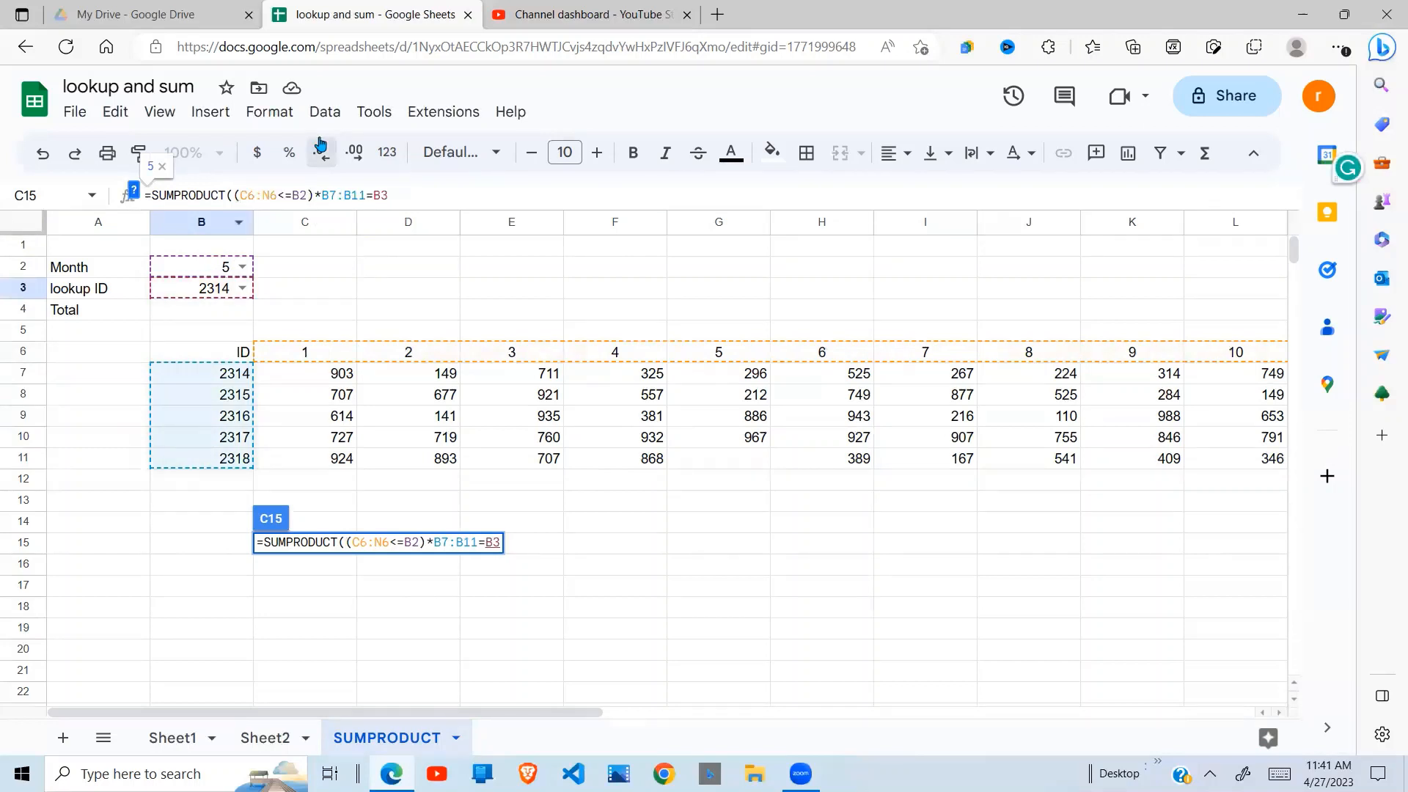
text(()
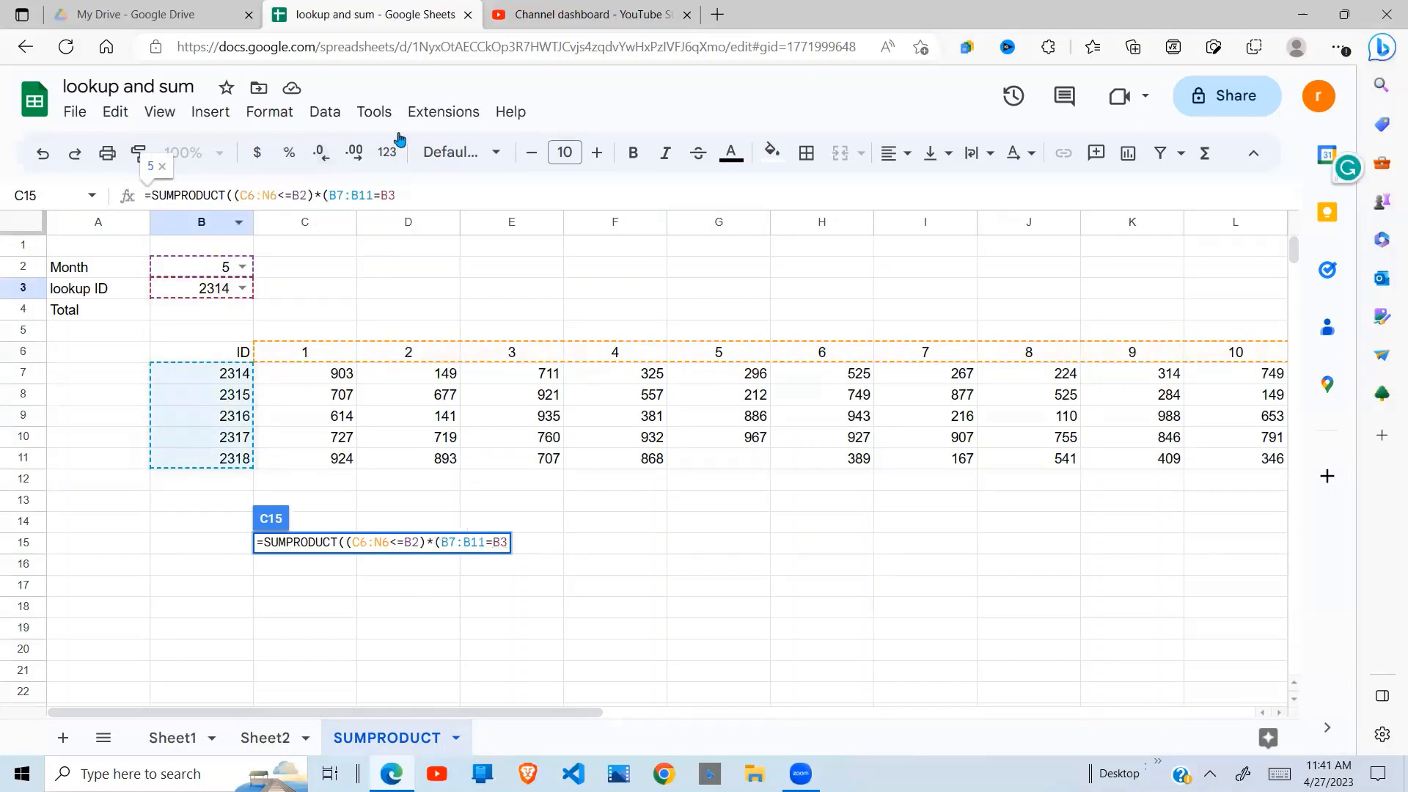
click(425, 193)
text()*)
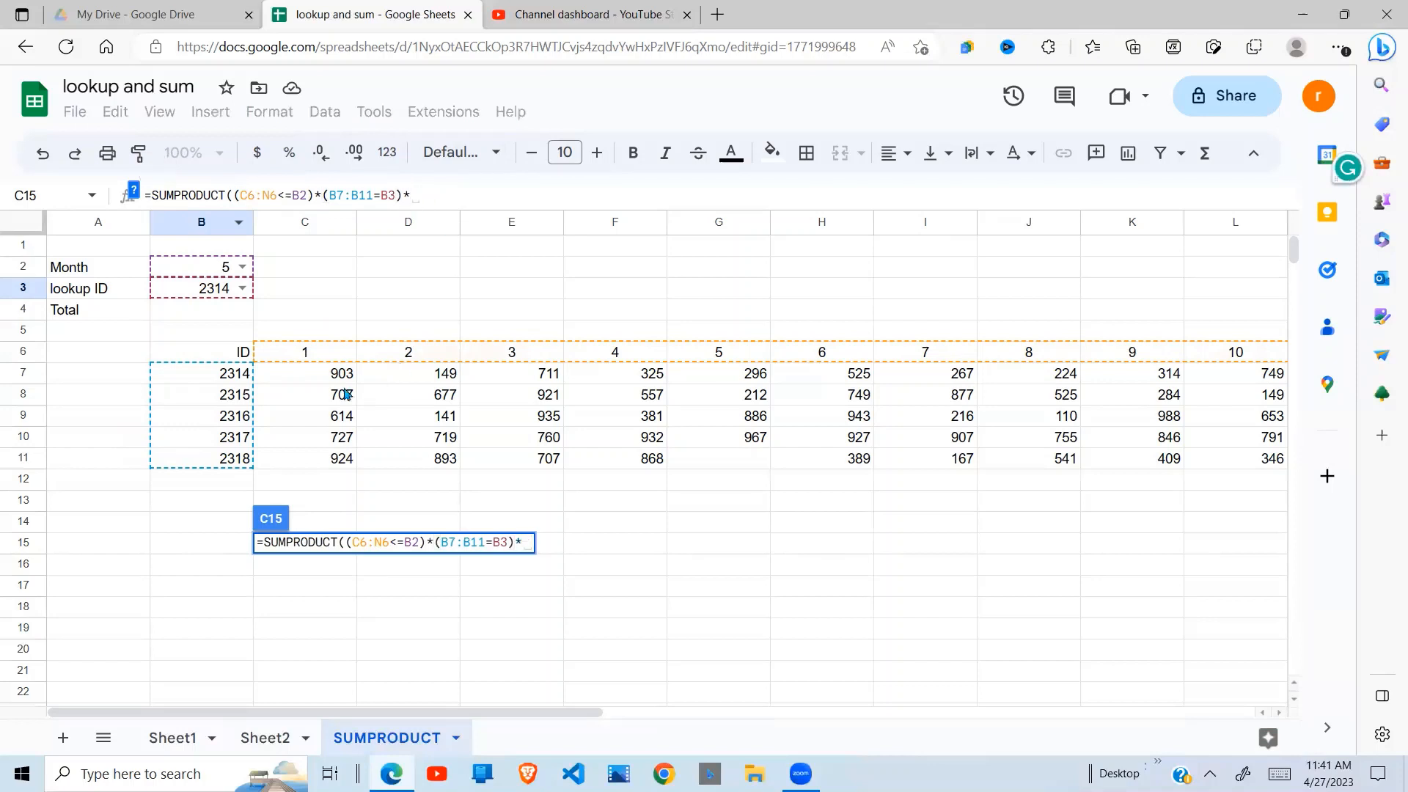
Step: Multiply the conditions by the data range C7:N11, close the SUMPRODUCT formula and commit it in C15
drag(323, 380, 509, 401)
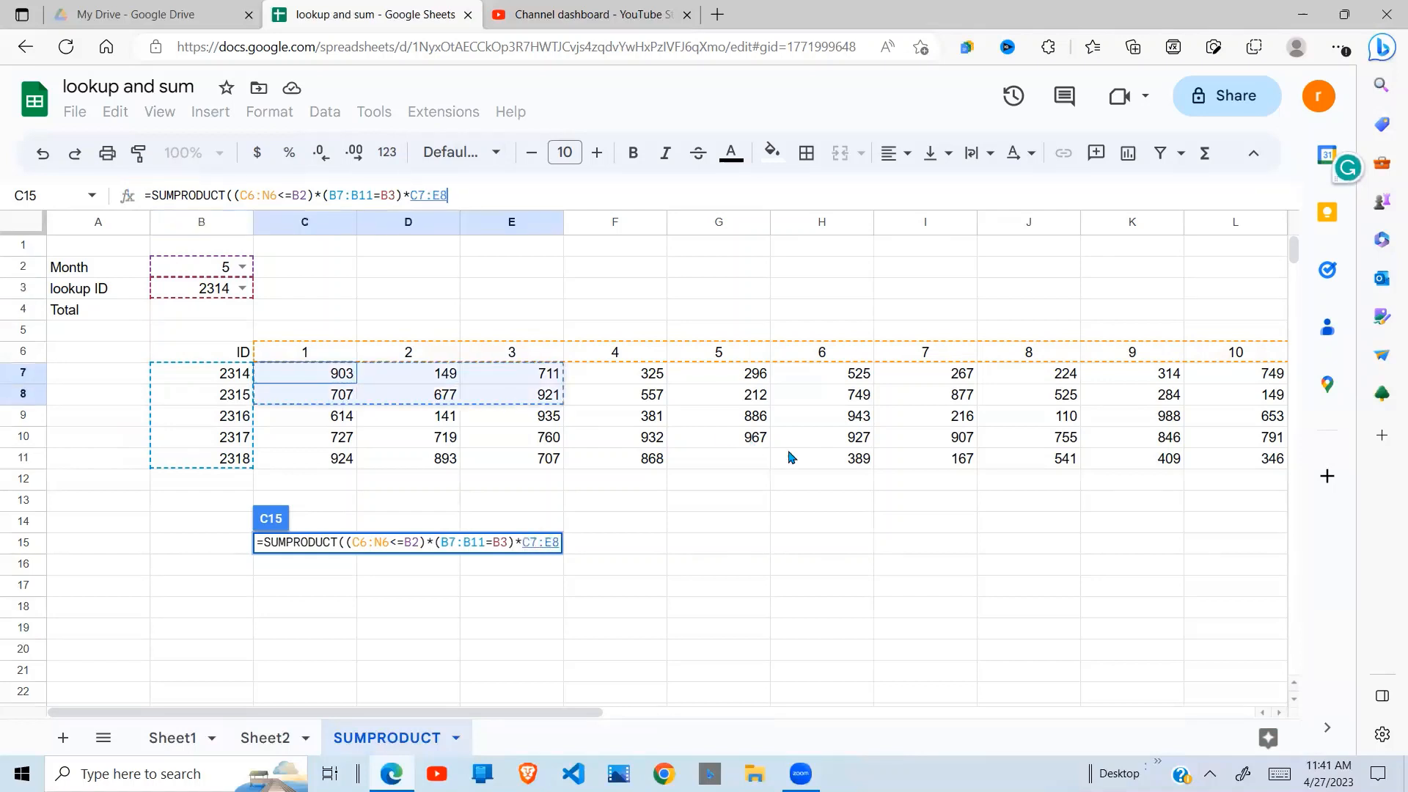
drag(790, 456, 1058, 459)
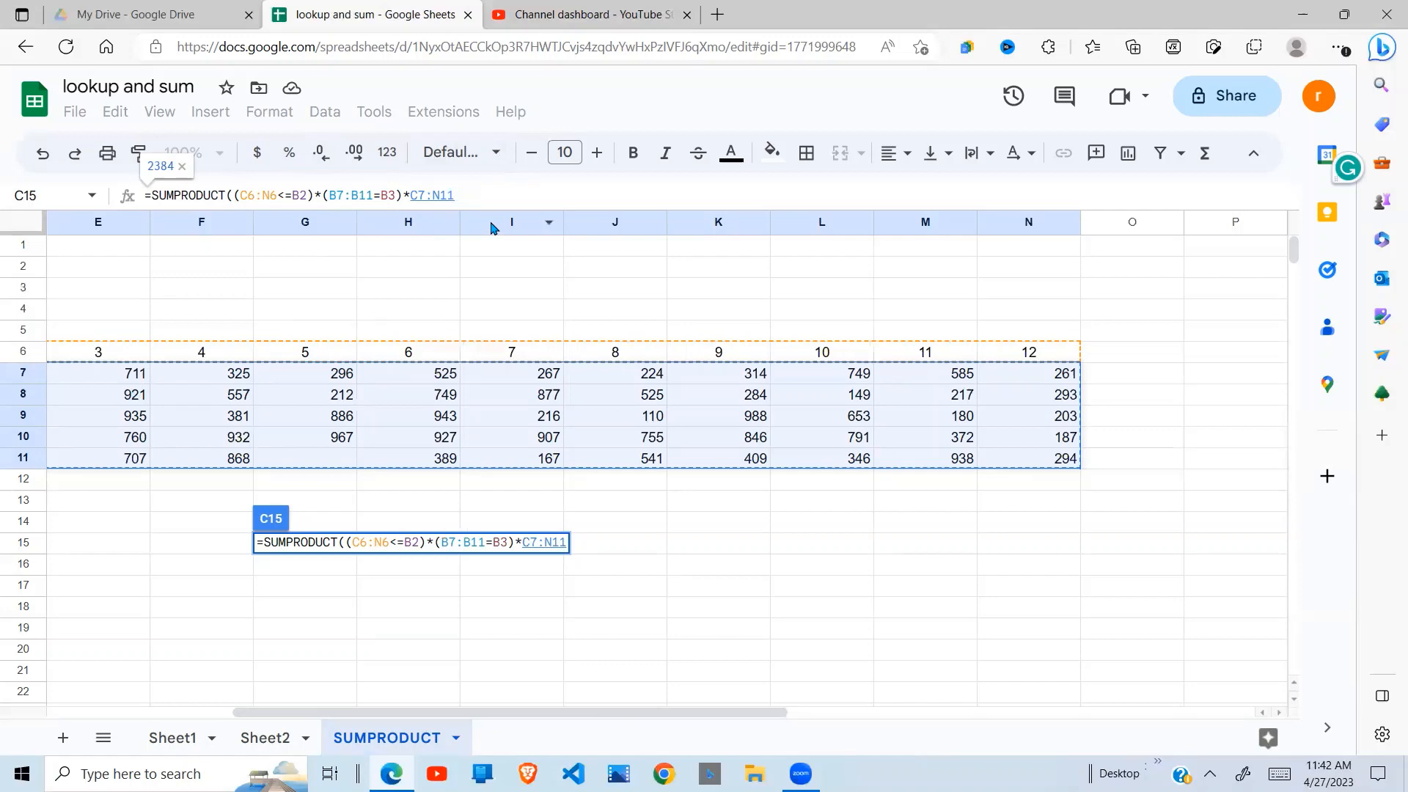
text())
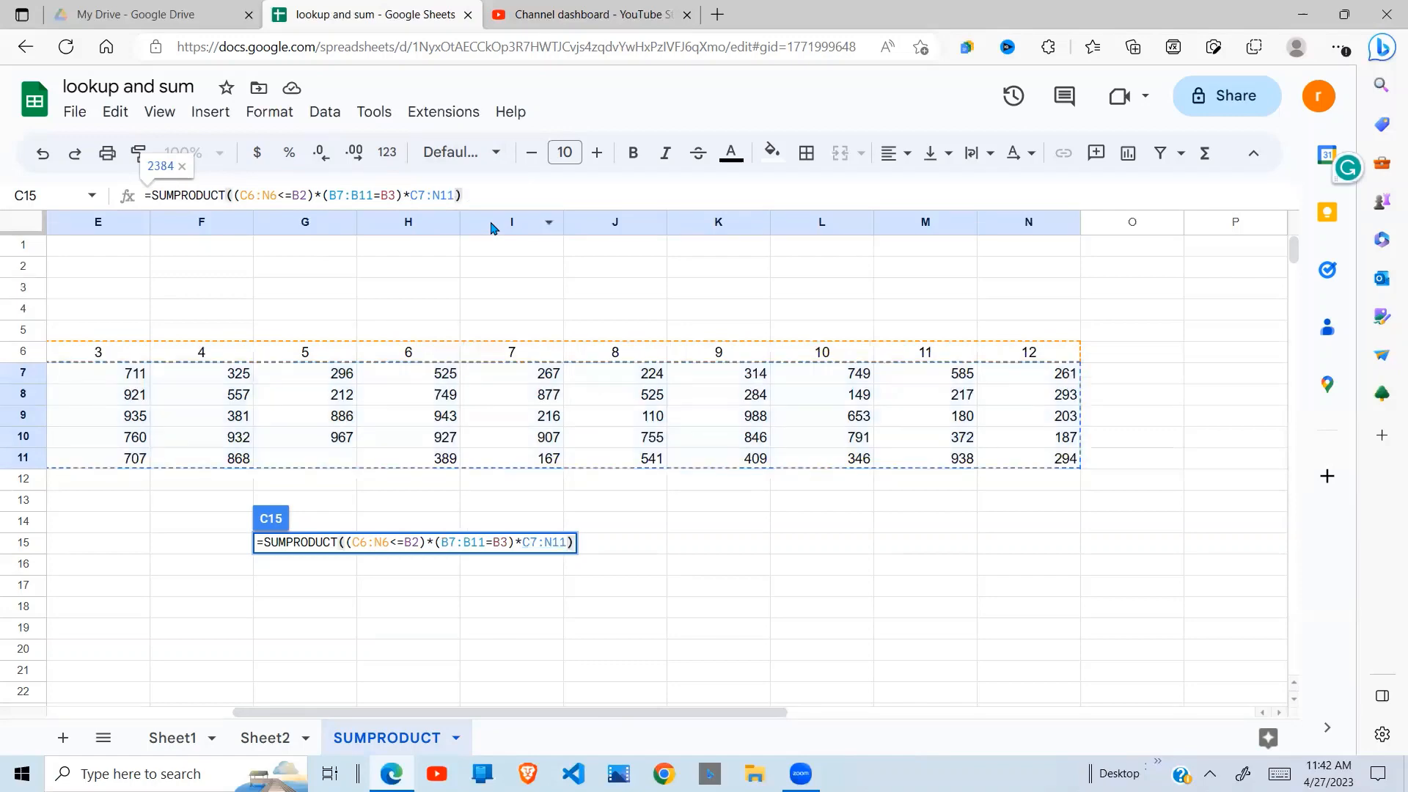
key(Return)
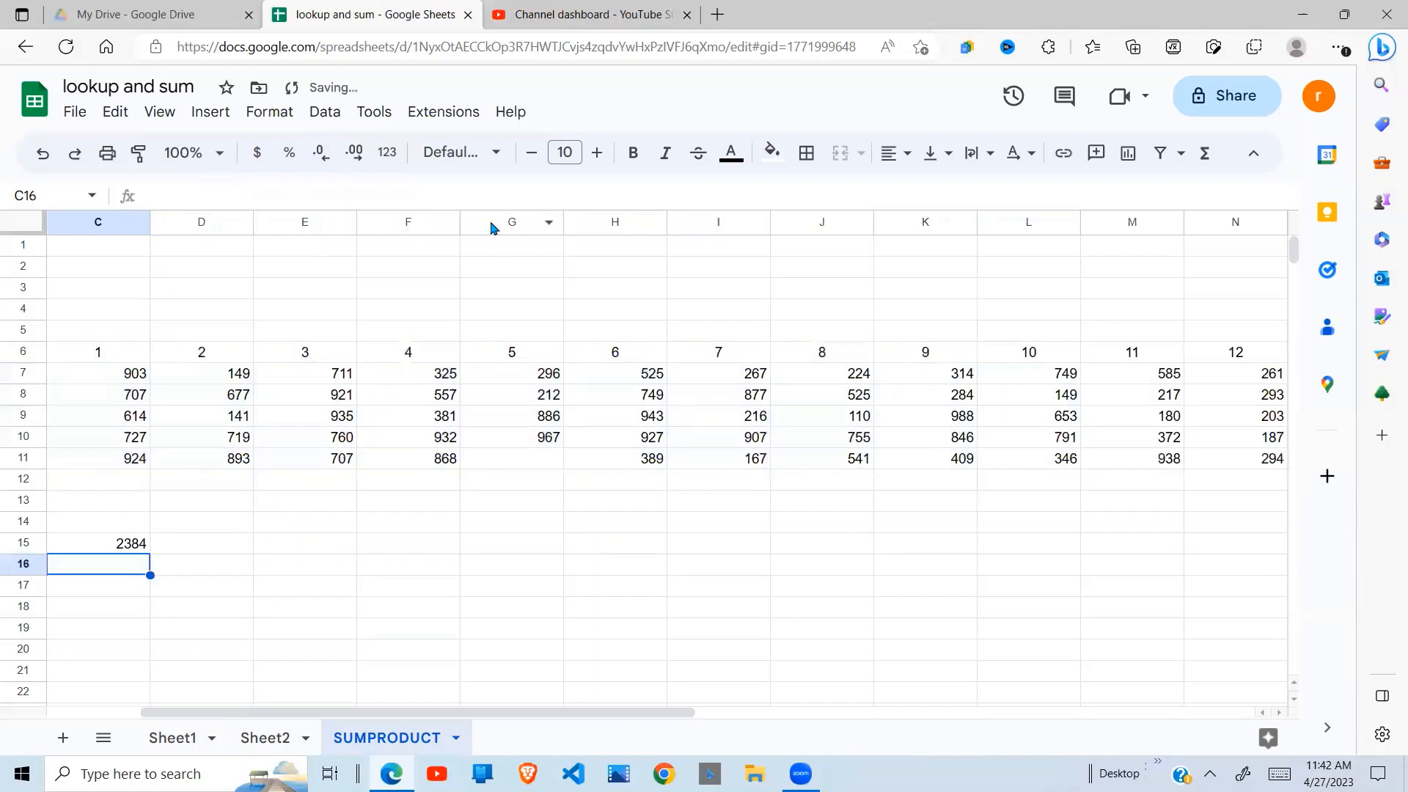
Step: Copy the SUMPRODUCT expression from C15 into the Total cell B4 as =SUMPRODUCT((C6:N6<=B2)*(B7:B11=B3)*C7:N11)
click(139, 547)
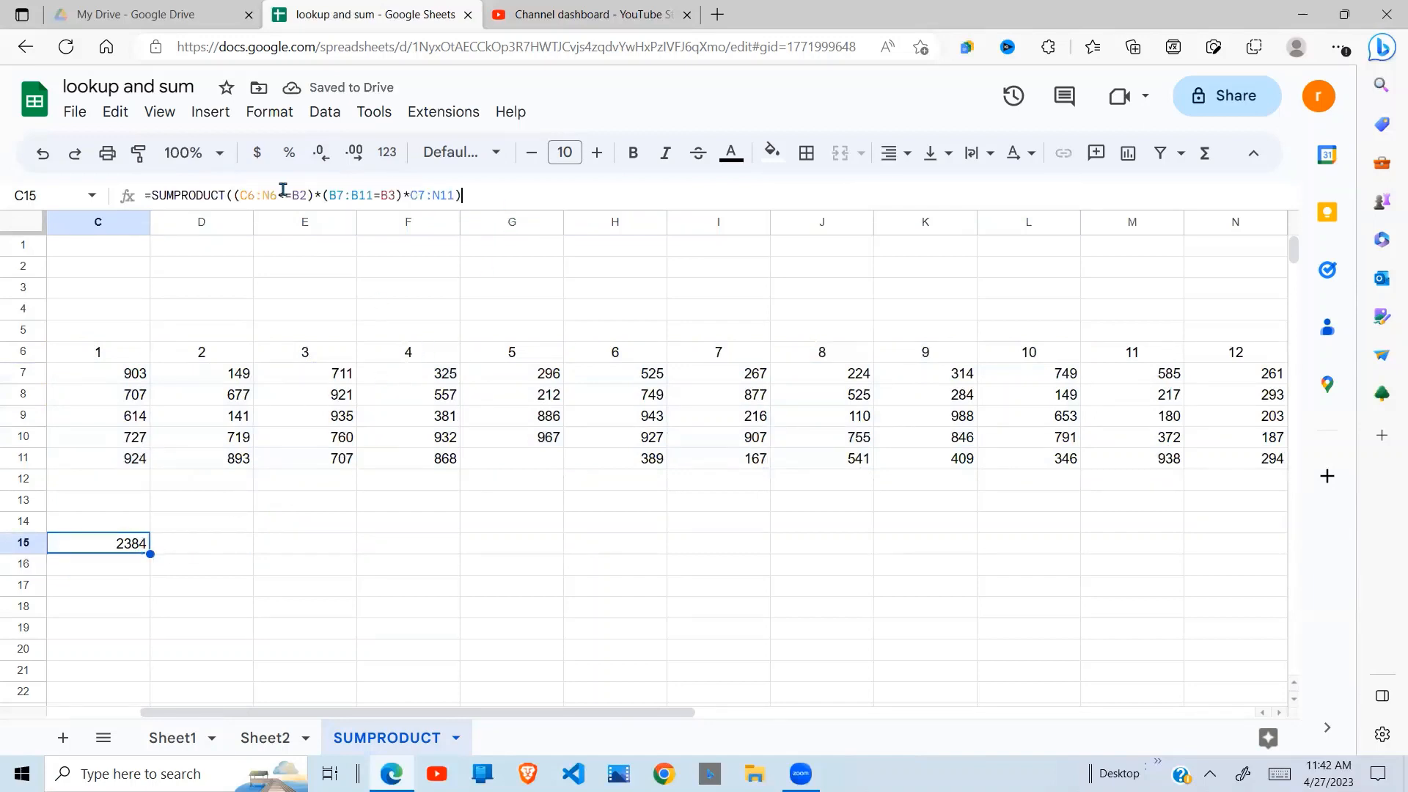
drag(283, 190, 148, 195)
key(ctrl+c)
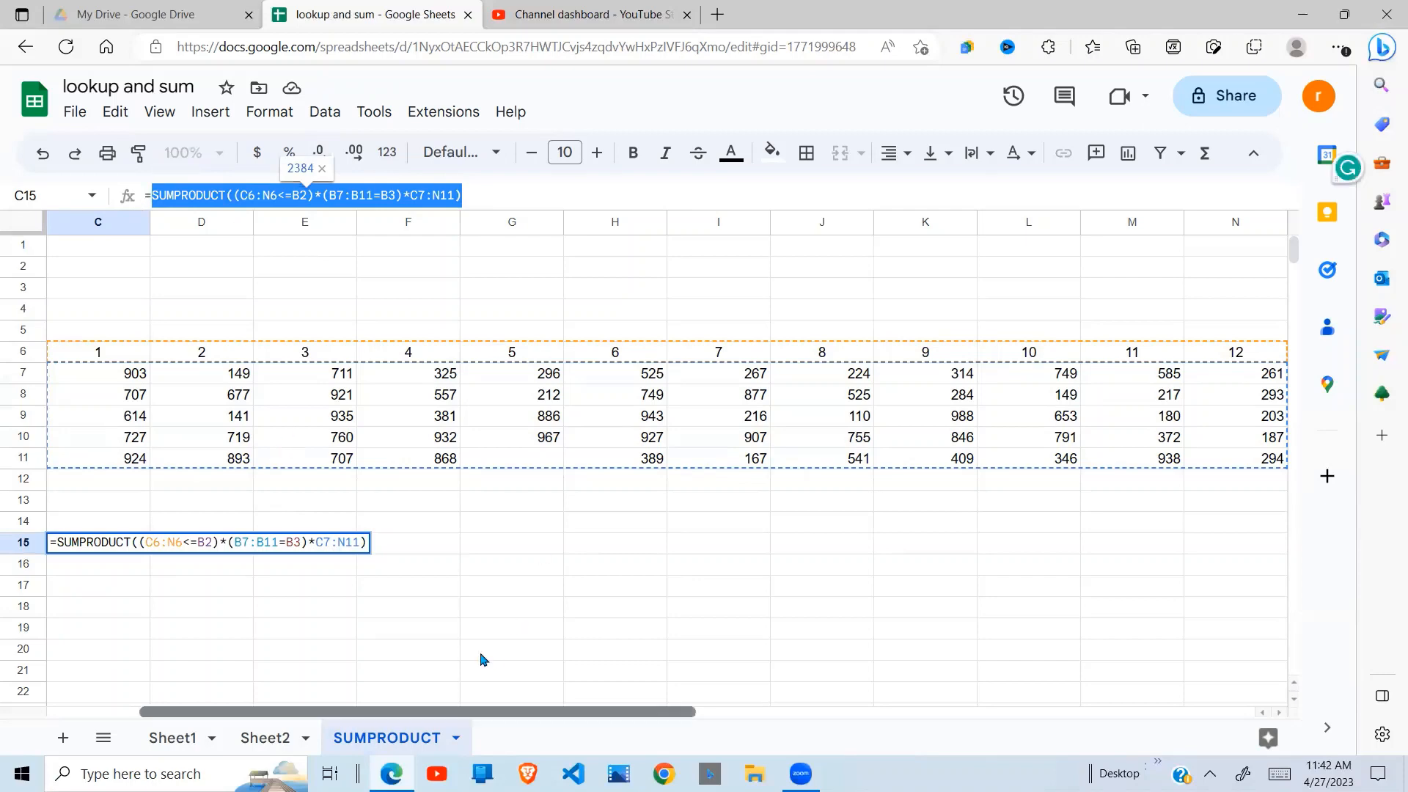
scroll(382, 594, left, 2)
click(293, 313)
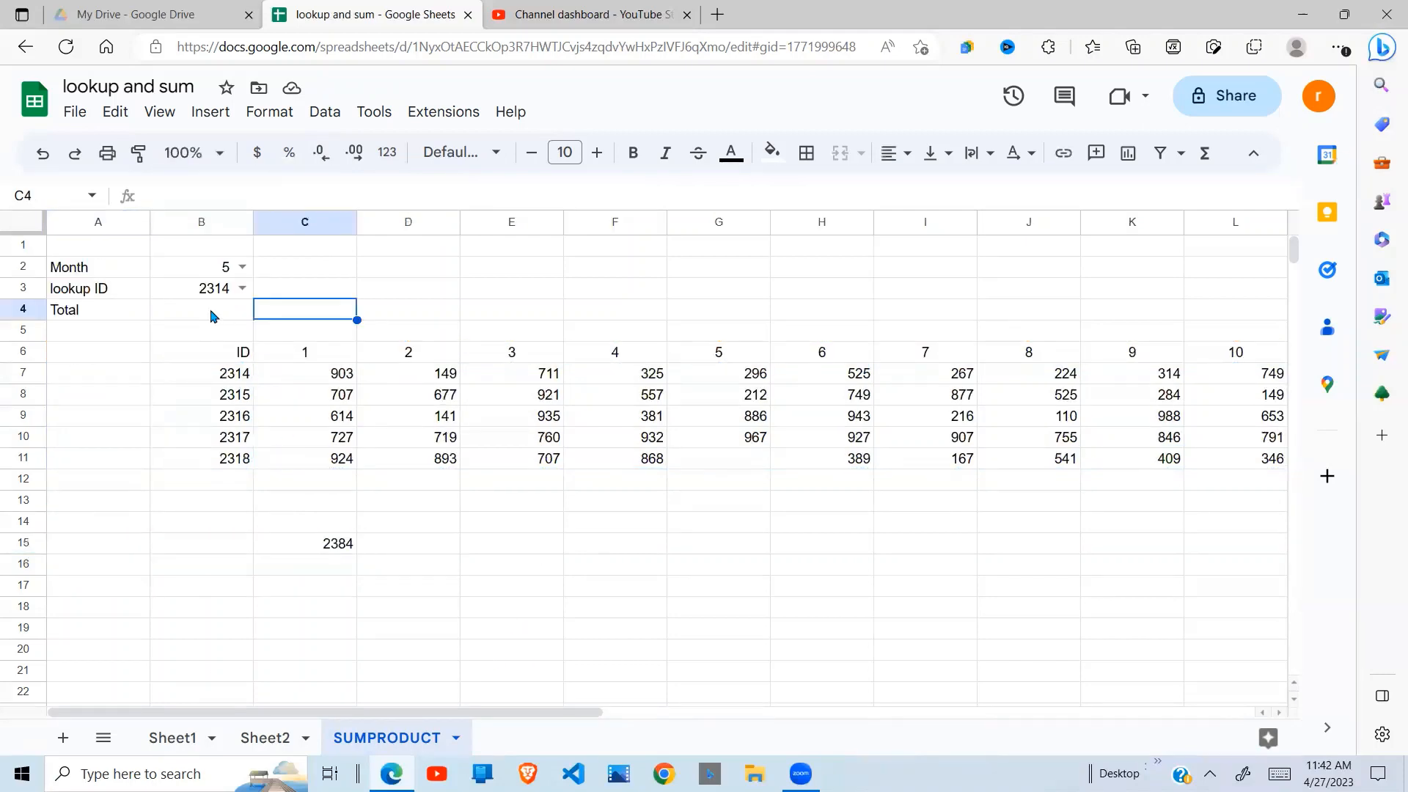
click(212, 316)
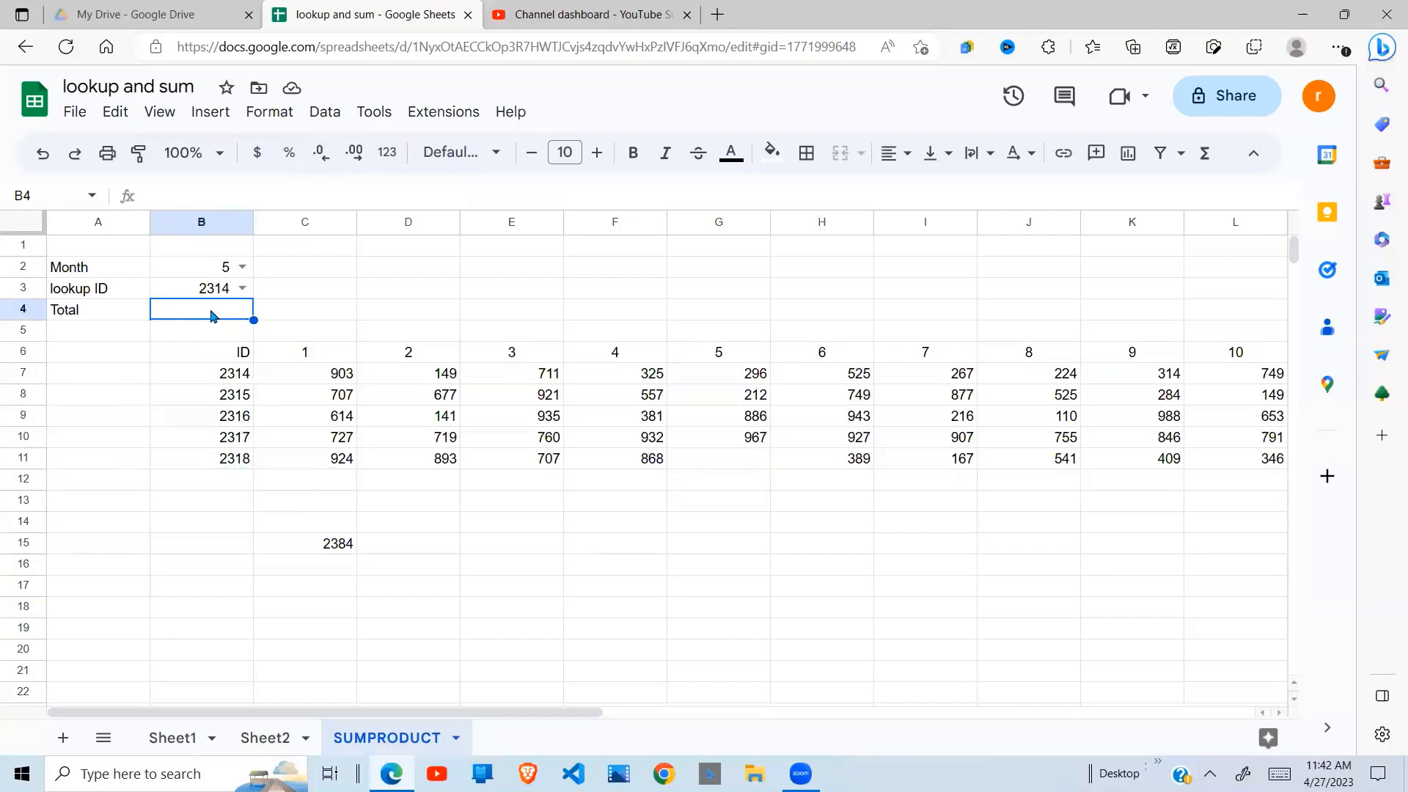
text(=)
key(ctrl+v)
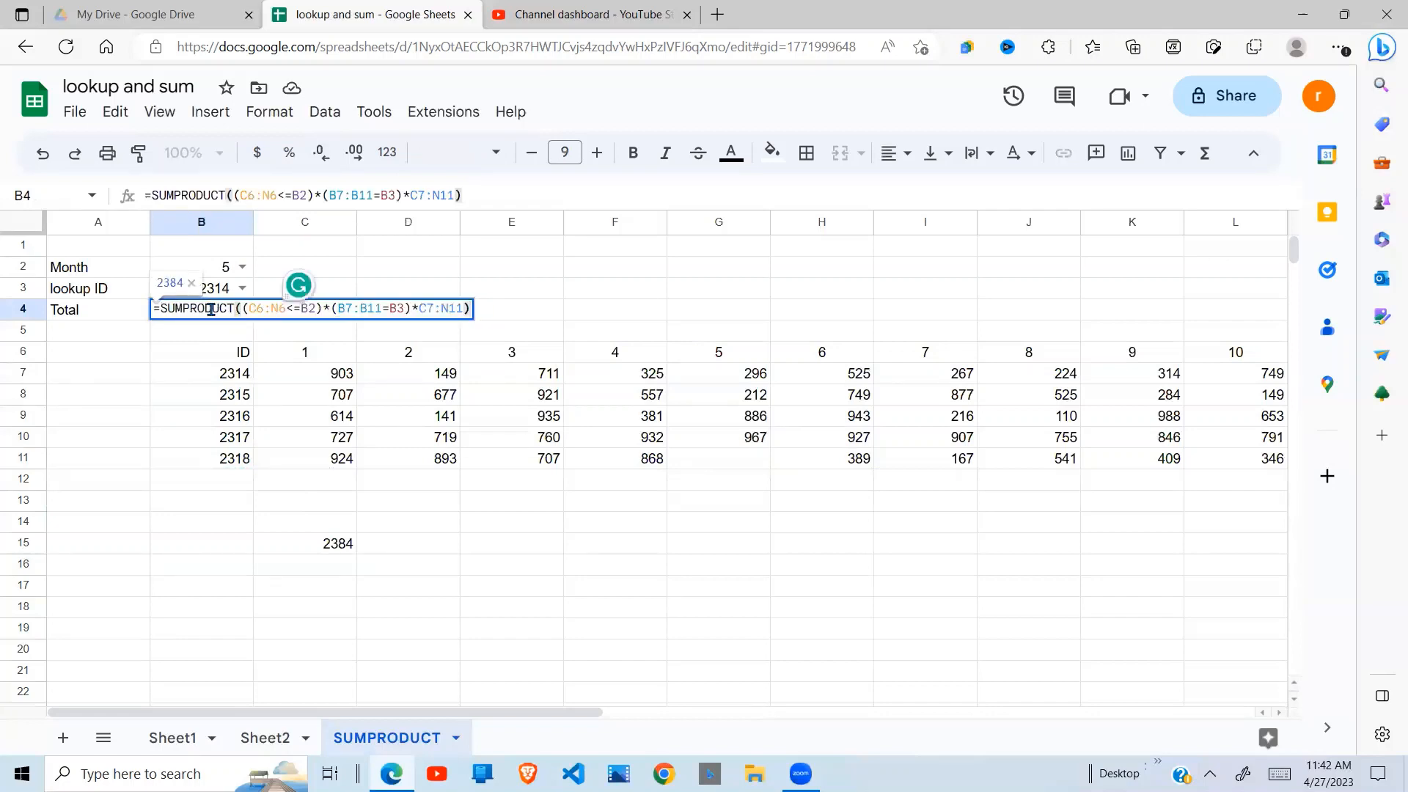
key(Return)
Step: Check the Total in B4 against the sum of ID 2314's values for months 1 to 5 in C7:G7
click(224, 308)
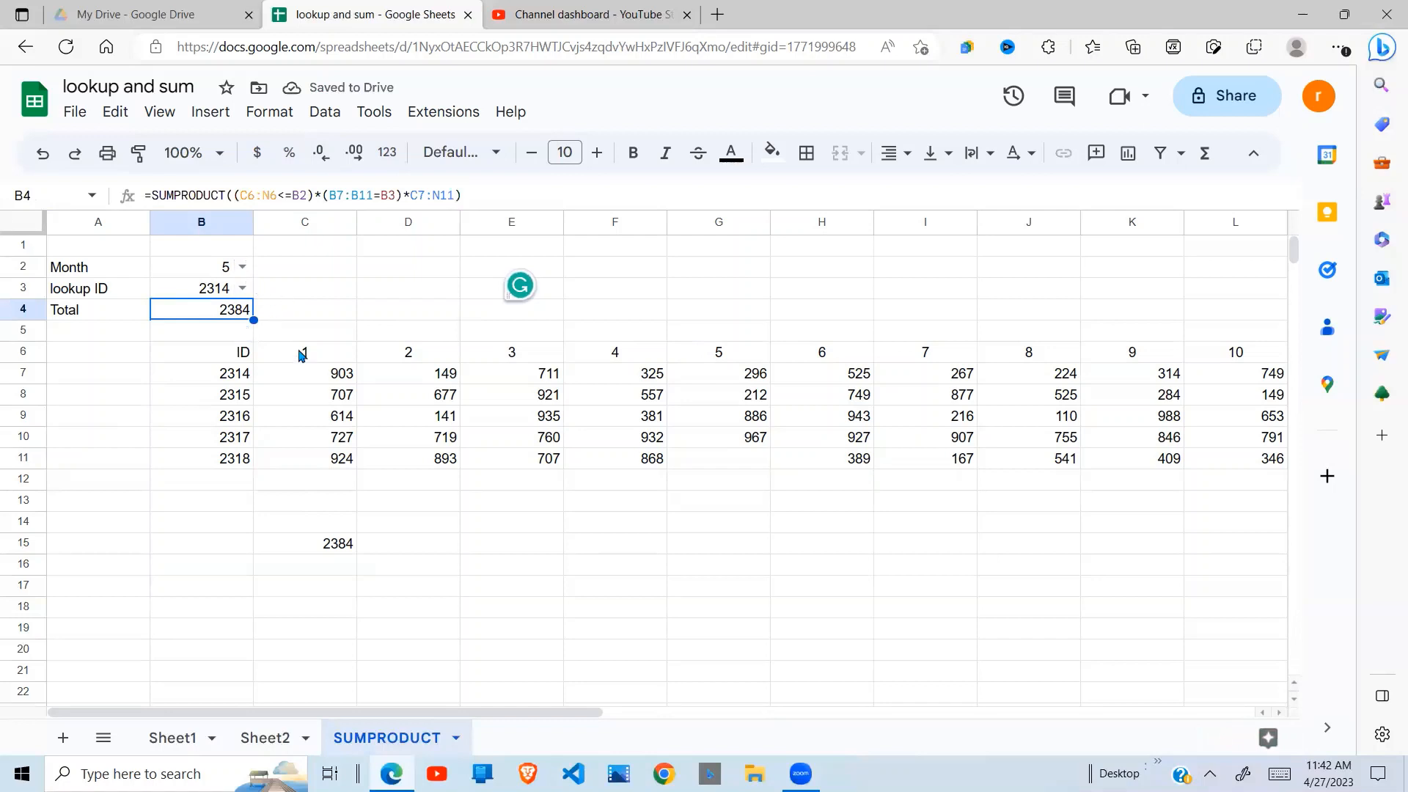
click(742, 360)
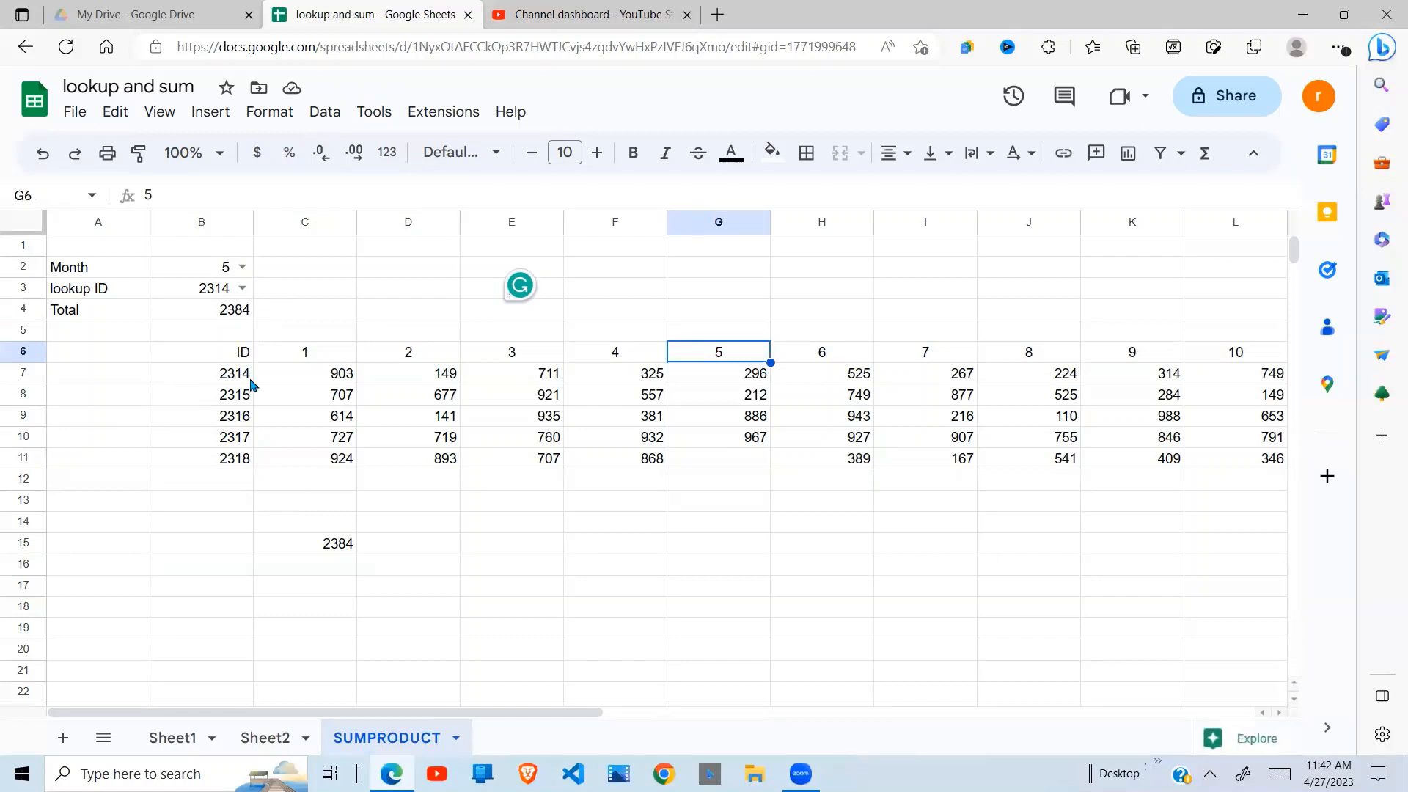
drag(344, 374, 756, 381)
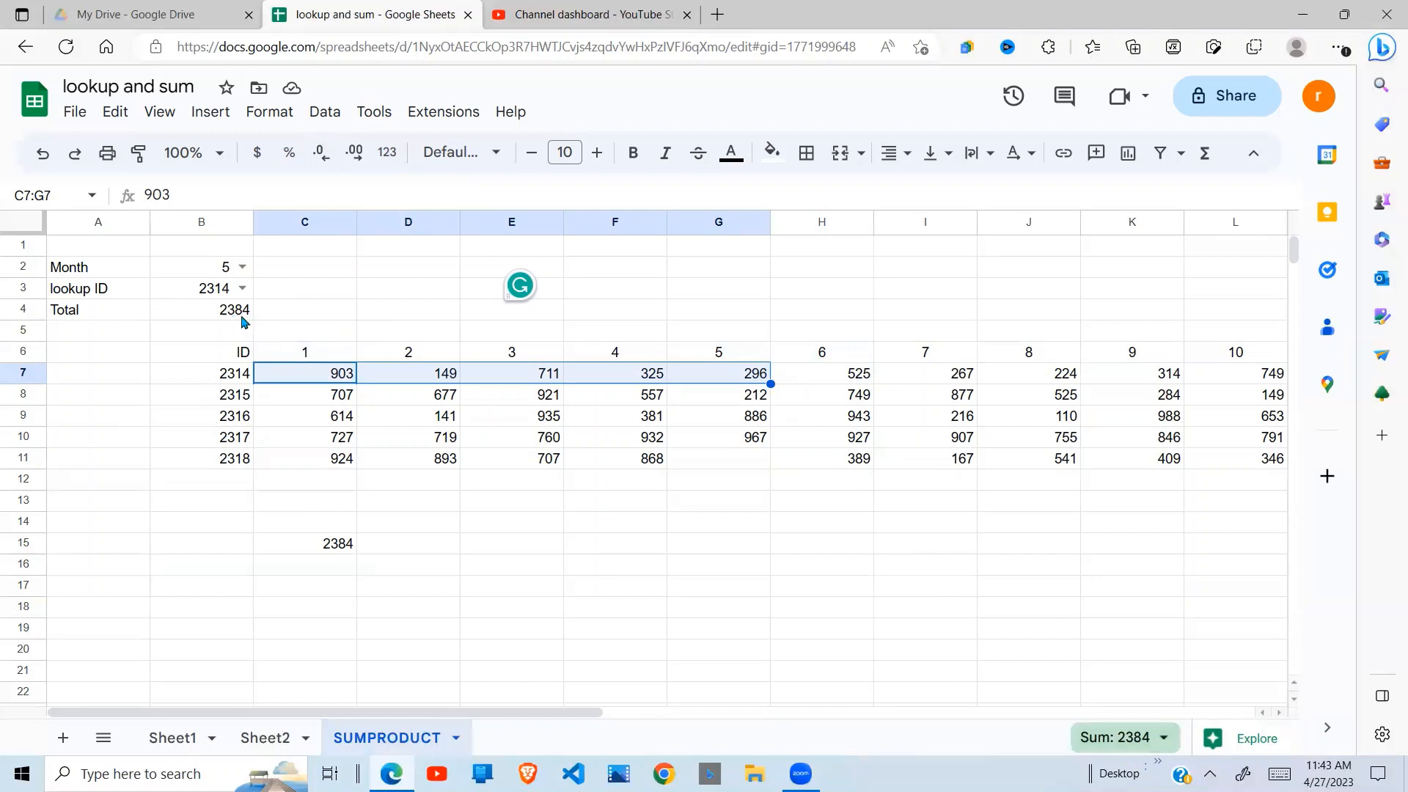
Step: Set the Month in B2 to 3 and check the Total against the sum of C7:E7
click(242, 266)
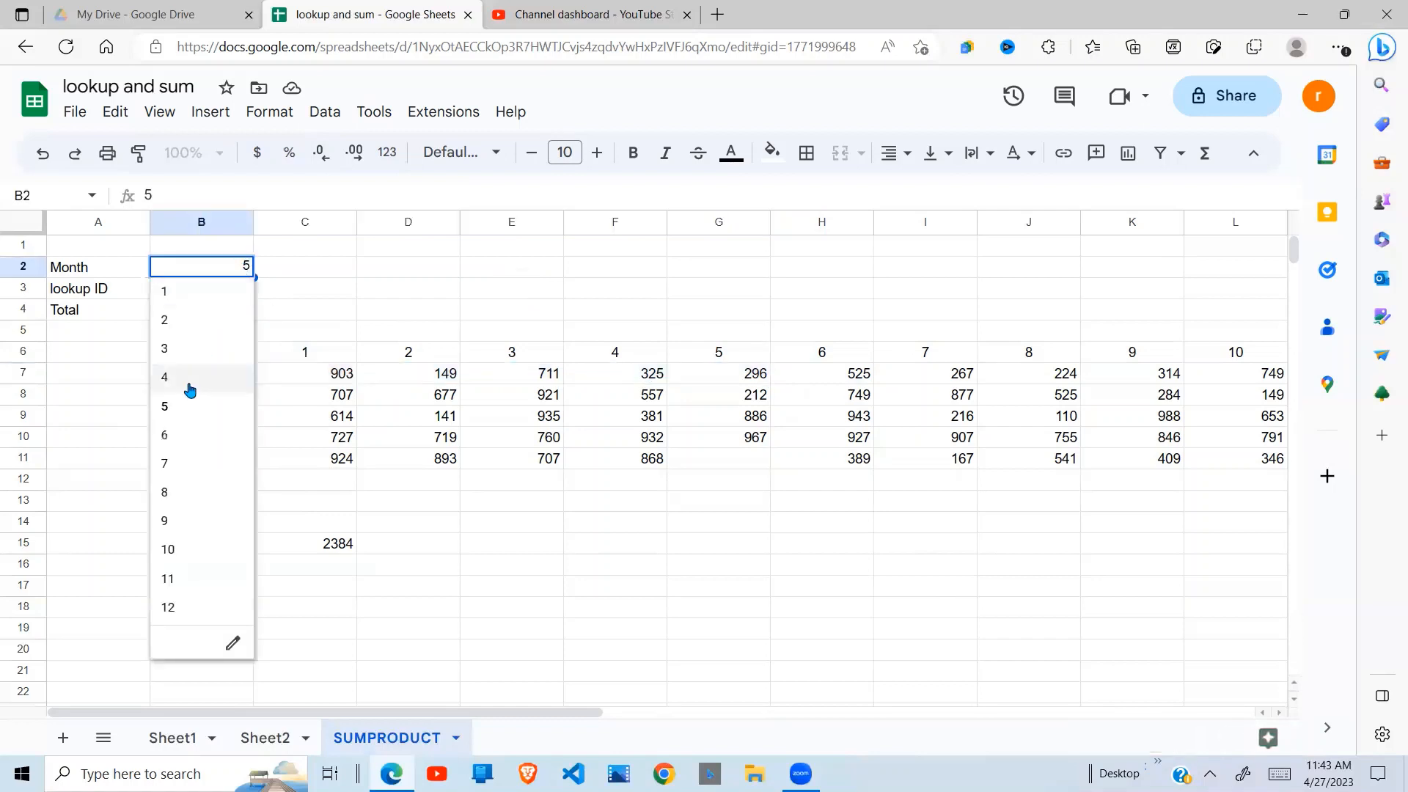
click(183, 352)
click(416, 334)
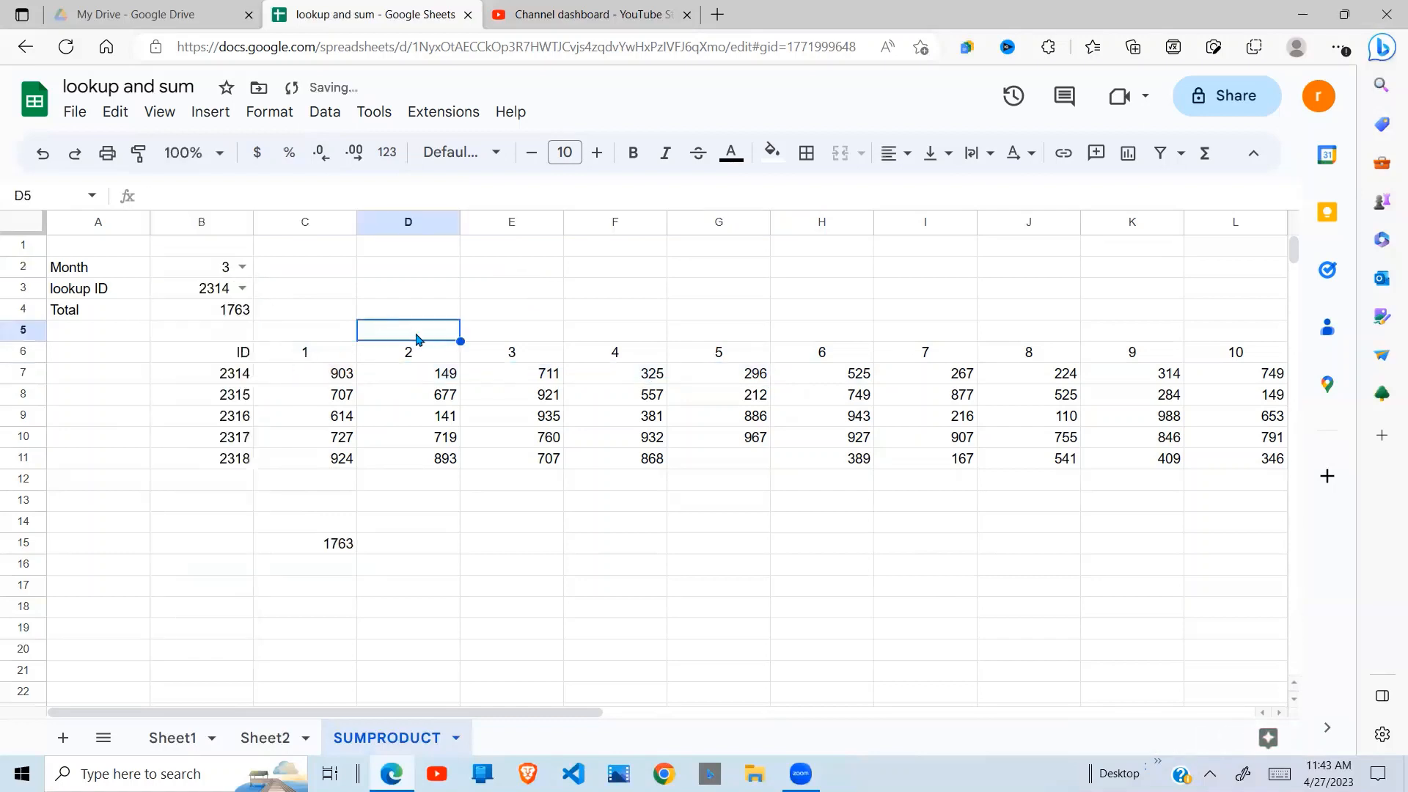
drag(329, 379, 546, 378)
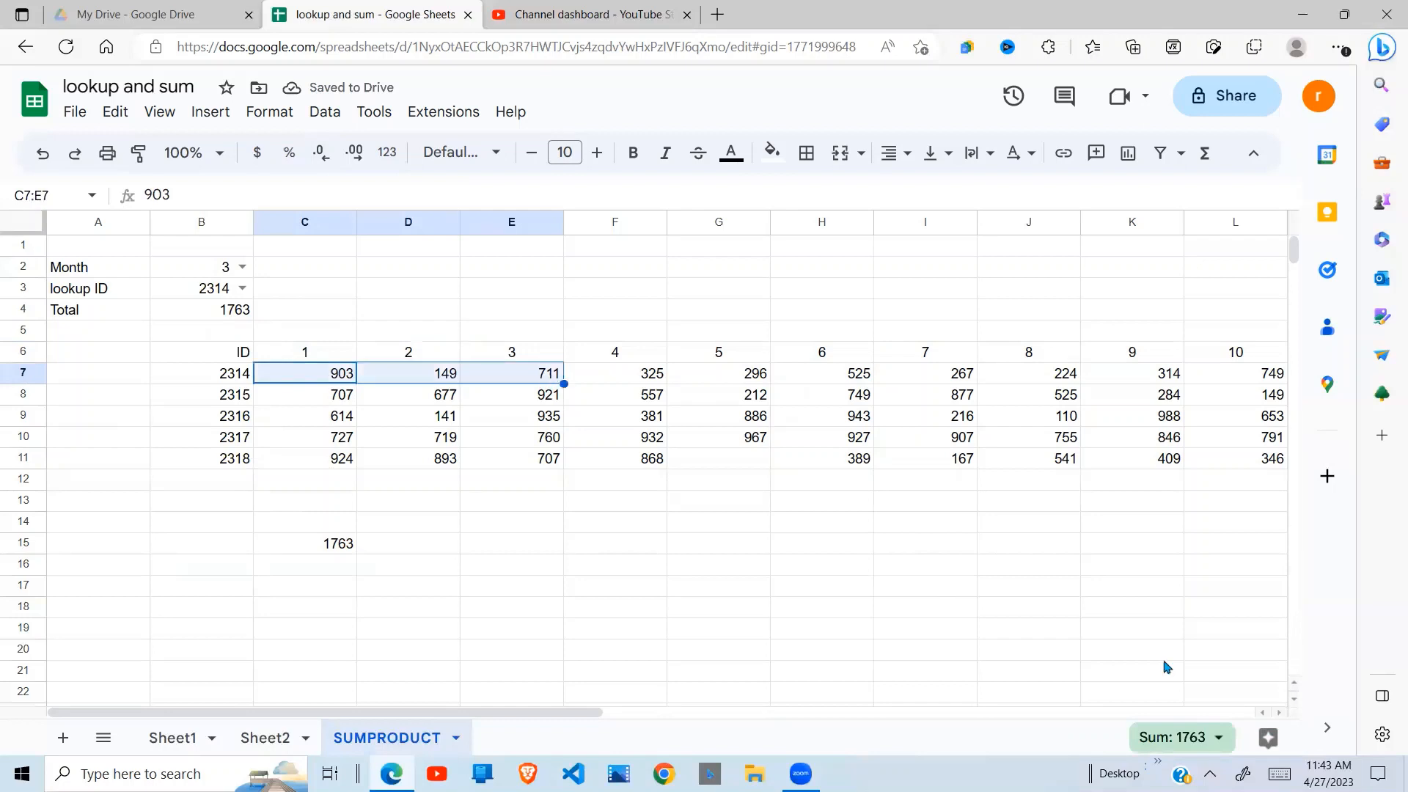
click(370, 334)
Step: Set the lookup ID in B3 to 2316 and check the Total against the sum of C9:E9
click(242, 288)
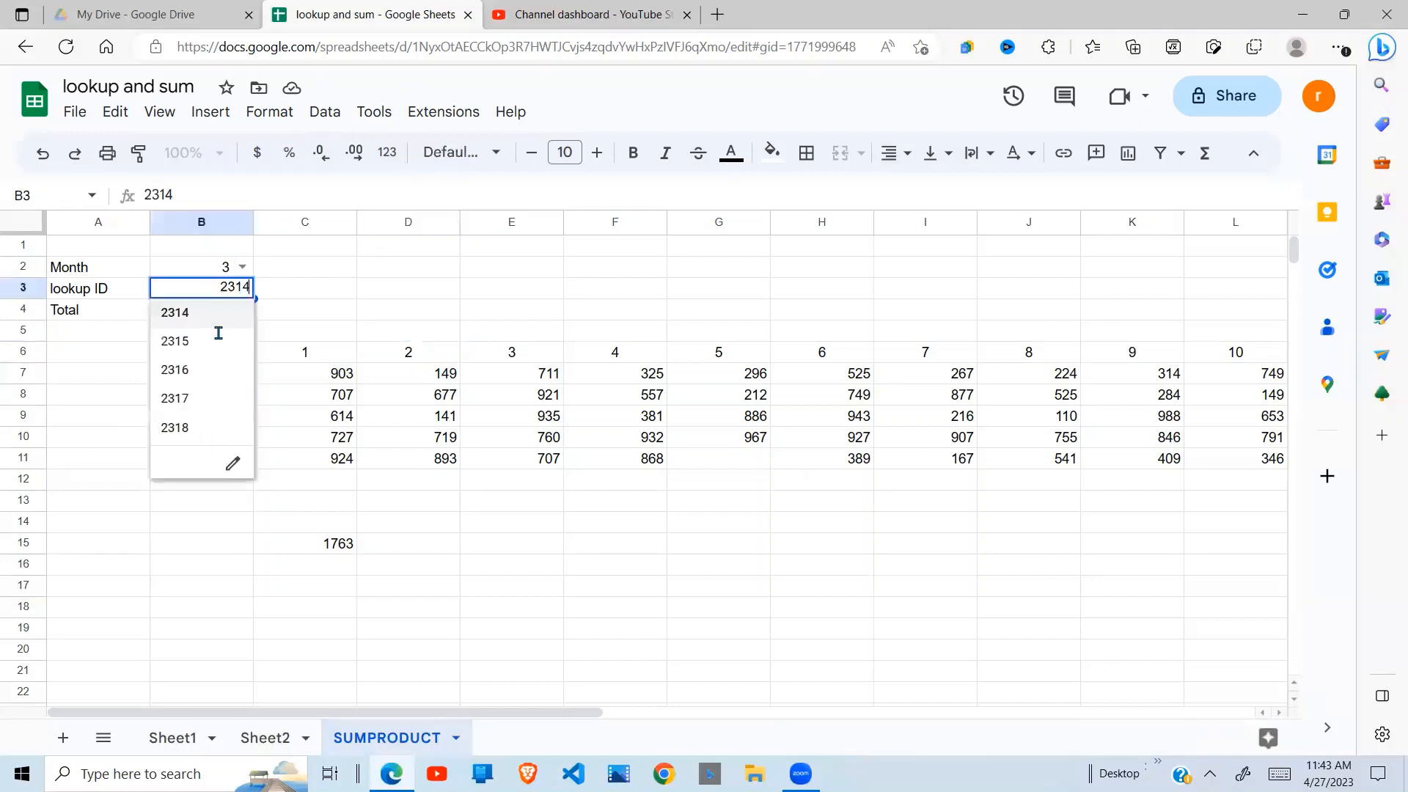
click(195, 376)
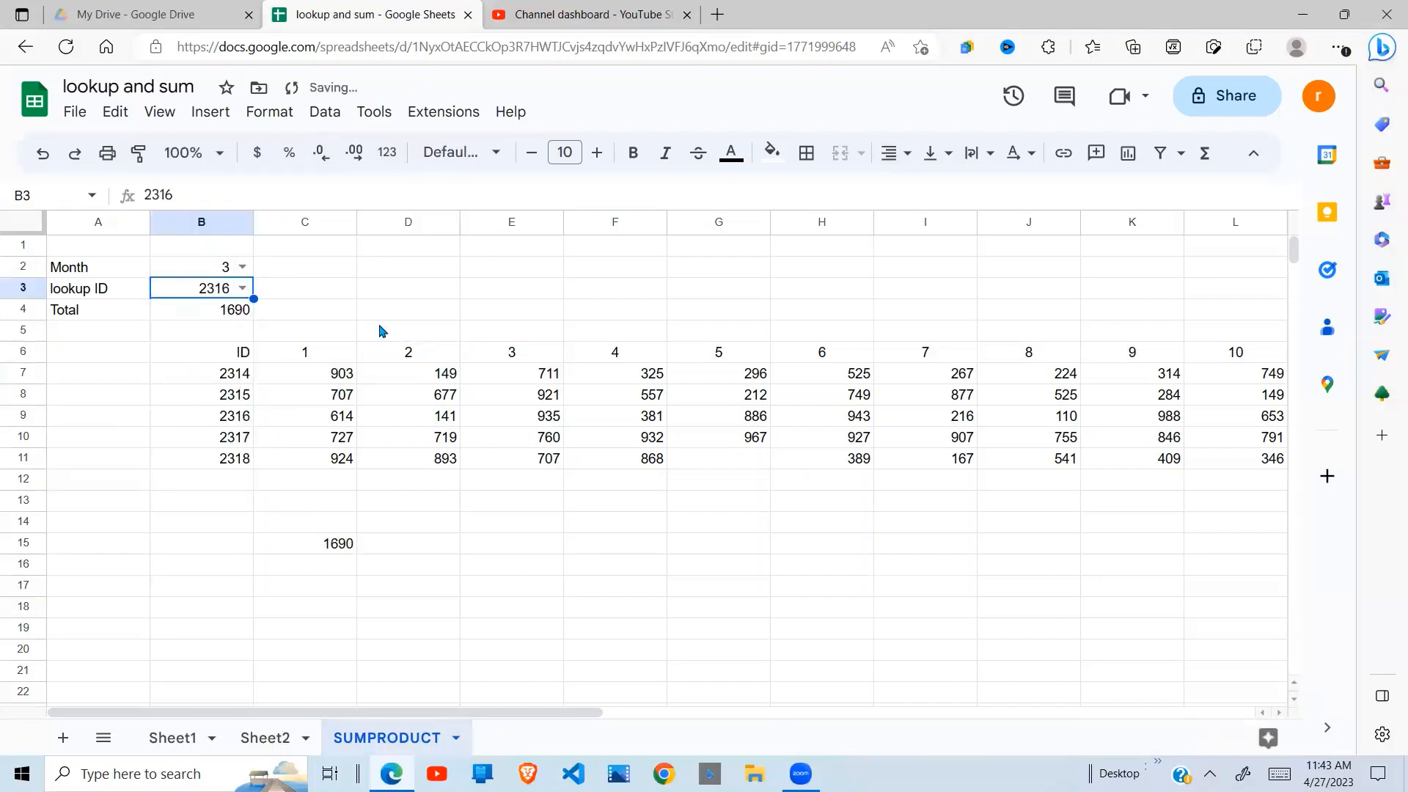
drag(293, 418, 522, 411)
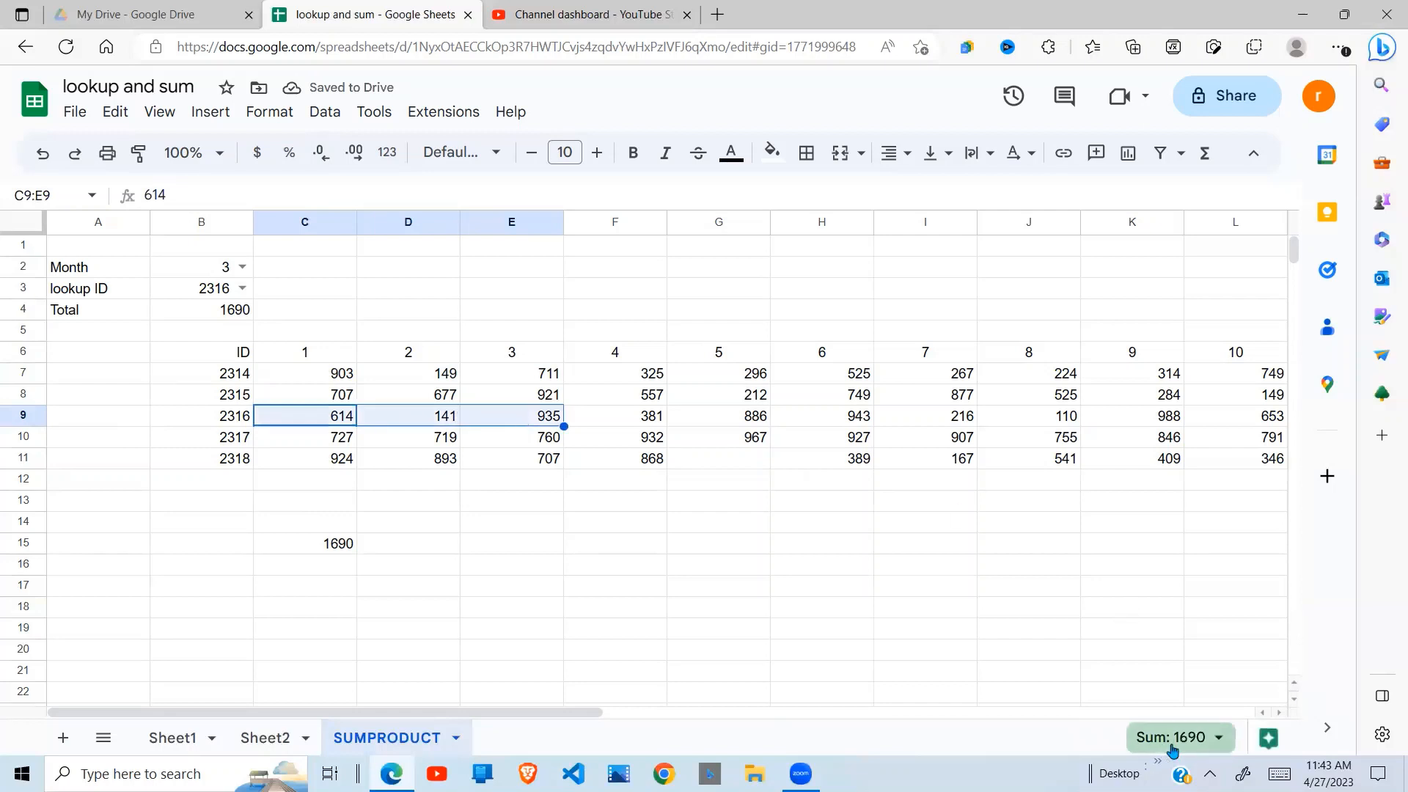
click(449, 522)
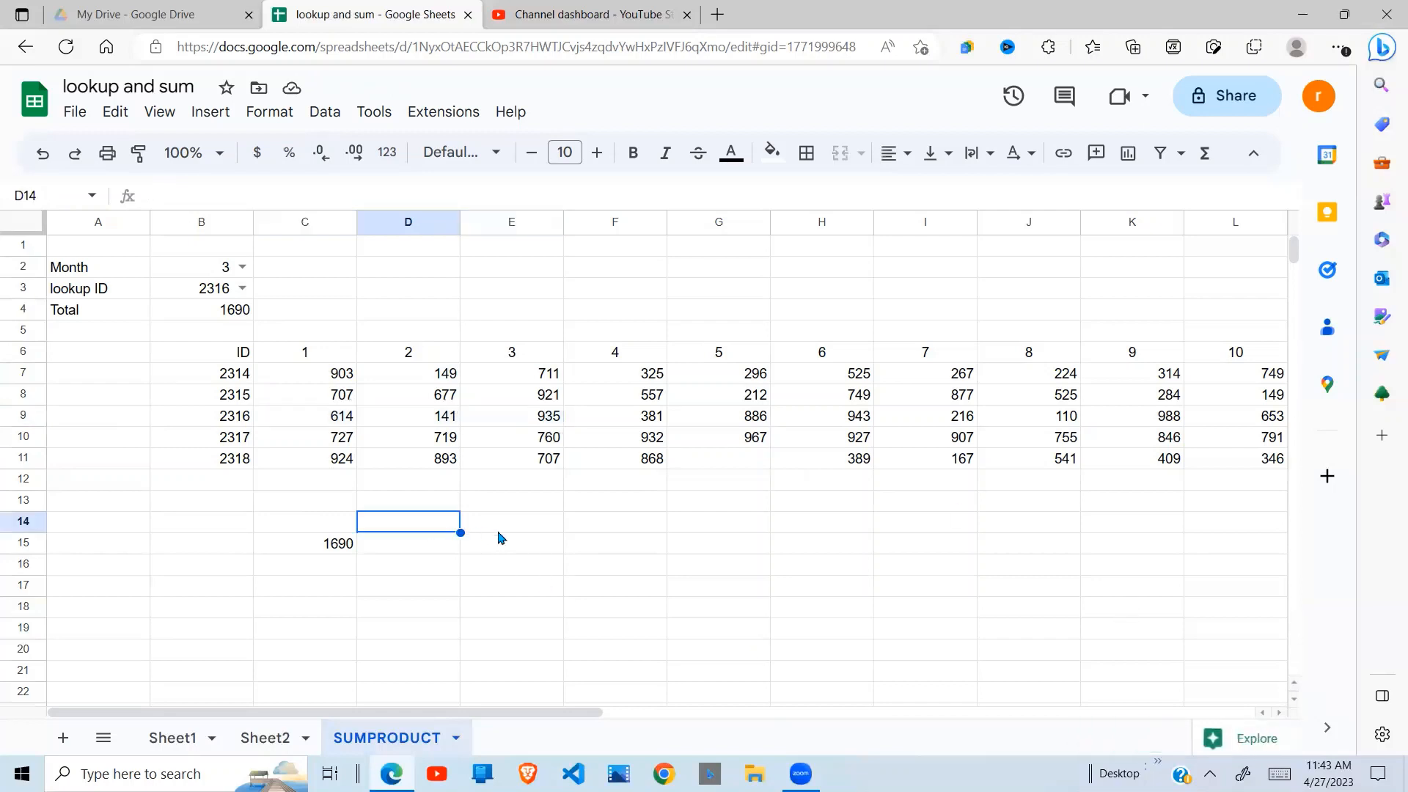